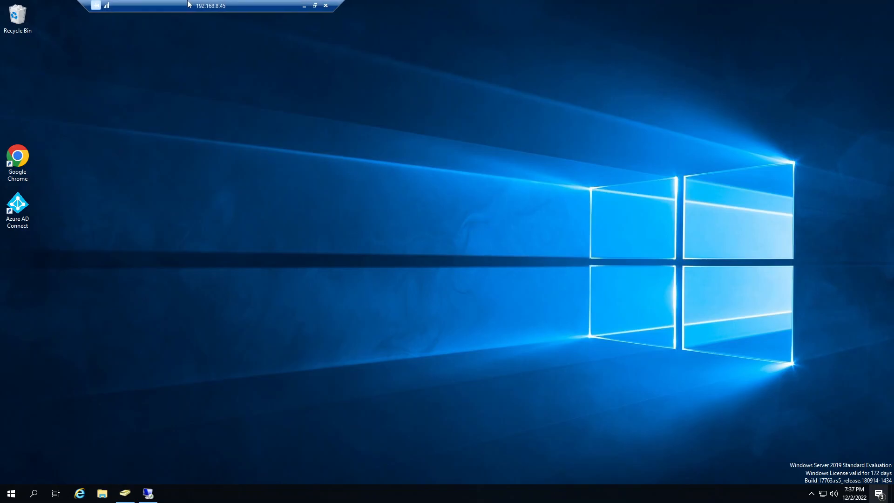
# Step: Open the Shares folder on Local Disk (C:) to inspect its contents, and return to the drive's root
pyautogui.moveTo(182, 5); pyautogui.dragTo(215, 5)
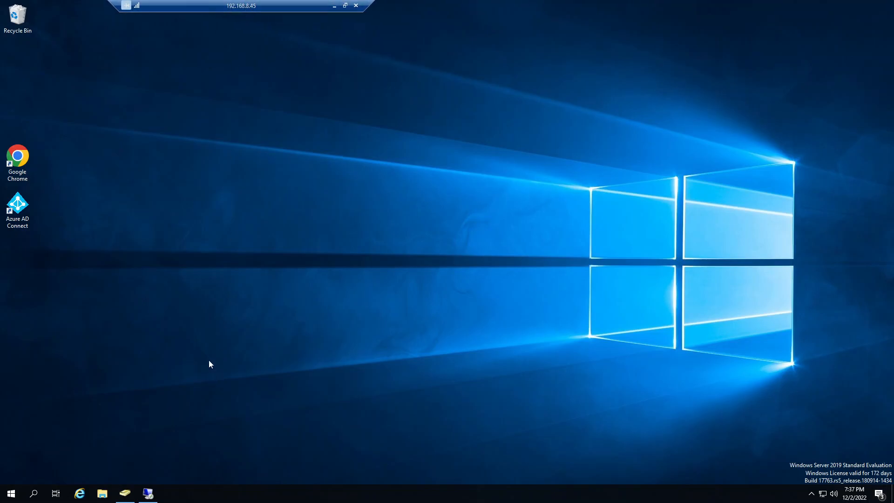
pyautogui.click(101, 494)
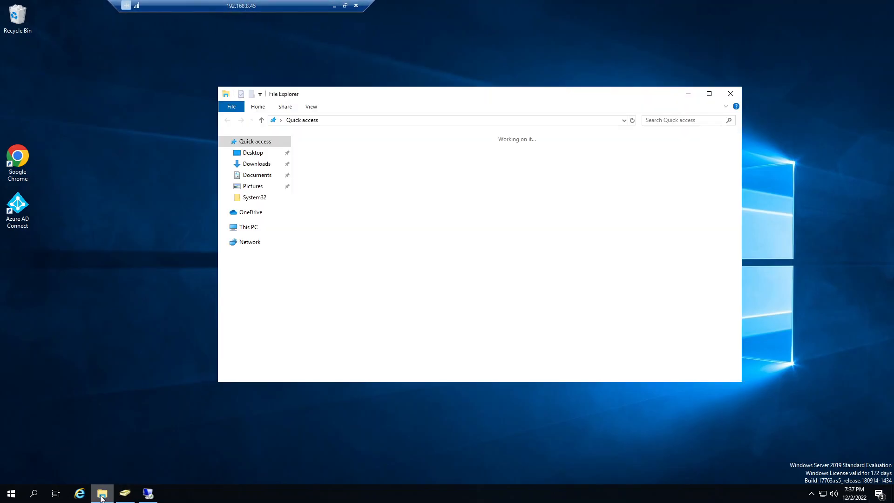
pyautogui.click(250, 227)
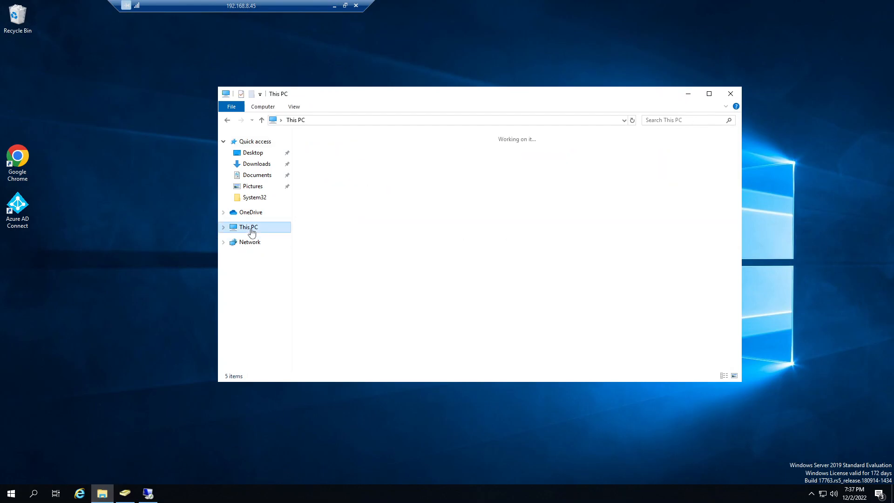
pyautogui.doubleClick(369, 253)
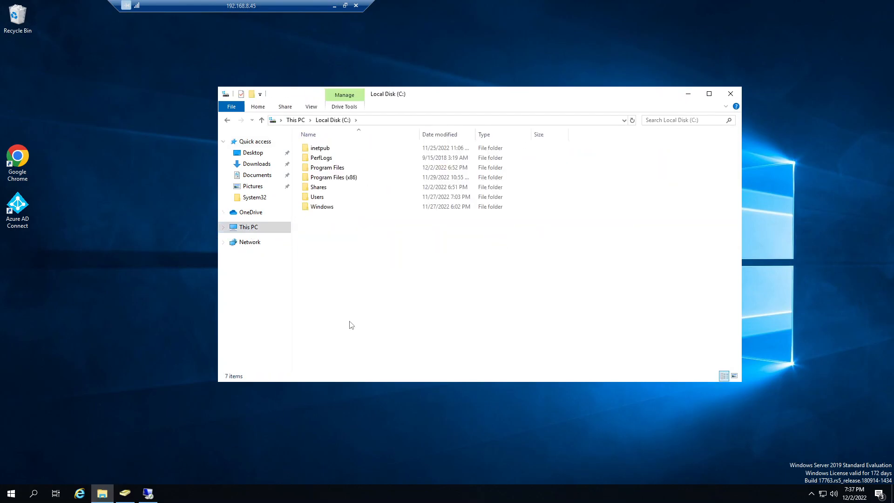
pyautogui.click(312, 188)
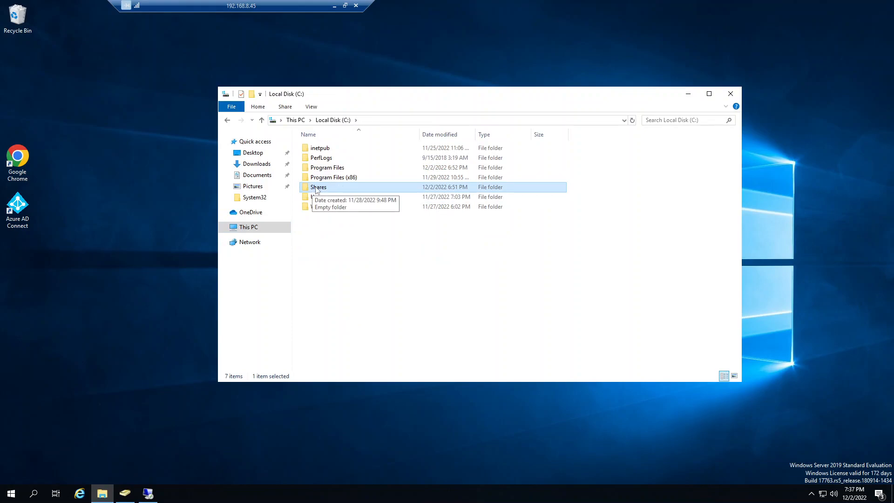
pyautogui.doubleClick(316, 189)
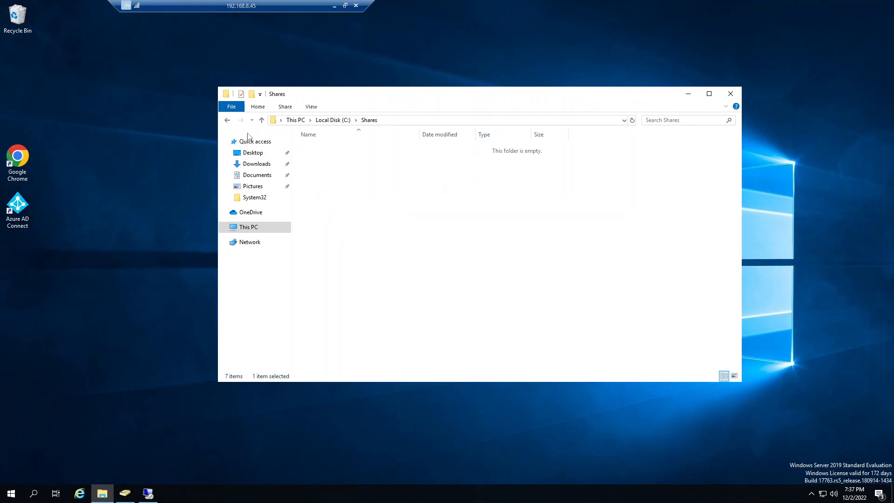
pyautogui.click(227, 120)
# Step: Open the advanced sharing settings of the Shares folder and place the dialog beside its properties
pyautogui.rightClick(323, 188)
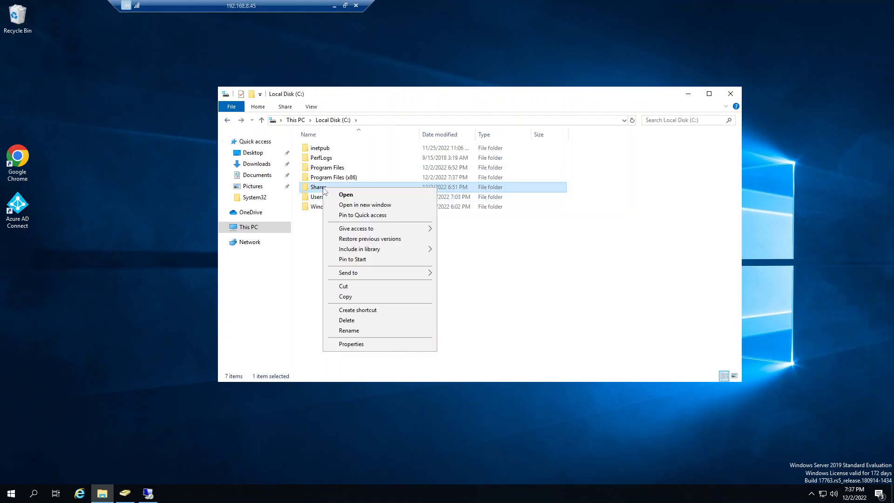
pyautogui.click(356, 345)
pyautogui.click(363, 211)
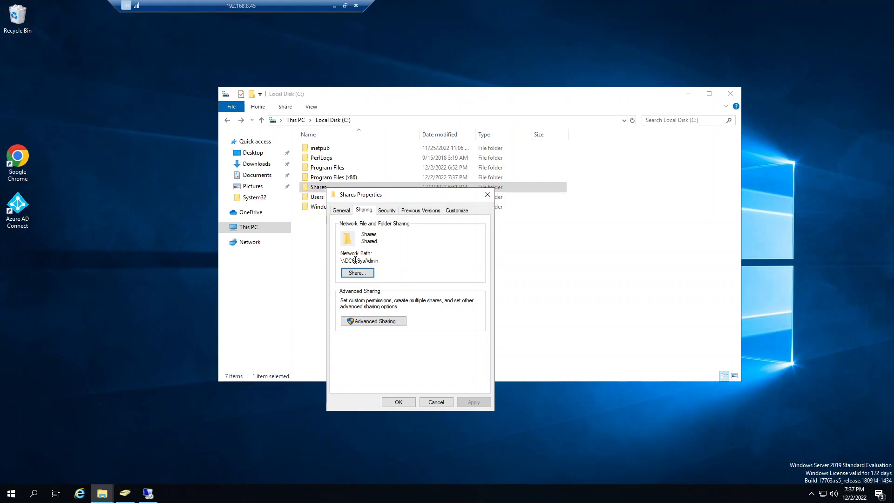
pyautogui.click(374, 321)
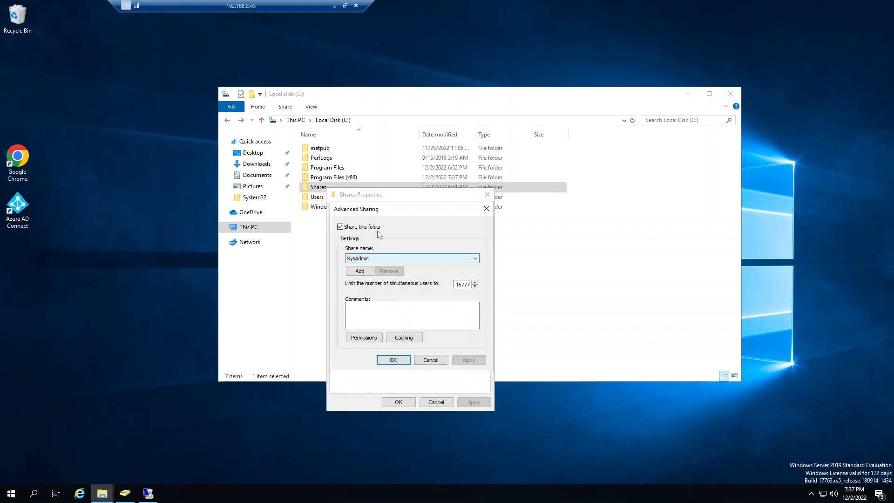
pyautogui.moveTo(544, 209); pyautogui.dragTo(545, 210)
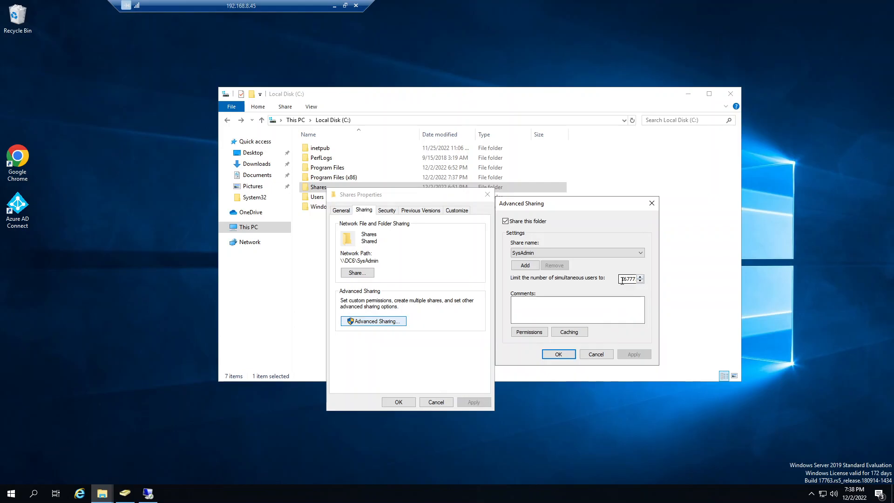
# Step: Review the SysAdmin share permissions for Domain Admins and Domain Users, and close the folder's properties
pyautogui.click(529, 332)
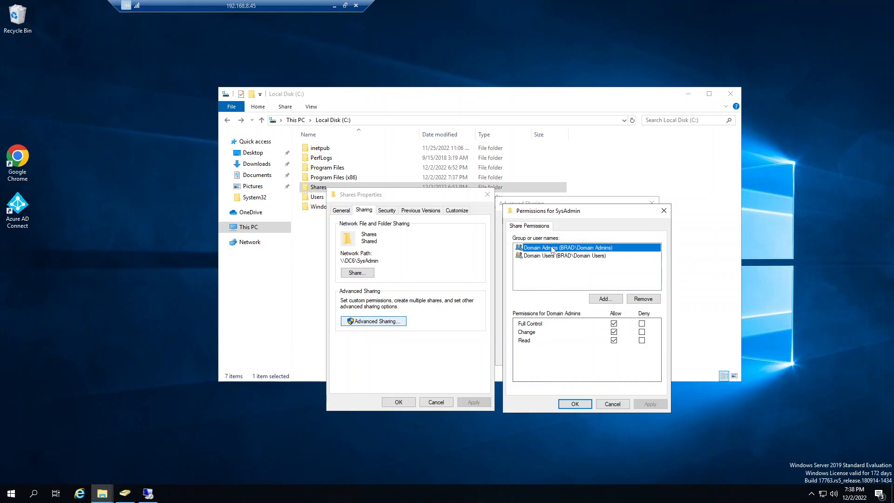
pyautogui.click(554, 257)
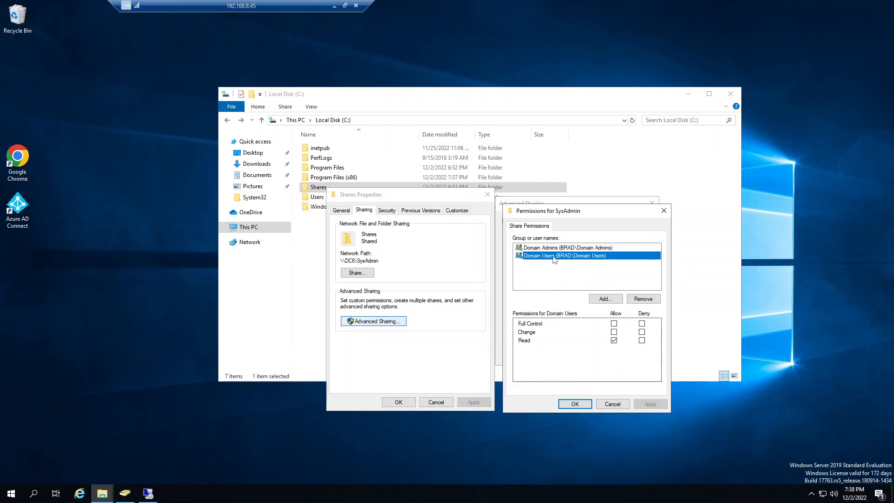
pyautogui.click(576, 404)
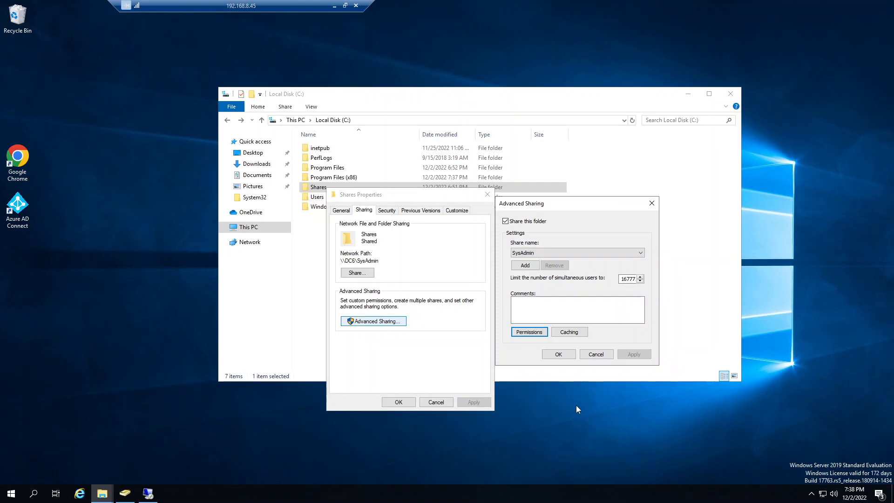
pyautogui.click(558, 354)
pyautogui.click(397, 402)
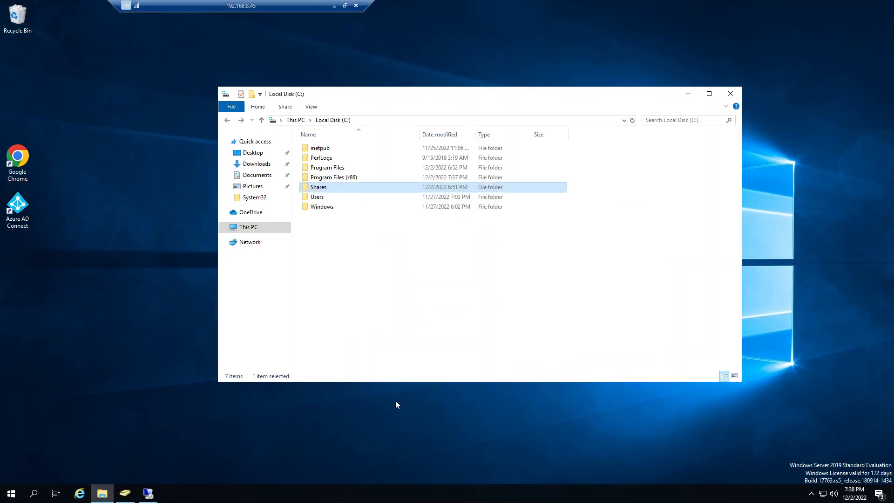
# Step: Browse to the network path \\dc6\ and select the SysAdmin share
pyautogui.click(407, 120)
pyautogui.write('\\\\dc6\\')
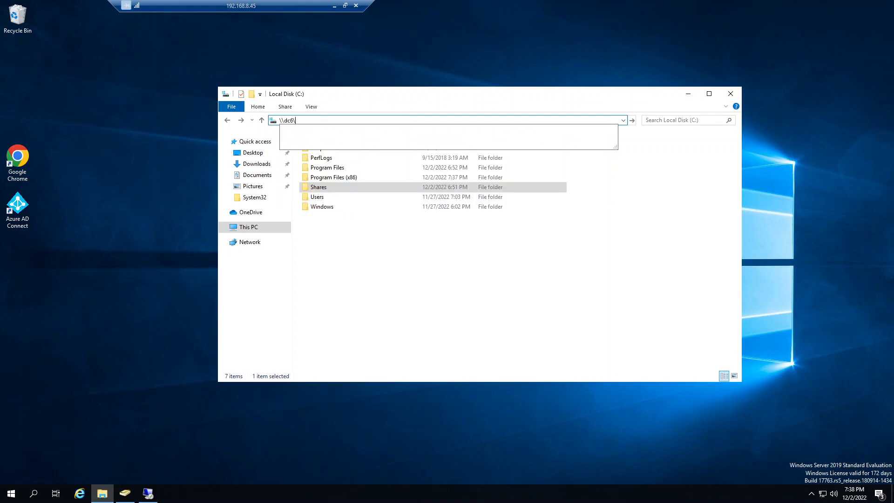
pyautogui.press('Return')
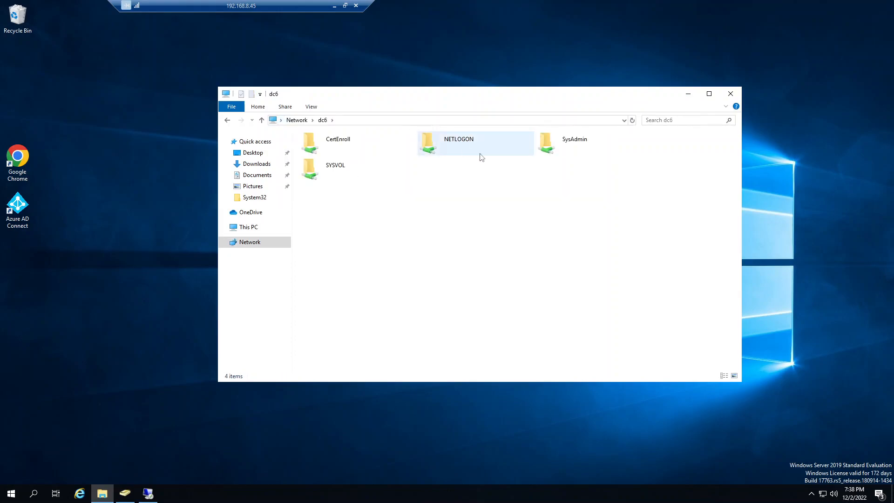
pyautogui.click(560, 142)
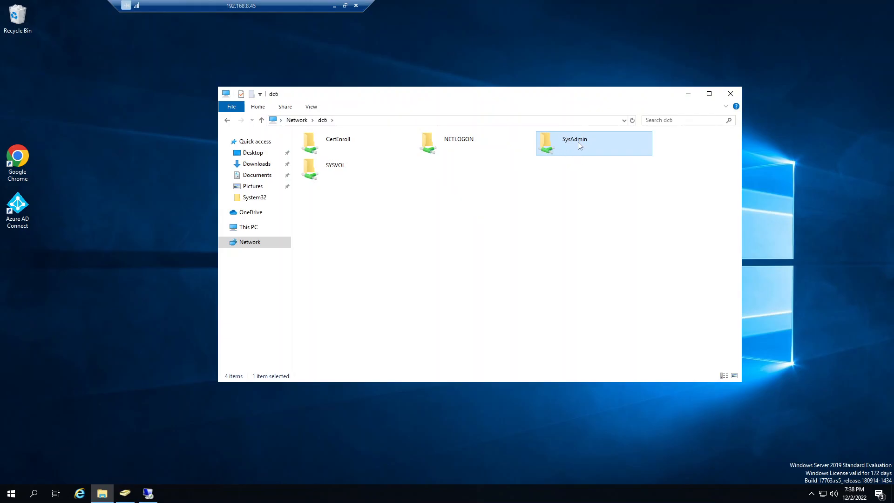
# Step: Check the share name in the advanced sharing settings of C:\Shares, and close its properties
pyautogui.click(248, 227)
pyautogui.click(327, 248)
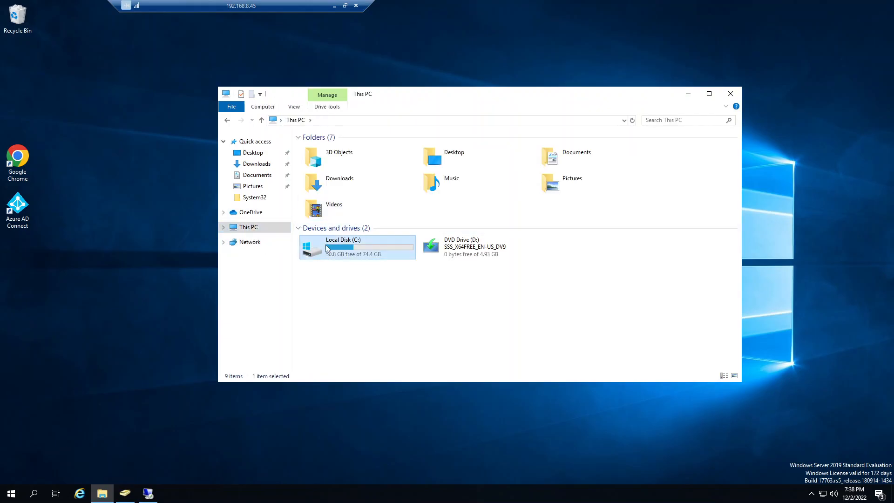
pyautogui.doubleClick(327, 248)
pyautogui.rightClick(317, 188)
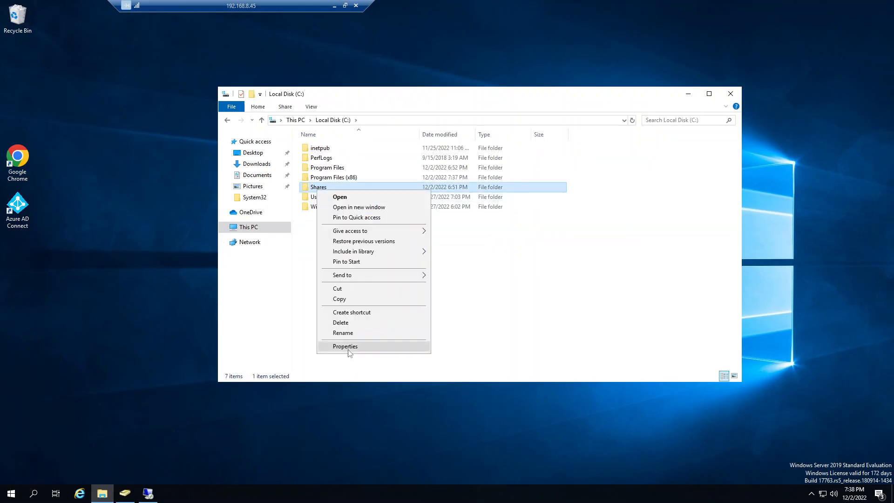
pyautogui.click(348, 347)
pyautogui.click(357, 212)
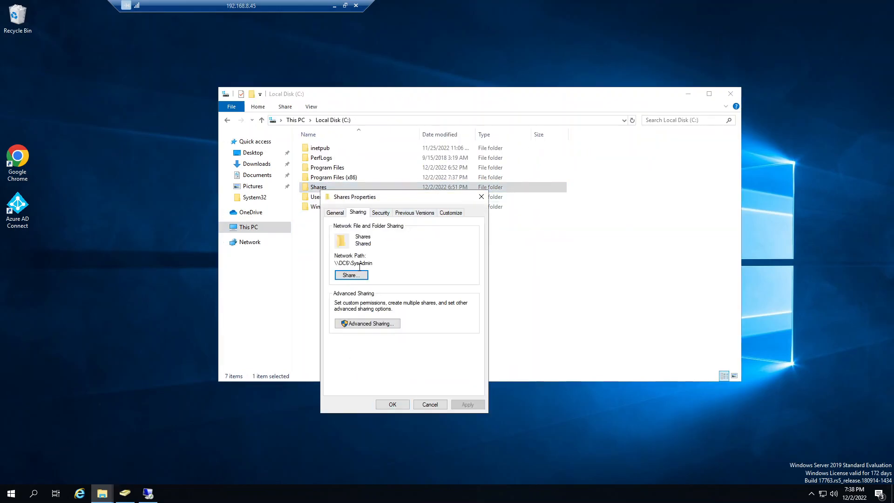
pyautogui.click(352, 323)
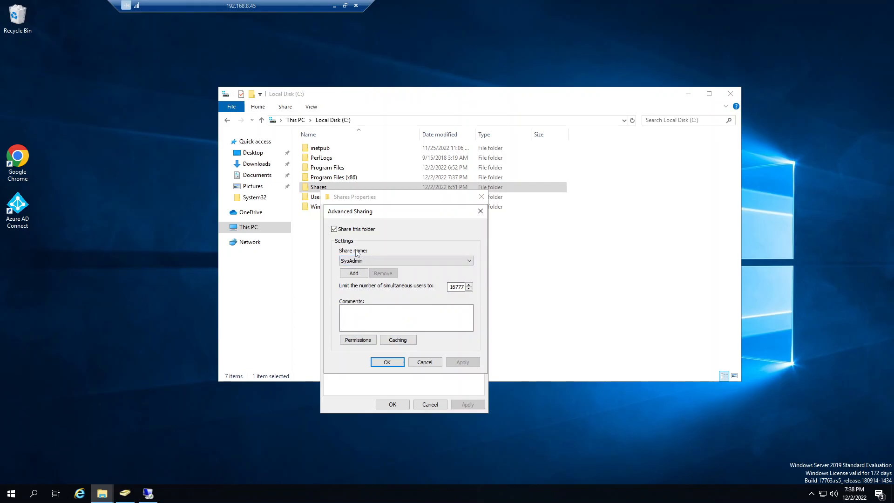
pyautogui.click(426, 364)
pyautogui.click(393, 404)
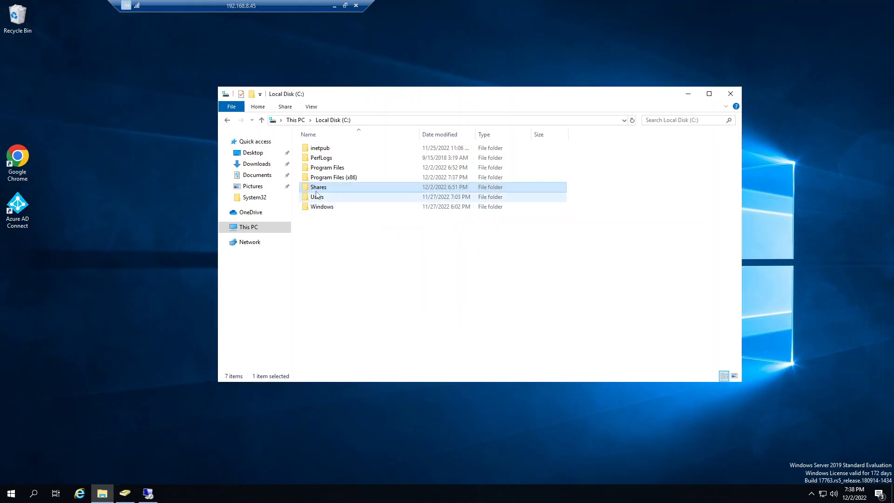
# Step: Check the security permissions of the local Shares folder and close its properties without changes
pyautogui.rightClick(316, 188)
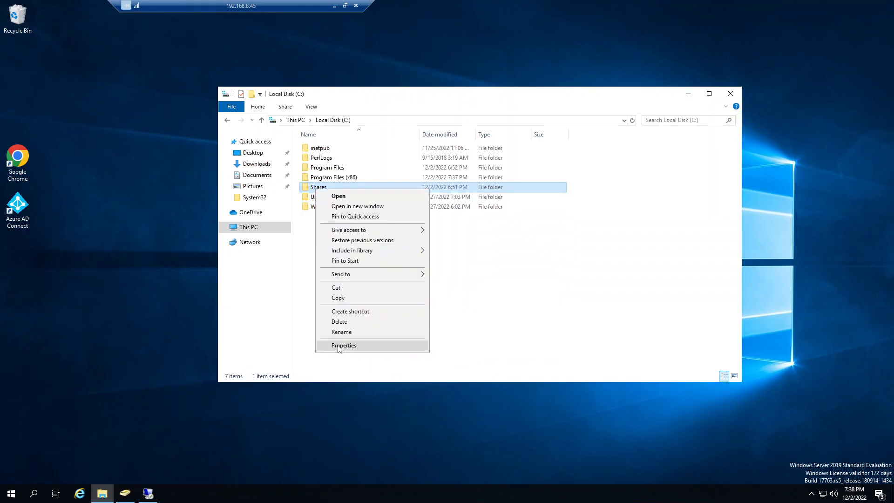
pyautogui.click(339, 345)
pyautogui.click(379, 212)
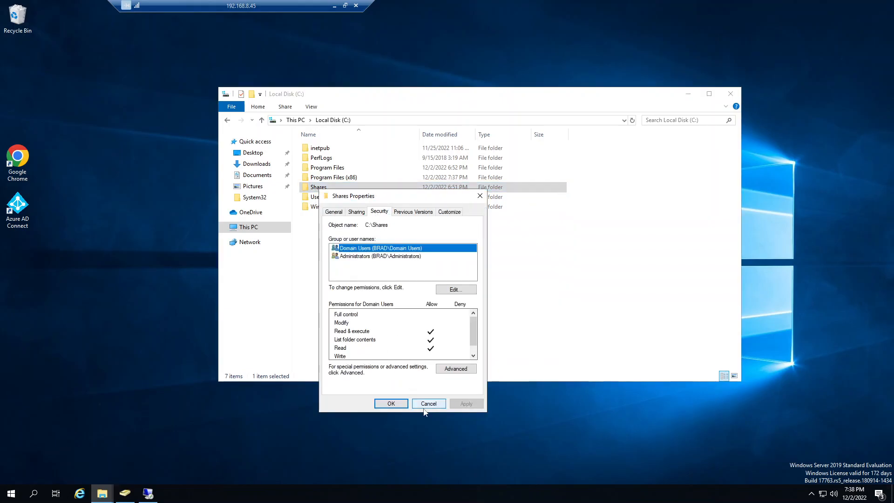
pyautogui.click(425, 406)
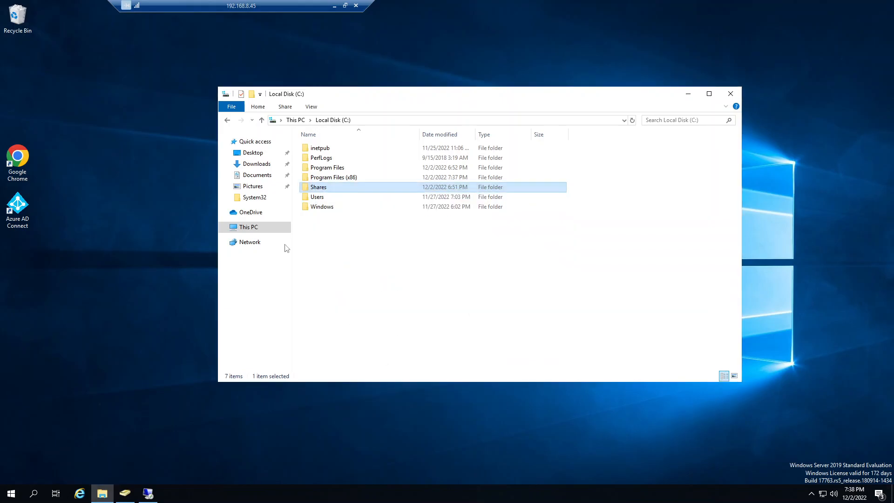
# Step: Browse to \\dc6 from This PC and open the properties of the SysAdmin share
pyautogui.click(259, 232)
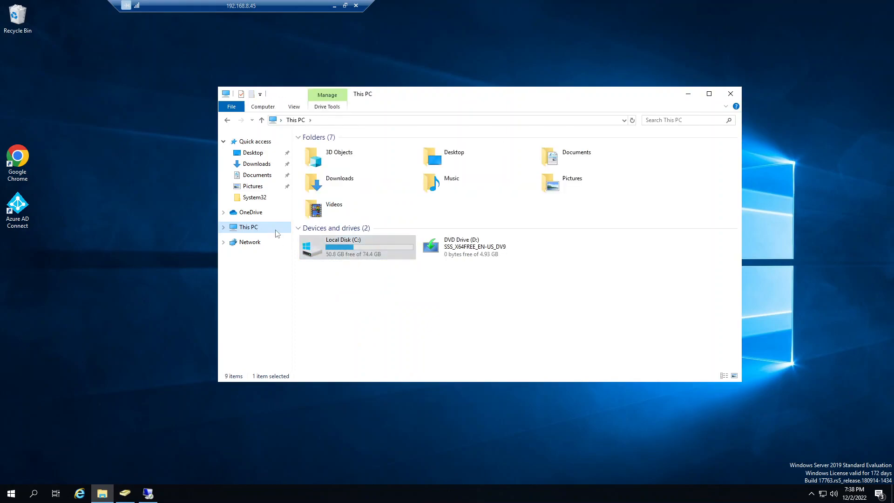
pyautogui.click(398, 118)
pyautogui.write('\\')
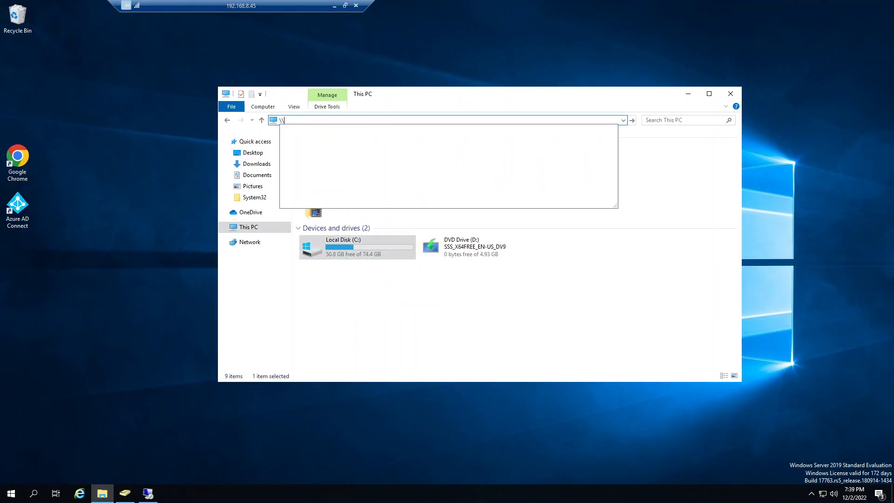
pyautogui.write('dc6\\')
pyautogui.press('Return')
pyautogui.click(576, 142)
pyautogui.rightClick(576, 143)
pyautogui.click(595, 256)
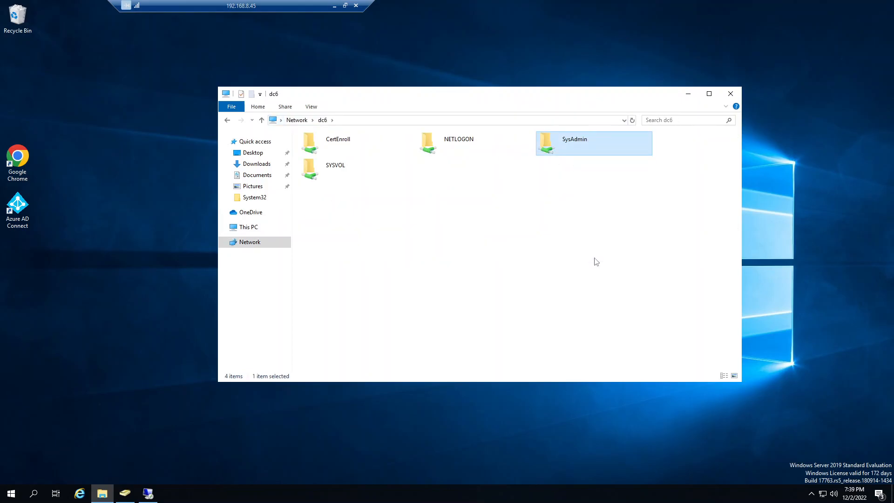
# Step: Review the SysAdmin share's security permissions for Domain Users and Administrators, and close its properties
pyautogui.click(683, 171)
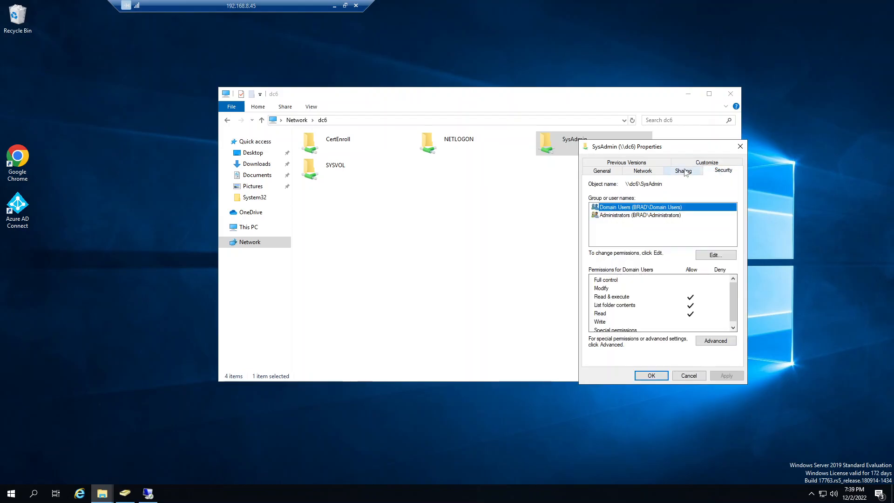
pyautogui.click(719, 171)
pyautogui.click(622, 215)
pyautogui.click(626, 208)
pyautogui.moveTo(647, 151); pyautogui.dragTo(471, 180)
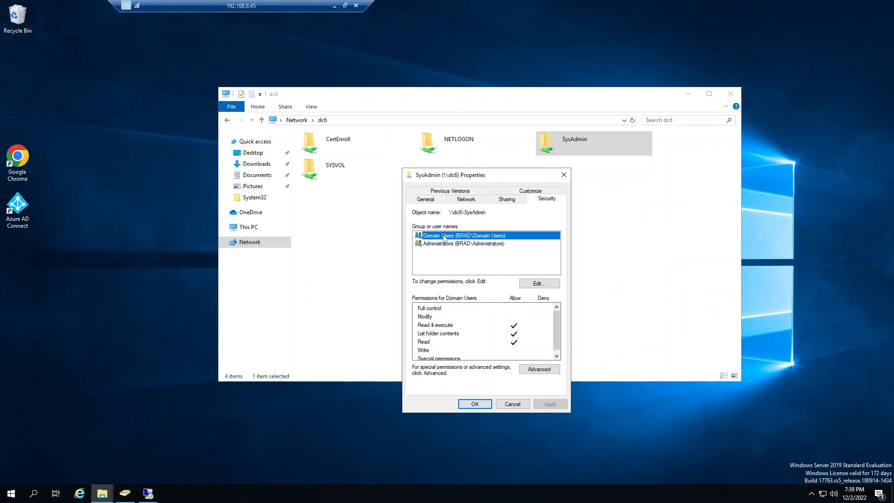
pyautogui.click(447, 244)
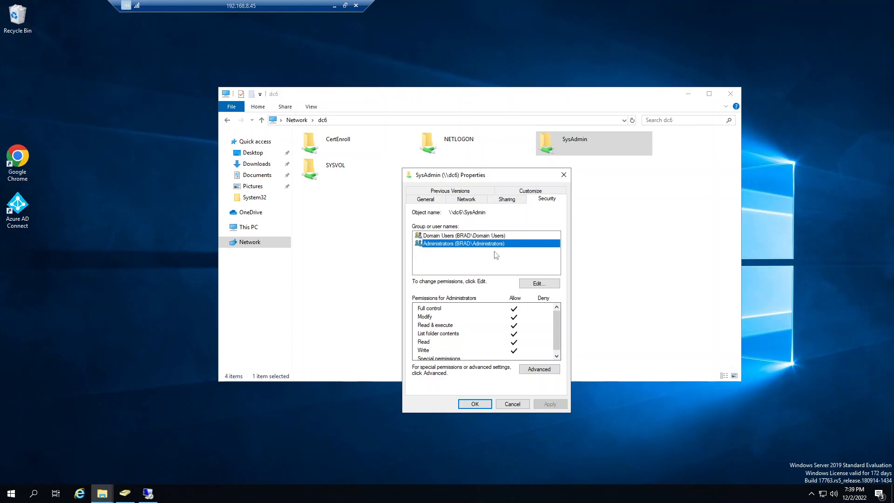
pyautogui.click(511, 404)
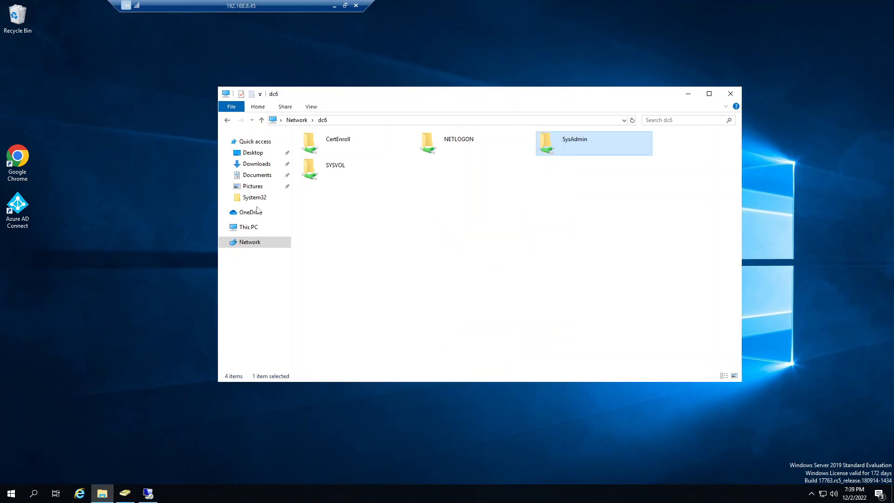
# Step: Return to Local Disk (C:) and display the security permissions of the Shares folder
pyautogui.click(253, 231)
pyautogui.doubleClick(354, 243)
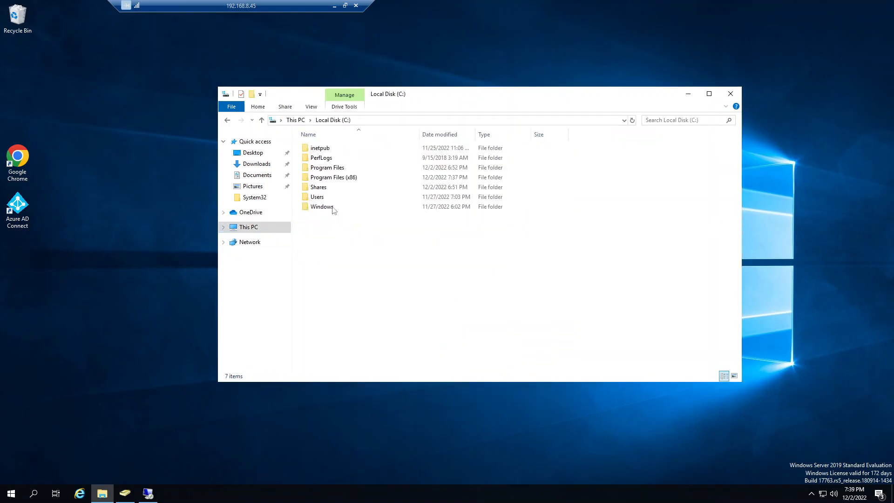
pyautogui.rightClick(323, 189)
pyautogui.click(354, 345)
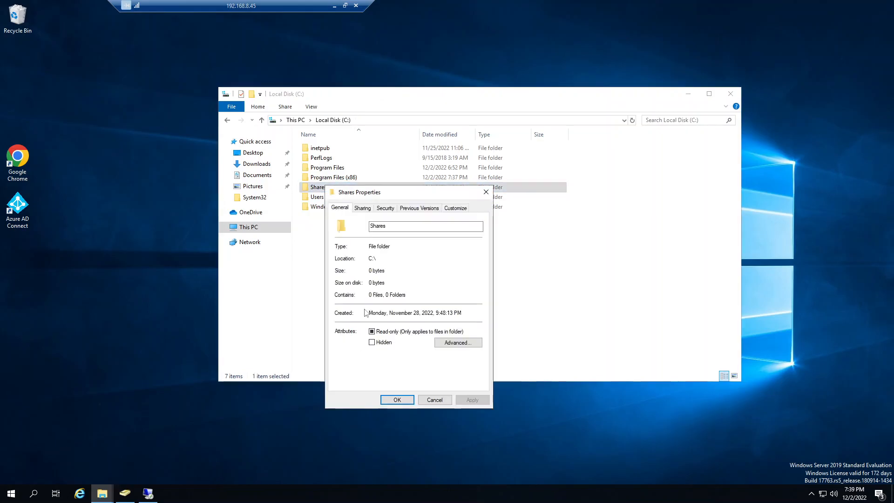
pyautogui.click(385, 209)
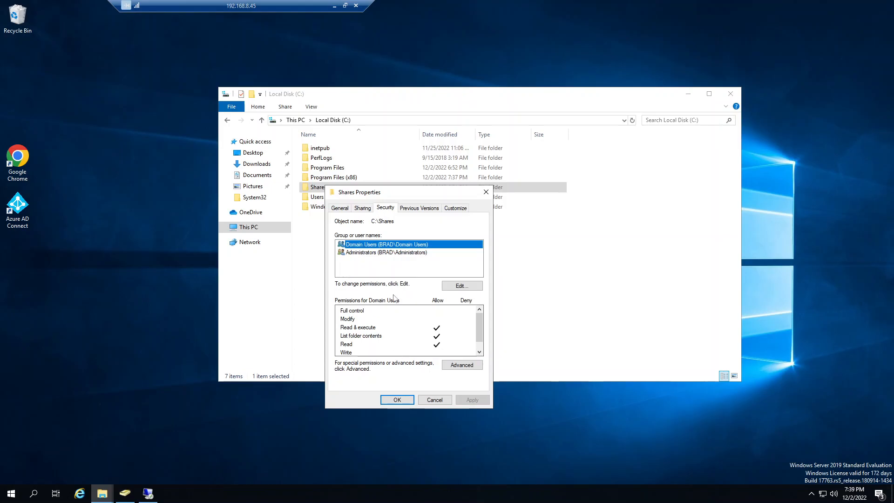
# Step: Review the Administrators group's security permissions on the Shares folder and return to This PC
pyautogui.click(386, 254)
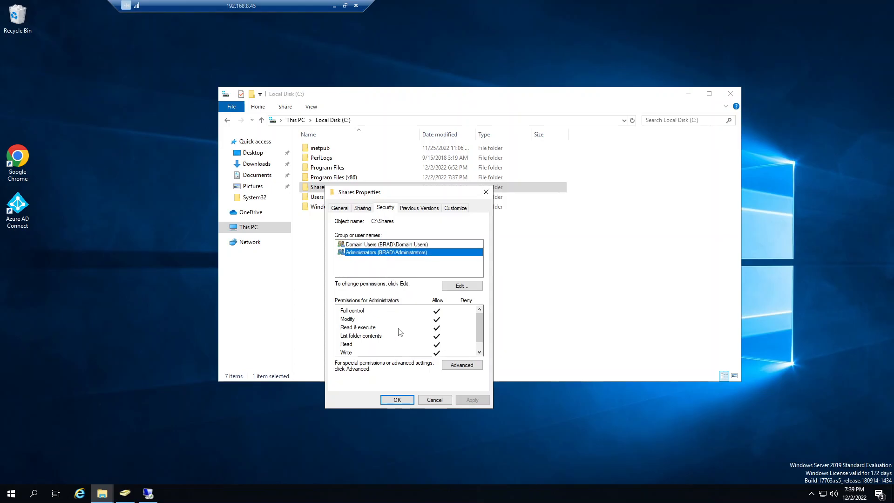
pyautogui.click(400, 401)
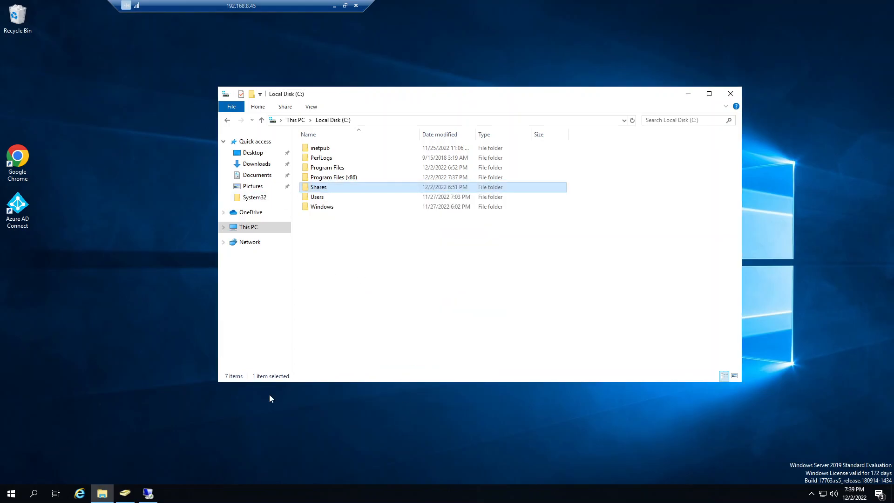
pyautogui.click(273, 230)
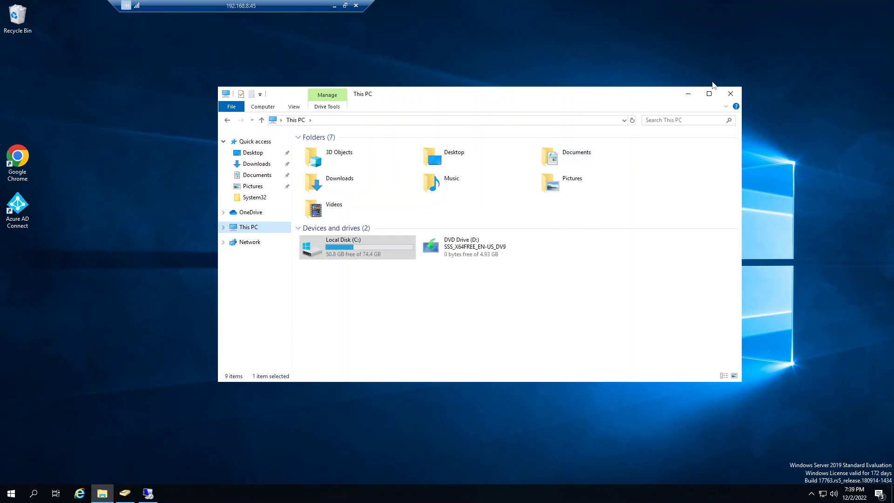
# Step: Open Active Directory Users and Computers from the Windows Administrative Tools
pyautogui.click(12, 493)
pyautogui.scroll(-5, 77, 432)
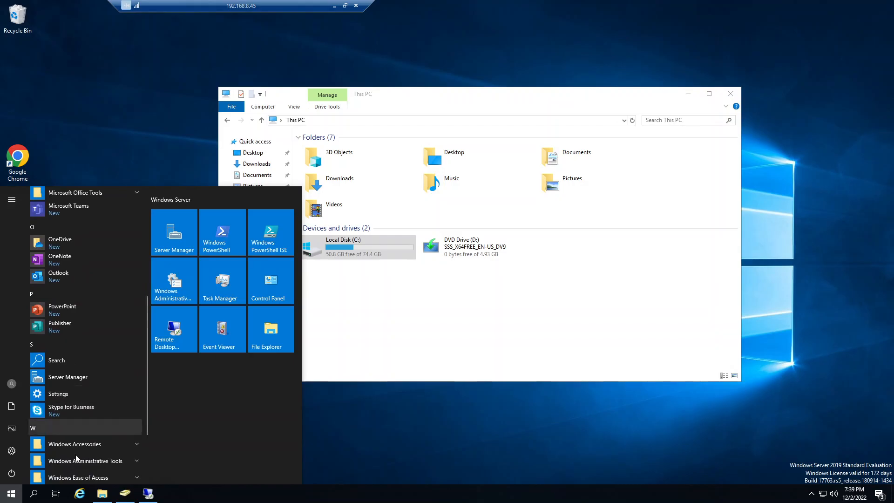
pyautogui.click(83, 463)
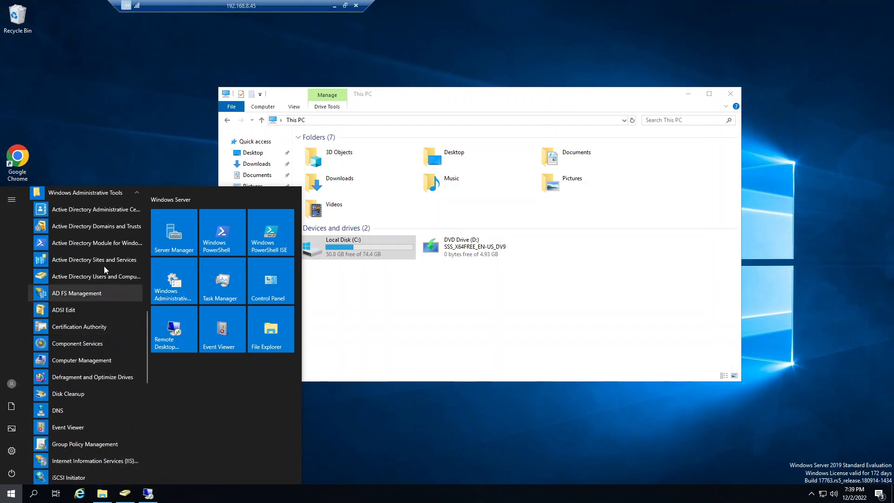
pyautogui.click(97, 276)
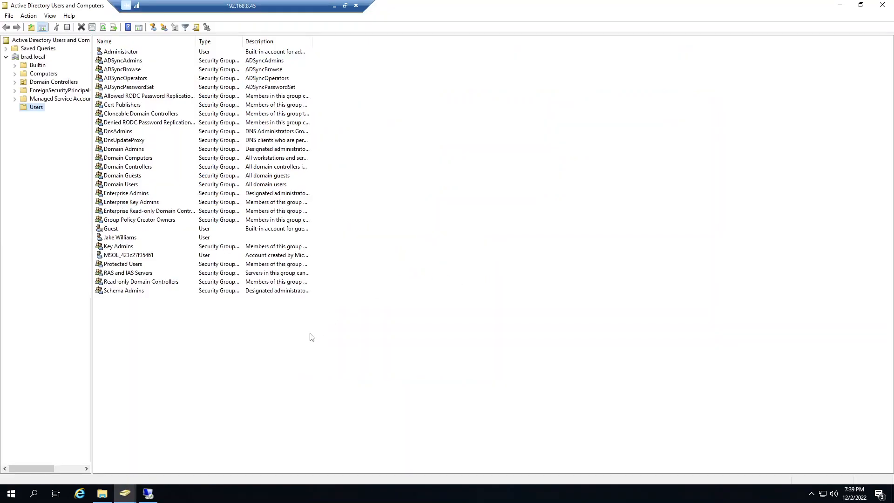
# Step: Check the group memberships of the employee's user account in brad.local/Users and close its properties without changes
pyautogui.click(113, 238)
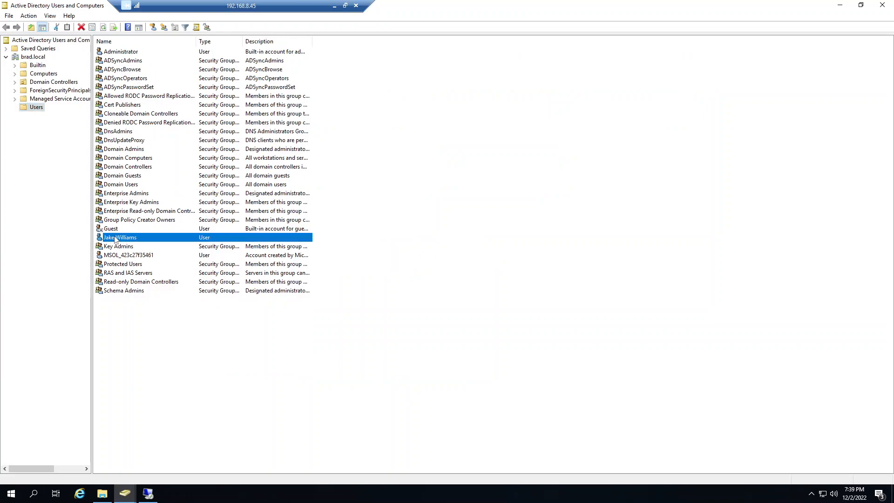
pyautogui.doubleClick(116, 238)
pyautogui.click(385, 138)
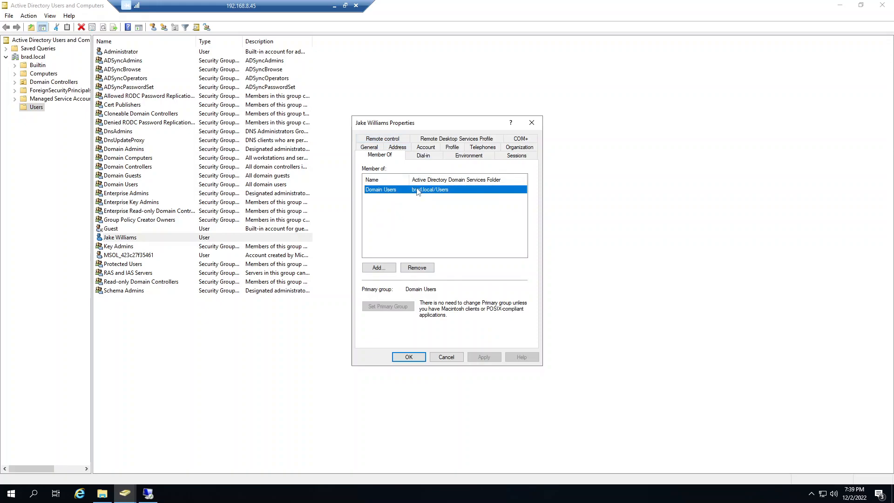
pyautogui.click(445, 357)
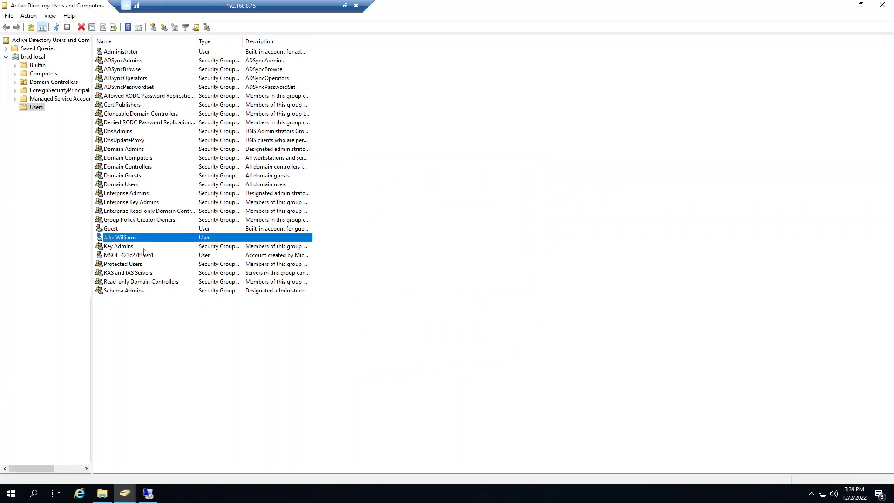
# Step: Create a security group named HR with universal scope in brad.local/Users
pyautogui.rightClick(135, 358)
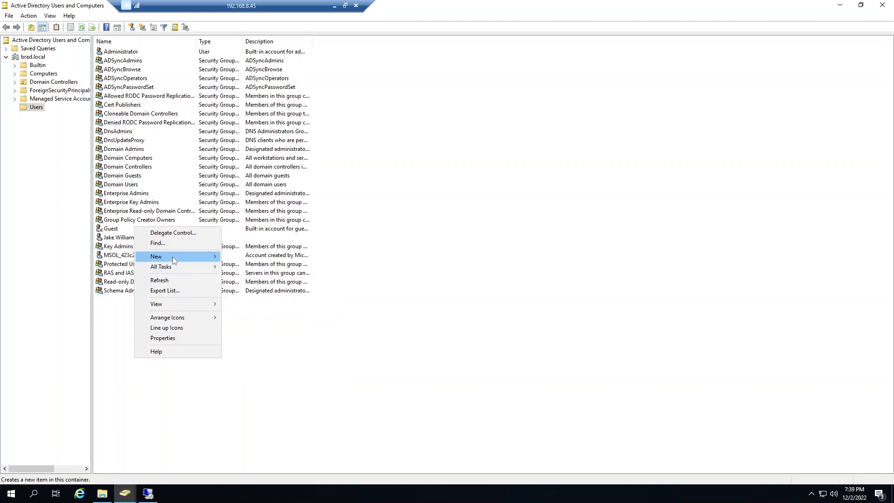
pyautogui.click(263, 276)
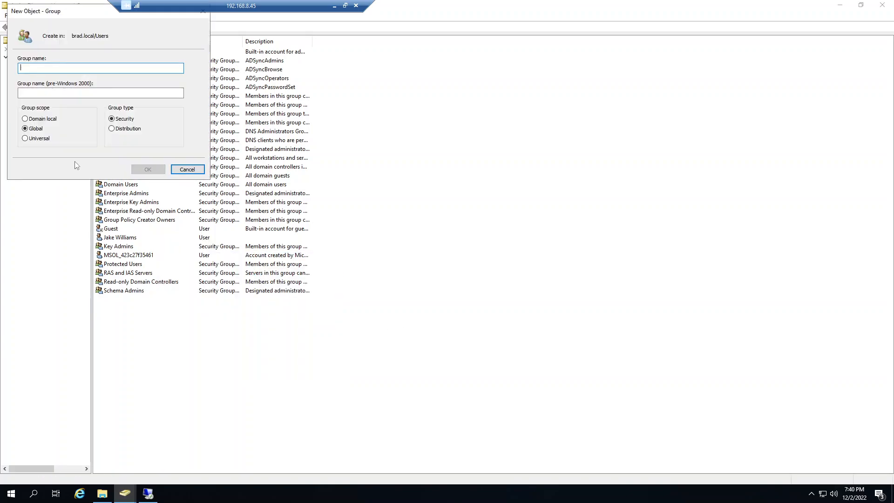
pyautogui.click(24, 138)
pyautogui.moveTo(56, 11); pyautogui.dragTo(428, 187)
pyautogui.click(404, 247)
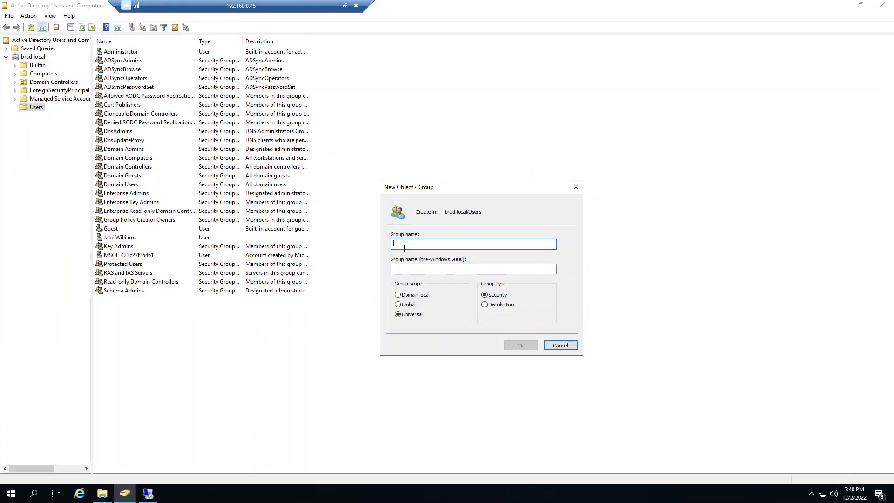
pyautogui.write('HR')
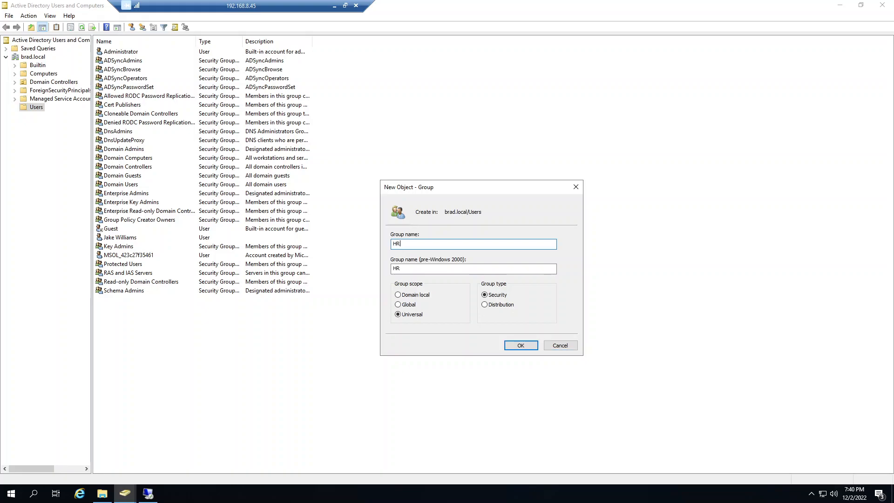
pyautogui.press('BackSpace')
pyautogui.write('H')
pyautogui.click(520, 346)
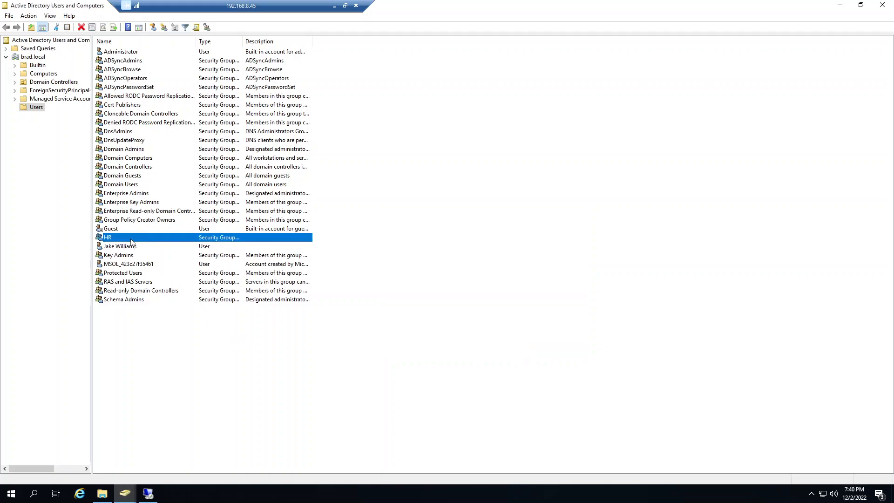
# Step: Add the employee's user account as a member of the HR group and save the group's properties
pyautogui.doubleClick(262, 239)
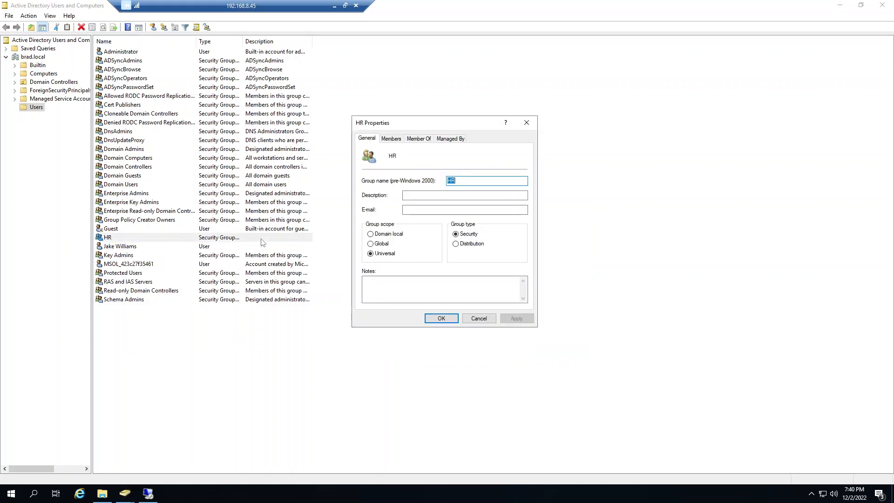
pyautogui.click(390, 138)
pyautogui.click(379, 291)
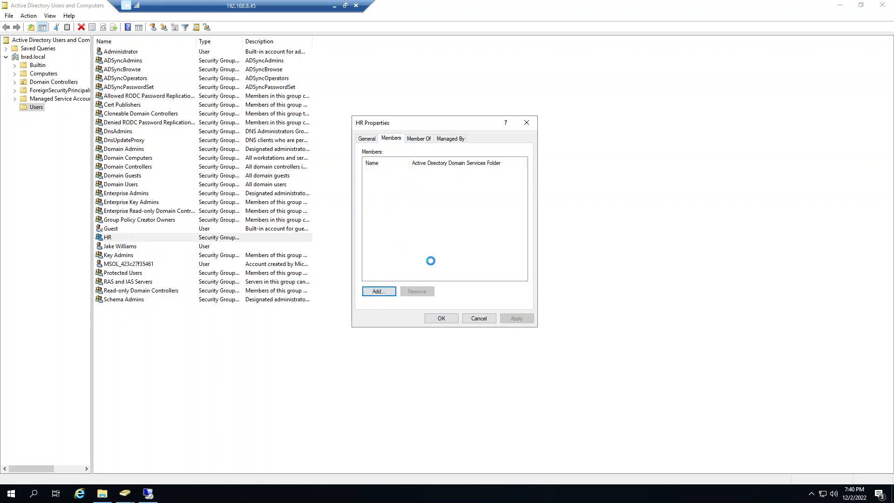
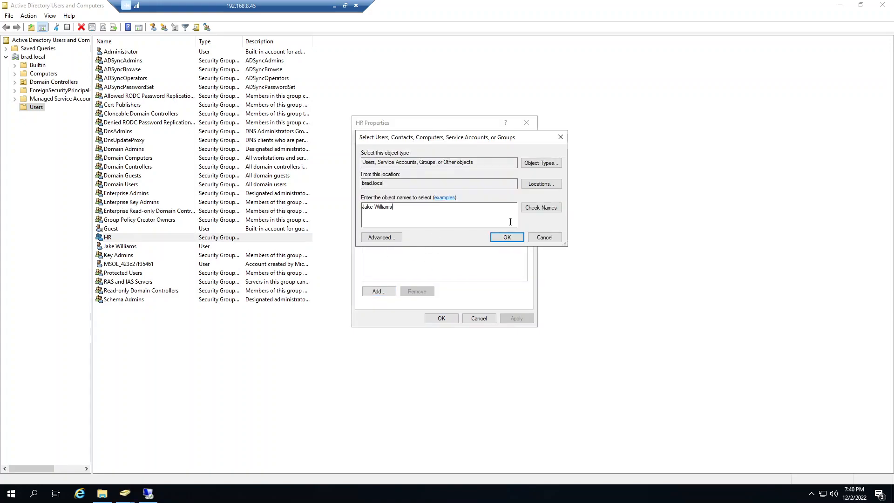
pyautogui.click(540, 207)
pyautogui.click(506, 237)
pyautogui.click(448, 319)
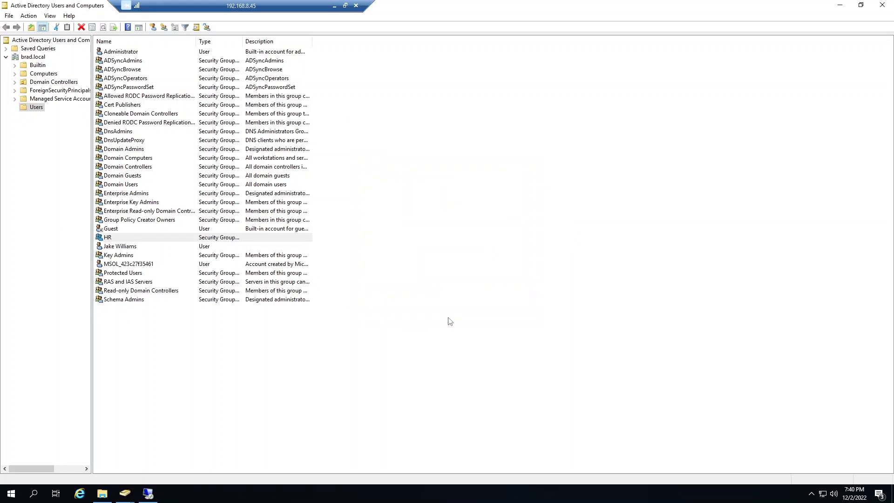
# Step: Create a security group named Marketing with global scope in brad.local/Users
pyautogui.rightClick(146, 346)
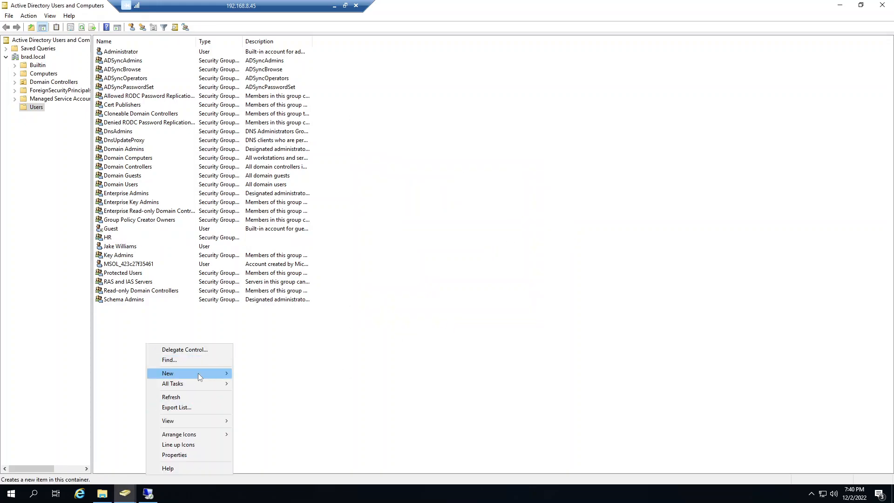
pyautogui.moveTo(197, 373)
pyautogui.click(281, 393)
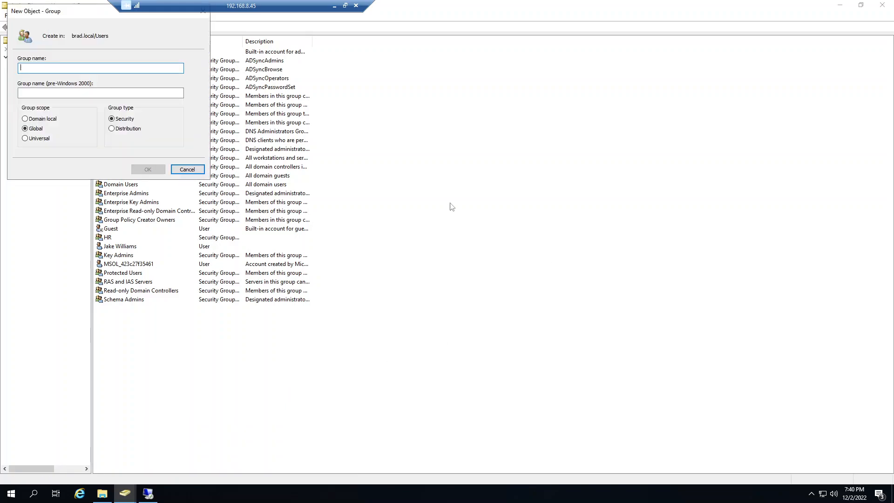
pyautogui.moveTo(72, 9); pyautogui.dragTo(530, 211)
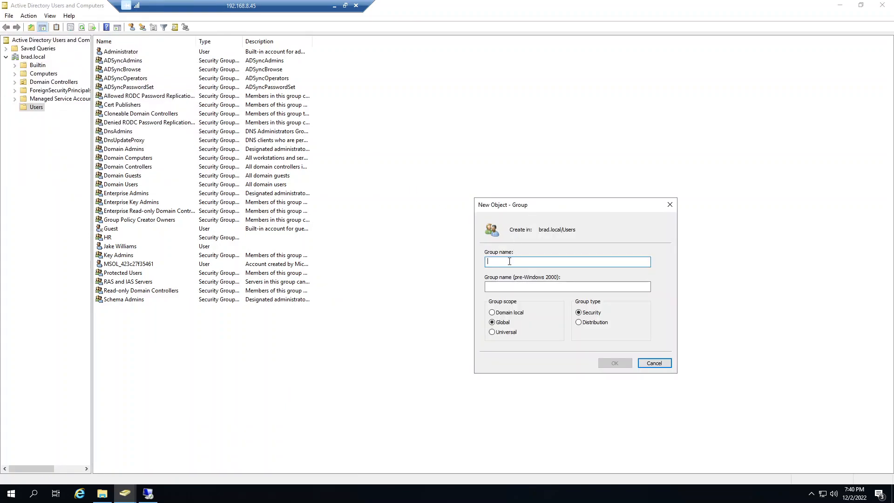
pyautogui.write('Marketing')
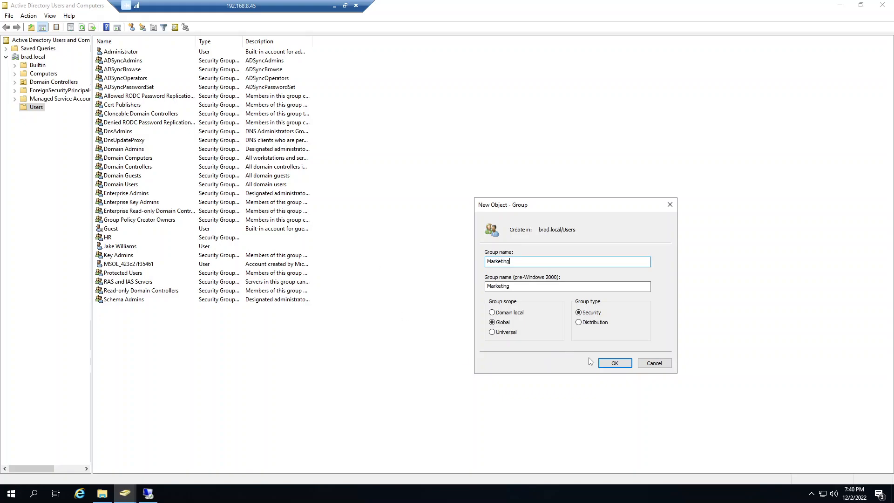
pyautogui.click(615, 363)
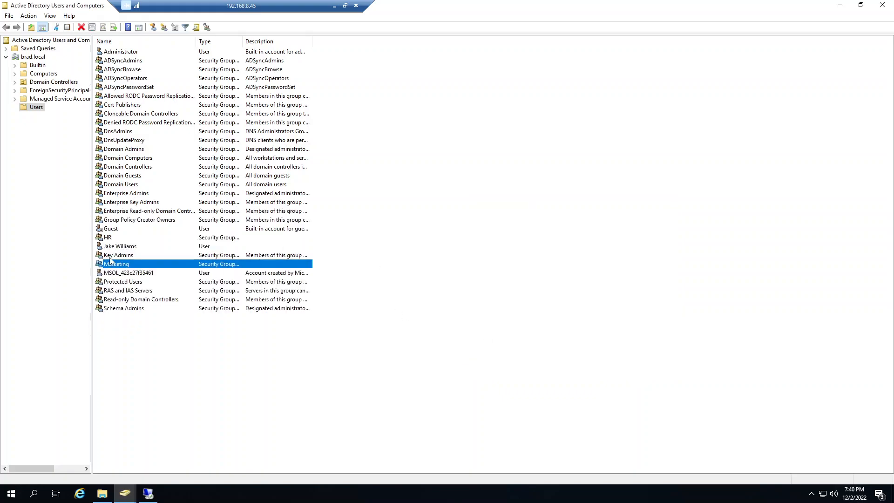
# Step: View the general properties of the Marketing group and close them without changes
pyautogui.click(118, 407)
pyautogui.doubleClick(119, 264)
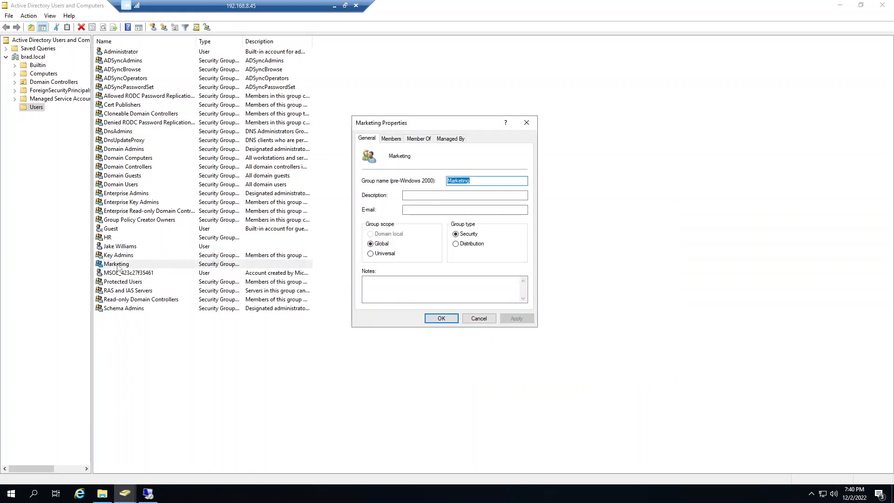
pyautogui.click(488, 320)
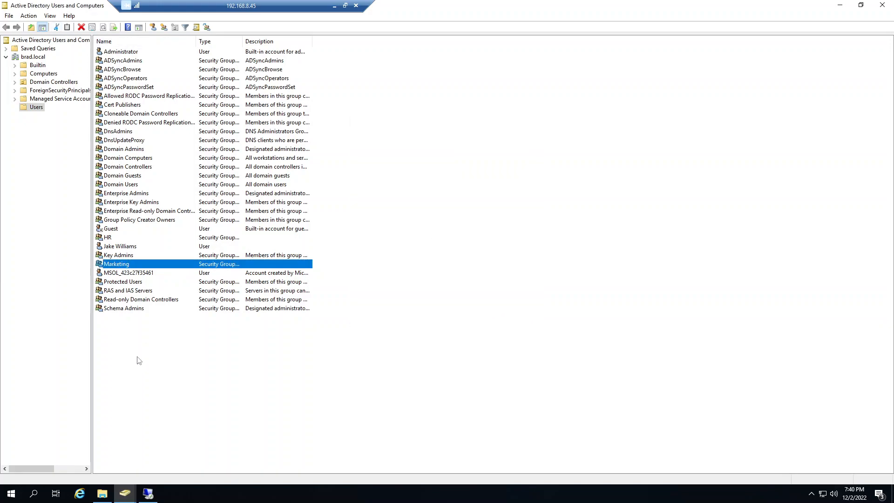
# Step: Create a security group named Help Desk with universal scope in brad.local/Users
pyautogui.rightClick(126, 332)
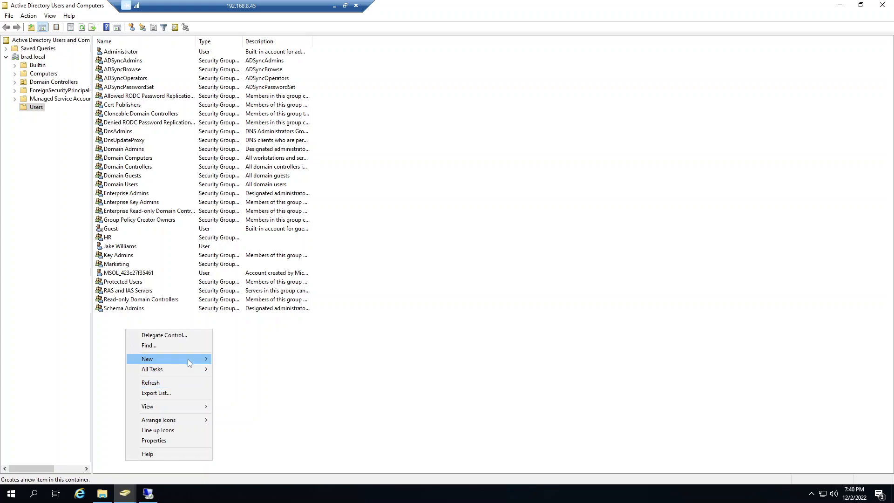
pyautogui.moveTo(190, 361)
pyautogui.click(261, 380)
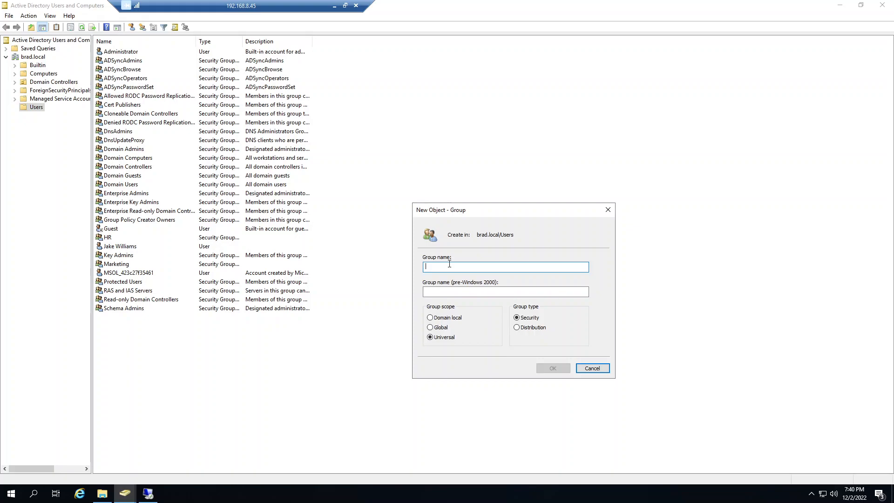
pyautogui.write('Help')
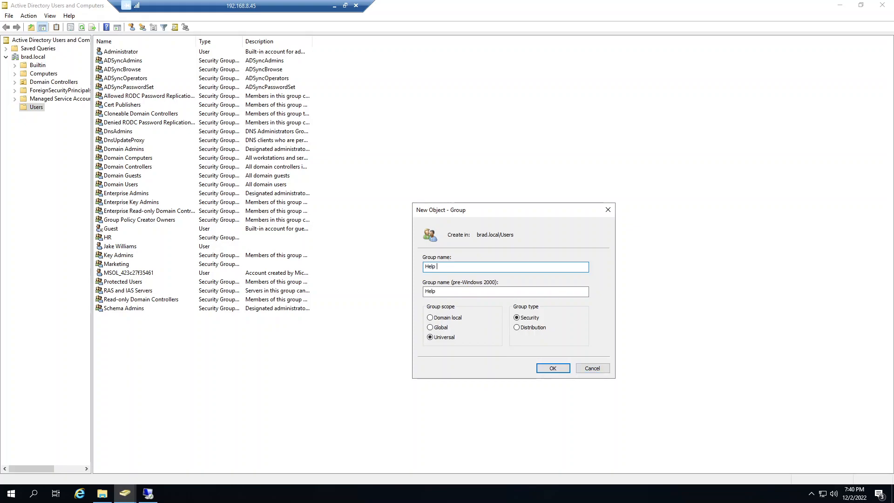
pyautogui.click(553, 368)
# Step: Add the employee's user account as a member of the Help Desk group and save the group's properties
pyautogui.doubleClick(125, 240)
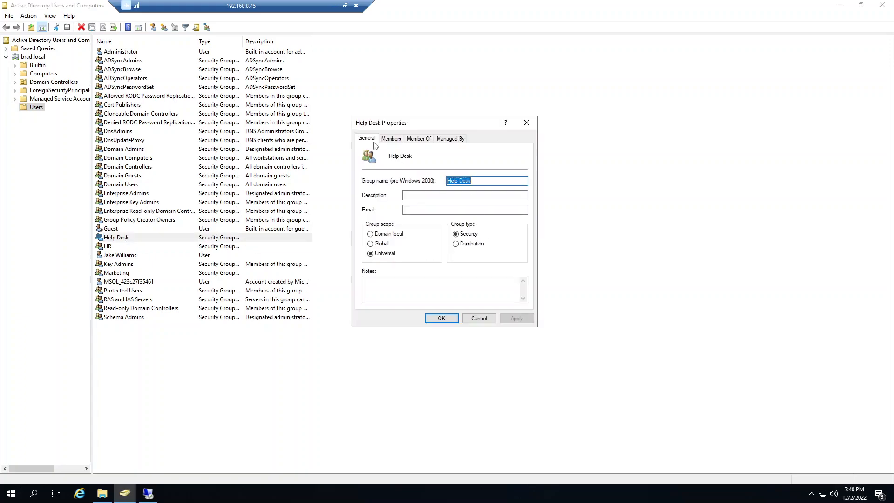
pyautogui.click(391, 138)
pyautogui.click(379, 292)
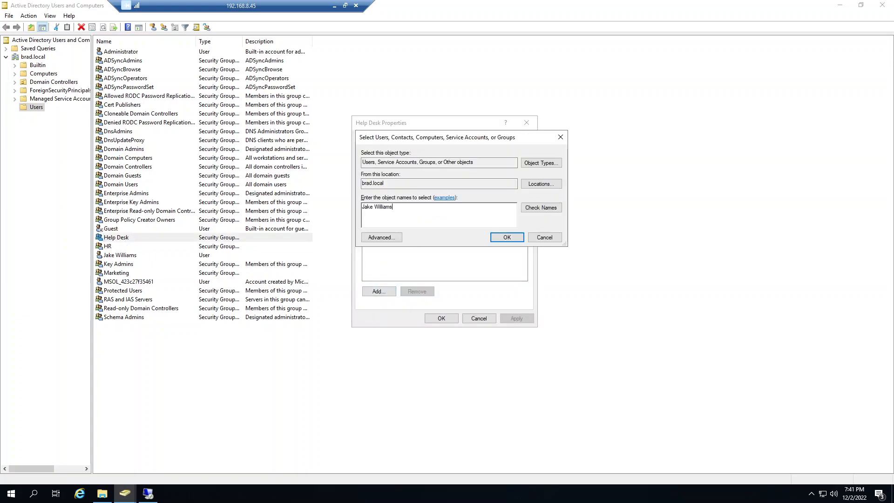
pyautogui.click(538, 208)
pyautogui.click(505, 237)
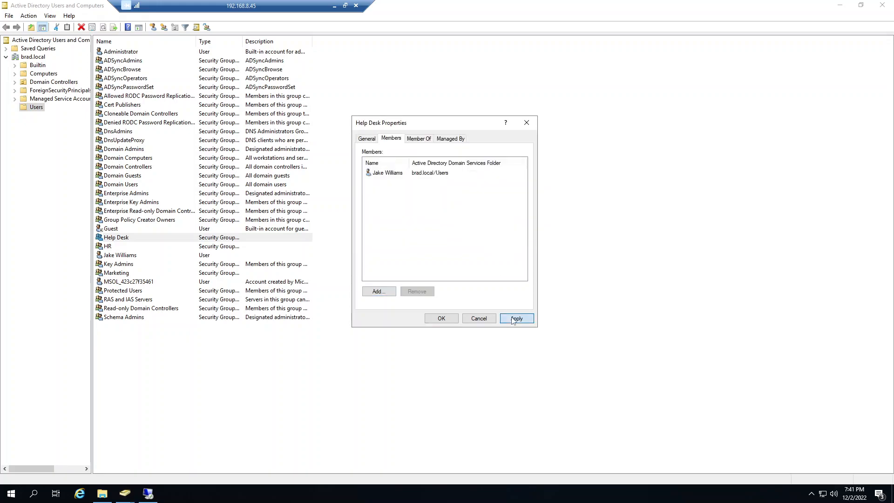
pyautogui.click(440, 319)
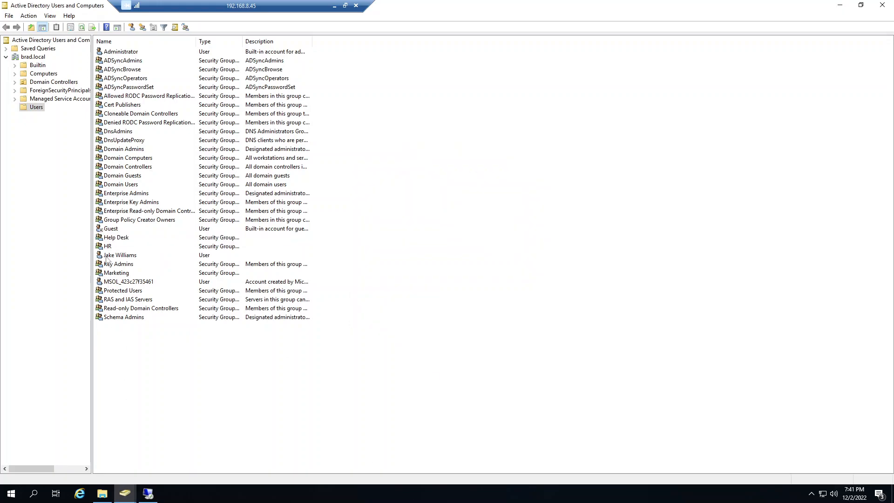
# Step: Minimize Active Directory Users and Computers and return to the This PC window in File Explorer
pyautogui.click(112, 275)
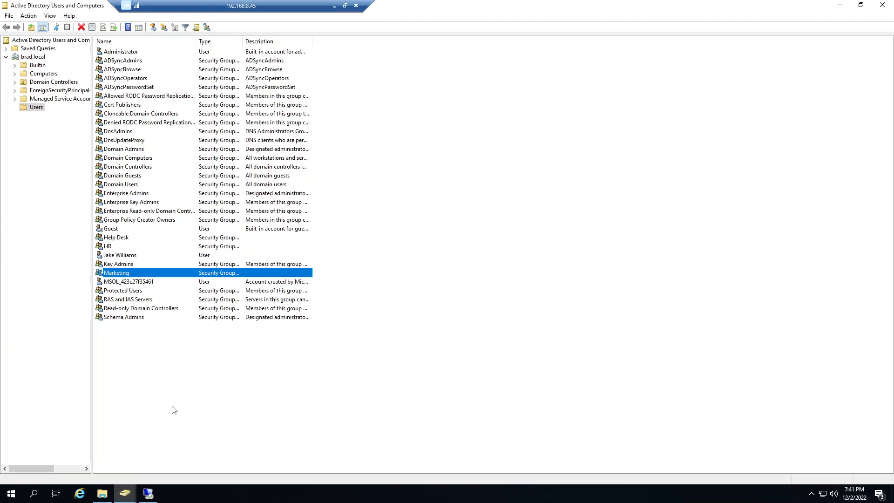
pyautogui.click(462, 360)
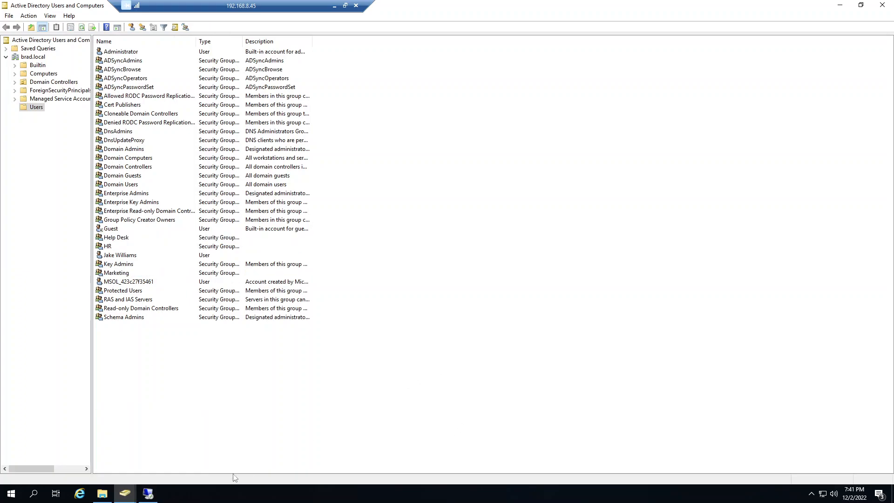
pyautogui.click(840, 6)
pyautogui.click(364, 316)
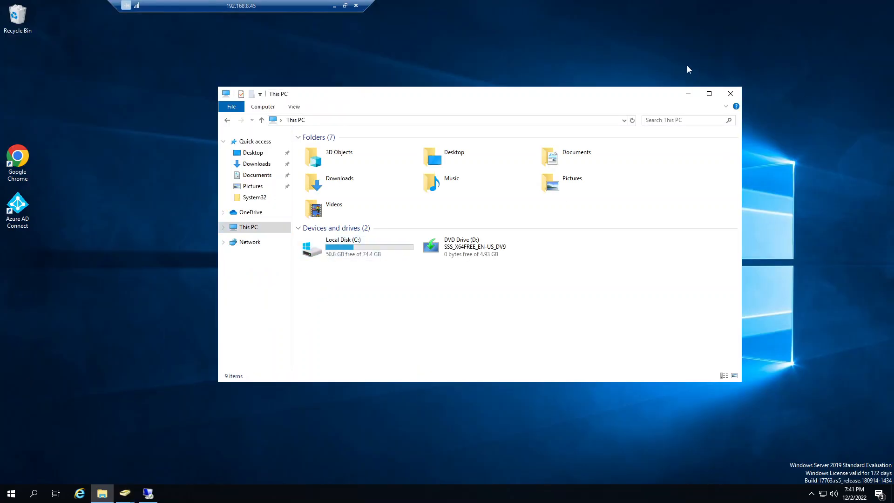
# Step: Go to the network location \\dc6 and open the SysAdmin share
pyautogui.click(373, 119)
pyautogui.write('\\\\dc6')
pyautogui.press('Return')
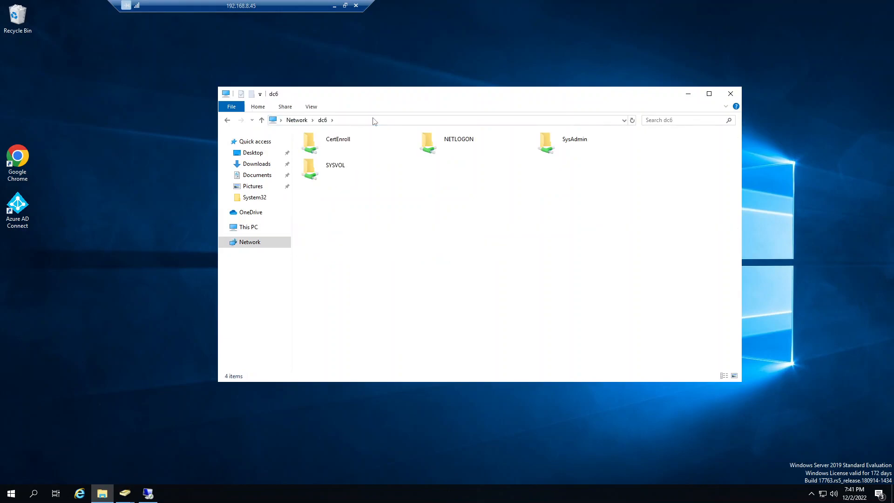
pyautogui.click(599, 146)
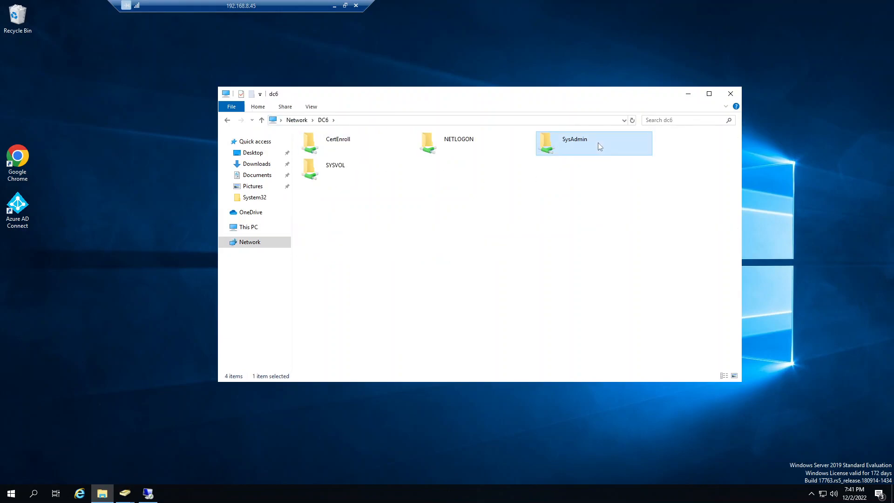
pyautogui.doubleClick(598, 143)
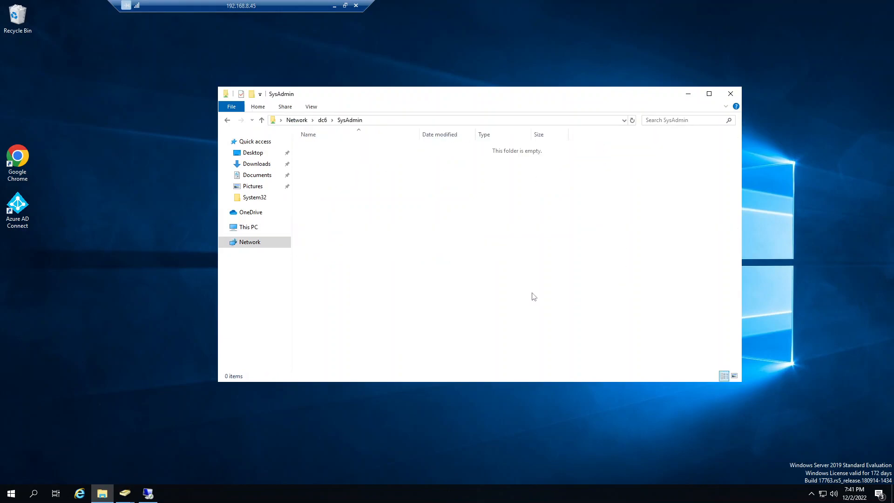
# Step: Create a new folder named HR in the SysAdmin share
pyautogui.rightClick(358, 215)
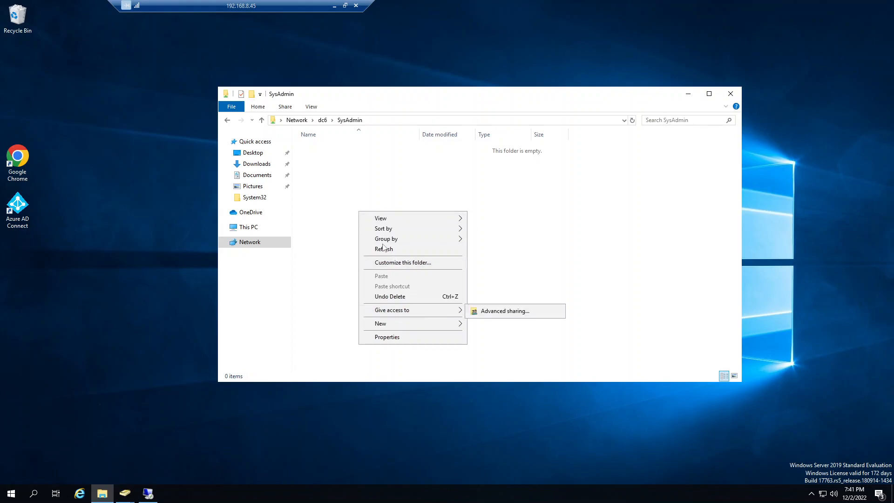
pyautogui.rightClick(353, 192)
pyautogui.moveTo(391, 304)
pyautogui.click(473, 304)
pyautogui.write('HR')
pyautogui.press('Return')
# Step: Review the NTFS permissions of Domain Users and Administrators in the HR folder's properties
pyautogui.rightClick(306, 149)
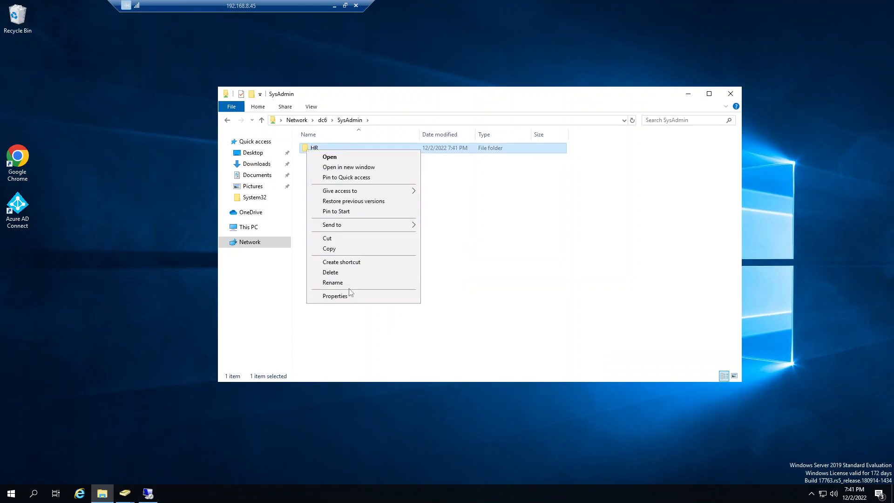
pyautogui.click(354, 296)
pyautogui.click(370, 173)
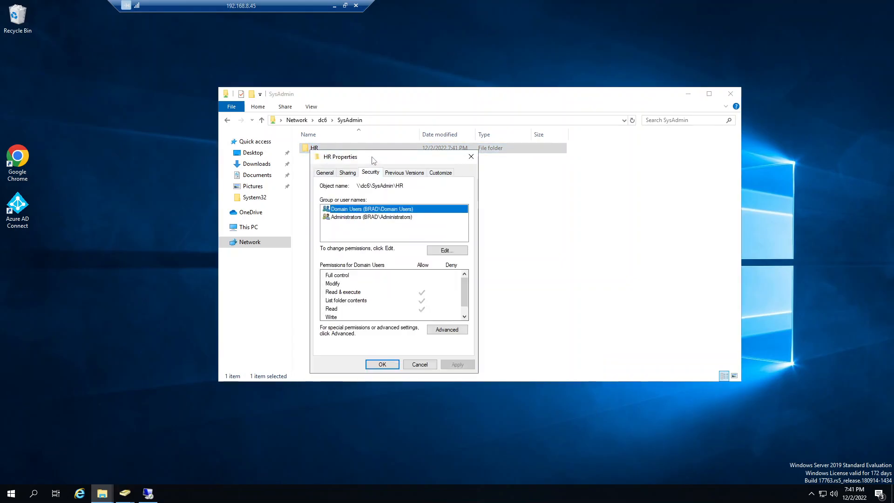
pyautogui.moveTo(374, 158); pyautogui.dragTo(507, 157)
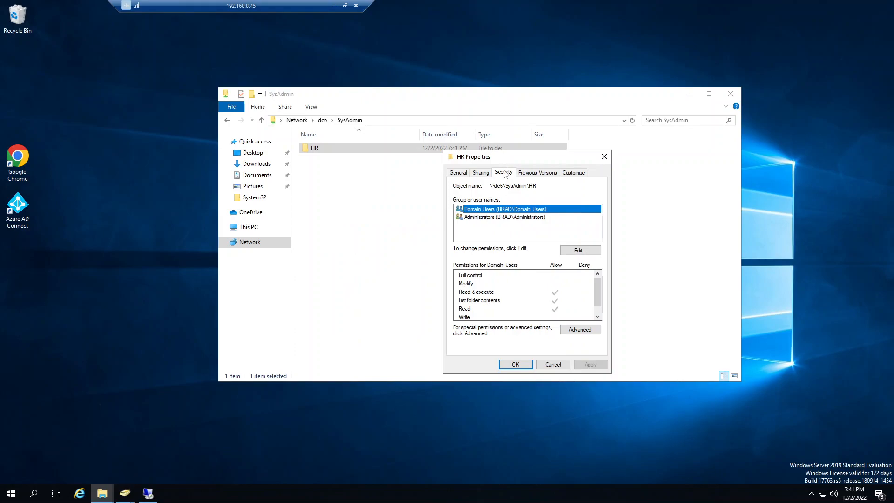
pyautogui.click(492, 217)
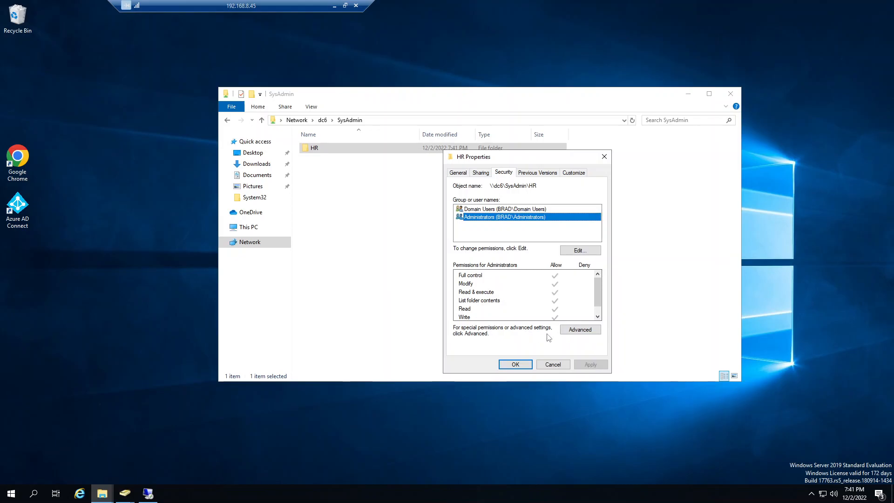
# Step: Open the HR folder's advanced security settings and examine the inherited permission entries and the parent share in the folder path
pyautogui.click(586, 330)
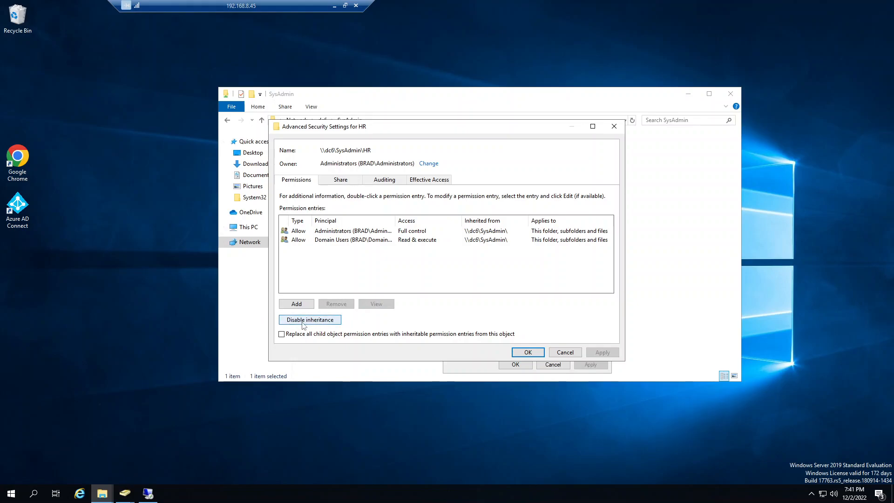
pyautogui.moveTo(347, 130); pyautogui.dragTo(483, 106)
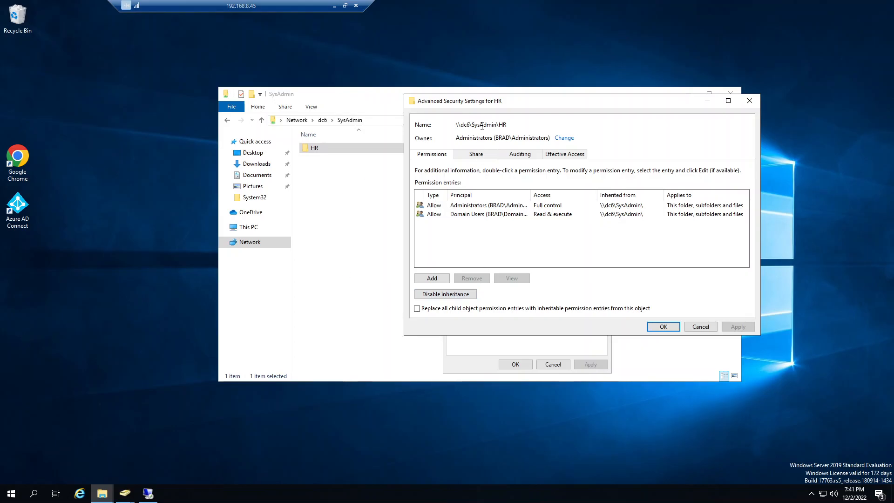
pyautogui.moveTo(491, 124); pyautogui.dragTo(475, 125)
pyautogui.click(458, 225)
pyautogui.moveTo(496, 124); pyautogui.dragTo(473, 125)
pyautogui.click(472, 124)
pyautogui.click(483, 124)
pyautogui.click(463, 248)
# Step: Try to remove the inherited Administrators entry, and disable inheritance on the HR folder by converting inherited permissions into explicit ones
pyautogui.click(479, 207)
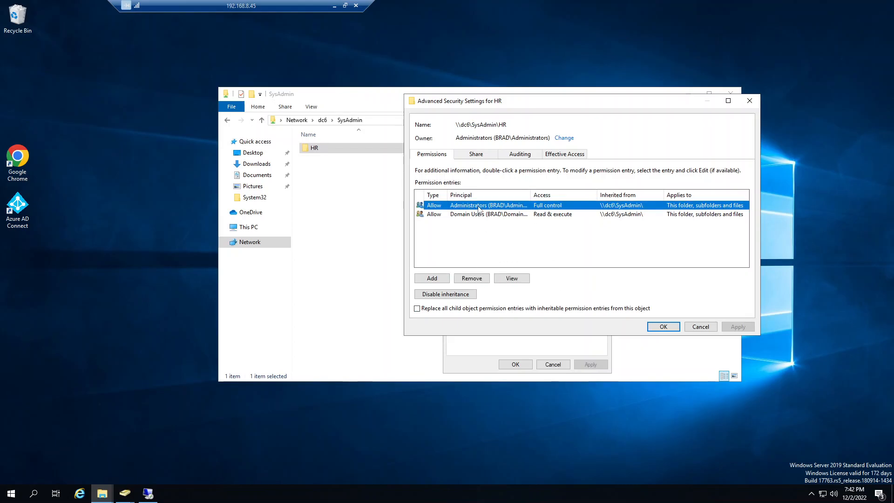
pyautogui.click(482, 279)
pyautogui.click(528, 296)
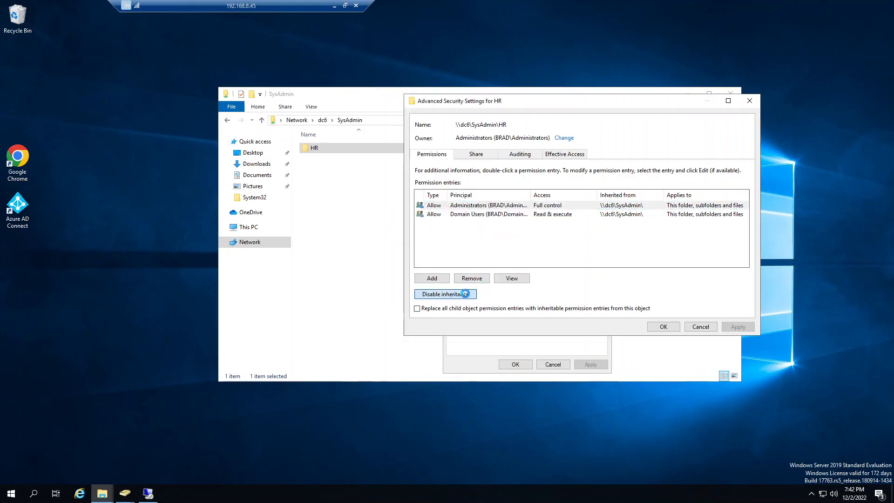
pyautogui.click(465, 294)
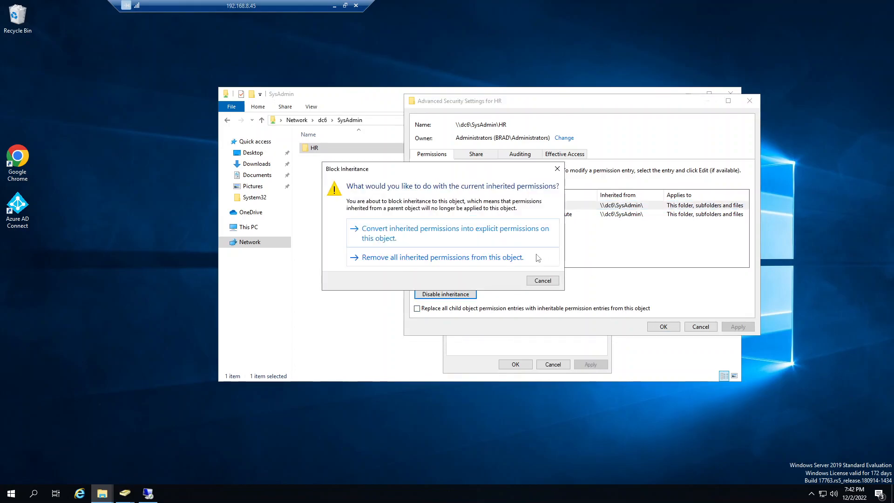
pyautogui.click(451, 238)
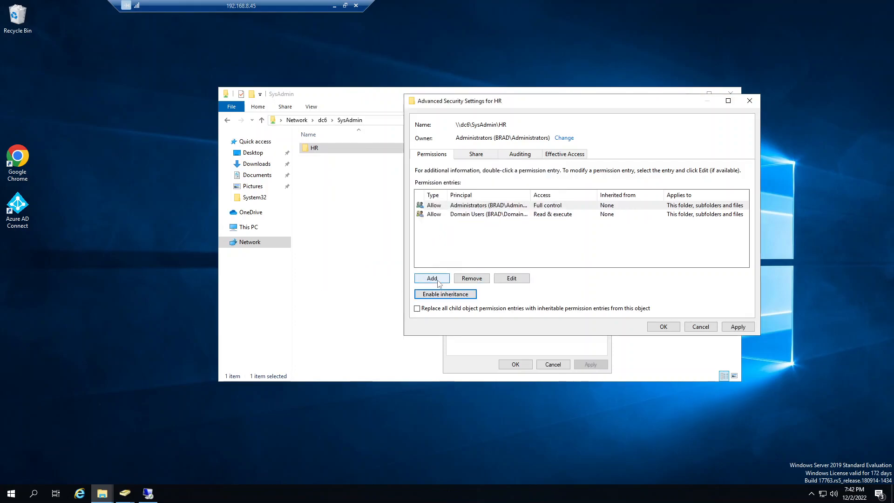
# Step: Add a permission entry on the HR folder with the HR group as principal, allowing Modify and Write
pyautogui.click(438, 281)
pyautogui.click(285, 134)
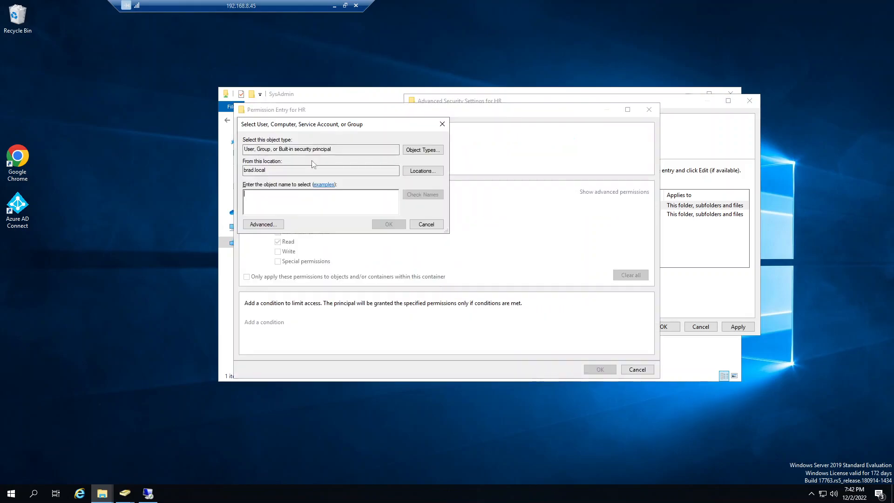
pyautogui.write('SG-')
pyautogui.press('BackSpace')
pyautogui.press('BackSpace')
pyautogui.press('BackSpace')
pyautogui.write('HR')
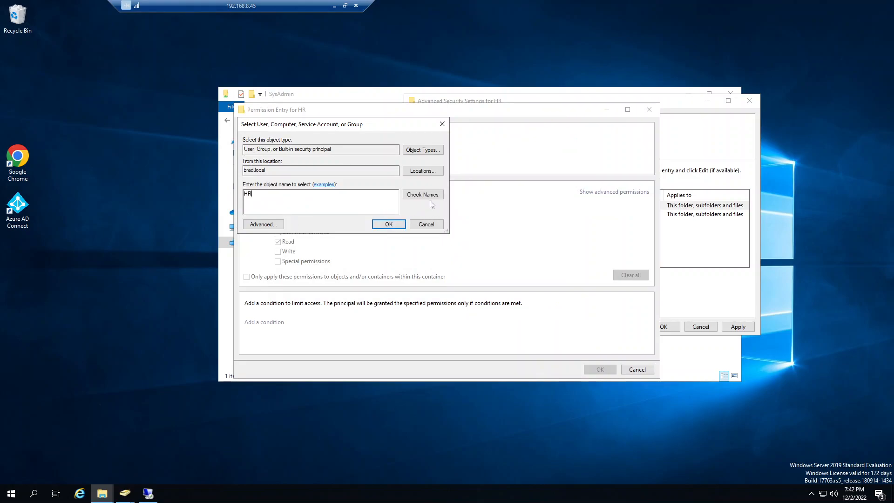
pyautogui.click(394, 225)
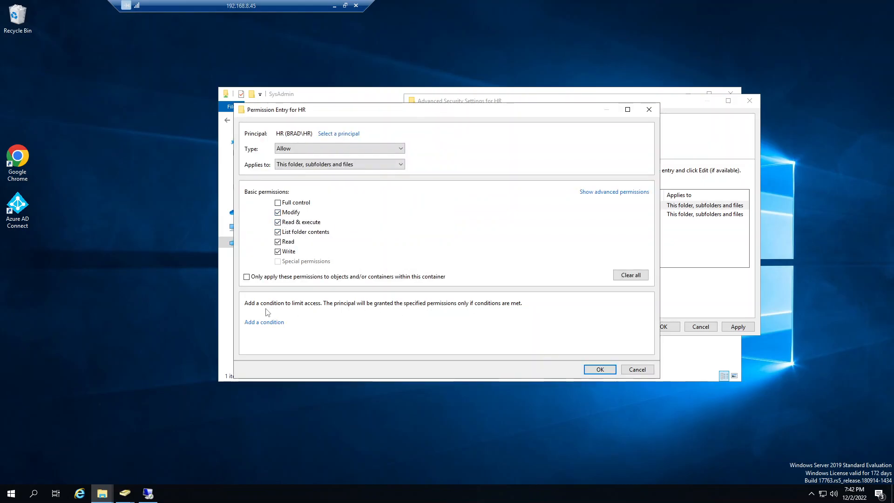
# Step: Add a blank condition to the HR entry and examine its advanced permissions and scope options, keeping This folder, subfolders and files
pyautogui.click(259, 323)
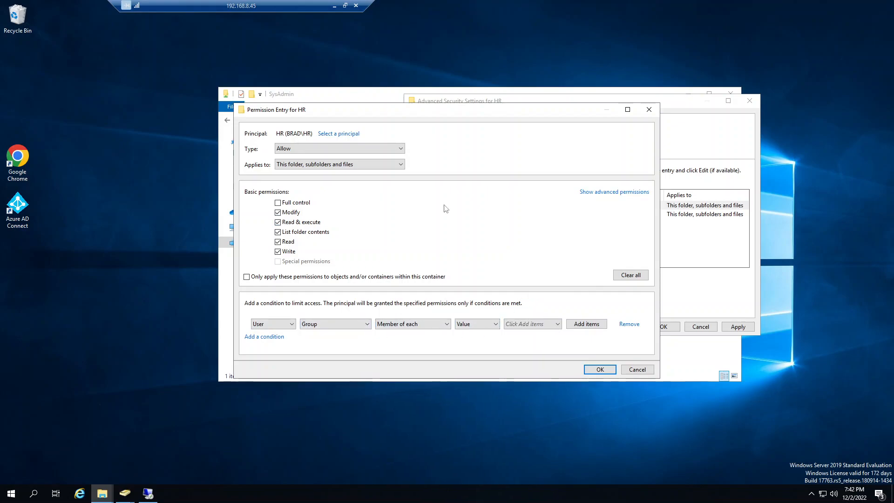
pyautogui.click(638, 193)
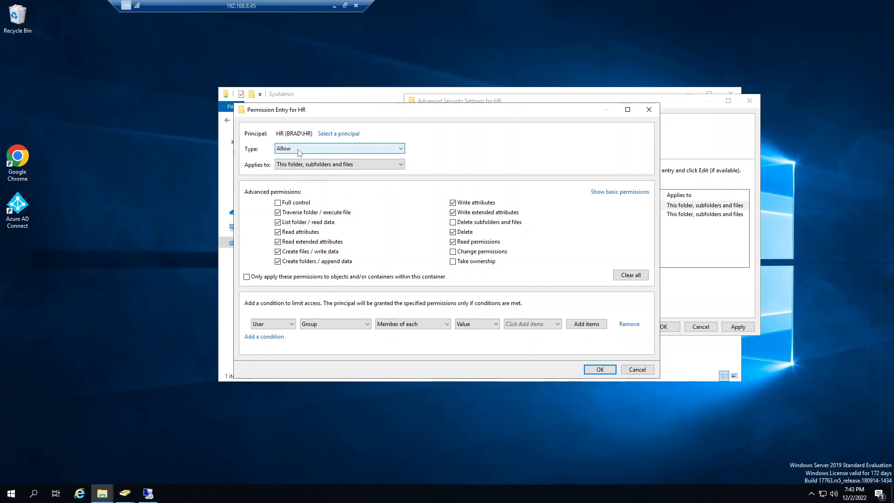
pyautogui.click(297, 165)
pyautogui.click(298, 166)
pyautogui.click(297, 165)
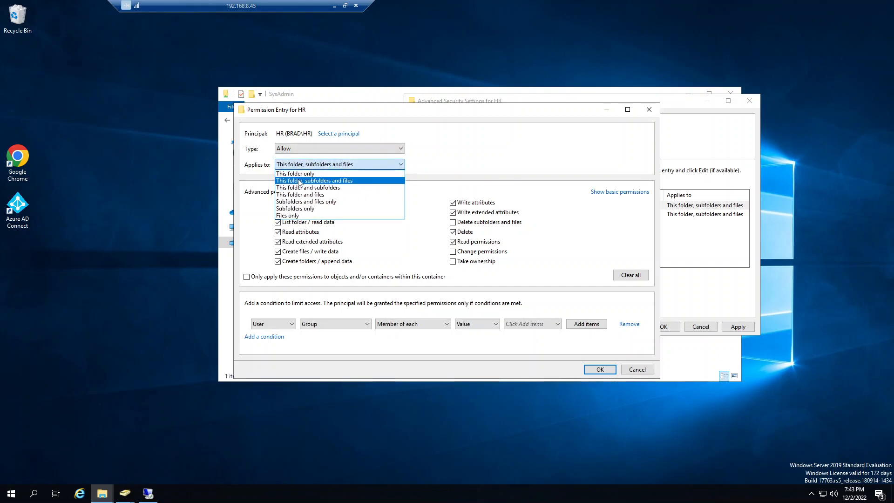
pyautogui.click(299, 181)
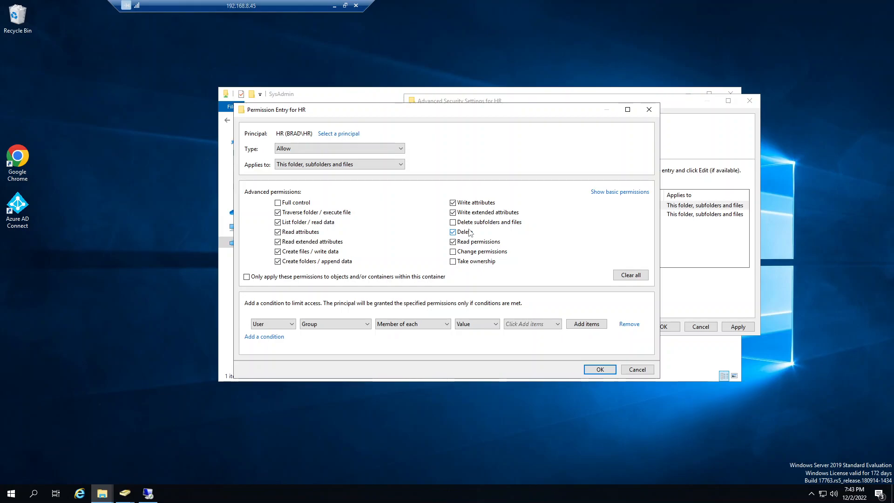
pyautogui.click(320, 167)
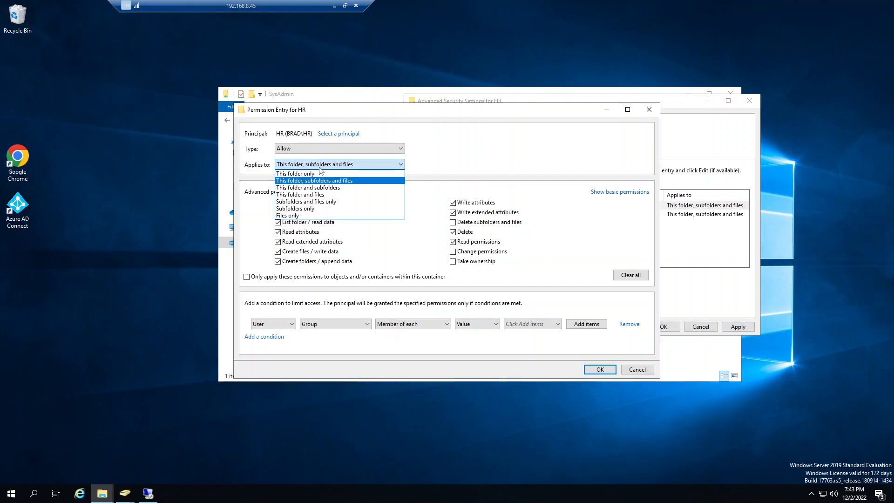
pyautogui.click(321, 167)
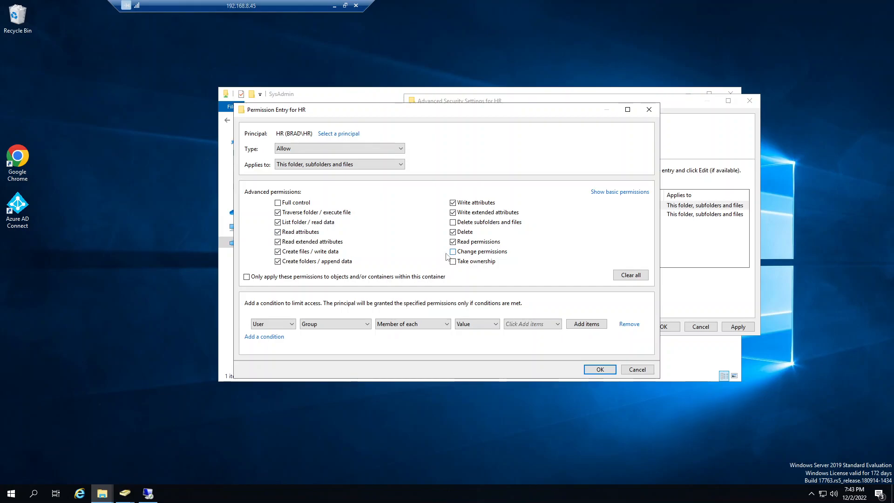
# Step: Remove the empty condition from the HR group's permission entry and save the entry
pyautogui.click(603, 371)
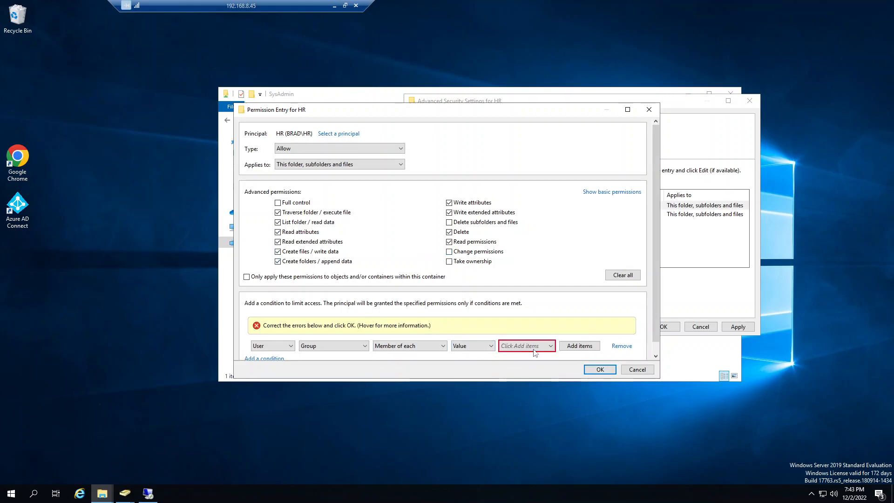
pyautogui.click(620, 346)
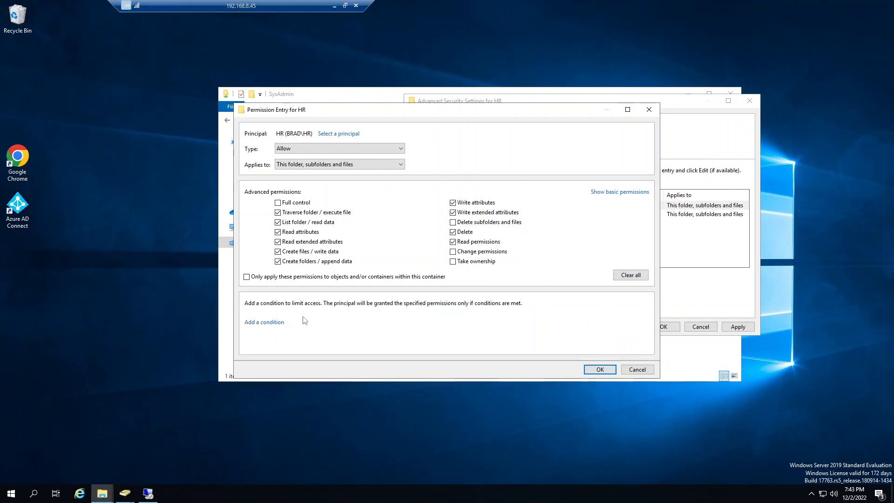
pyautogui.click(599, 369)
# Step: Check the three permission entries, apply the HR folder's advanced security settings and close its properties
pyautogui.click(472, 252)
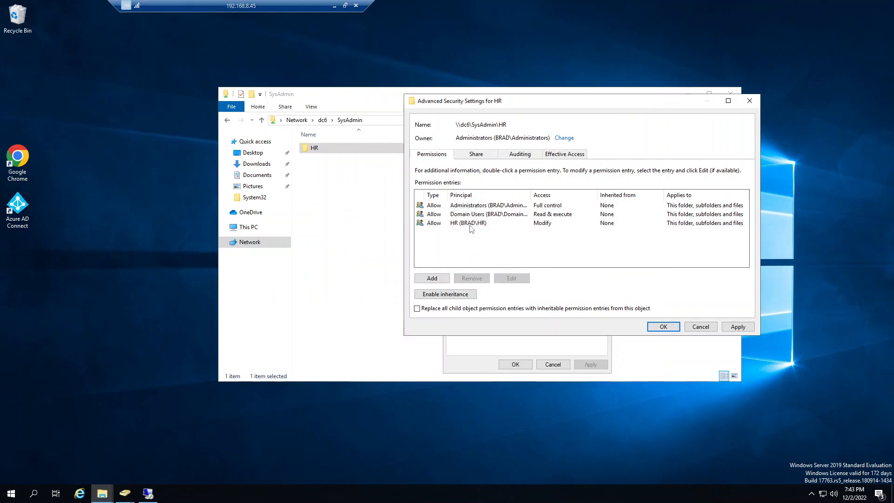
pyautogui.click(472, 224)
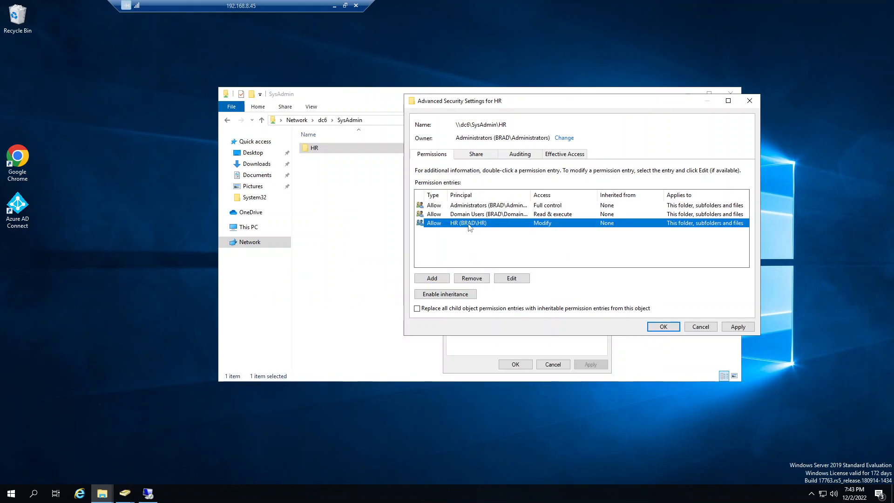
pyautogui.click(465, 206)
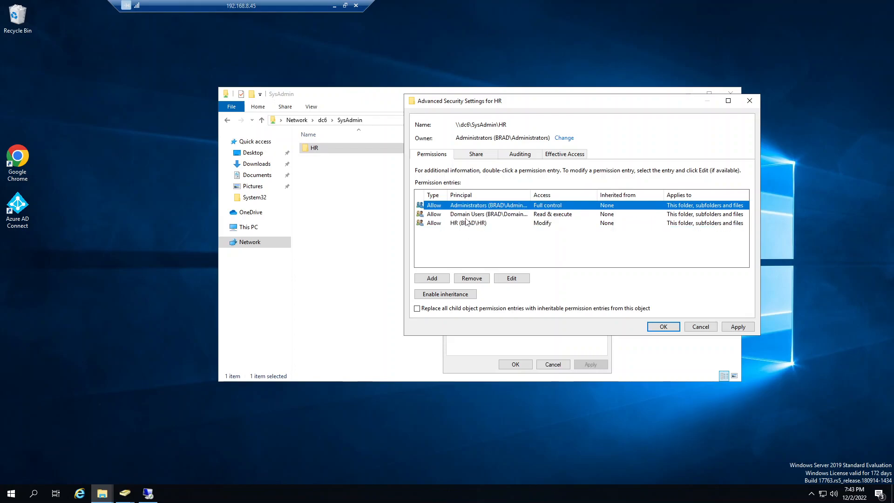
pyautogui.click(467, 215)
pyautogui.click(468, 224)
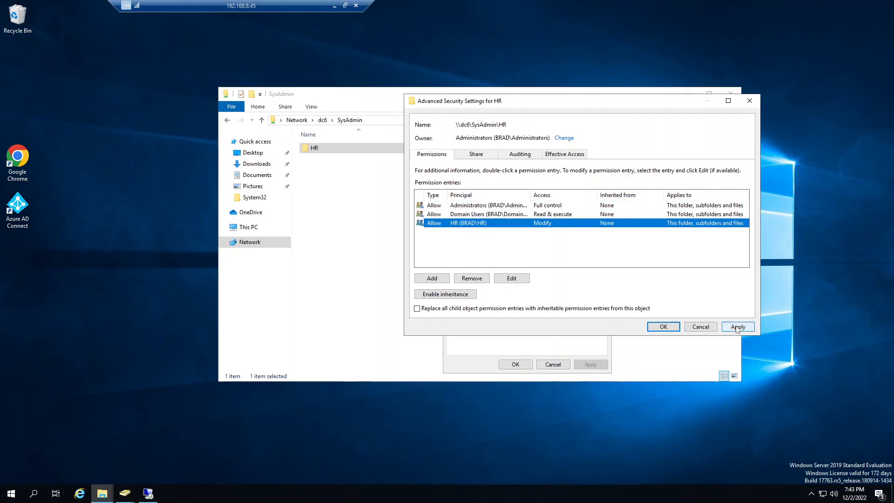
pyautogui.click(738, 327)
pyautogui.click(663, 326)
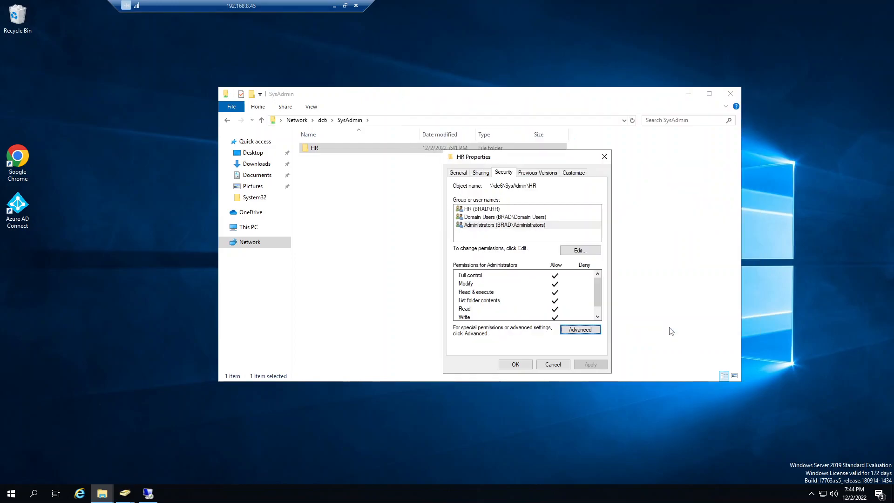
pyautogui.click(515, 364)
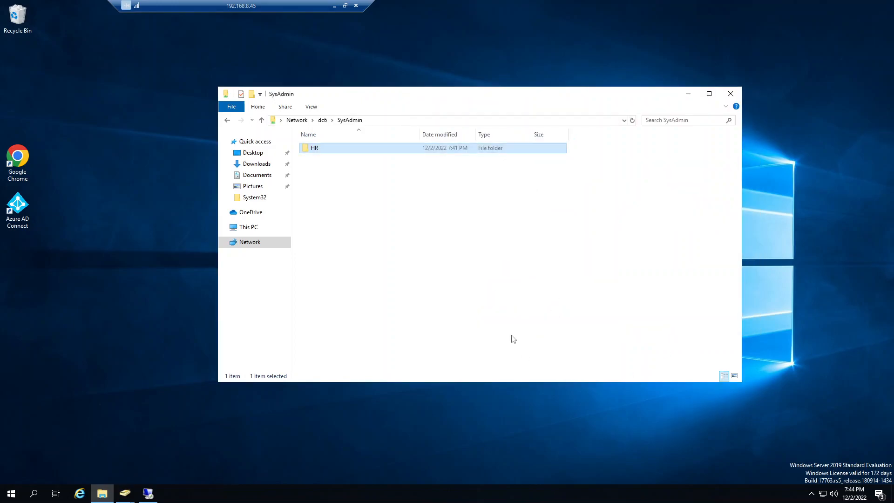
# Step: Review the security permissions of Domain Users and Administrators on the SysAdmin share and close its properties without changes
pyautogui.click(228, 121)
pyautogui.rightClick(576, 138)
pyautogui.click(613, 252)
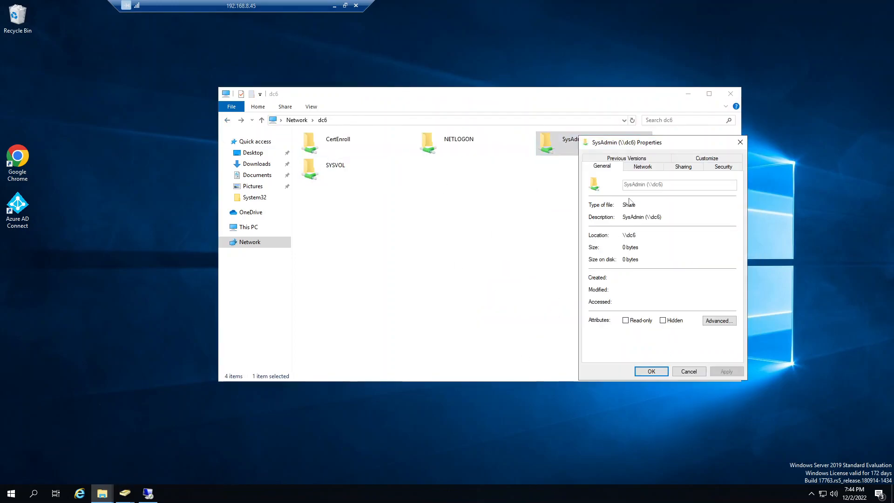
pyautogui.click(682, 167)
pyautogui.click(712, 166)
pyautogui.click(635, 212)
pyautogui.click(637, 203)
pyautogui.click(640, 211)
pyautogui.click(641, 203)
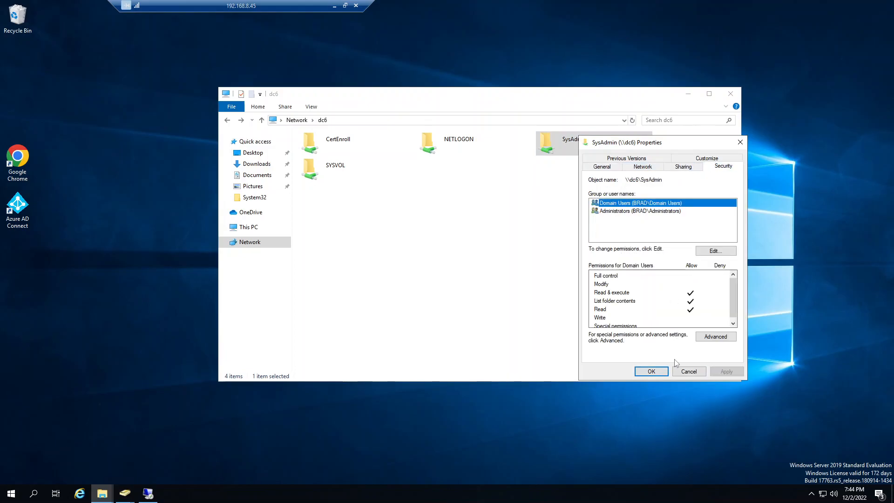
pyautogui.click(687, 371)
# Step: Open the SysAdmin share, review the HR folder's security permissions for HR and Domain Users, and close its properties without changes
pyautogui.doubleClick(568, 142)
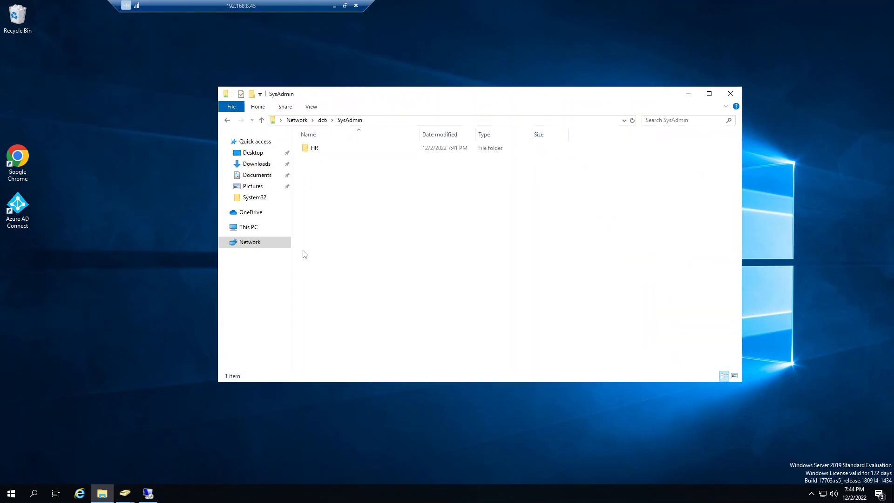
pyautogui.rightClick(312, 153)
pyautogui.click(367, 296)
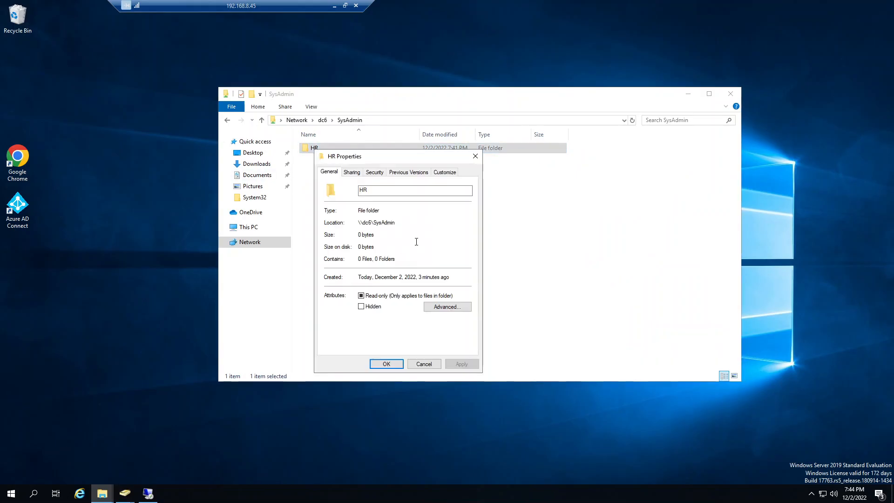
pyautogui.click(374, 173)
pyautogui.click(356, 217)
pyautogui.click(355, 209)
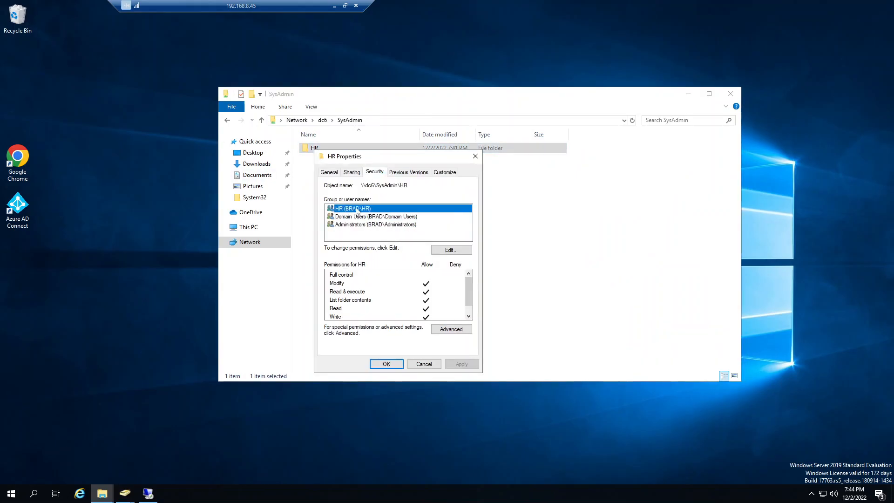
pyautogui.click(423, 363)
# Step: Create a new folder named Job Descriptions inside the HR folder
pyautogui.doubleClick(309, 148)
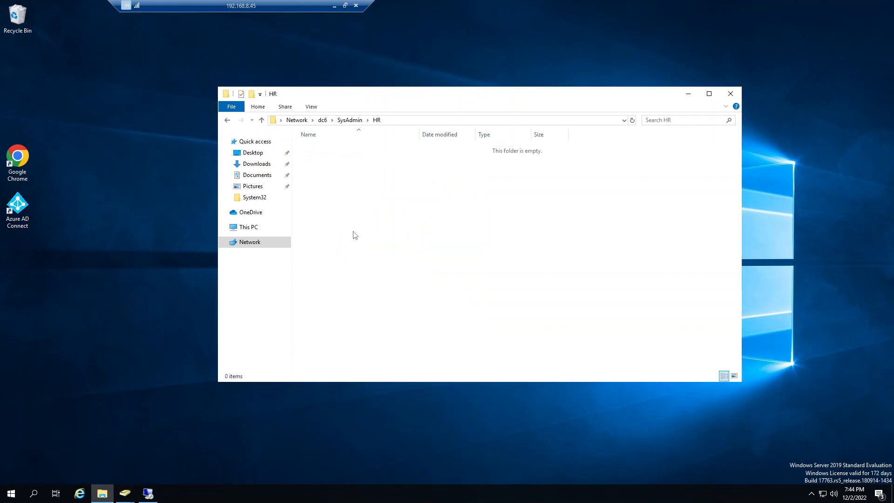
pyautogui.rightClick(353, 232)
pyautogui.moveTo(389, 334)
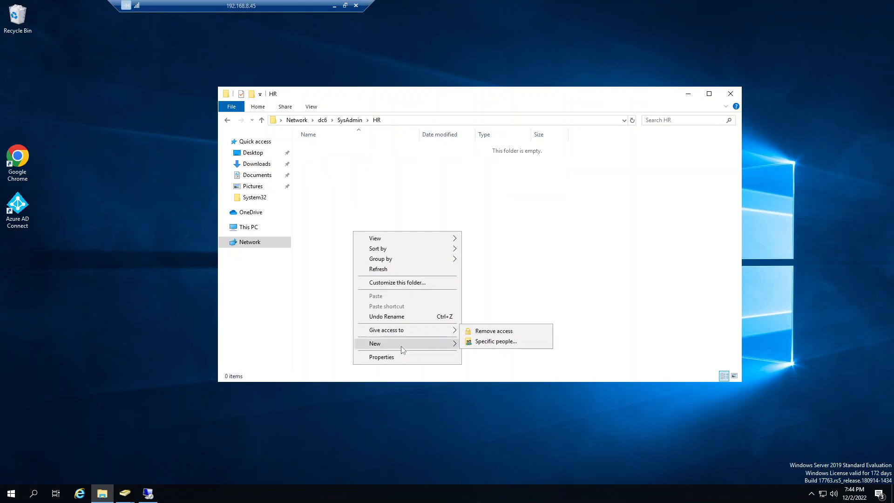
pyautogui.moveTo(402, 348)
pyautogui.click(484, 341)
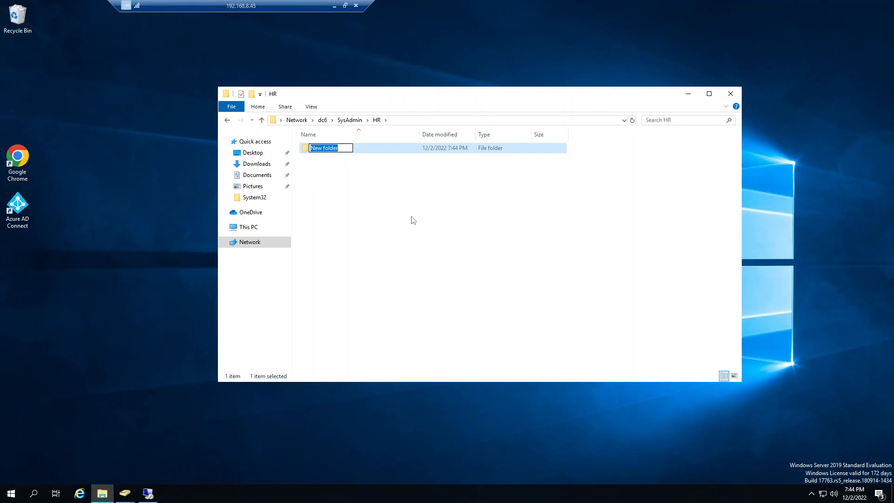
pyautogui.write('Job Descriptions')
pyautogui.press('Return')
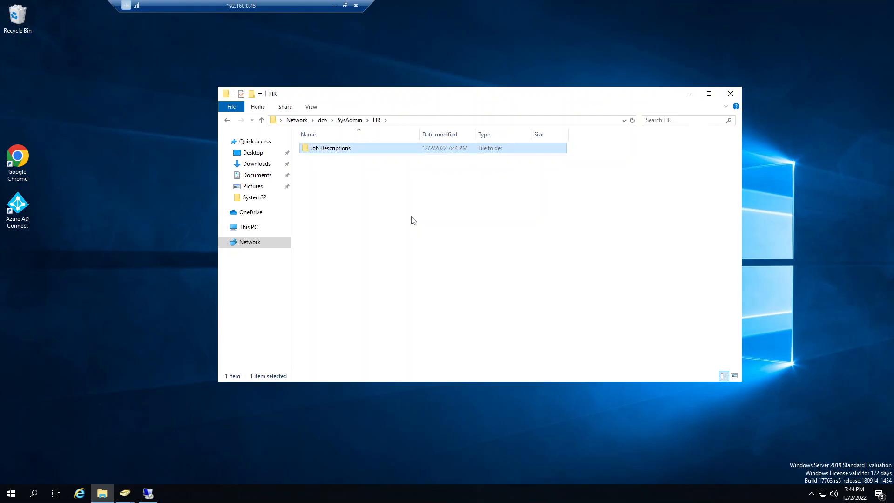
# Step: Examine the HR, Domain Users and Administrators permission entries in the Job Descriptions folder's advanced security settings
pyautogui.rightClick(321, 153)
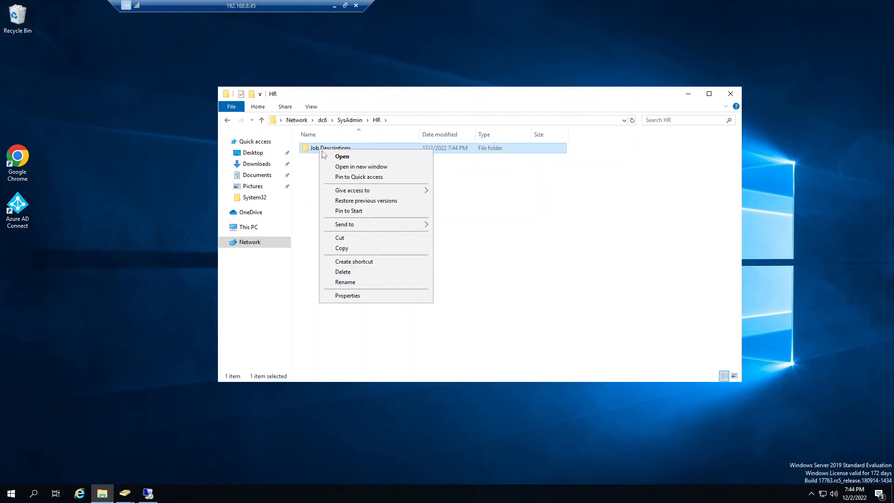
pyautogui.click(354, 300)
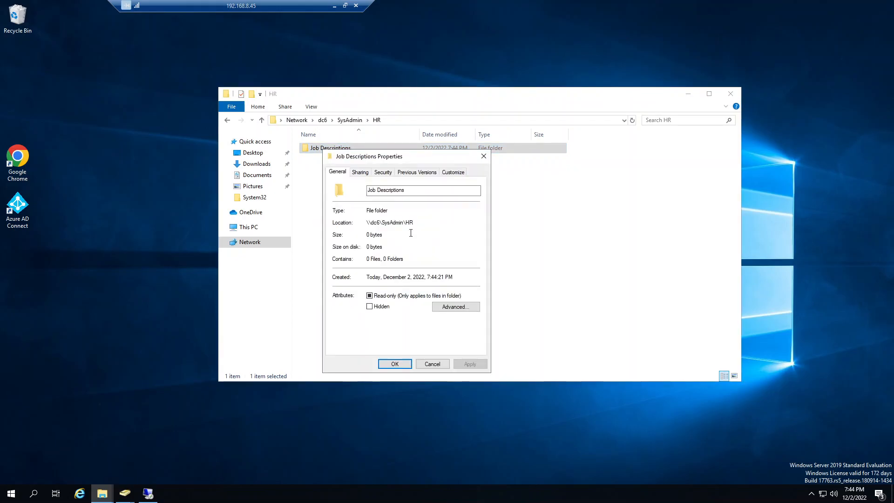
pyautogui.click(387, 174)
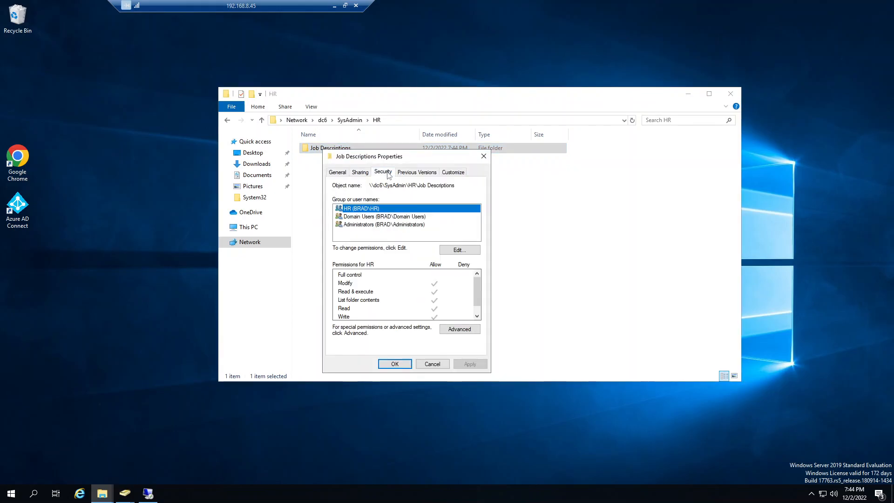
pyautogui.click(466, 333)
pyautogui.click(334, 249)
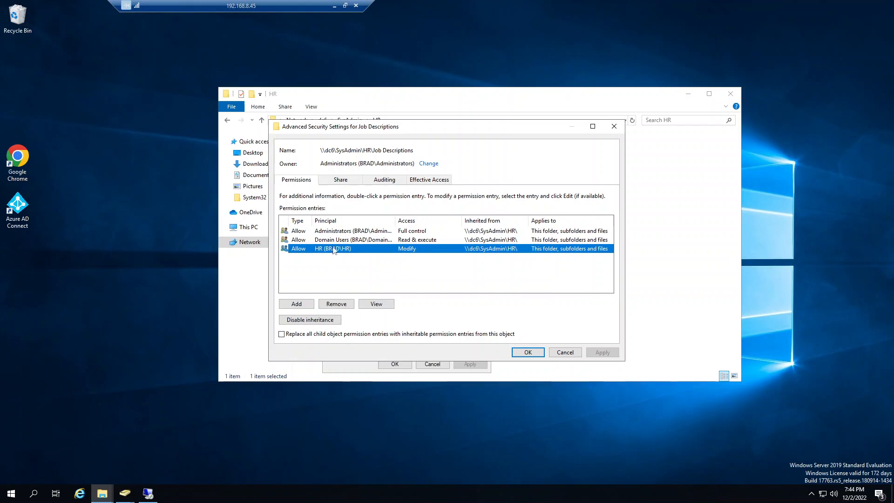
pyautogui.click(332, 240)
pyautogui.click(329, 233)
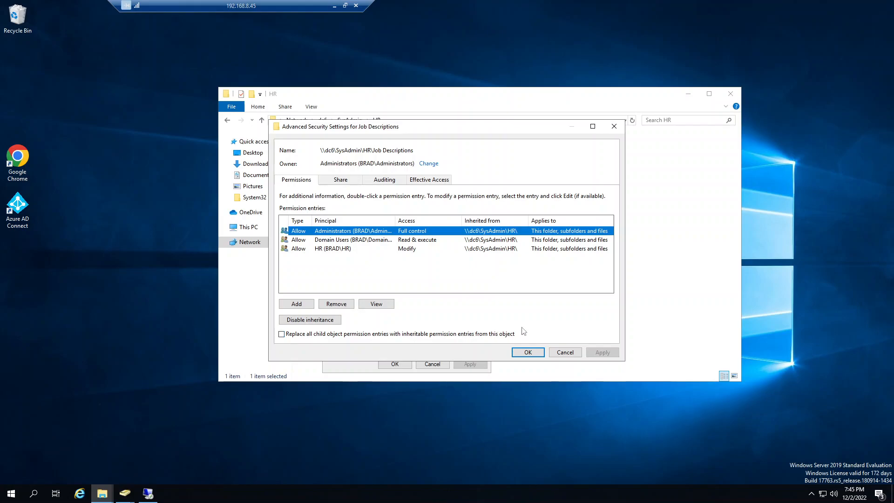
pyautogui.click(327, 250)
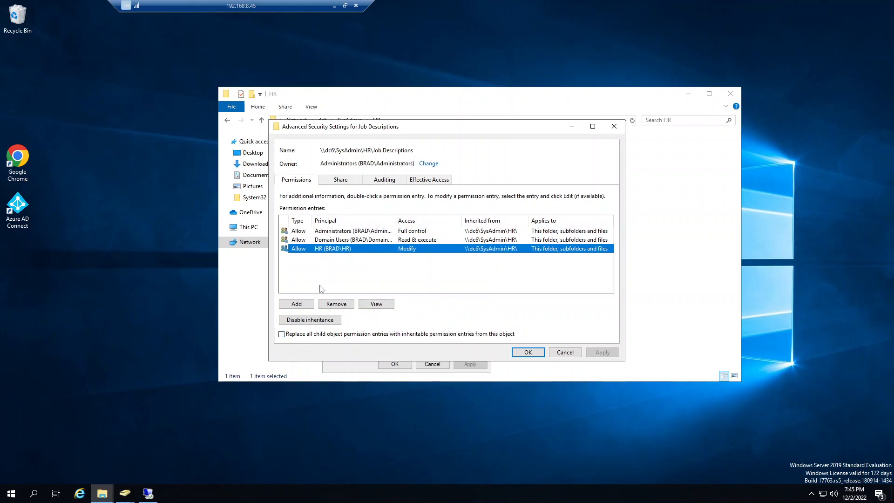
pyautogui.click(325, 320)
pyautogui.click(540, 279)
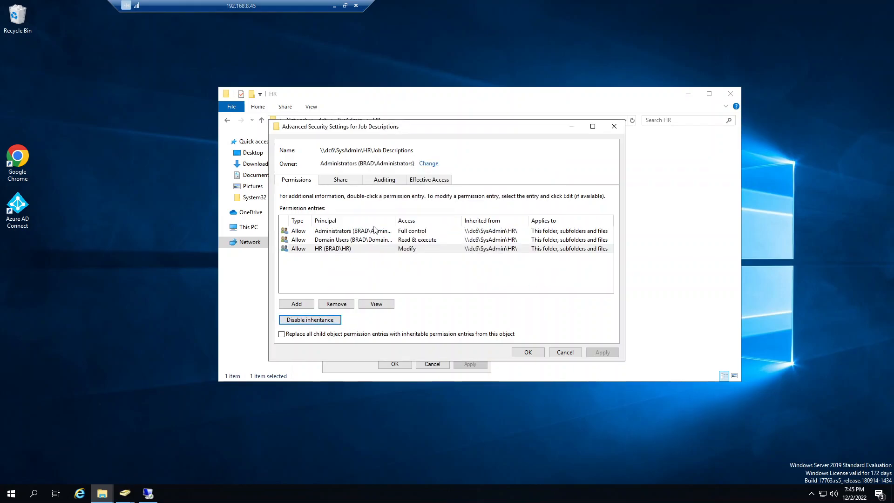
pyautogui.click(296, 304)
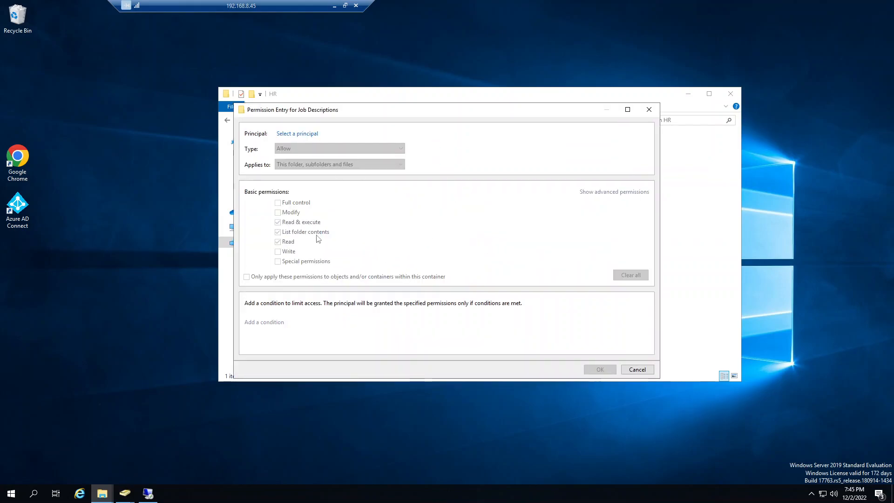
pyautogui.click(637, 369)
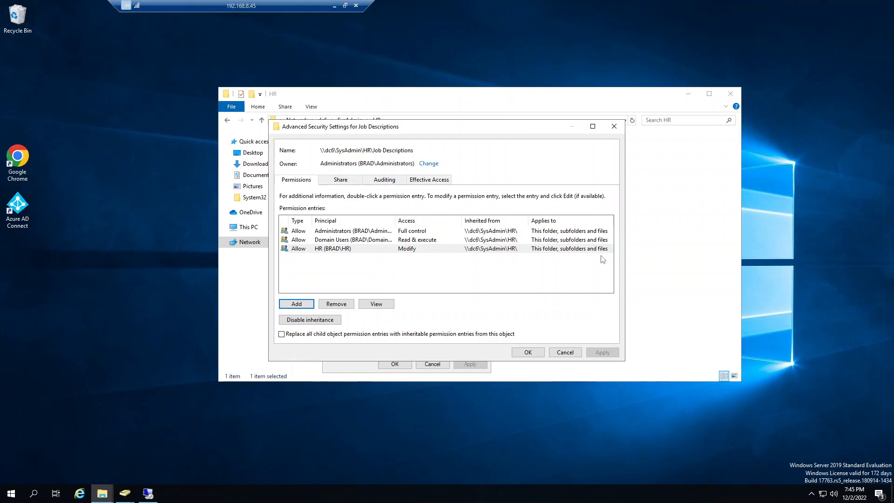
# Step: Disable inheritance on Job Descriptions by converting inherited permissions to explicit ones, and remove the HR group's Modify entry, applying the changes
pyautogui.click(310, 319)
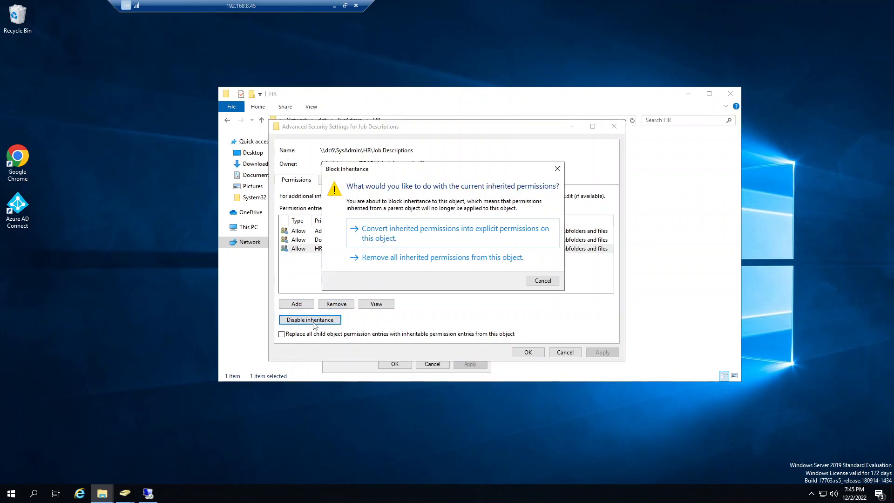
pyautogui.click(388, 243)
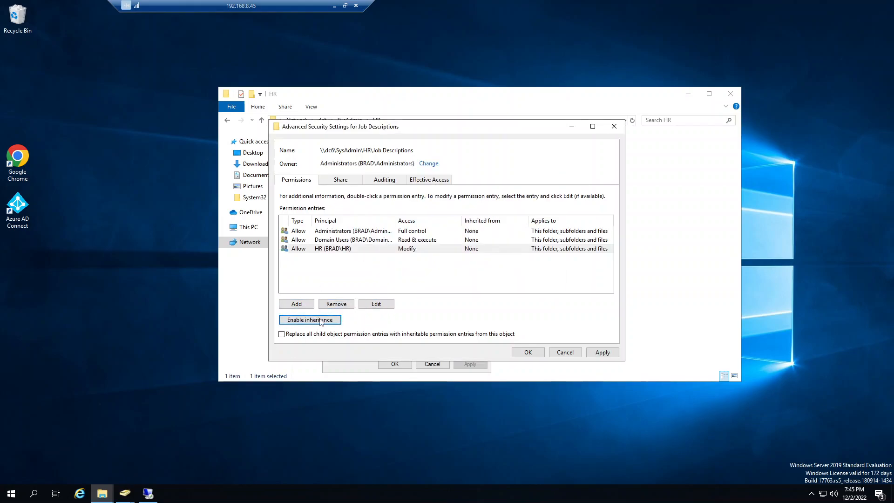
pyautogui.click(345, 249)
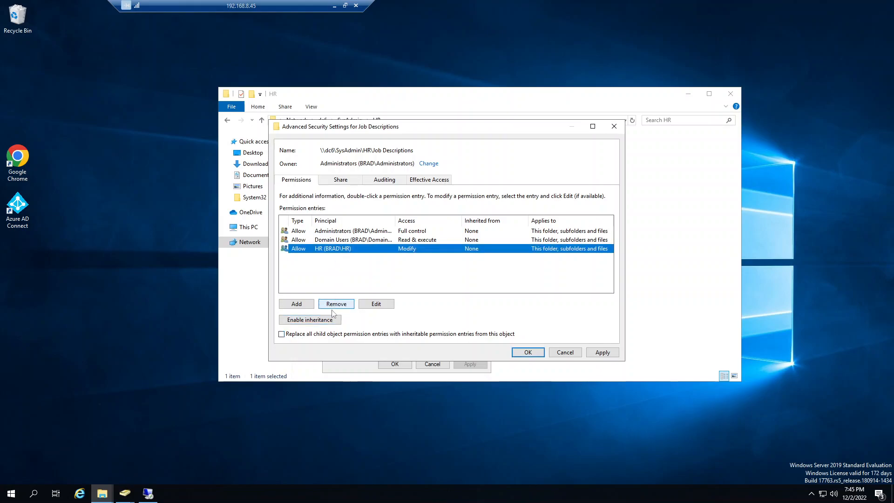
pyautogui.click(333, 305)
pyautogui.click(603, 352)
pyautogui.click(525, 352)
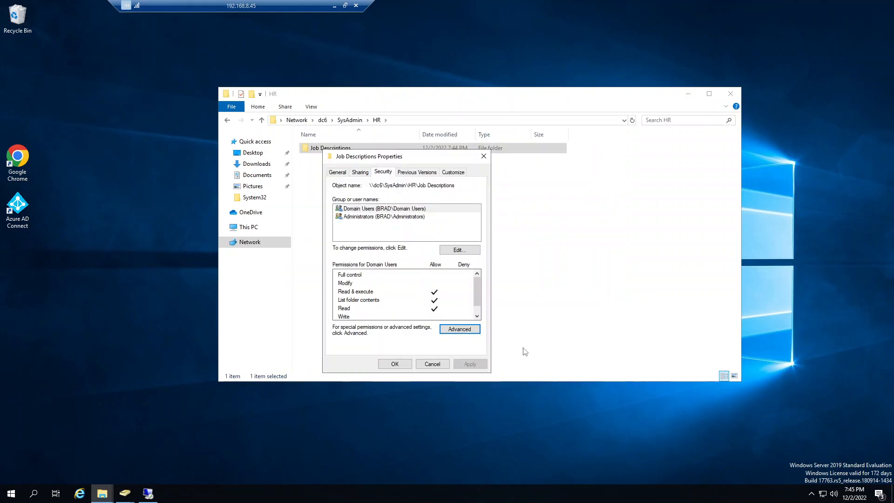
pyautogui.click(393, 364)
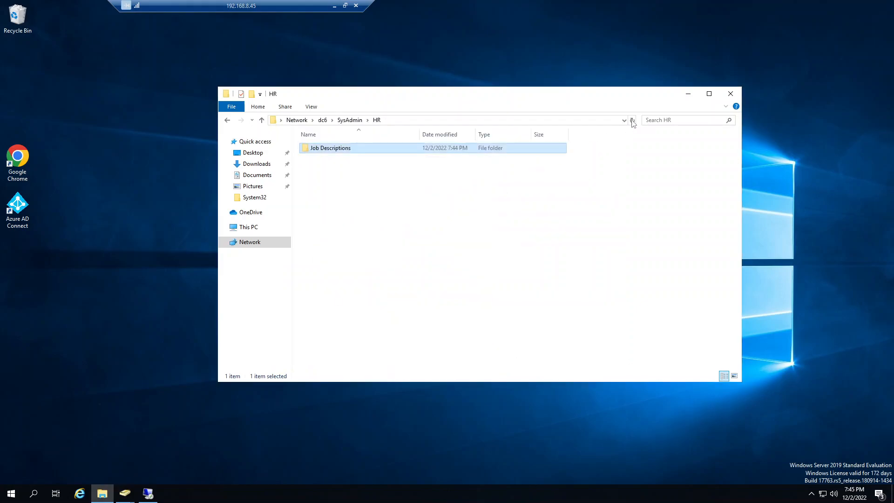
# Step: Review the security permissions of Domain Users and Administrators on the Job Descriptions folder and close its properties without changes
pyautogui.rightClick(327, 153)
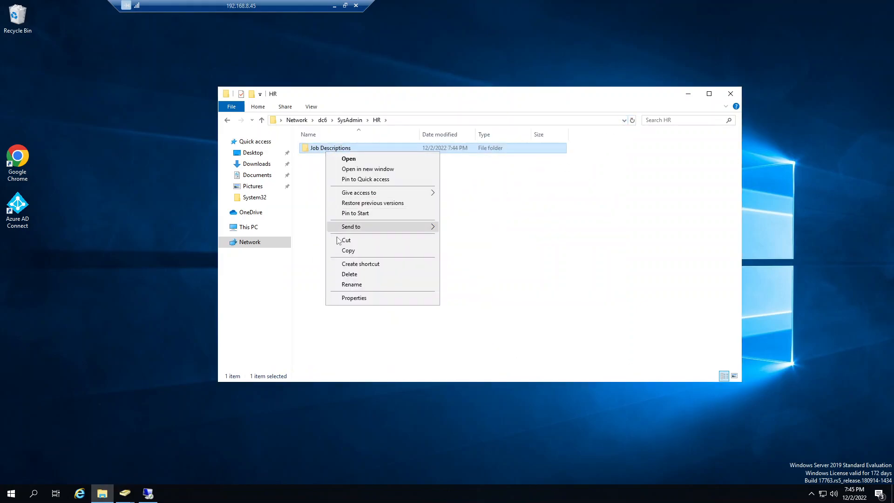
pyautogui.click(354, 298)
pyautogui.click(389, 174)
pyautogui.click(385, 221)
pyautogui.click(386, 211)
pyautogui.click(388, 221)
pyautogui.click(393, 211)
pyautogui.click(397, 220)
pyautogui.click(397, 211)
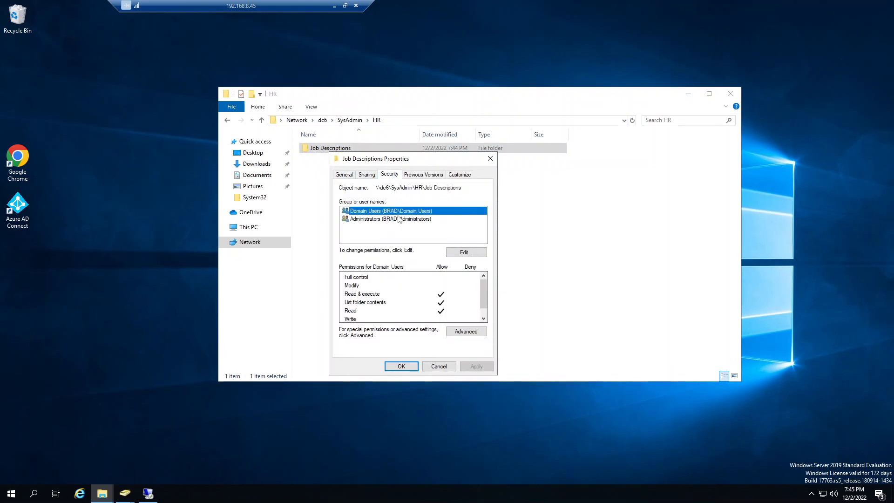
pyautogui.click(437, 368)
# Step: Return to the SysAdmin share, check the HR group's entry in the HR folder's advanced security settings, and close without changes
pyautogui.click(231, 120)
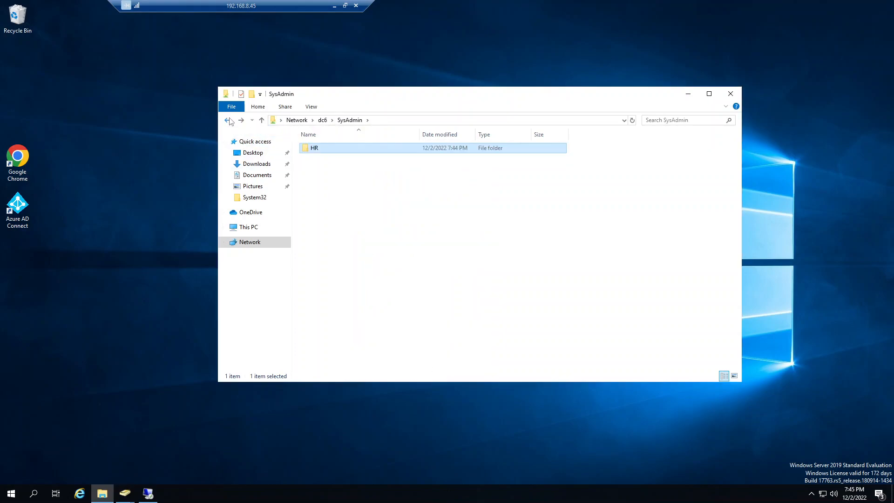
pyautogui.rightClick(318, 150)
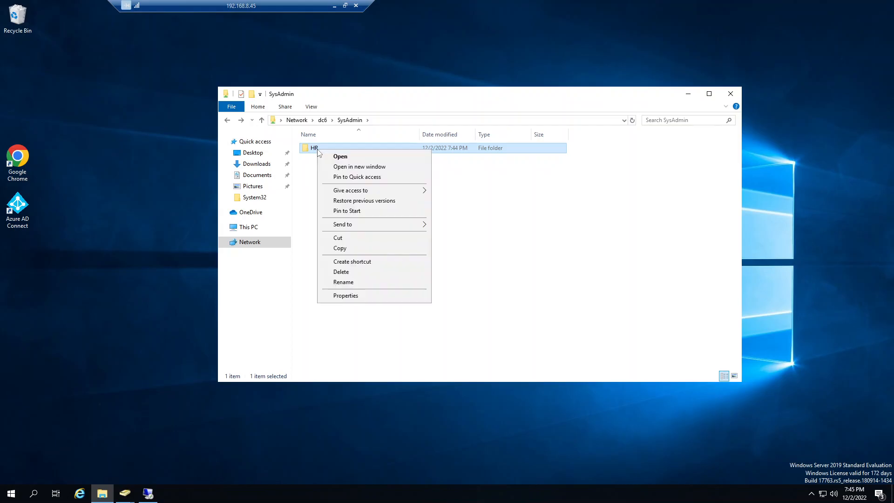
pyautogui.click(348, 298)
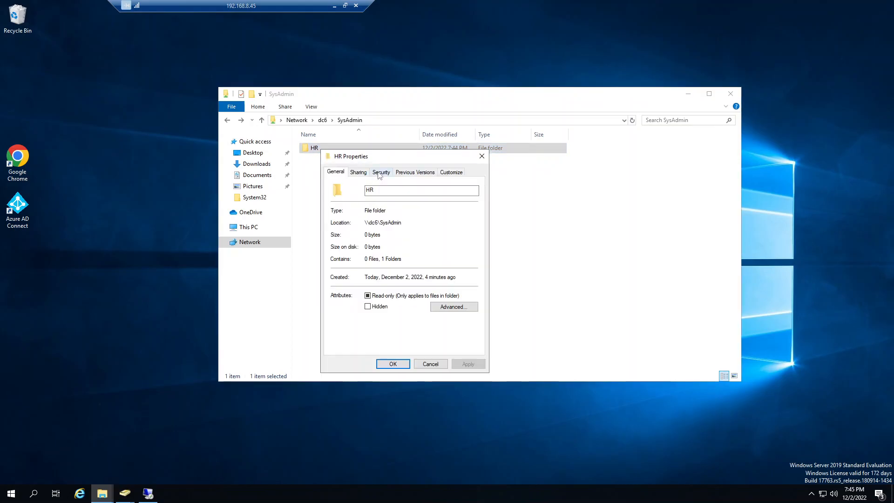
pyautogui.click(380, 173)
pyautogui.click(457, 329)
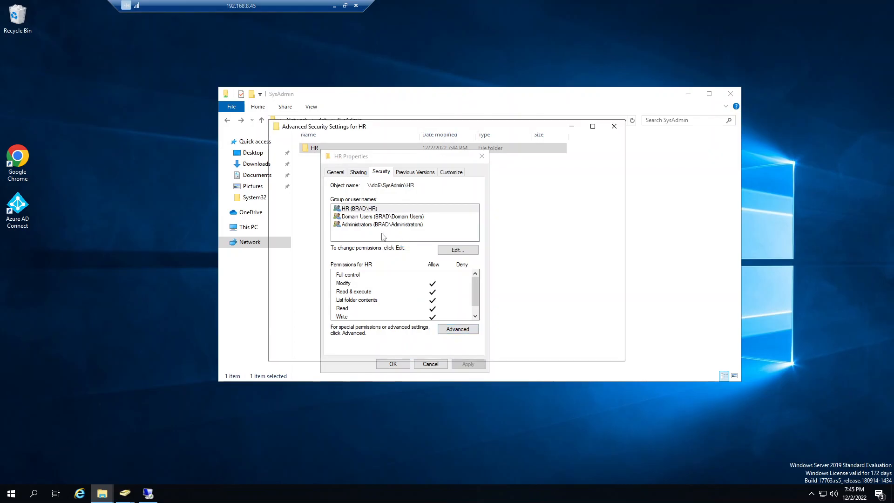
pyautogui.click(327, 252)
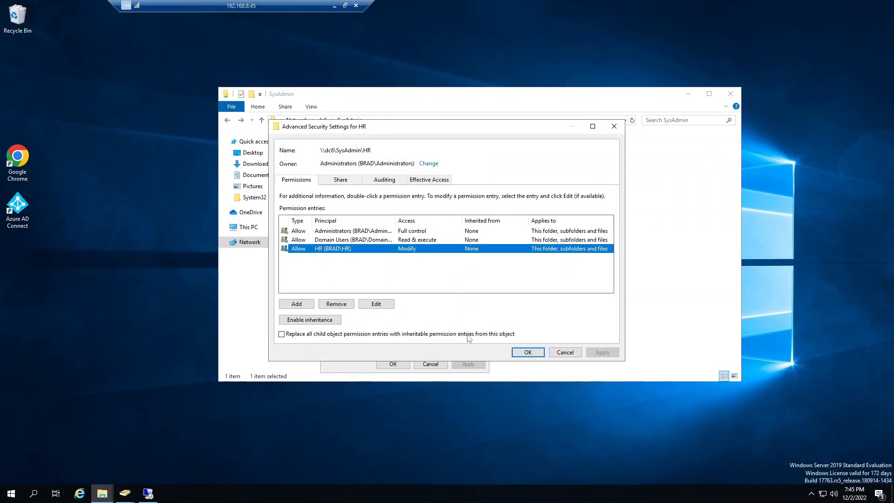
pyautogui.click(564, 353)
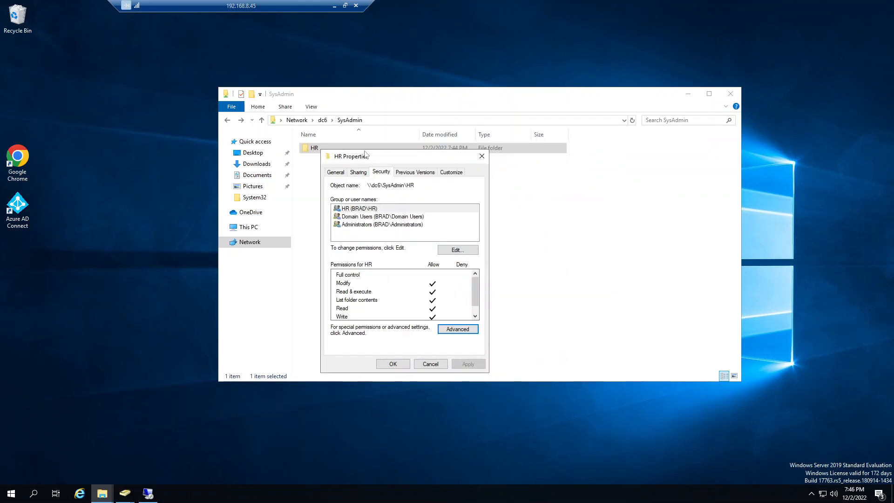
pyautogui.click(430, 364)
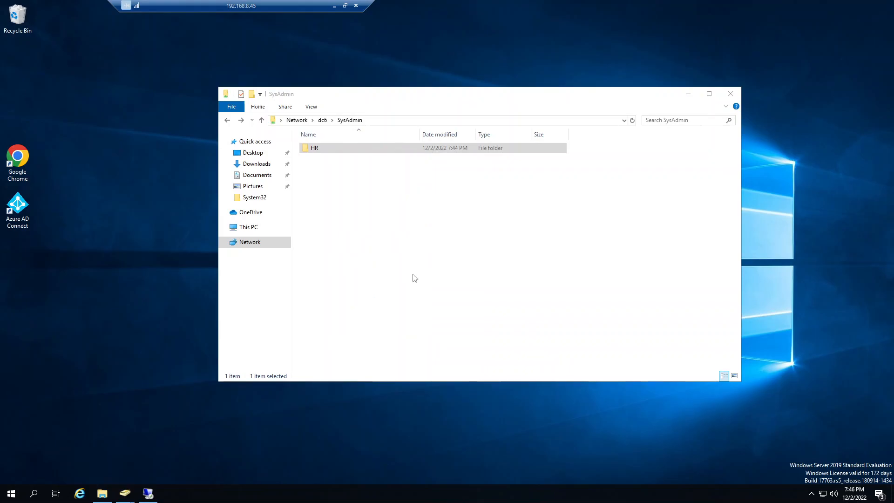
# Step: Open the advanced security settings of the HR folder in the SysAdmin share
pyautogui.doubleClick(315, 148)
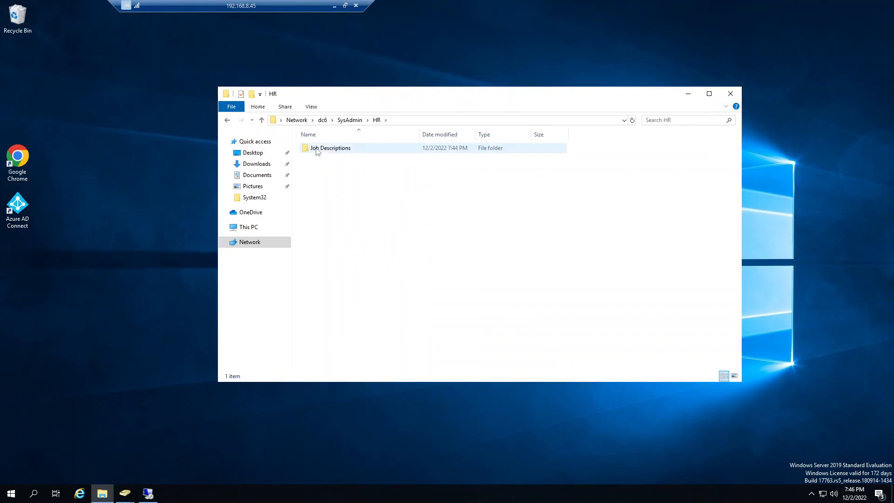
pyautogui.click(228, 121)
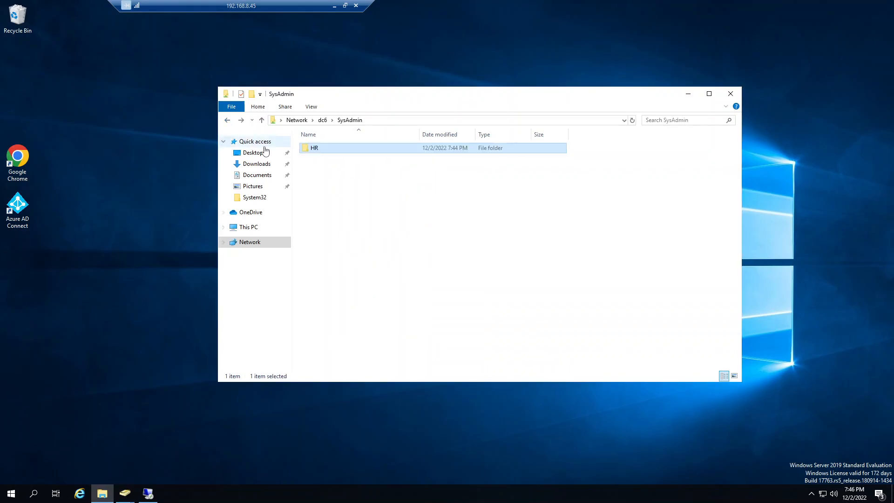
pyautogui.rightClick(313, 154)
pyautogui.click(355, 297)
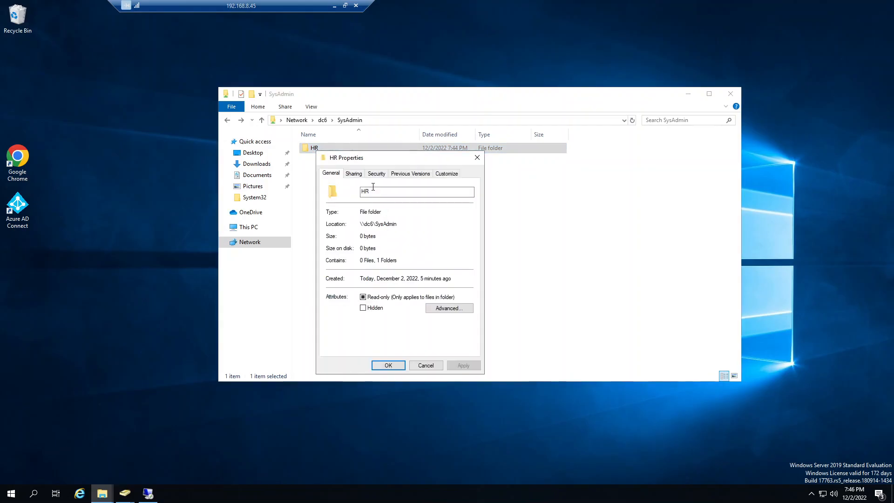
pyautogui.click(372, 177)
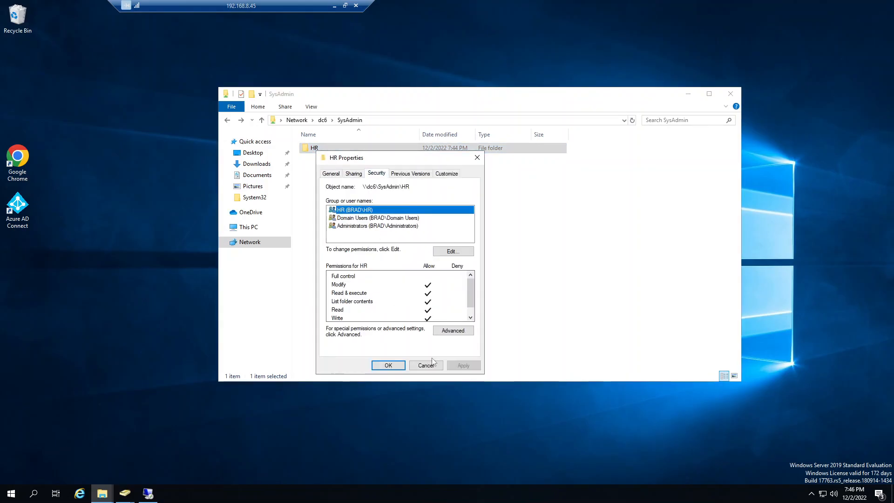
pyautogui.click(453, 330)
pyautogui.click(281, 334)
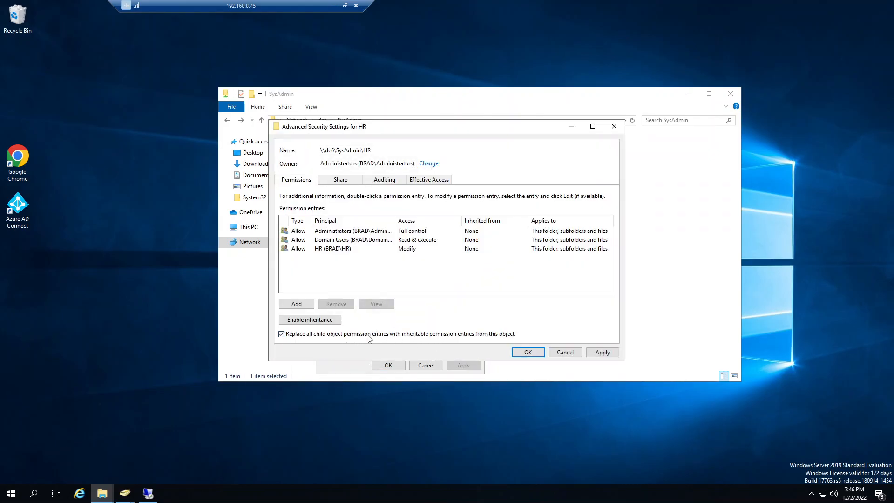
pyautogui.click(599, 353)
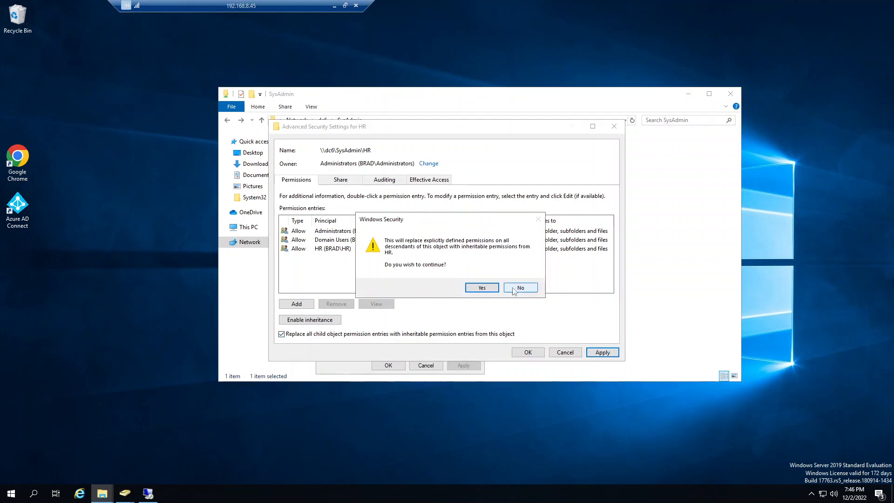
pyautogui.click(514, 289)
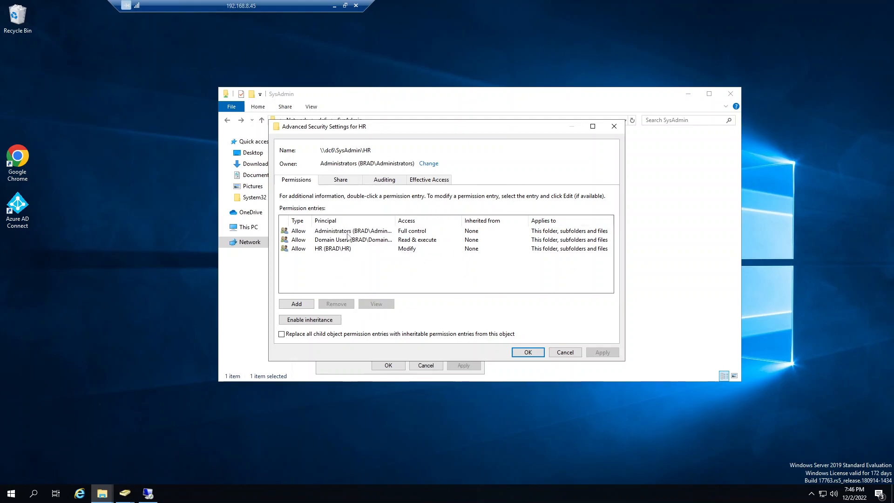
# Step: Replace all child object permission entries with inheritable entries from HR, accept the replacement, and close the HR folder's properties
pyautogui.click(281, 333)
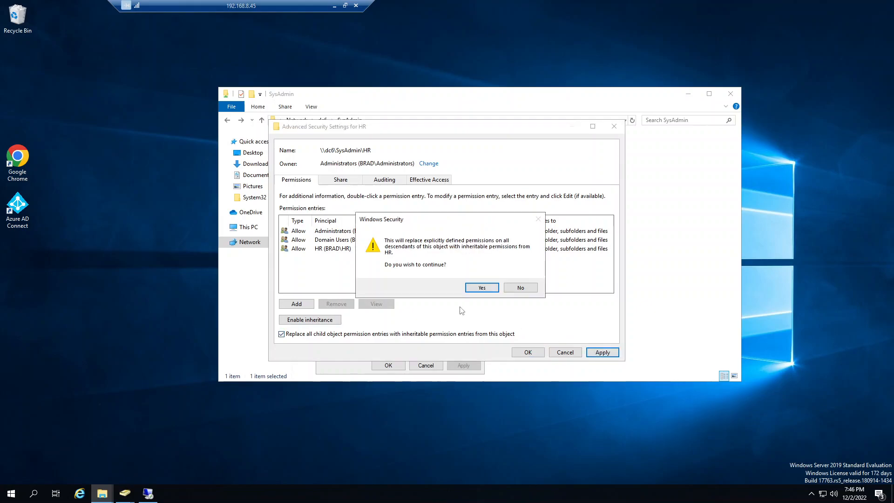
pyautogui.click(481, 289)
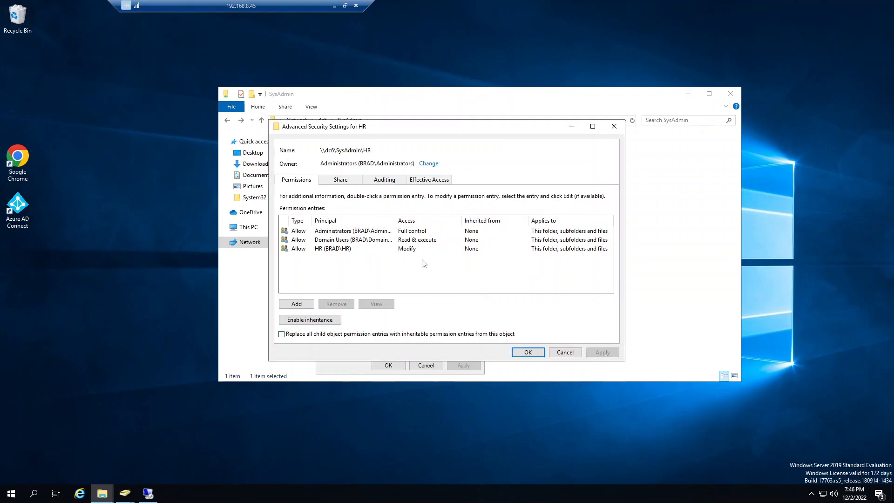
pyautogui.click(528, 352)
pyautogui.click(388, 365)
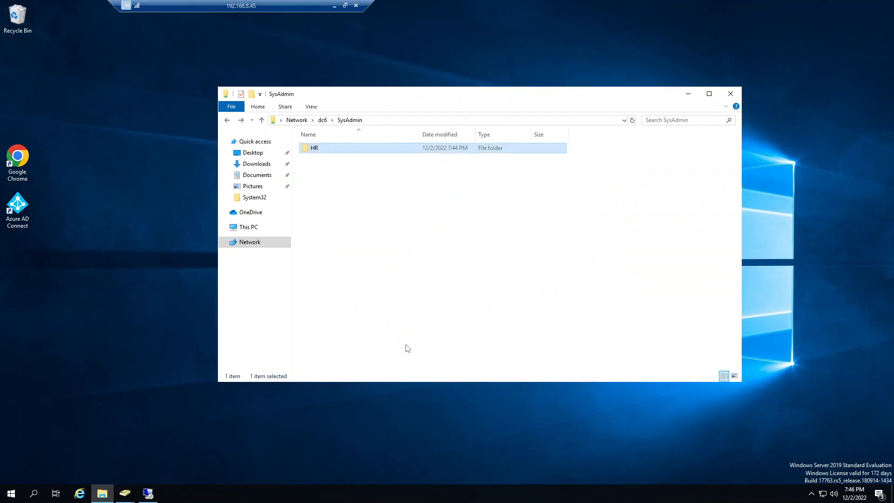
# Step: Open the advanced security settings of the Job Descriptions folder inside HR to review its permission entries
pyautogui.doubleClick(314, 148)
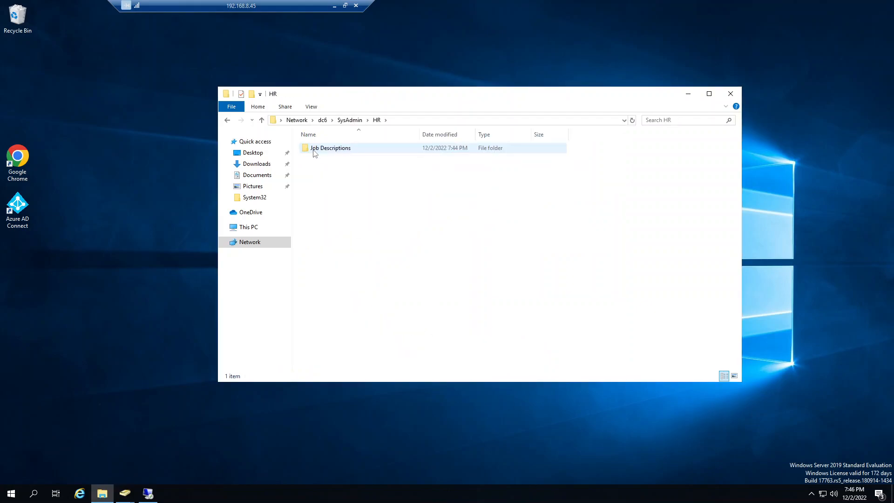
pyautogui.rightClick(313, 148)
pyautogui.click(338, 296)
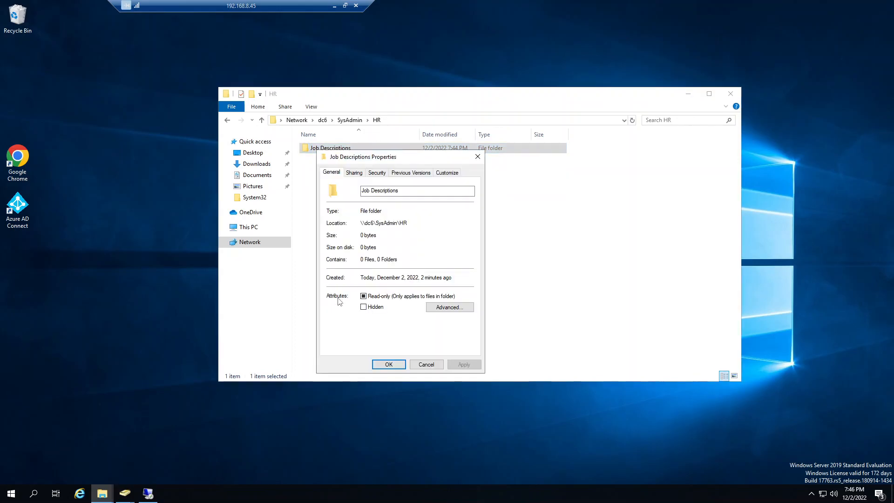
pyautogui.click(378, 176)
pyautogui.click(449, 329)
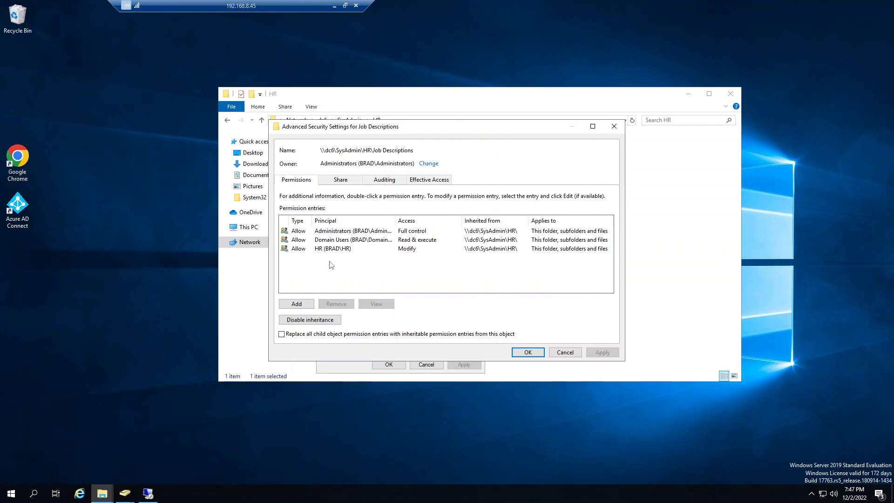
# Step: Add an Allow entry giving the Marketing group Full control on Job Descriptions, apply it, and close the folder's properties
pyautogui.click(303, 304)
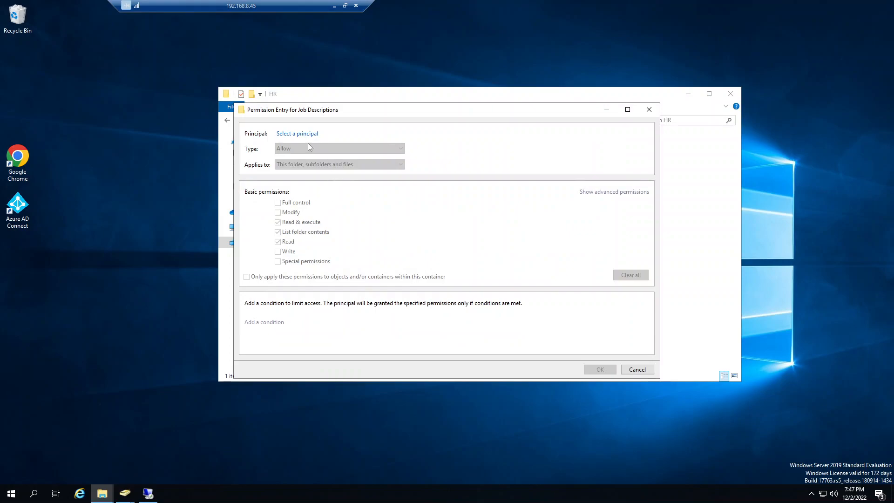
pyautogui.click(297, 134)
pyautogui.write('Marketing')
pyautogui.click(422, 195)
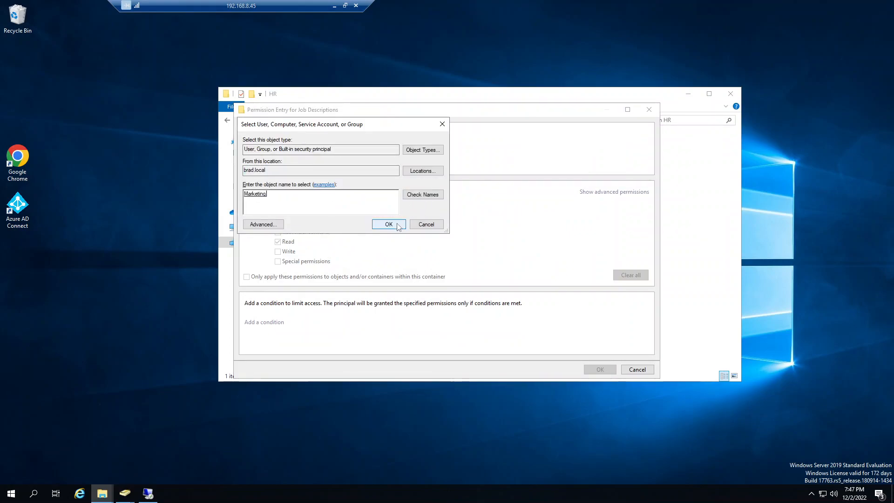
pyautogui.click(388, 224)
pyautogui.click(278, 203)
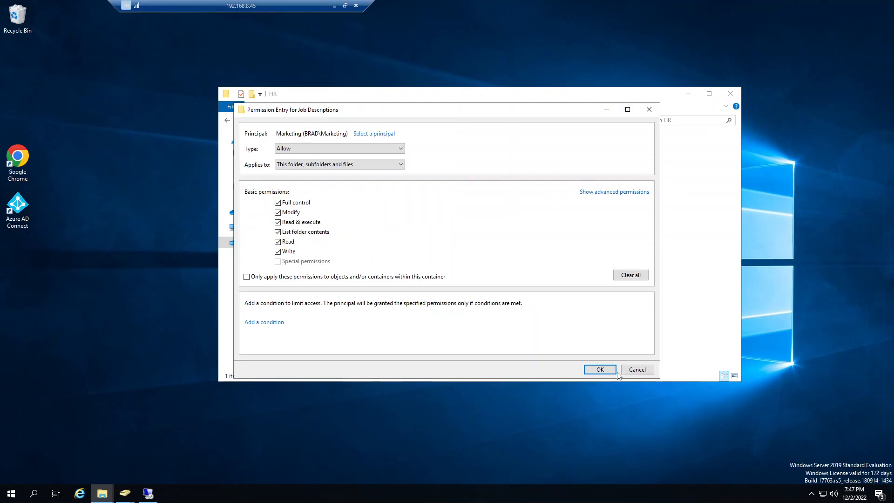
pyautogui.click(612, 370)
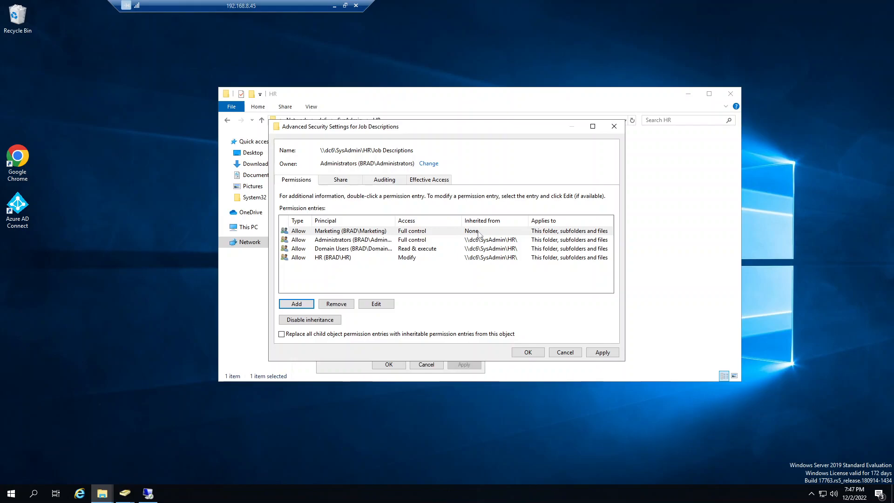
pyautogui.click(603, 353)
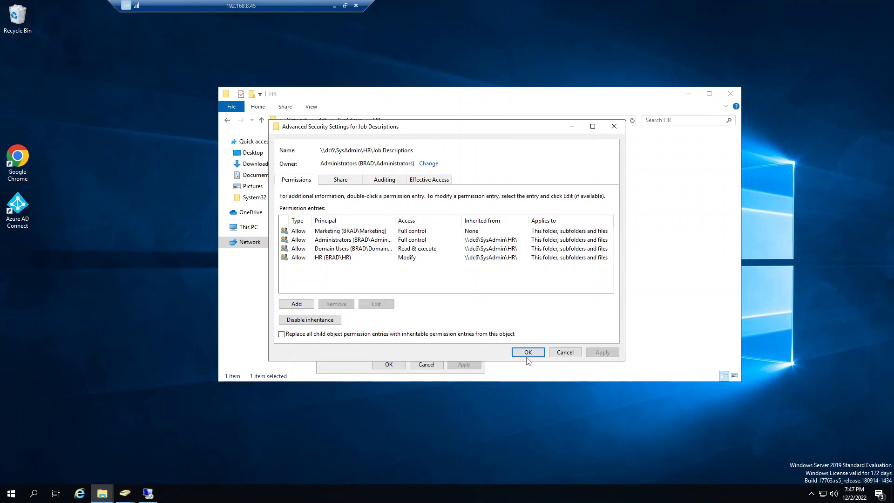
pyautogui.click(528, 352)
pyautogui.click(389, 364)
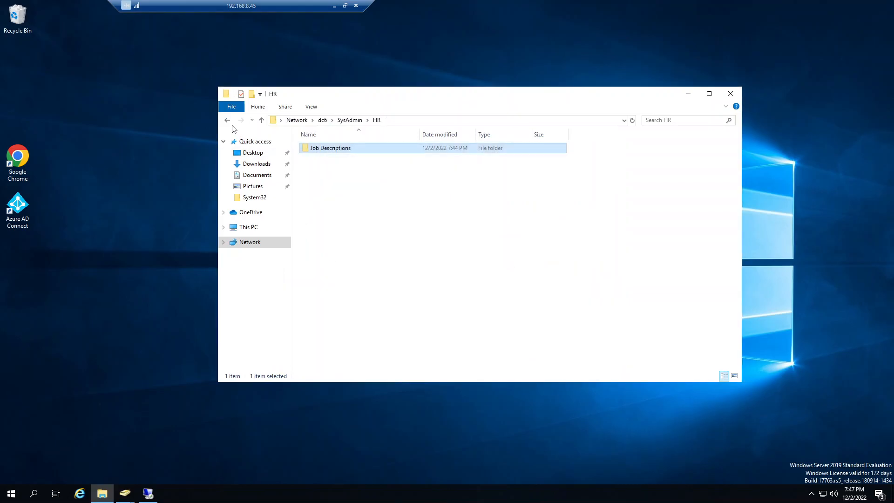
# Step: Return to SysAdmin and again replace all child object permission entries with HR's inheritable ones, accepting the replacement and closing HR's properties
pyautogui.rightClick(316, 152)
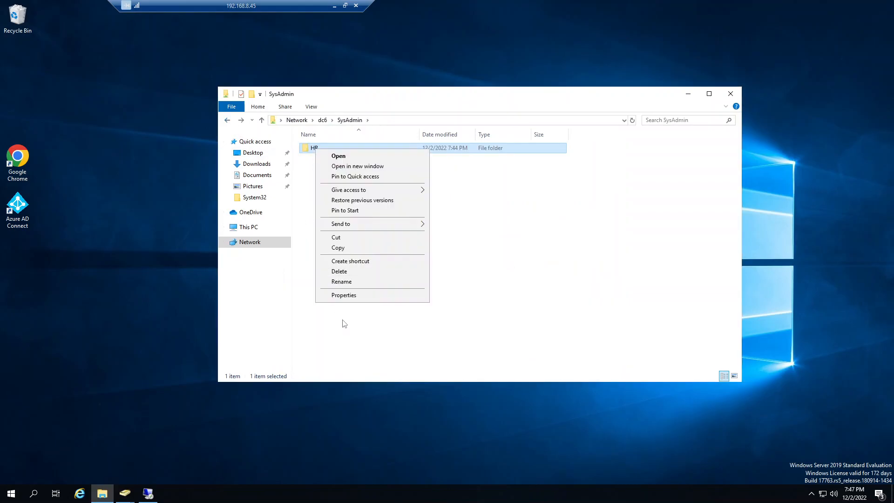
pyautogui.click(345, 297)
pyautogui.click(375, 172)
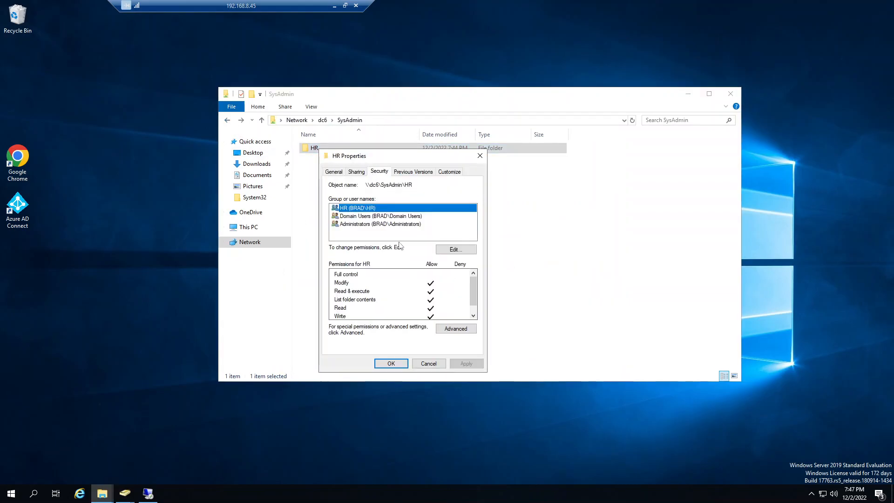
pyautogui.click(450, 327)
pyautogui.click(300, 334)
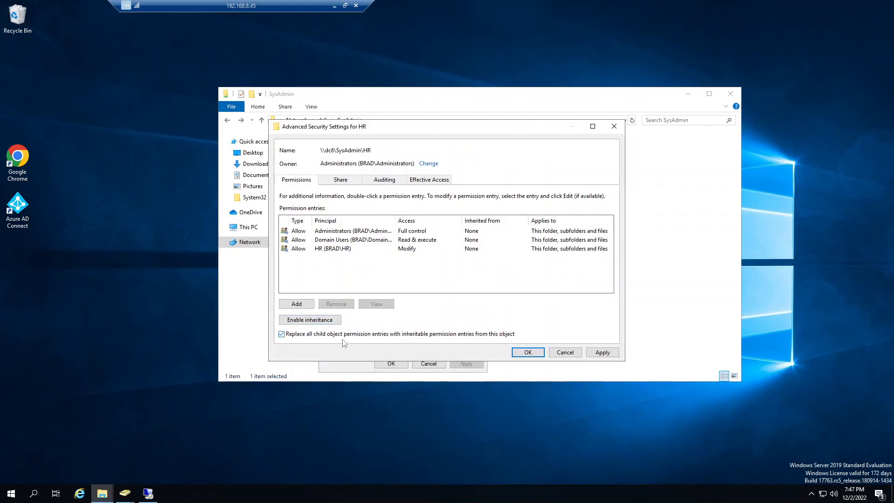
pyautogui.click(599, 355)
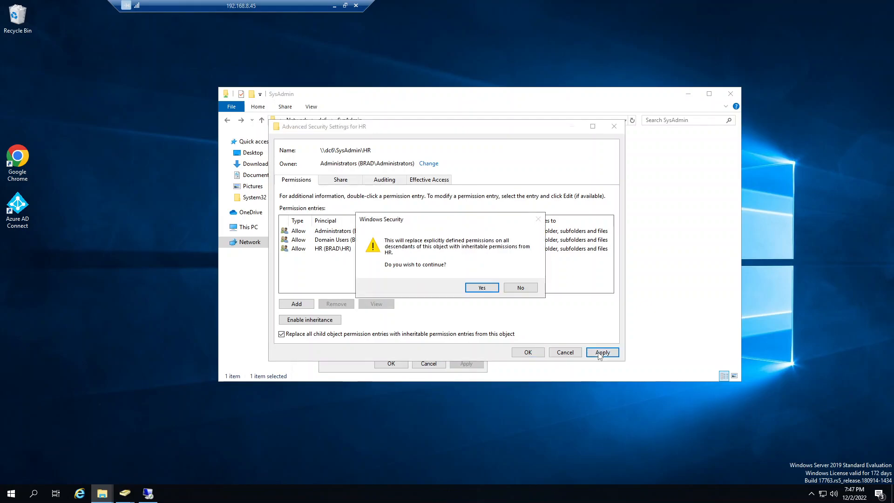
pyautogui.click(478, 288)
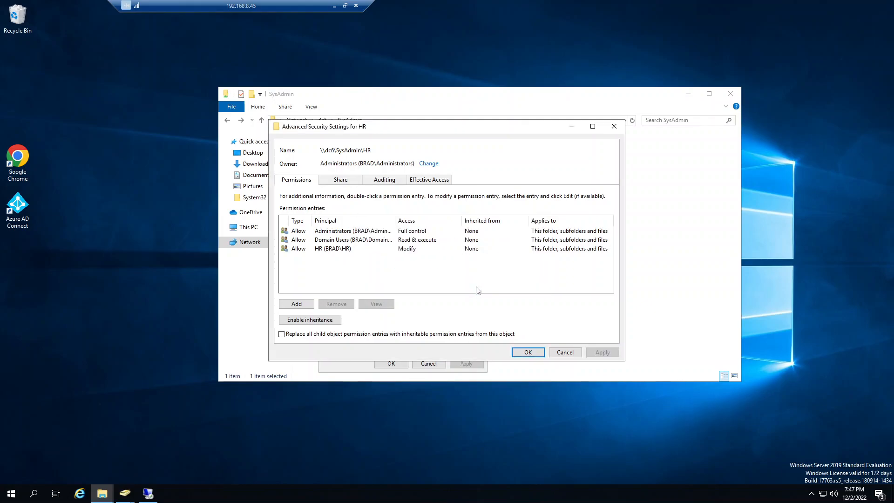
pyautogui.click(542, 356)
pyautogui.click(392, 363)
# Step: Examine the permission entries and the effective access options in the Job Descriptions folder's advanced security settings
pyautogui.doubleClick(314, 152)
pyautogui.rightClick(314, 150)
pyautogui.click(339, 296)
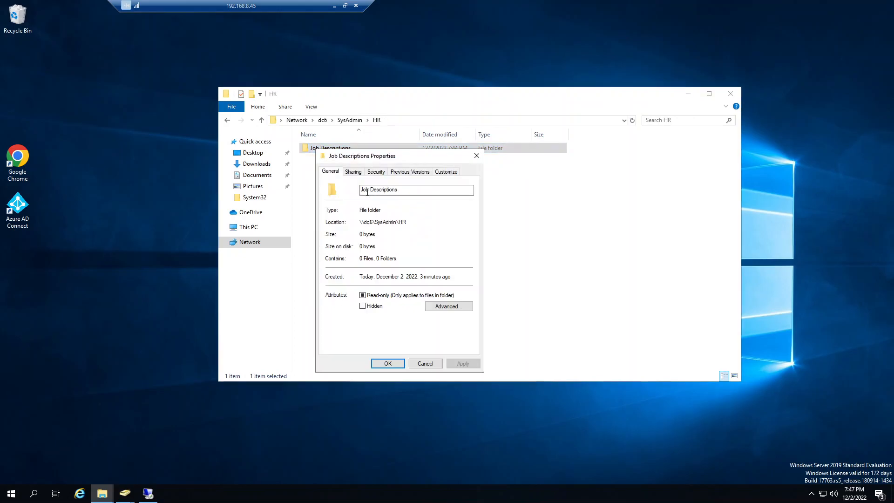
pyautogui.click(376, 171)
pyautogui.click(448, 327)
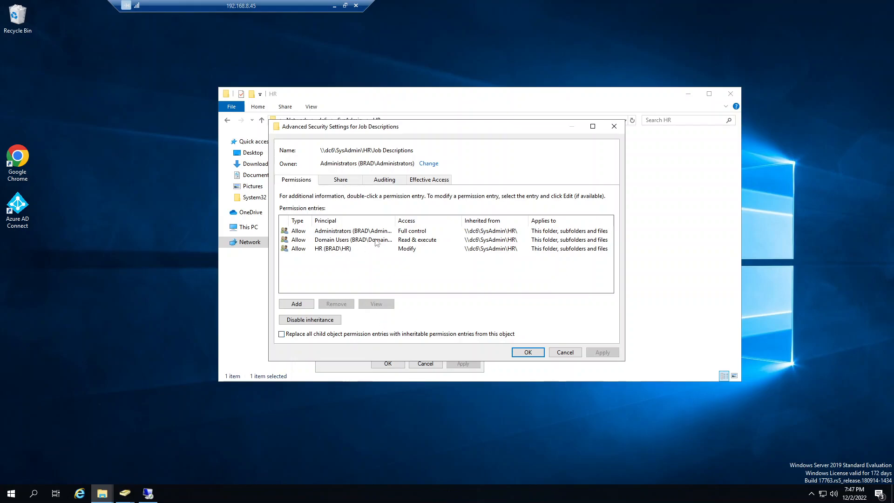
pyautogui.click(429, 180)
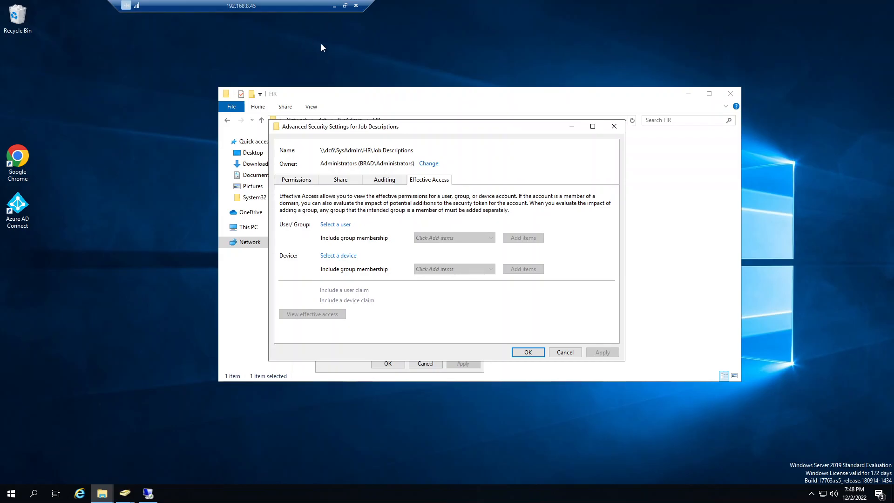
# Step: Switch to Google Chrome and search the web for "RPC port"
pyautogui.click(18, 161)
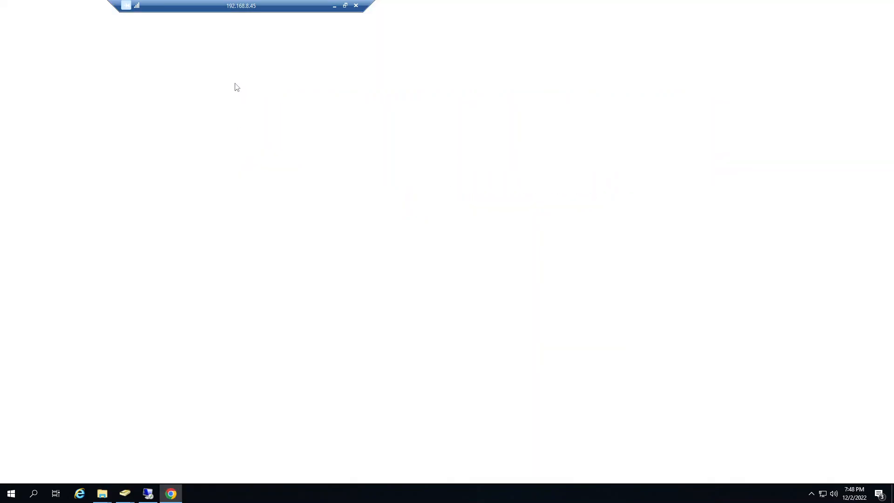
pyautogui.click(113, 25)
pyautogui.write('R')
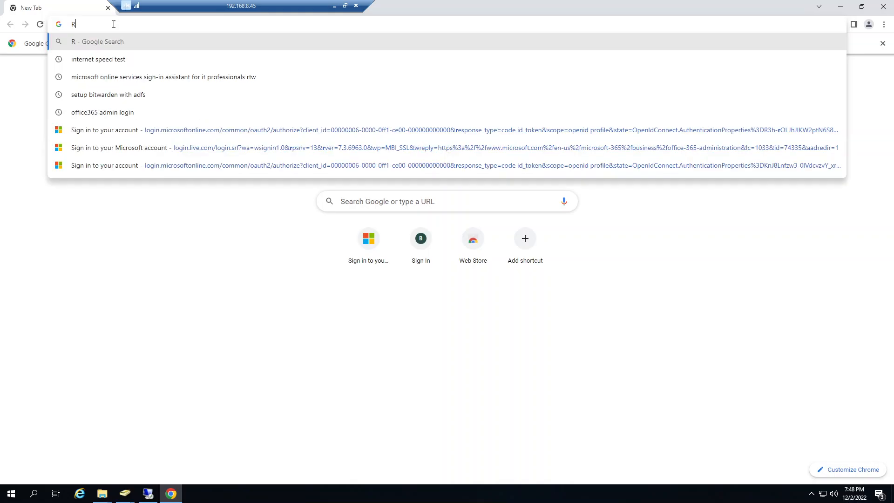
pyautogui.write('PC port')
pyautogui.press('Return')
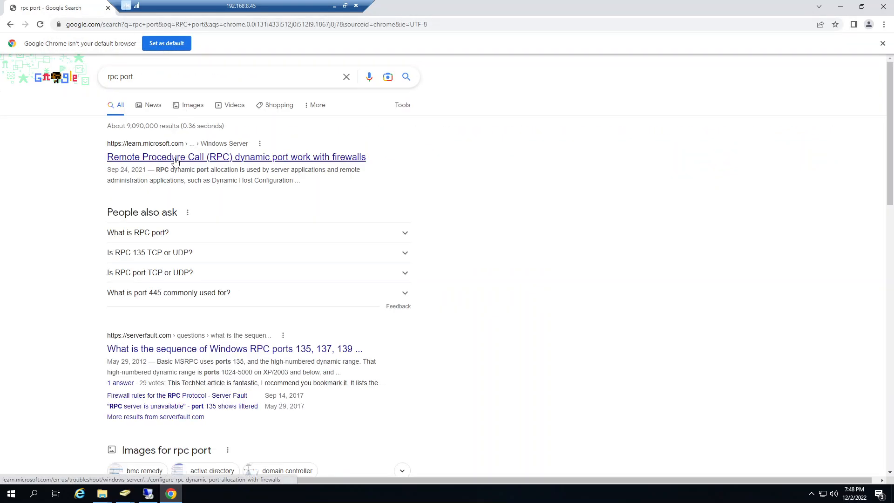
# Step: Expand the related question "What is RPC port?" and read its answer and the surrounding search results
pyautogui.click(168, 240)
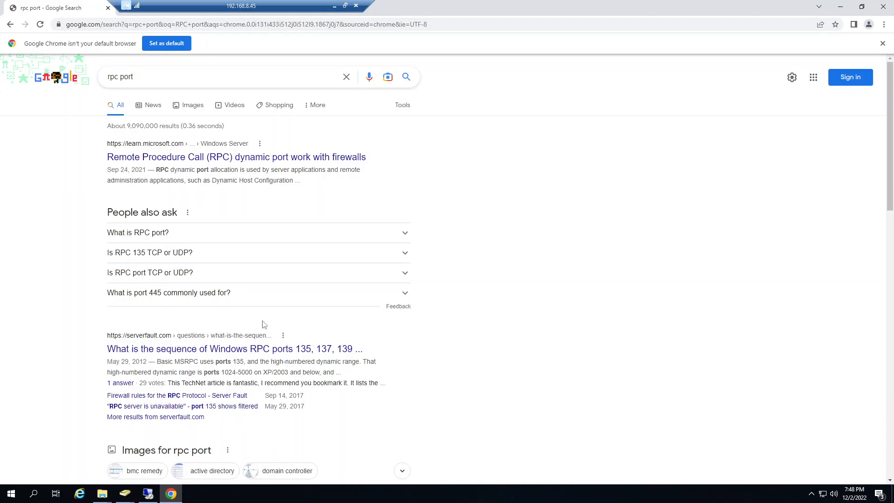
pyautogui.moveTo(296, 259); pyautogui.dragTo(363, 257)
pyautogui.click(362, 257)
pyautogui.moveTo(232, 248); pyautogui.dragTo(322, 258)
pyautogui.click(347, 256)
pyautogui.moveTo(347, 258); pyautogui.dragTo(374, 259)
pyautogui.click(388, 260)
pyautogui.scroll(-2, 147, 271)
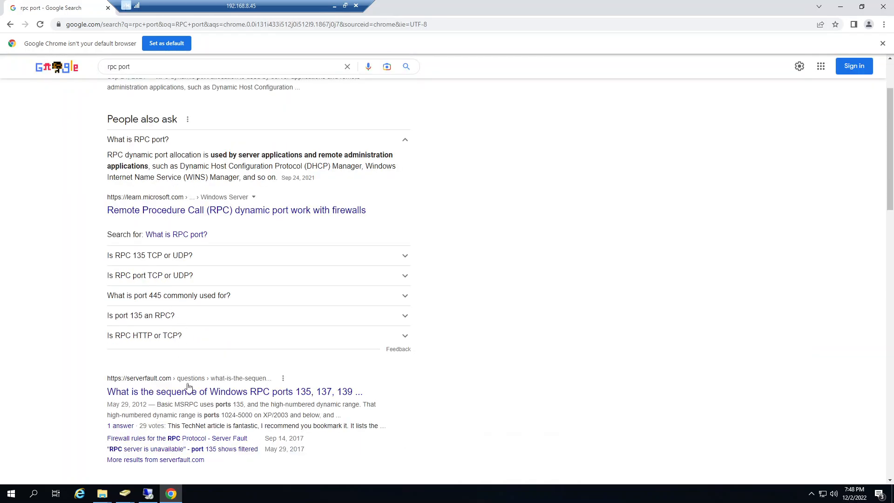
pyautogui.scroll(2, 152, 86)
# Step: Search for "rpc port number" and read the port range in the featured answer
pyautogui.click(153, 87)
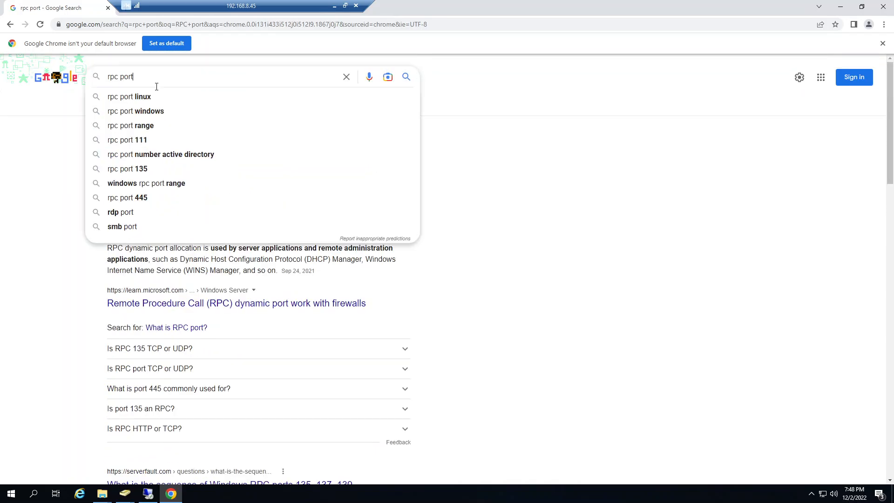
pyautogui.write('number')
pyautogui.press('Return')
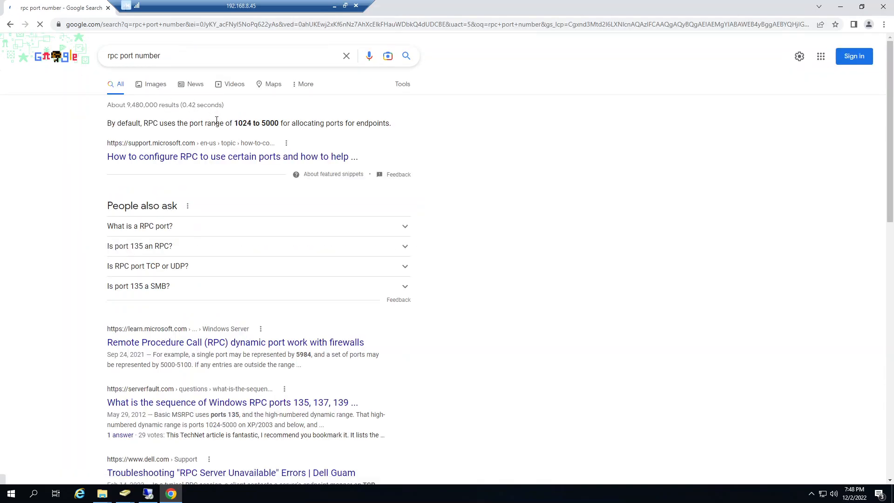
pyautogui.moveTo(220, 123); pyautogui.dragTo(308, 124)
pyautogui.click(388, 126)
# Step: Search the web for "rpc port number 3389" and read the featured answer about port 3389
pyautogui.click(166, 56)
pyautogui.write('3')
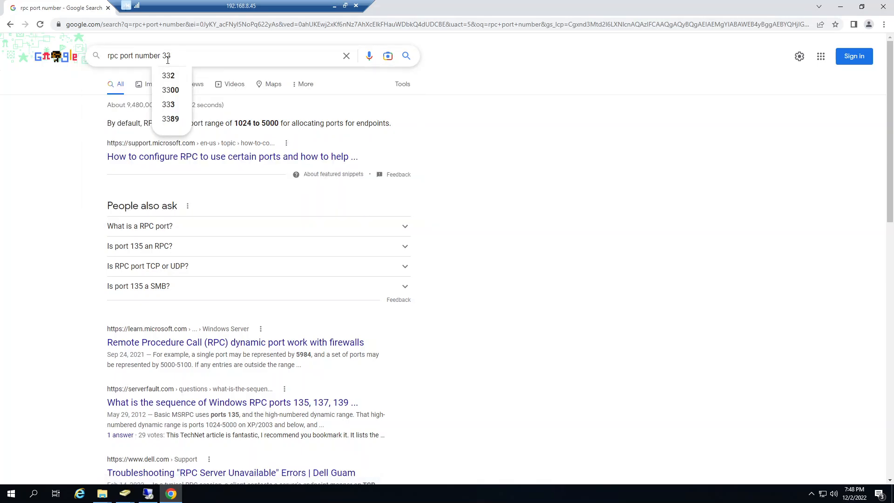
pyautogui.write('3')
pyautogui.click(170, 119)
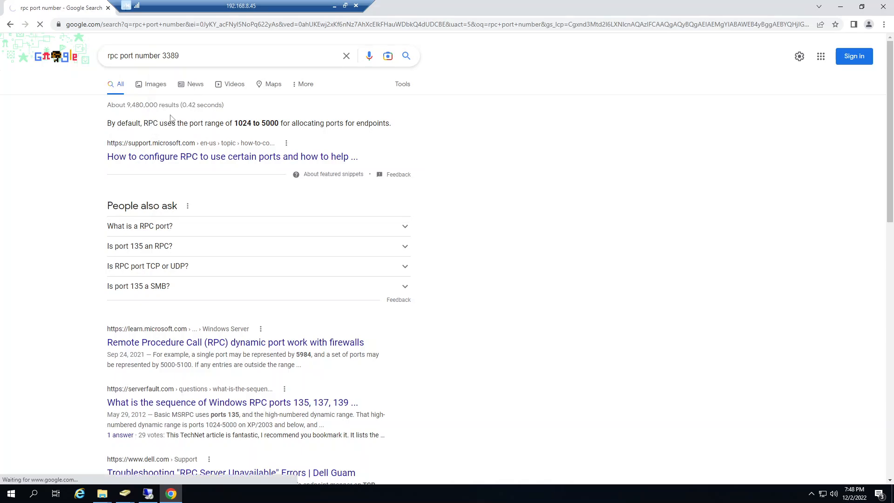
pyautogui.moveTo(204, 123); pyautogui.dragTo(306, 135)
pyautogui.click(315, 124)
pyautogui.moveTo(333, 135); pyautogui.dragTo(380, 135)
pyautogui.moveTo(345, 142); pyautogui.dragTo(213, 148)
pyautogui.click(213, 149)
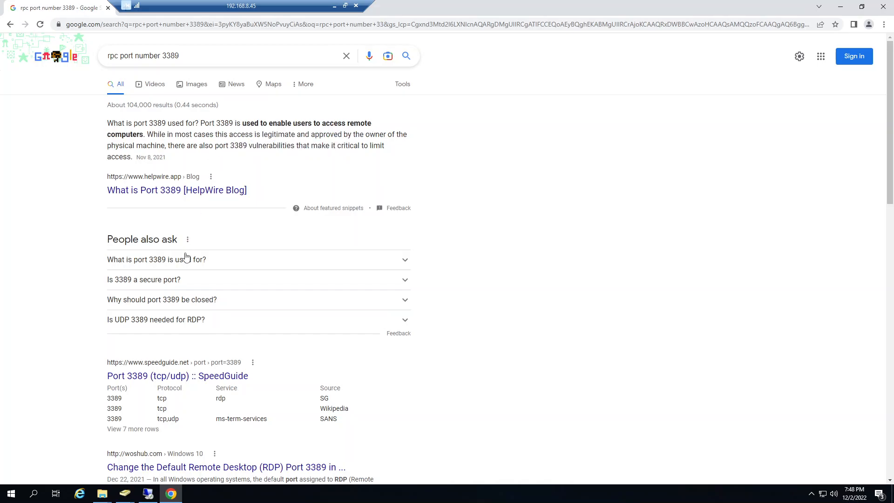
# Step: Expand the related question "What is port 3389 is used for?" and read its answer
pyautogui.click(186, 258)
pyautogui.moveTo(166, 285); pyautogui.dragTo(221, 275)
pyautogui.moveTo(226, 276); pyautogui.dragTo(192, 280)
pyautogui.click(264, 277)
pyautogui.click(192, 286)
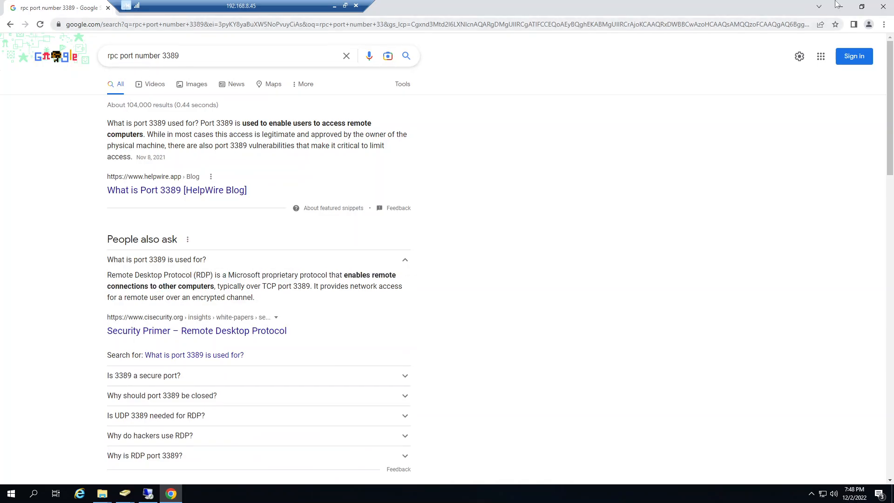
# Step: Close the browser and dismiss the Job Descriptions advanced security settings and properties without changes
pyautogui.click(882, 6)
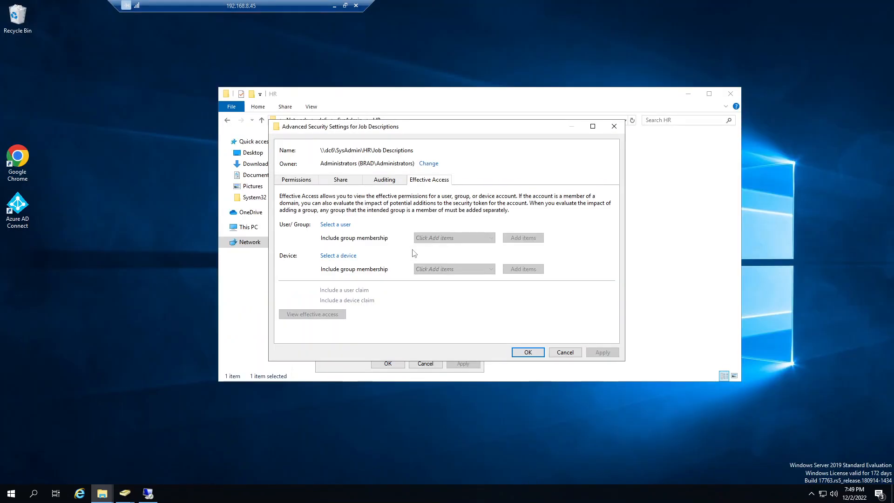
pyautogui.click(561, 352)
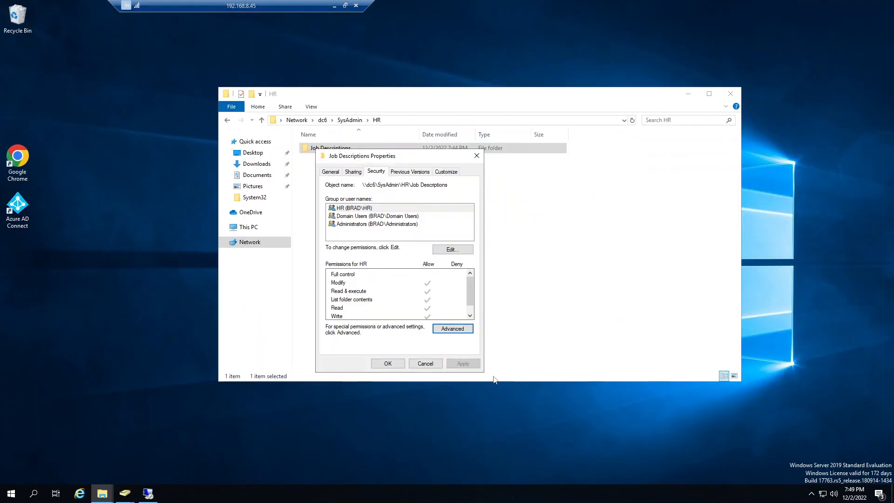
pyautogui.click(425, 363)
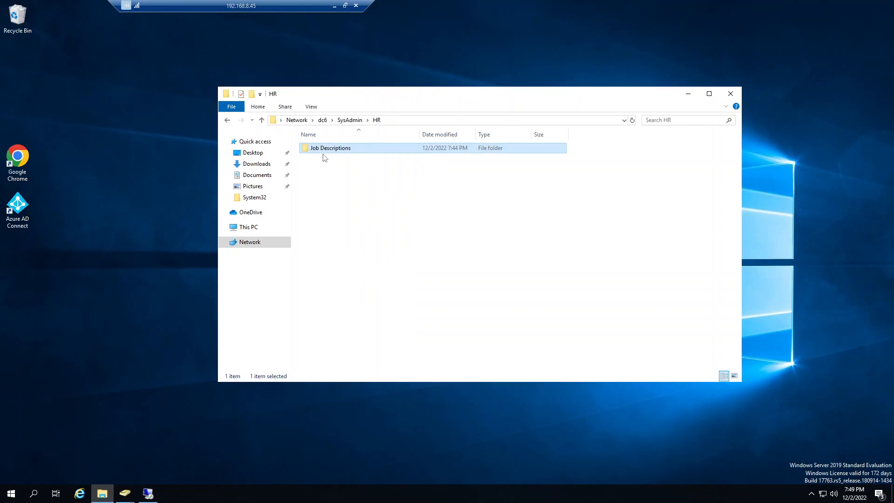
# Step: Switch to the 192.168.8.46 remote session and go to \\dc6 in a fresh File Explorer window
pyautogui.click(148, 493)
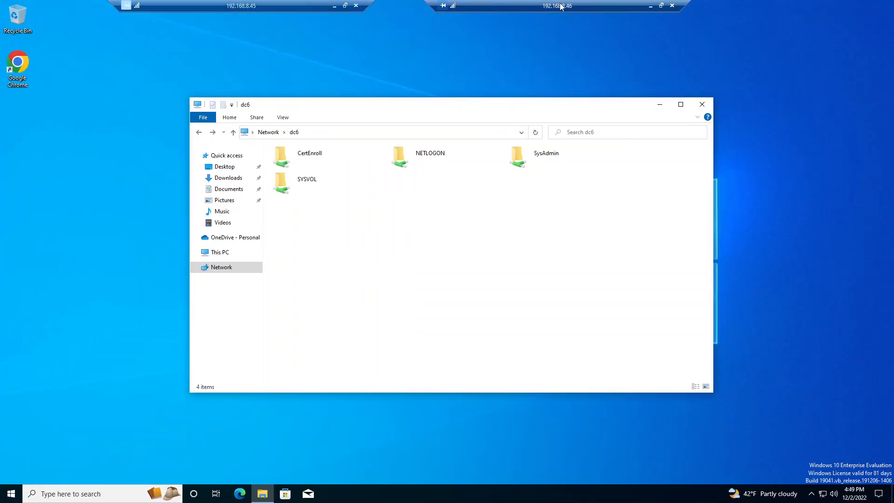
pyautogui.click(702, 104)
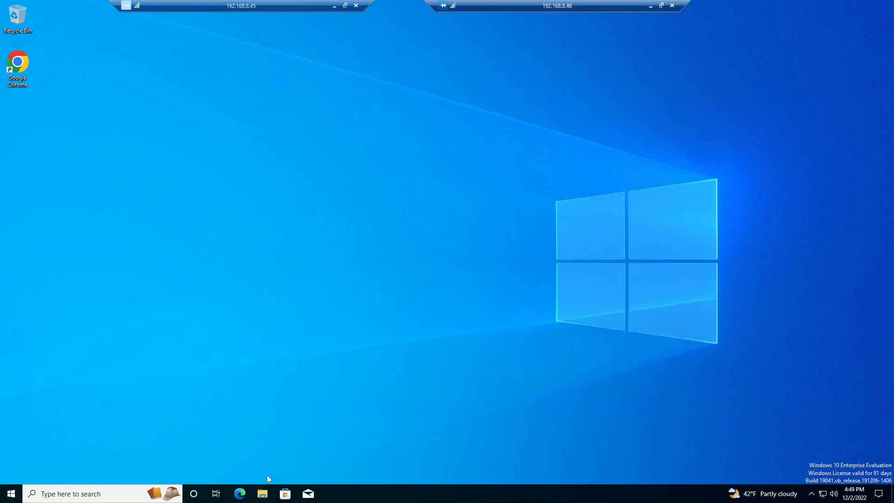
pyautogui.click(267, 500)
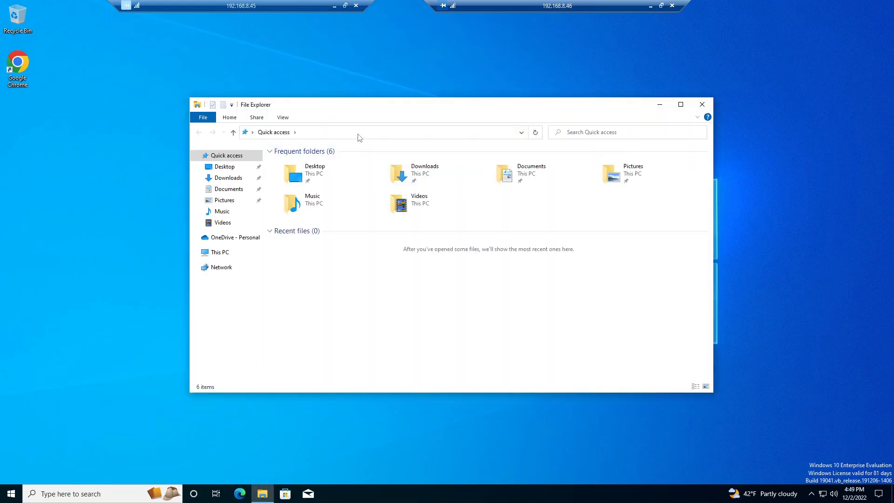
pyautogui.click(359, 136)
pyautogui.write('\\\\dc6')
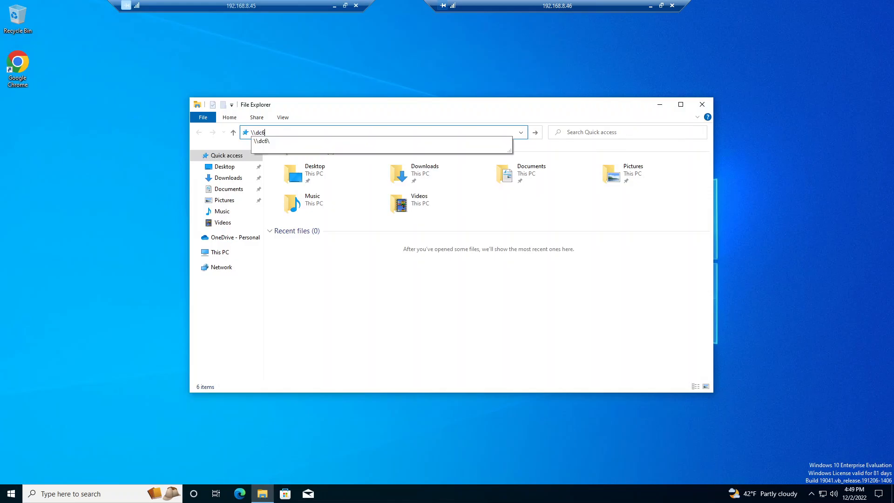
pyautogui.press('Return')
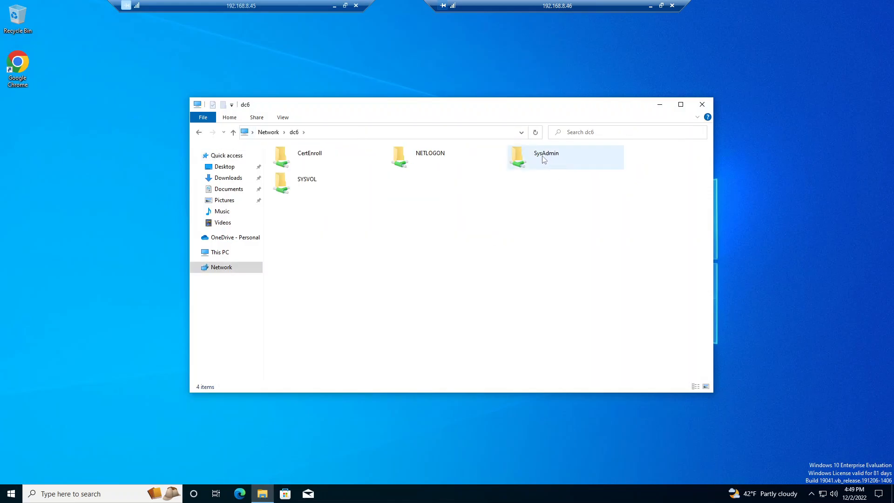
# Step: Open the HR folder inside the SysAdmin share
pyautogui.rightClick(543, 159)
pyautogui.click(557, 163)
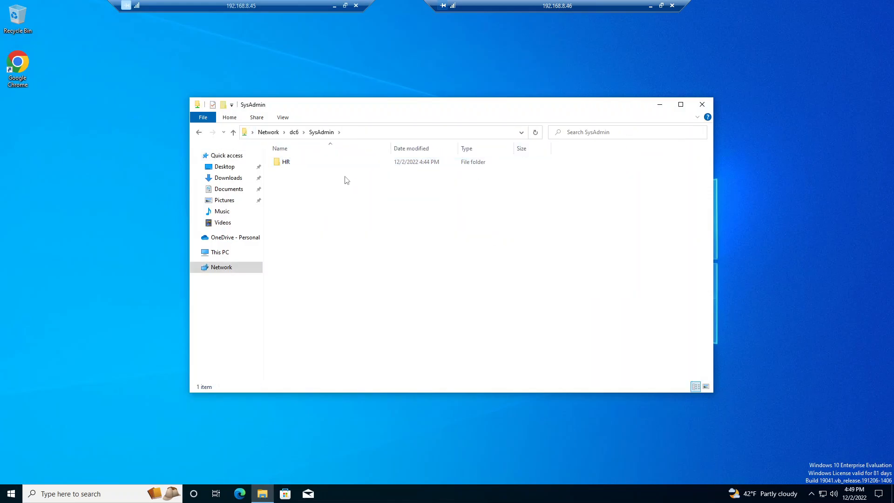
pyautogui.doubleClick(285, 163)
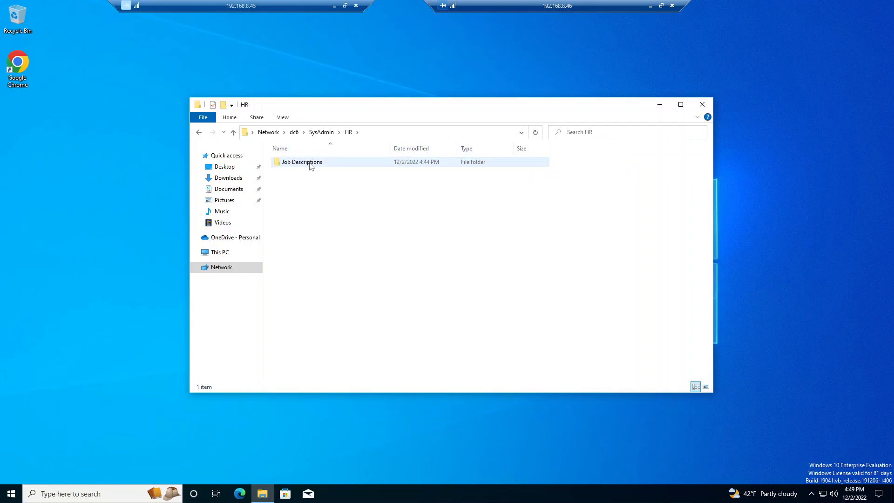
# Step: Check that the Job Descriptions folder opens and review its security permissions, closing the properties without changes
pyautogui.doubleClick(310, 163)
pyautogui.click(201, 134)
pyautogui.rightClick(291, 162)
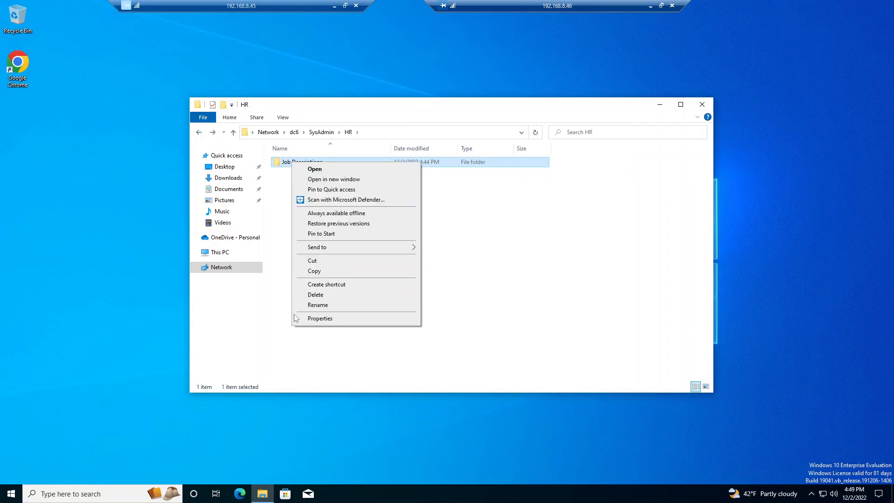
pyautogui.click(317, 318)
pyautogui.click(333, 185)
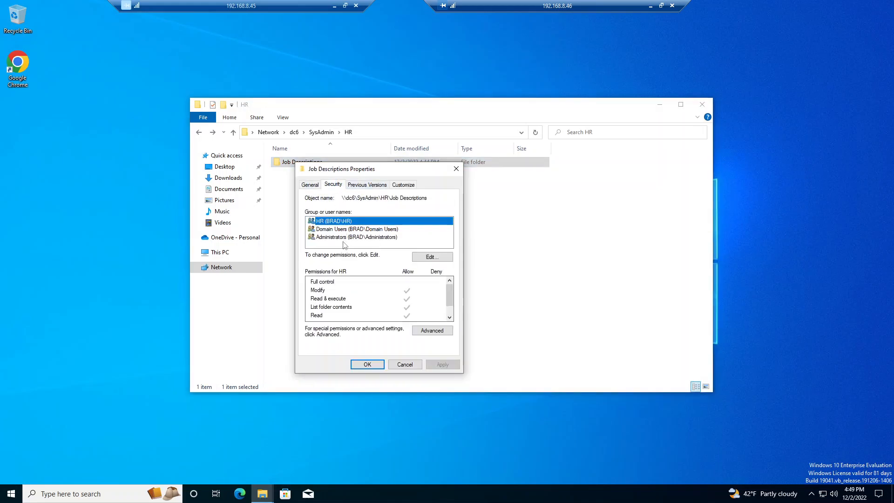
pyautogui.click(404, 364)
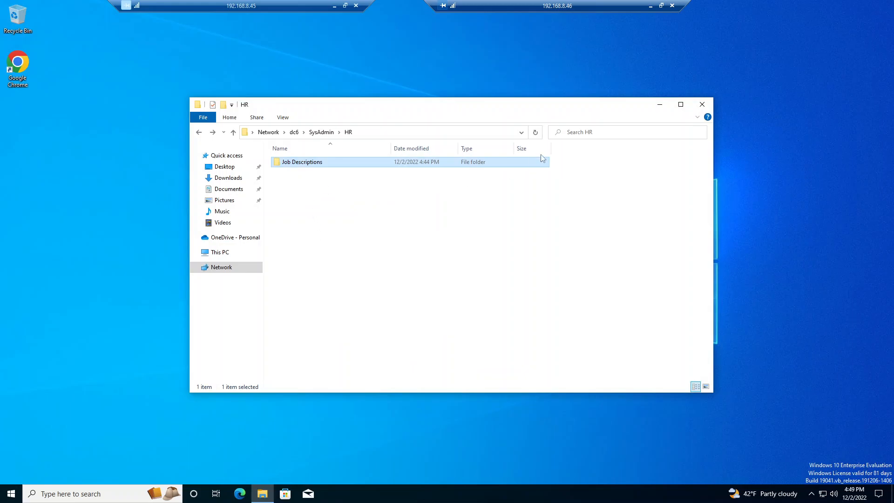
pyautogui.rightClick(327, 222)
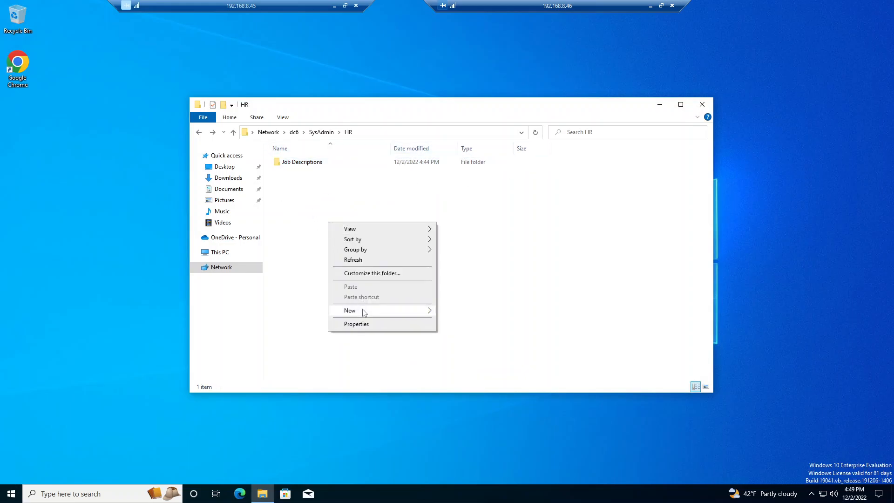
pyautogui.moveTo(364, 312)
pyautogui.click(289, 166)
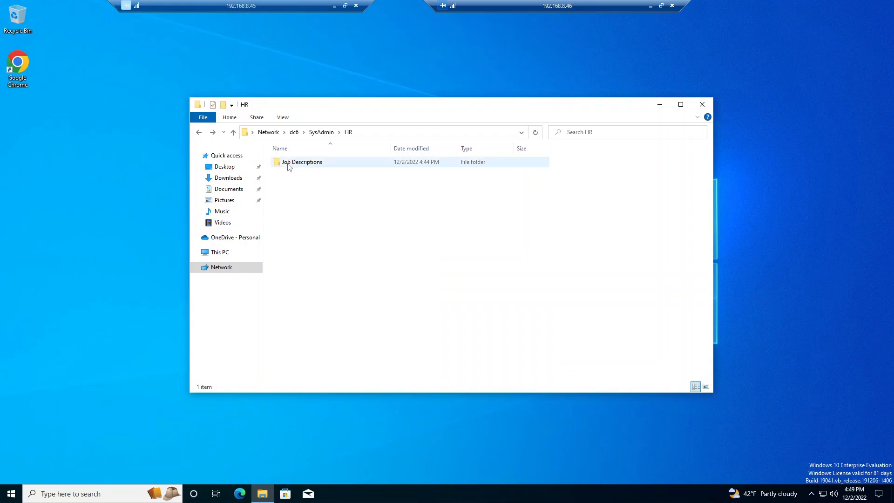
# Step: Try to create a new folder inside the Job Descriptions folder
pyautogui.doubleClick(289, 163)
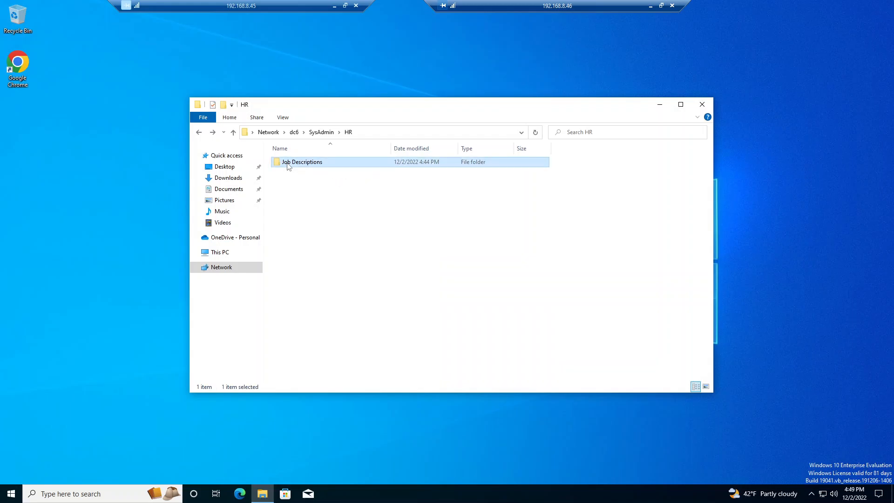
pyautogui.rightClick(298, 185)
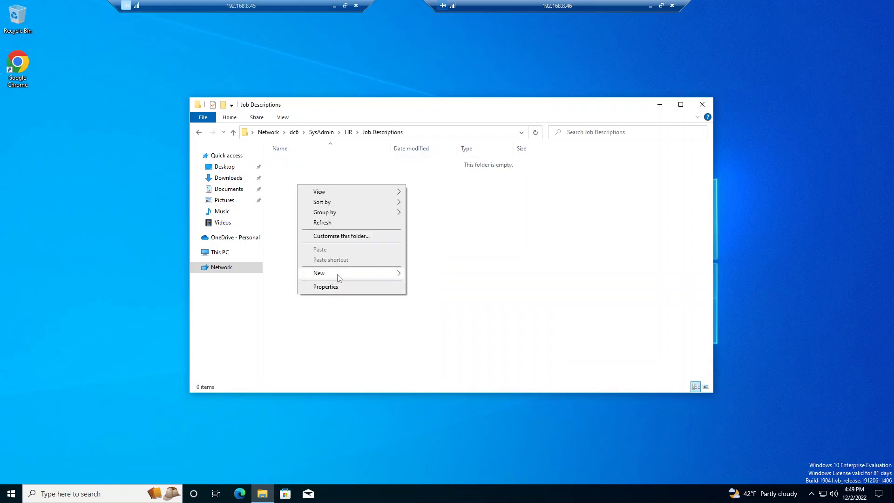
pyautogui.moveTo(335, 276)
pyautogui.click(427, 274)
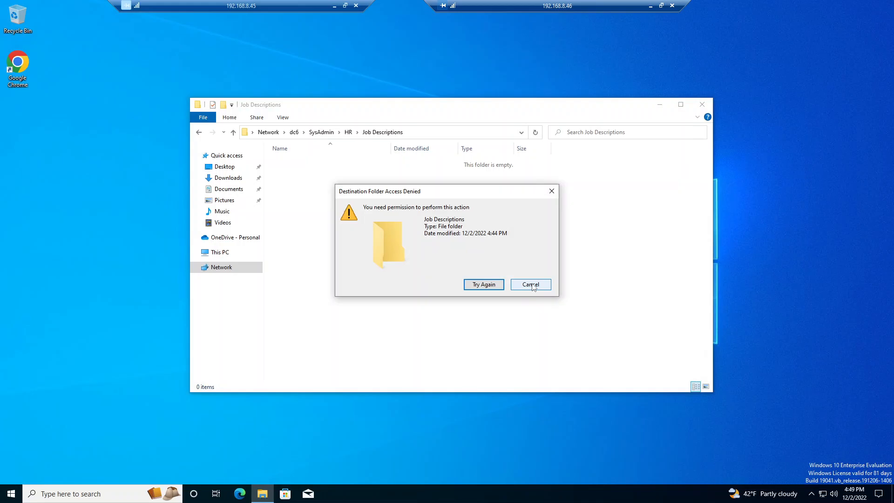
pyautogui.click(530, 284)
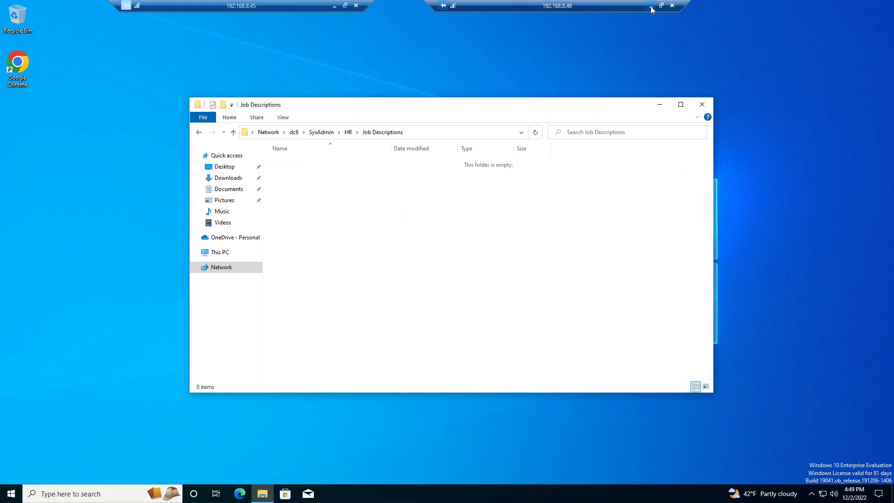
# Step: Return to the 192.168.8.45 session and examine the Domain Users and HR permissions on Job Descriptions, including the advanced HR entry
pyautogui.click(651, 6)
pyautogui.rightClick(327, 149)
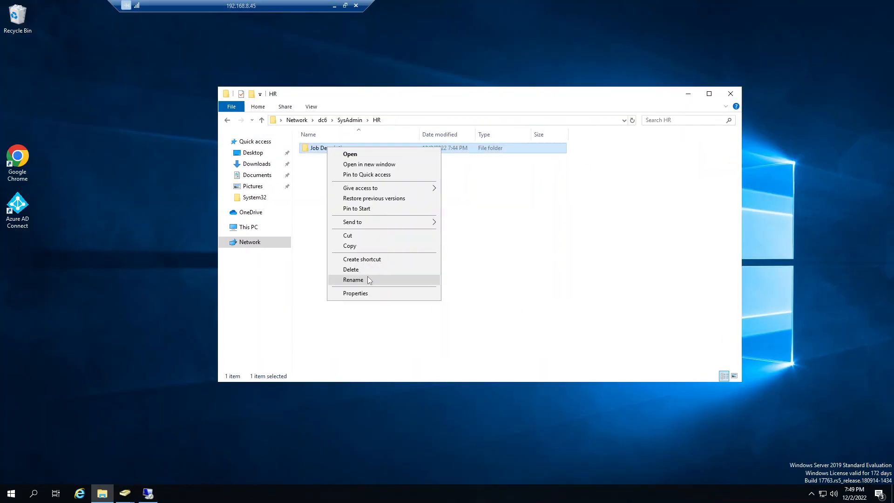
pyautogui.click(350, 293)
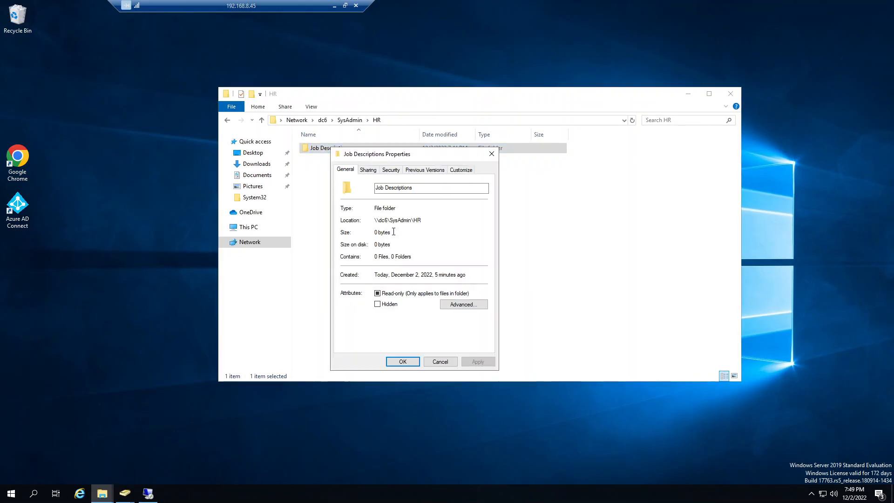
pyautogui.click(389, 171)
pyautogui.click(384, 214)
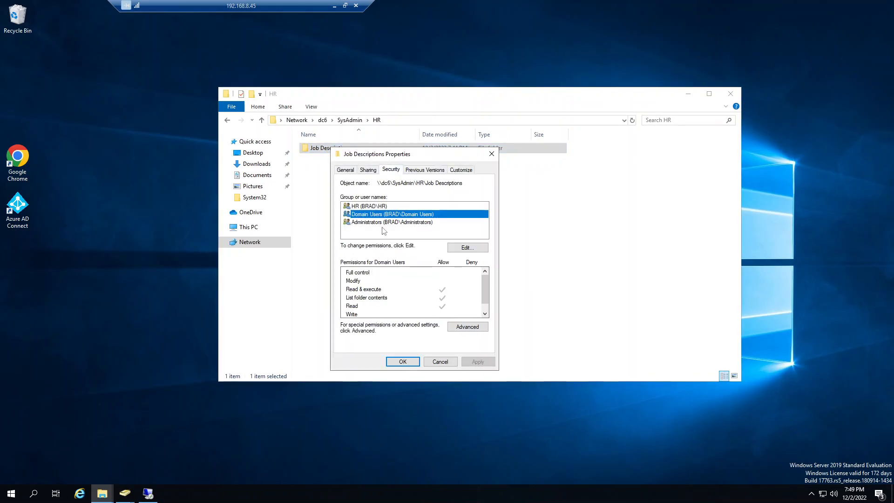
pyautogui.click(382, 206)
pyautogui.click(464, 327)
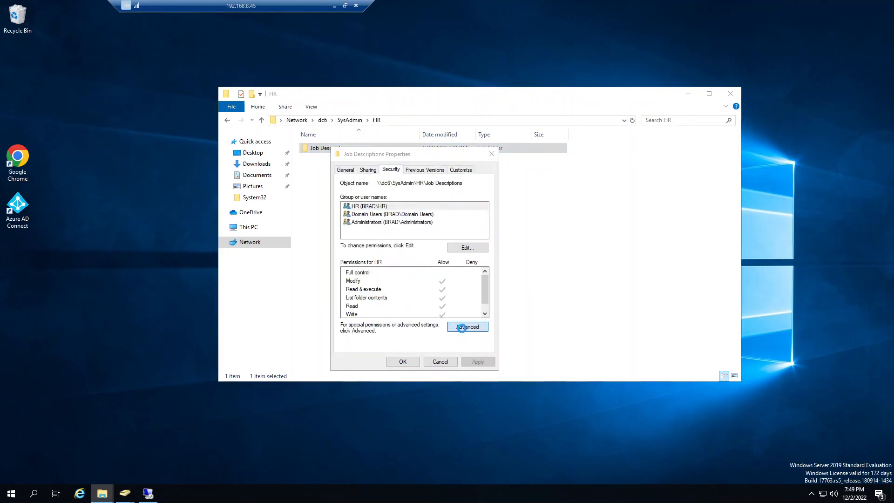
pyautogui.click(333, 249)
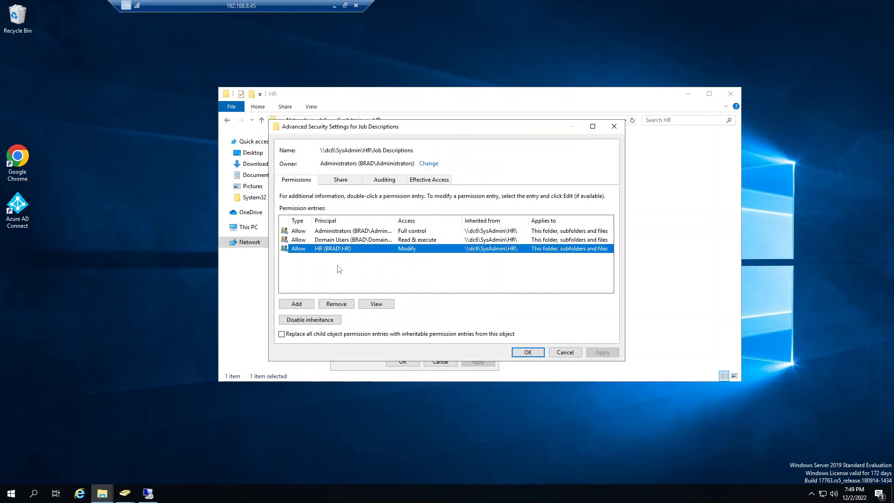
# Step: View the effective access to Job Descriptions for the test user account and review the permissions and what limits them
pyautogui.click(425, 181)
pyautogui.click(336, 225)
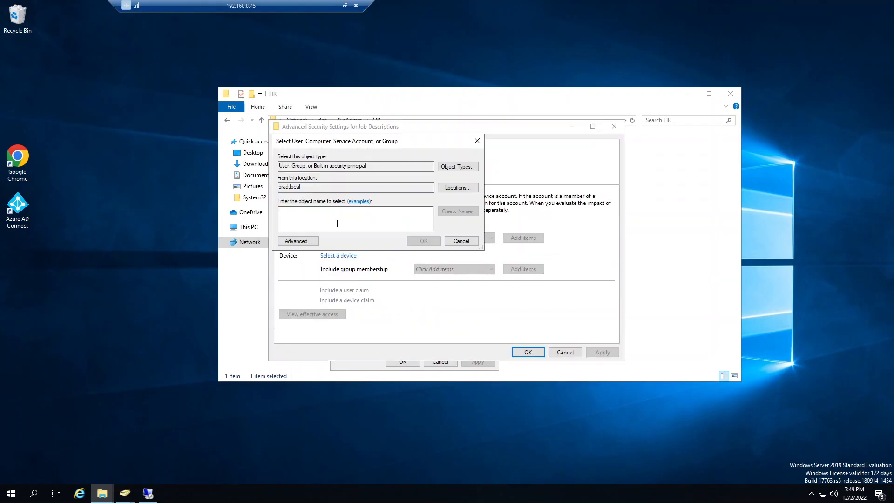
pyautogui.write('jake')
pyautogui.click(457, 211)
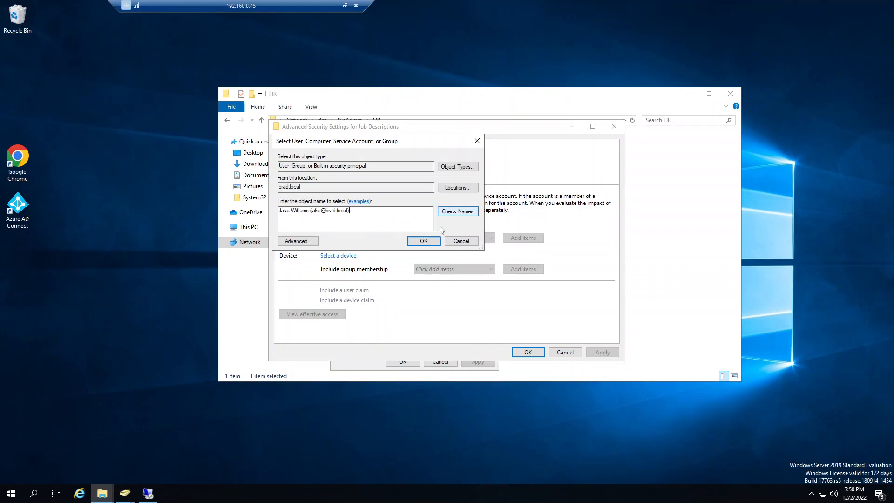
pyautogui.click(423, 241)
pyautogui.click(333, 314)
pyautogui.scroll(-5, 415, 304)
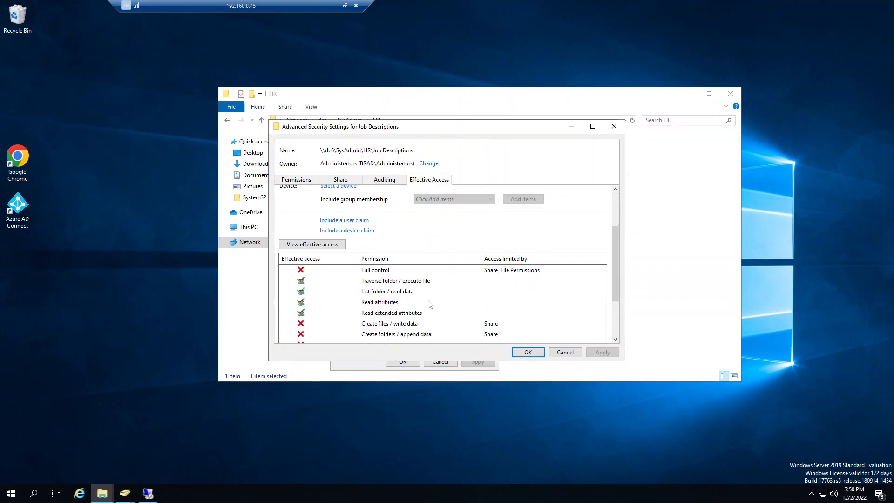
pyautogui.scroll(2, 408, 343)
# Step: Switch to Active Directory Users and Computers and check the test user's group memberships, including HR
pyautogui.click(126, 497)
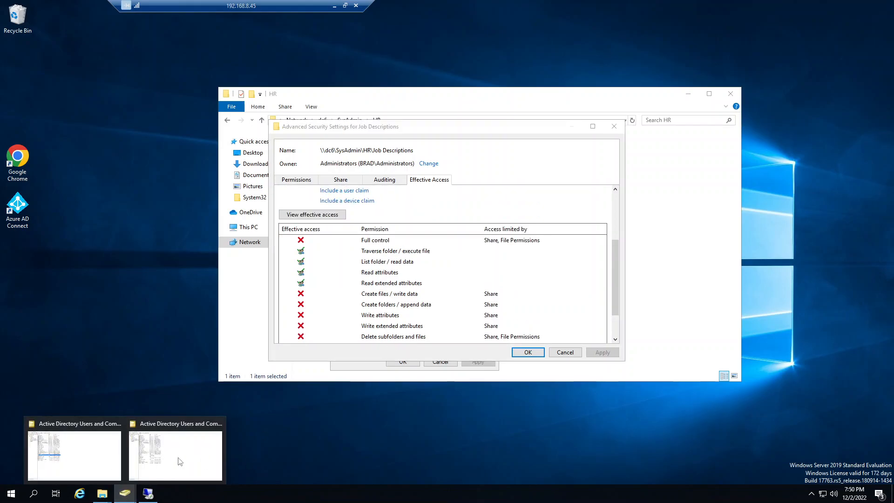
pyautogui.click(104, 456)
pyautogui.doubleClick(120, 237)
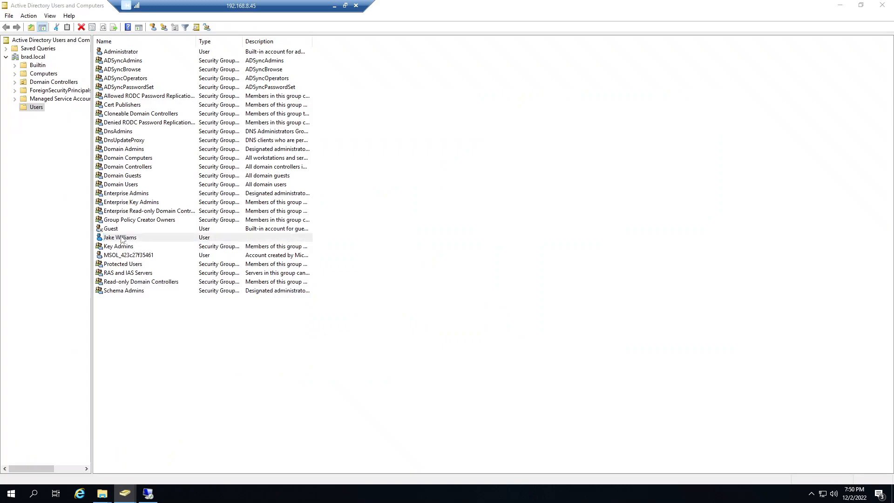
pyautogui.click(380, 140)
pyautogui.click(368, 206)
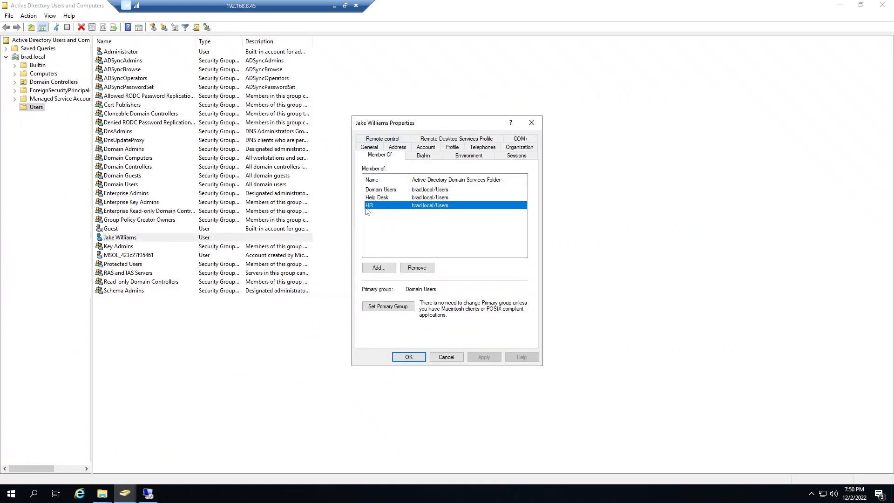
pyautogui.click(446, 356)
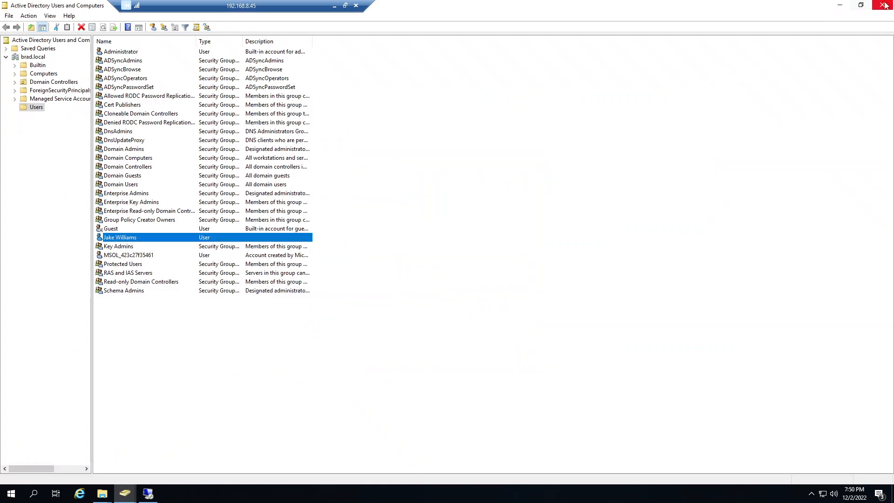
# Step: Close Active Directory Users and Computers and dismiss the Job Descriptions security and properties dialogs without saving
pyautogui.click(881, 4)
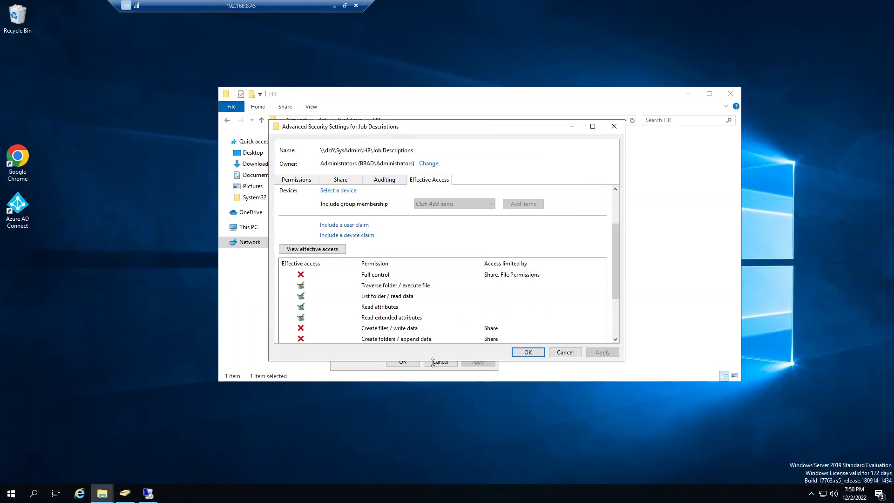
pyautogui.click(565, 353)
pyautogui.click(440, 361)
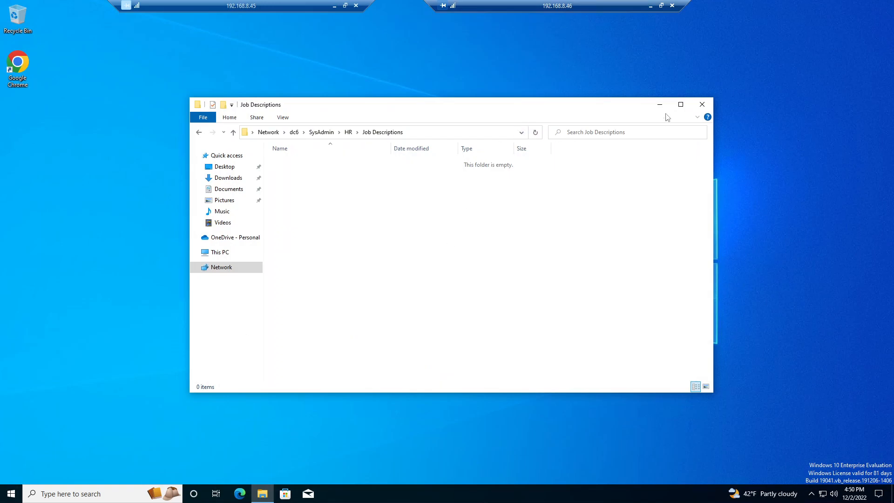
# Step: Close the file window in the 192.168.8.46 session, minimize that session, and open the Job Descriptions folder on the server
pyautogui.click(702, 104)
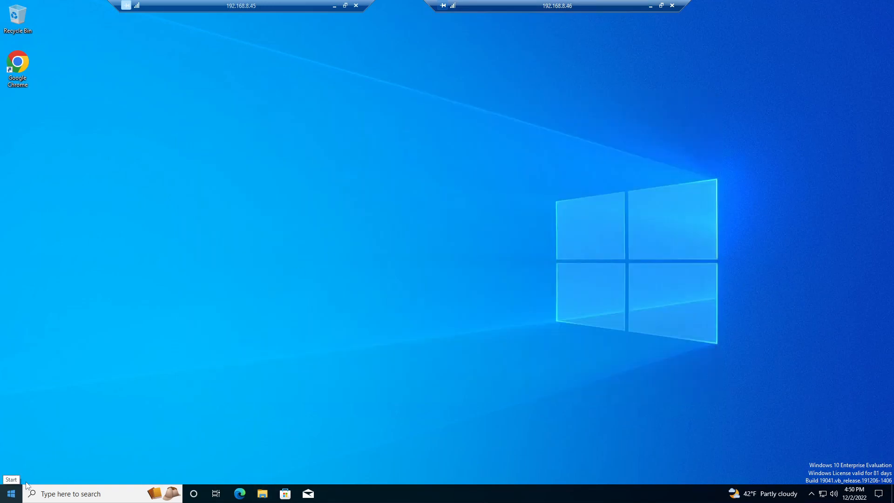
pyautogui.click(651, 6)
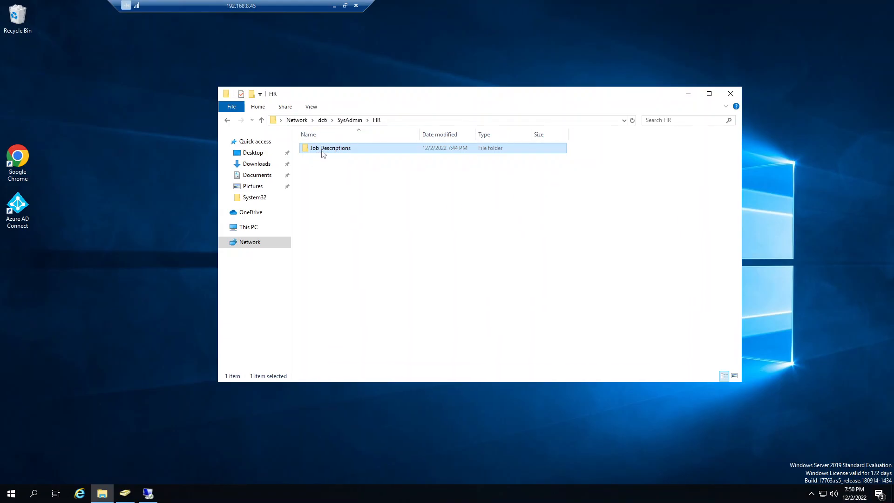
pyautogui.doubleClick(343, 148)
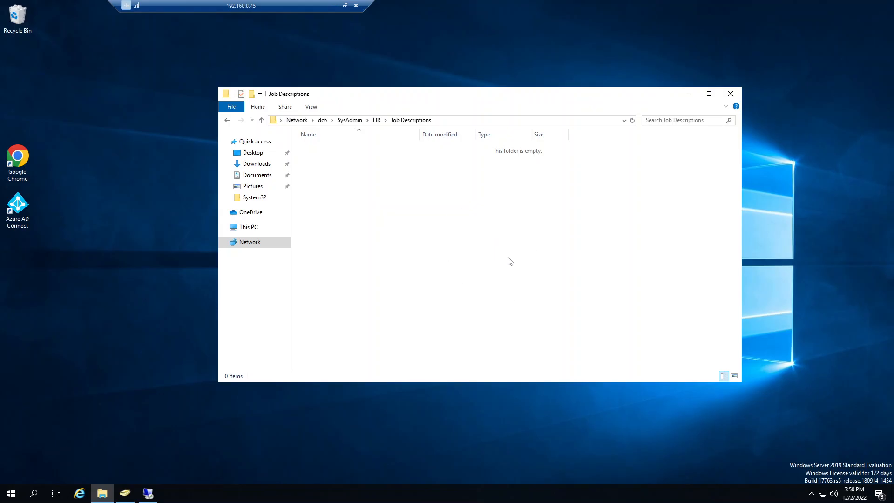
# Step: Return to the 192.168.8.46 remote session and restart that Windows 10 machine
pyautogui.click(147, 494)
pyautogui.rightClick(21, 489)
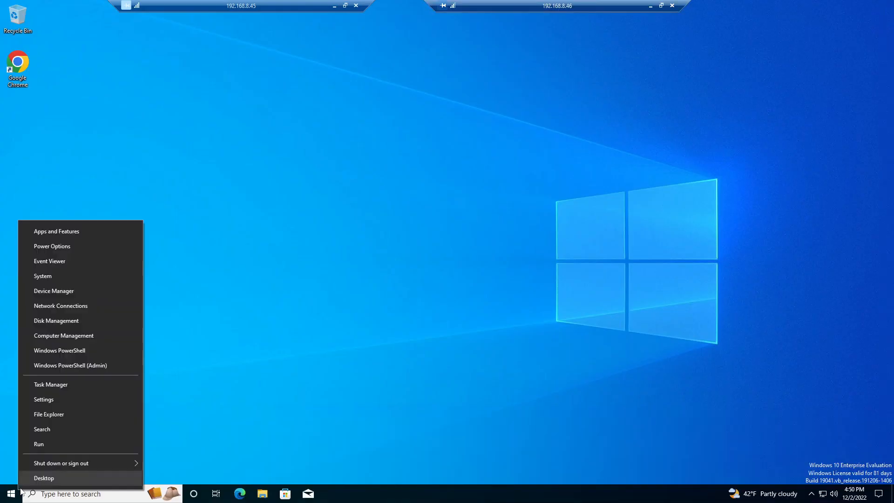
pyautogui.moveTo(63, 463)
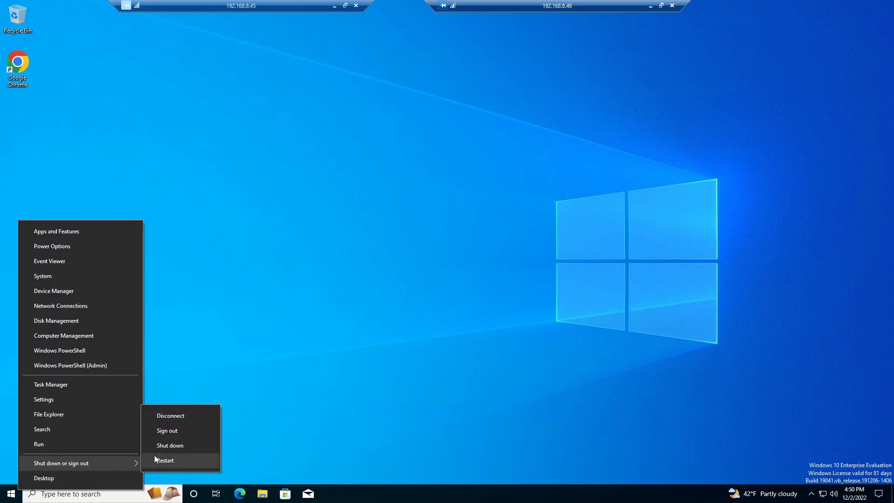
pyautogui.click(161, 460)
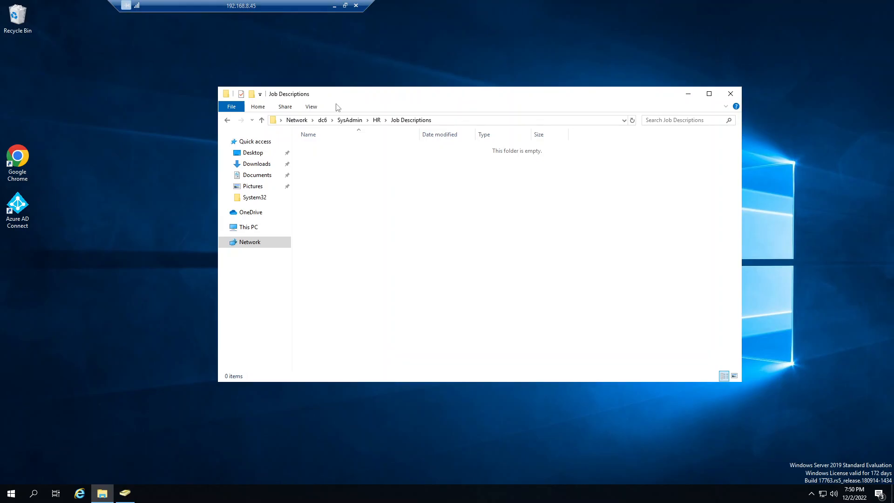
# Step: Switch to VMware ESXi and find the restarting Windows10 virtual machine in the virtual machine list
pyautogui.click(334, 7)
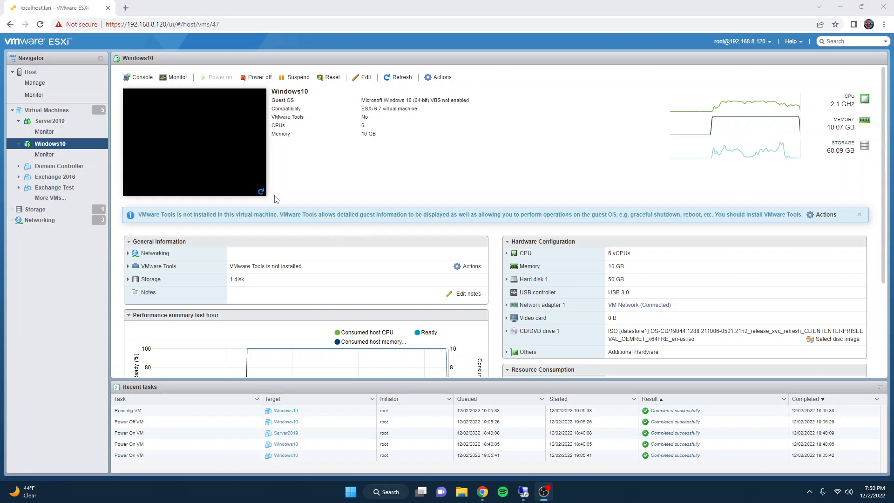
pyautogui.click(261, 192)
pyautogui.click(46, 110)
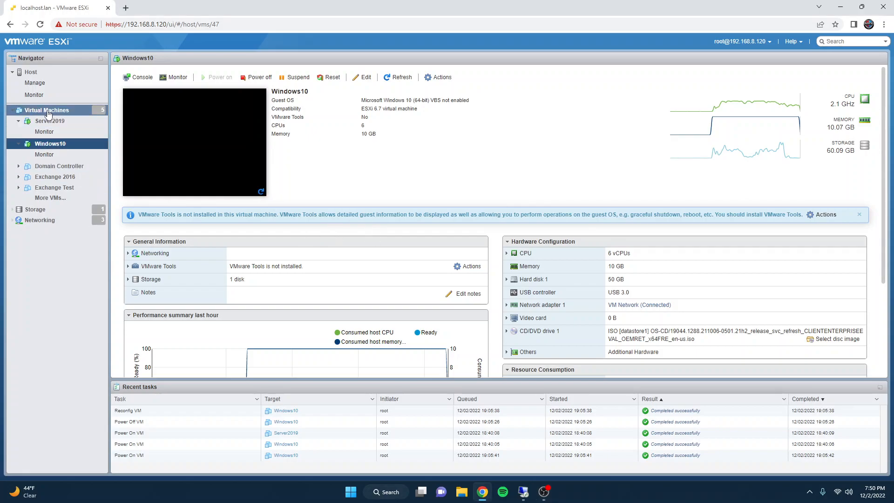
pyautogui.click(36, 84)
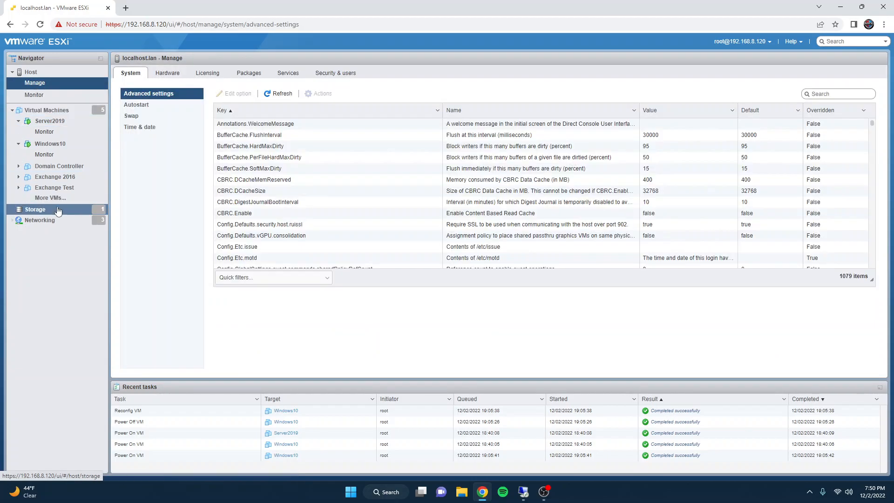
pyautogui.click(58, 212)
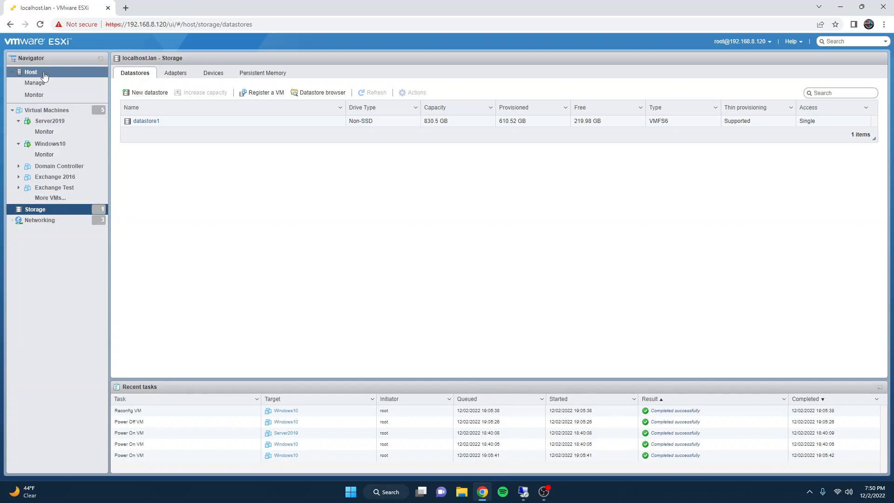
pyautogui.click(47, 110)
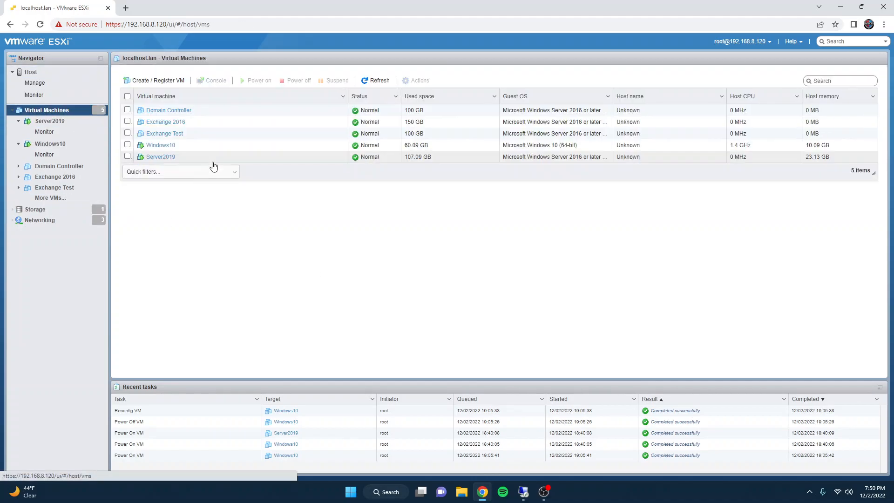
pyautogui.click(161, 157)
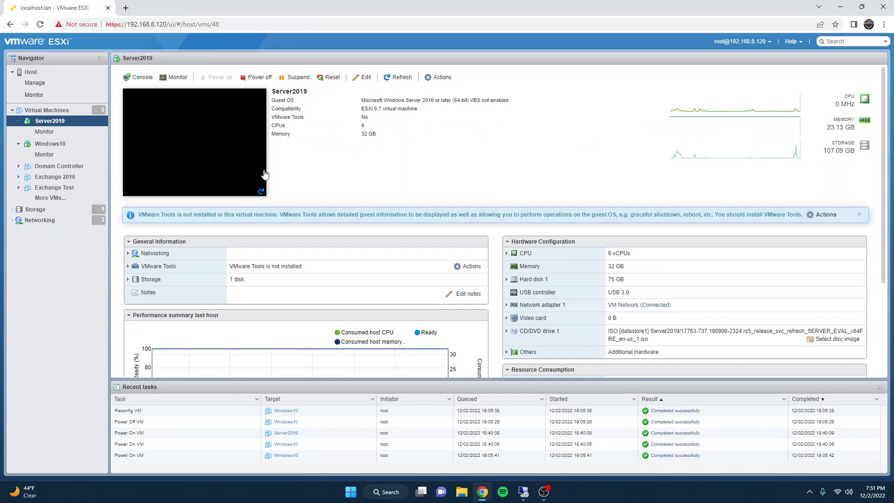
pyautogui.click(47, 109)
pyautogui.click(161, 145)
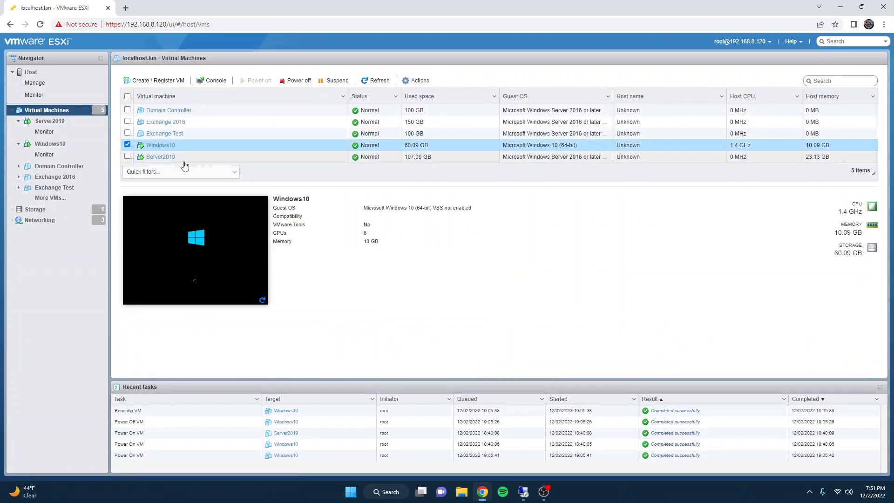
# Step: Follow the Windows10 virtual machine's startup through its preview and console up to the lock screen, and close the console
pyautogui.click(263, 193)
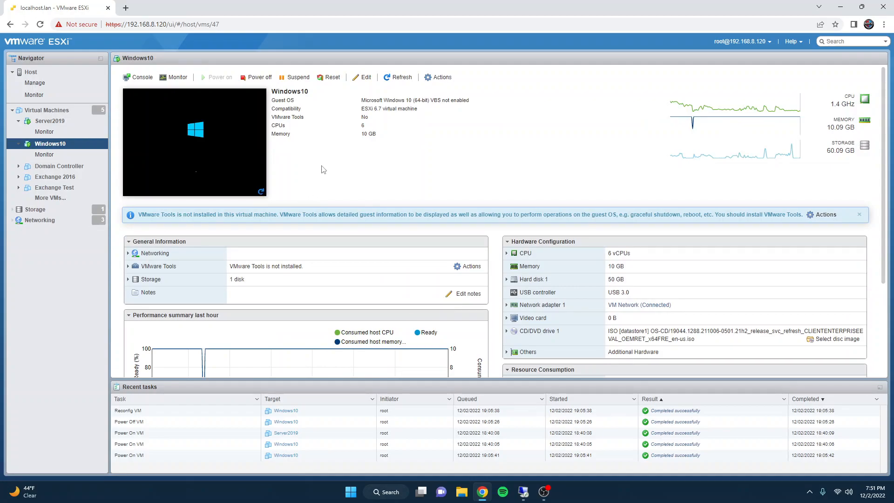
pyautogui.click(260, 193)
pyautogui.click(201, 151)
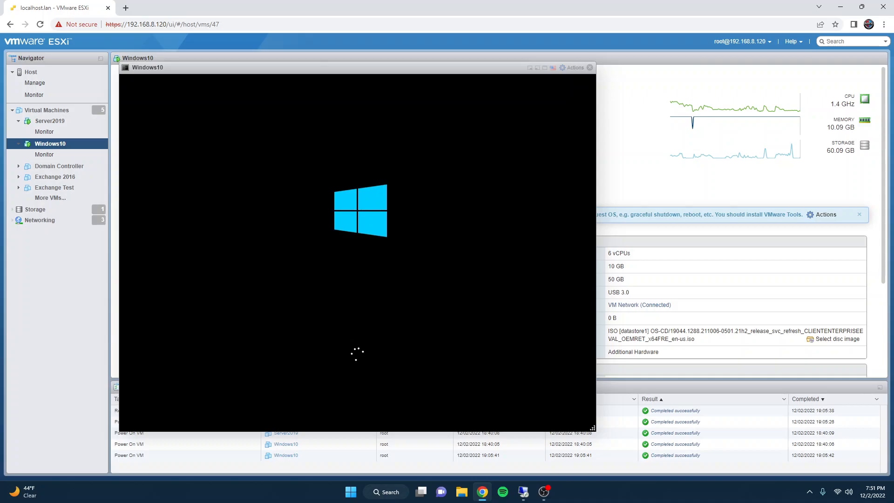
pyautogui.click(589, 69)
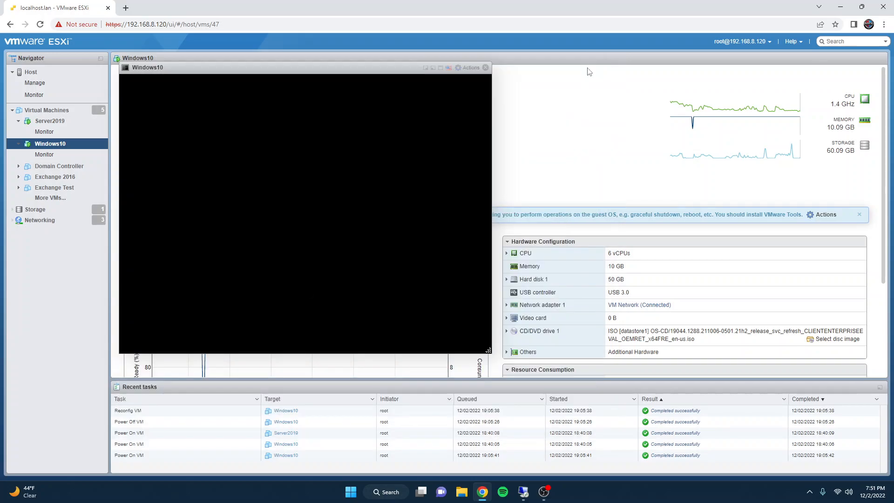
pyautogui.click(484, 68)
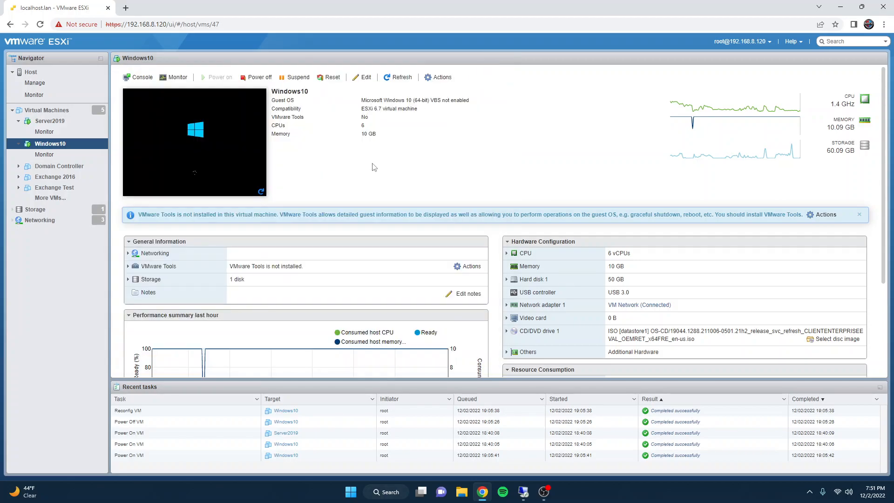
pyautogui.click(261, 192)
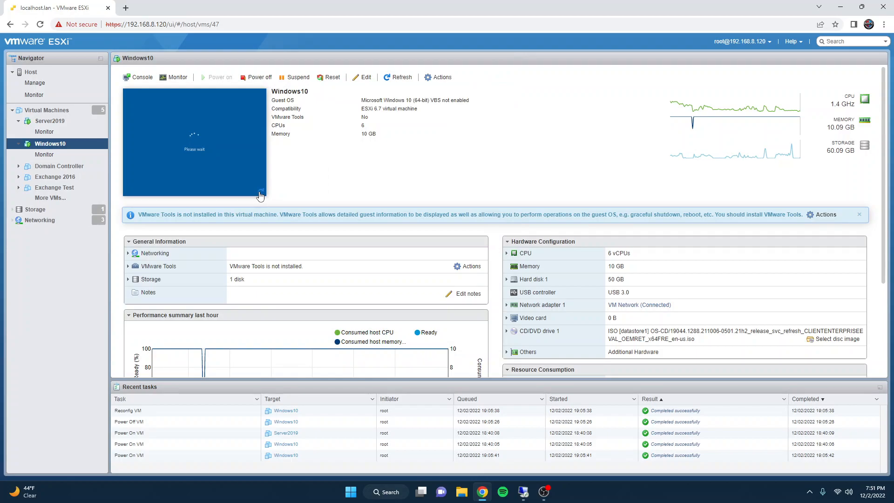
pyautogui.click(232, 161)
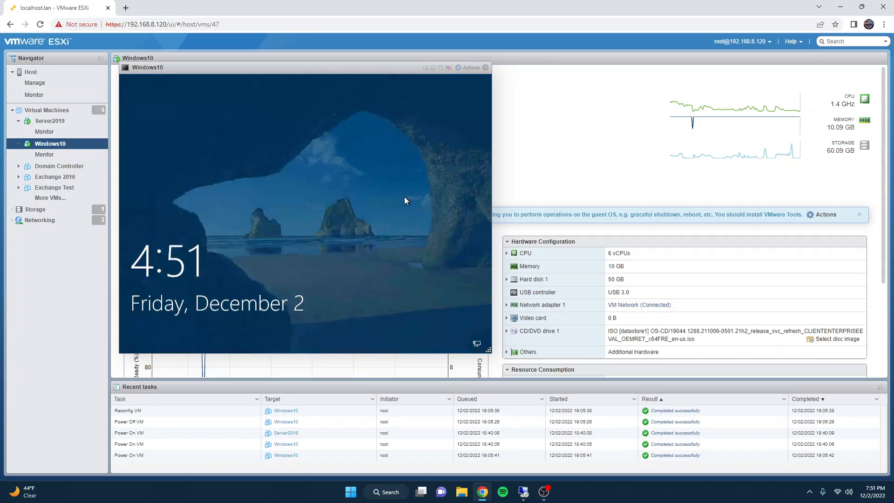
pyautogui.click(486, 68)
# Step: Switch to the 192.168.8.45 session and reconnect to 192.168.8.46 over Remote Desktop, entering the test user's account password
pyautogui.click(524, 491)
pyautogui.click(4, 496)
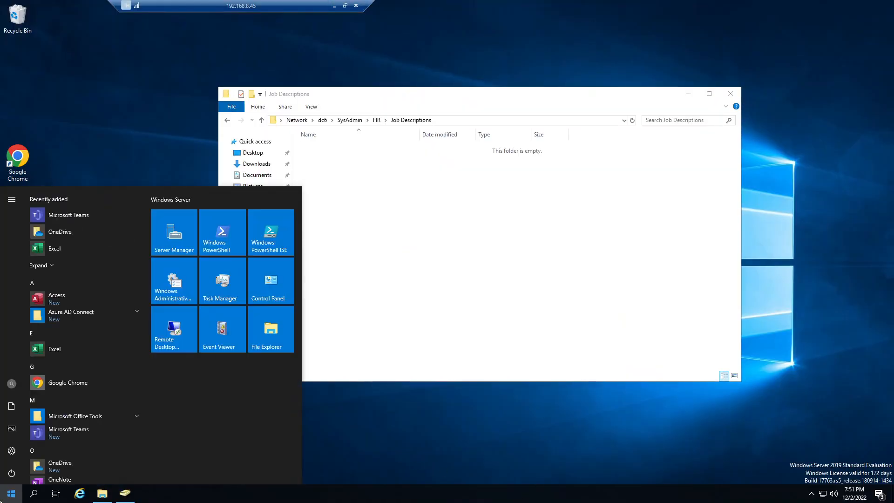
pyautogui.click(178, 311)
pyautogui.click(481, 199)
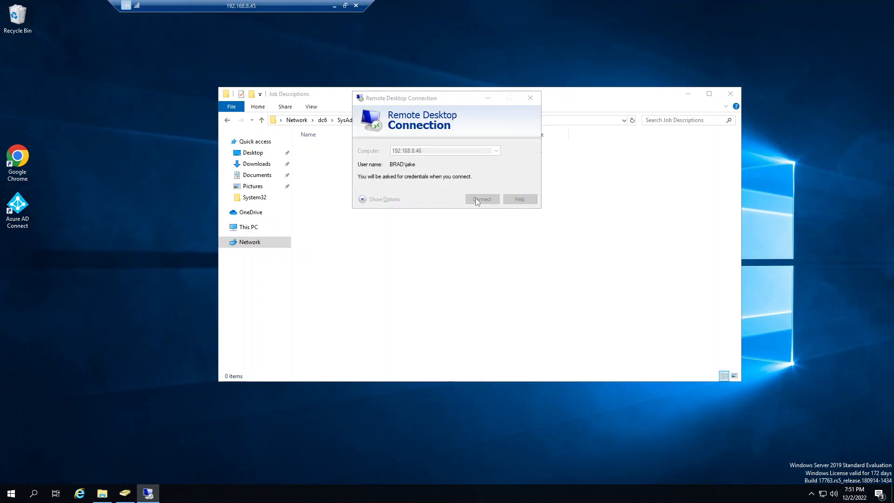
pyautogui.write('•••••••••••')
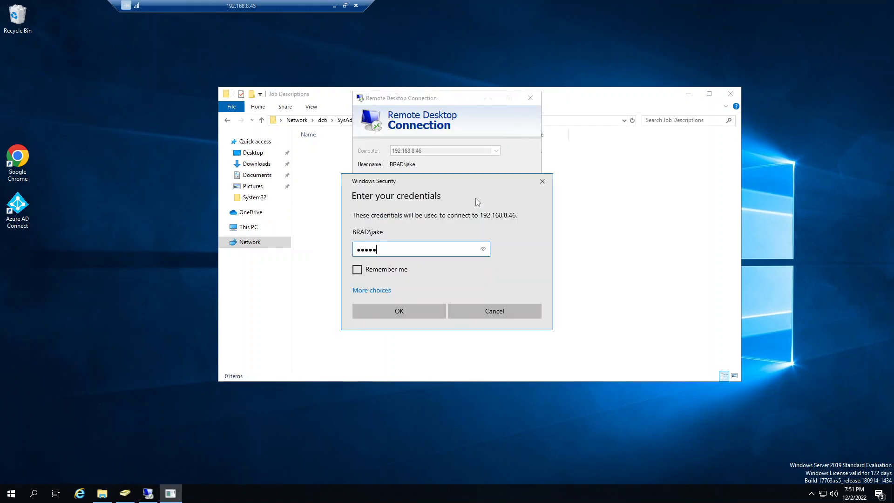
pyautogui.press('Return')
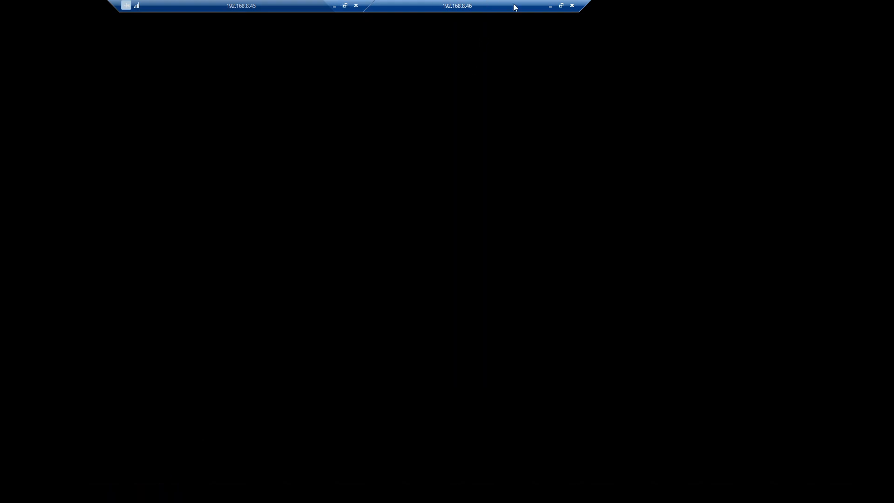
pyautogui.moveTo(514, 7); pyautogui.dragTo(583, 64)
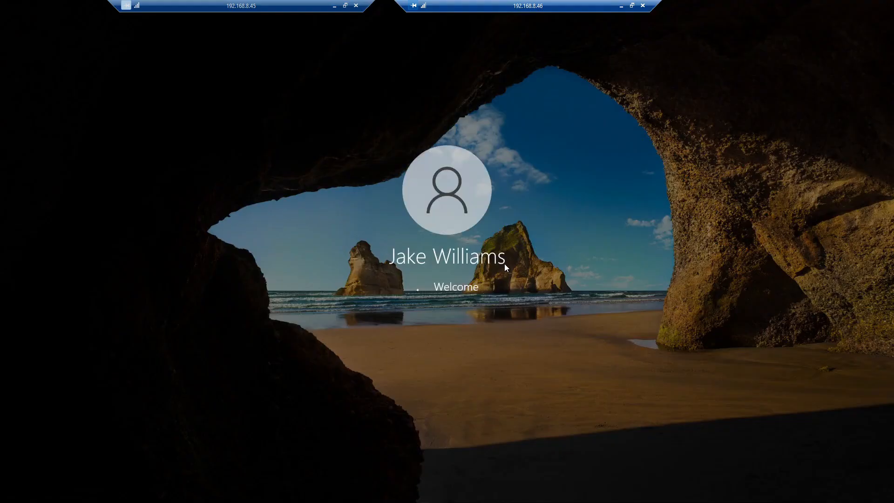
# Step: Minimize the 192.168.8.46 session and browse on the server to the HR folder in the \\dc6 SysAdmin share
pyautogui.click(621, 7)
pyautogui.click(264, 228)
pyautogui.doubleClick(371, 255)
pyautogui.click(397, 124)
pyautogui.write('\\dc6')
pyautogui.press('Return')
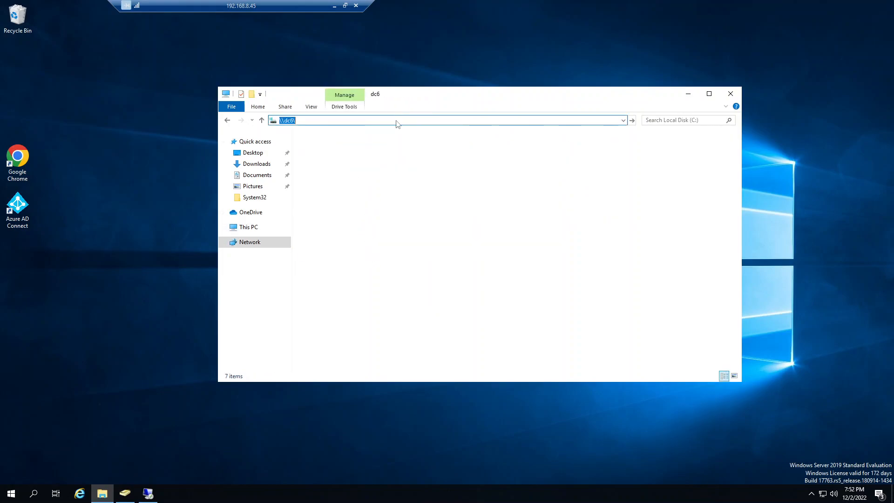
pyautogui.doubleClick(593, 152)
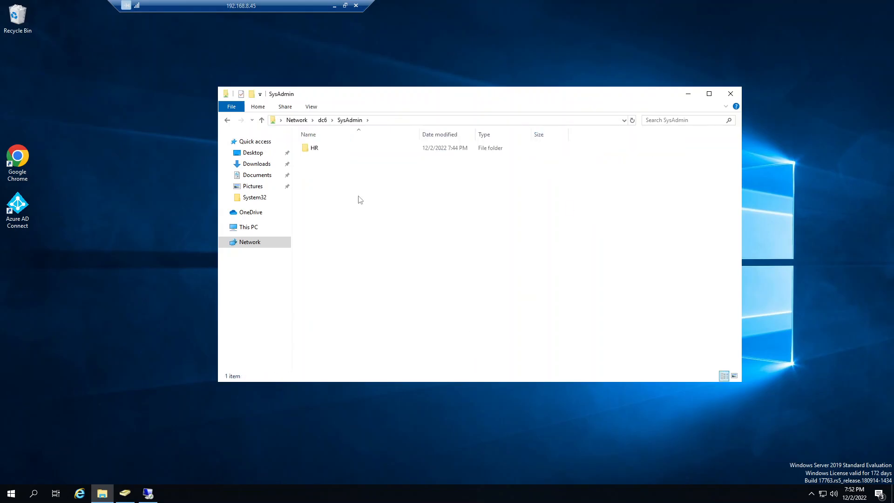
pyautogui.doubleClick(314, 150)
# Step: Open the security properties of Job Descriptions and review the permissions for Domain Users, Administrators and HR
pyautogui.click(313, 151)
pyautogui.rightClick(314, 152)
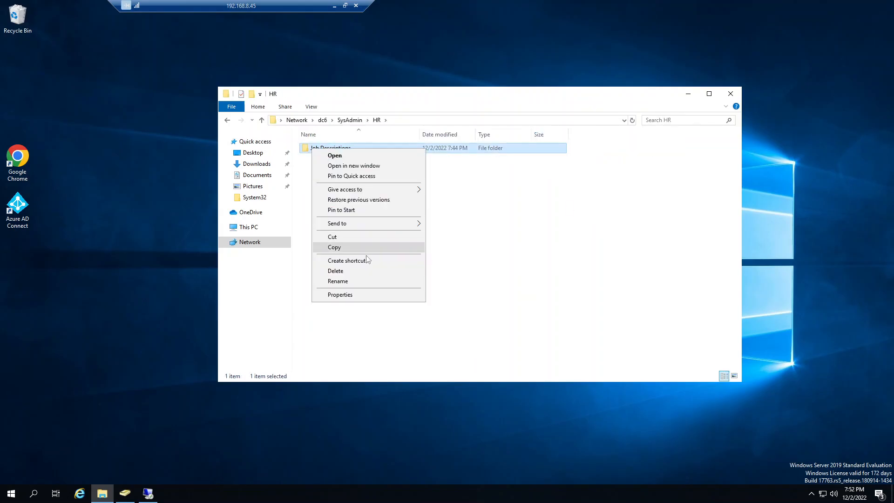
pyautogui.click(350, 298)
pyautogui.click(376, 171)
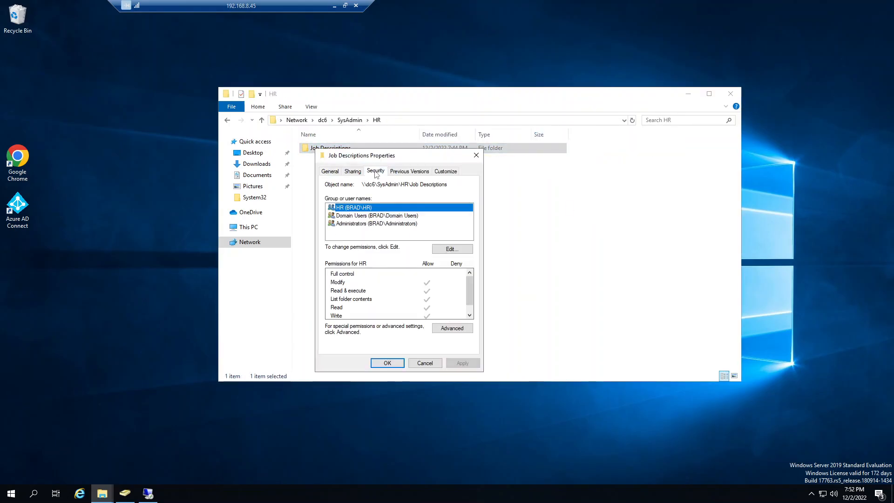
pyautogui.click(373, 217)
pyautogui.click(373, 224)
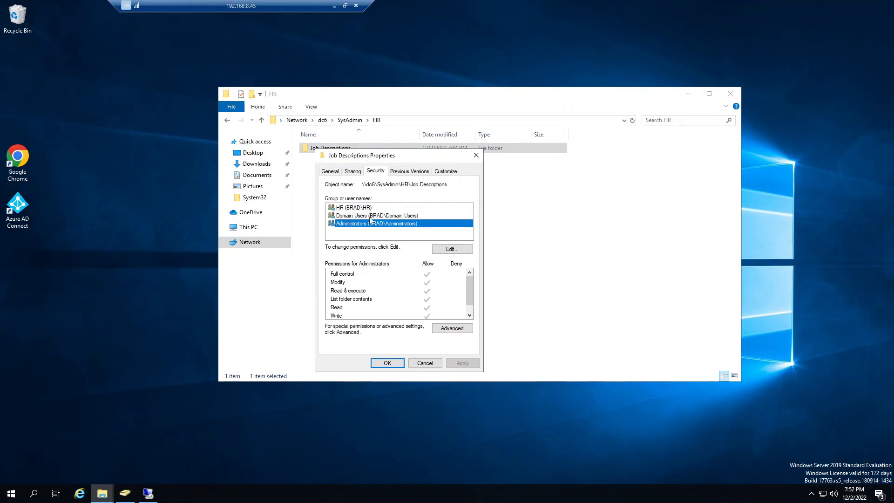
pyautogui.click(370, 209)
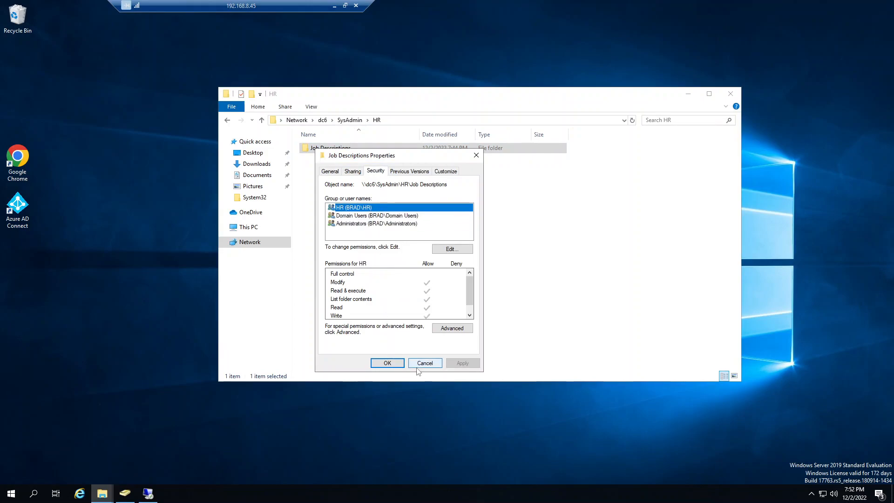
# Step: Evaluate the test user's effective access to Job Descriptions in the advanced security settings, and close the properties
pyautogui.click(452, 328)
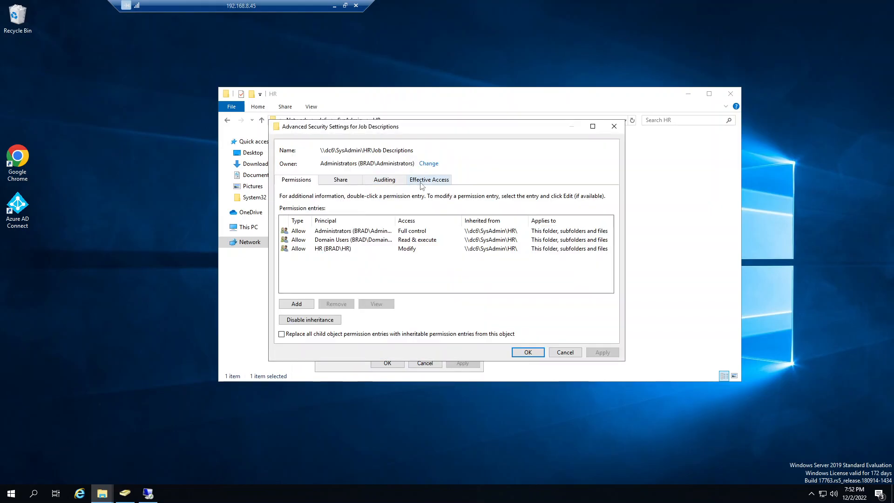
pyautogui.click(421, 180)
pyautogui.click(331, 225)
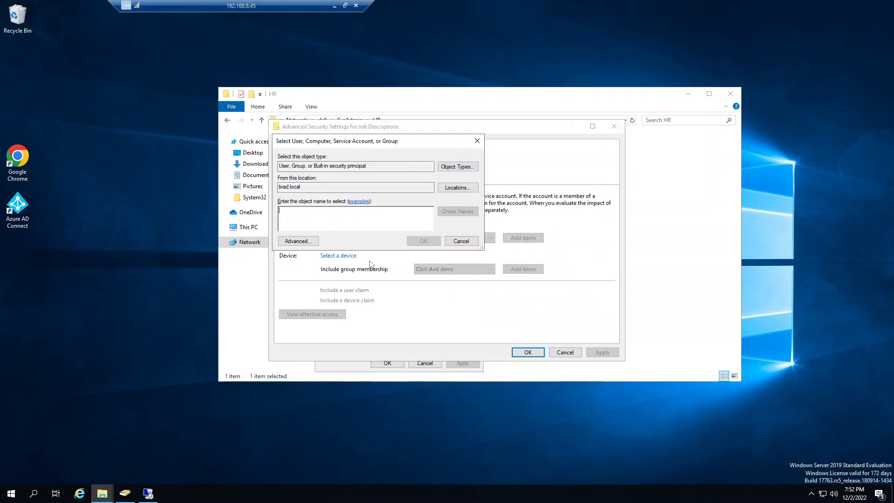
pyautogui.write('Jake')
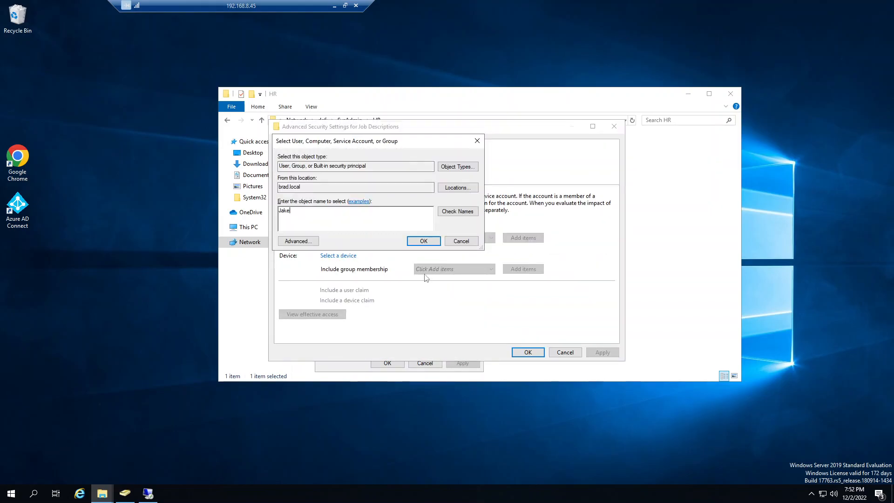
pyautogui.click(442, 212)
pyautogui.click(423, 241)
pyautogui.click(326, 313)
pyautogui.scroll(-5, 328, 311)
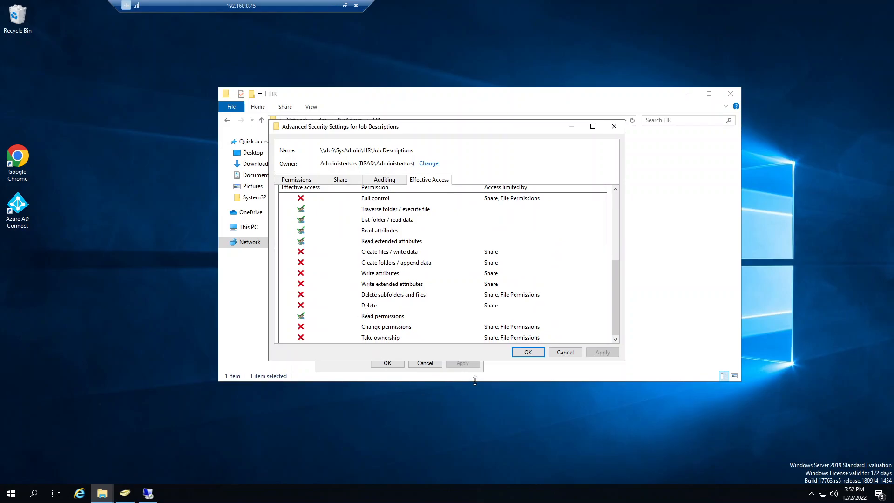
pyautogui.click(573, 354)
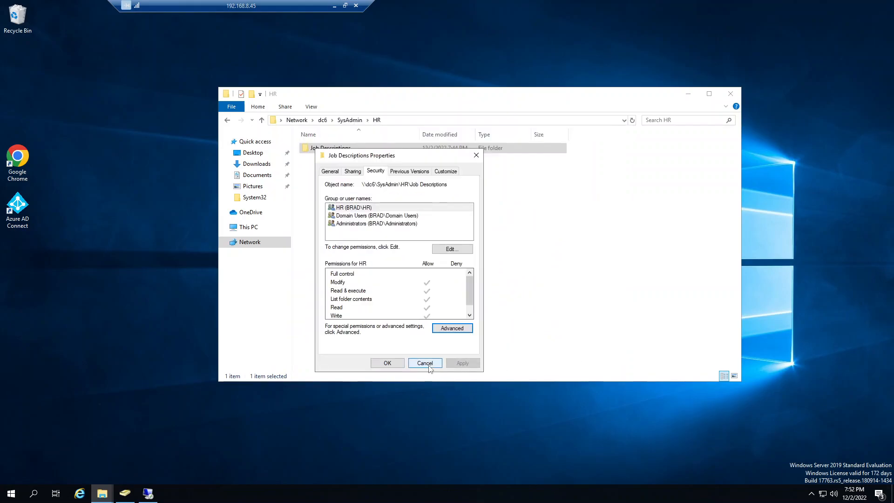
pyautogui.click(424, 363)
# Step: Review the security settings of the Shares folder on drive C and open the share permissions for SysAdmin
pyautogui.click(227, 120)
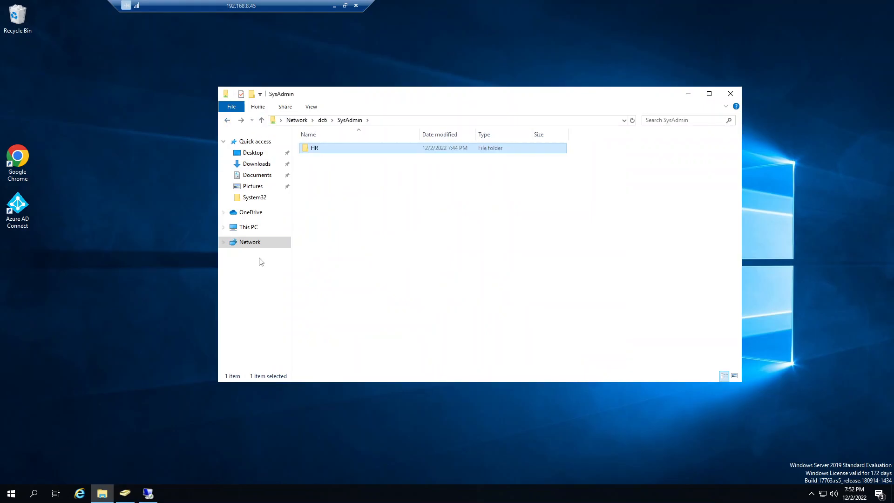
pyautogui.click(248, 227)
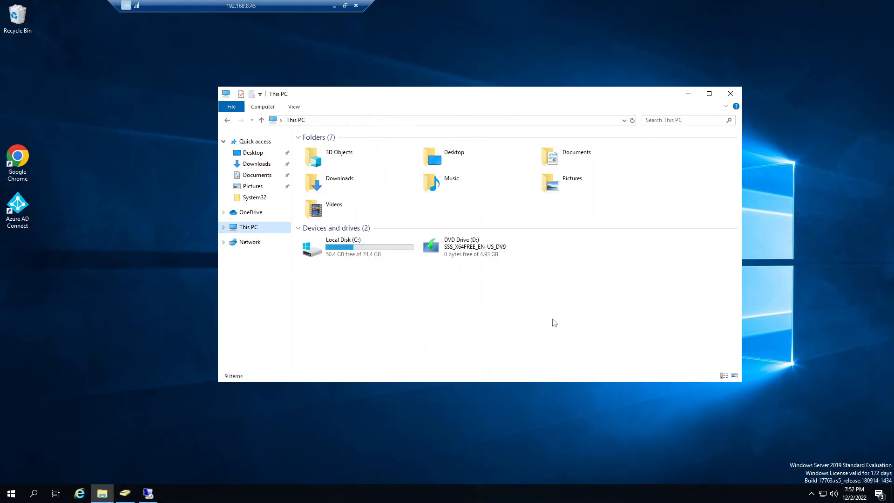
pyautogui.doubleClick(335, 247)
pyautogui.rightClick(318, 191)
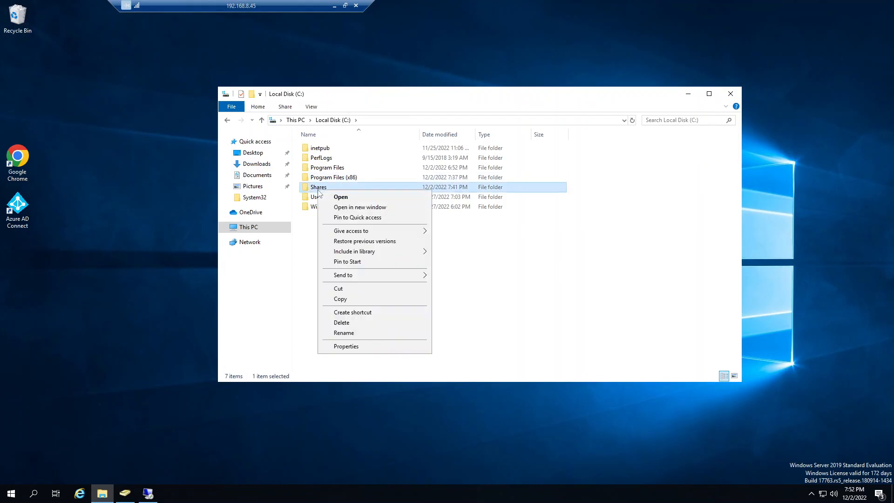
pyautogui.click(336, 348)
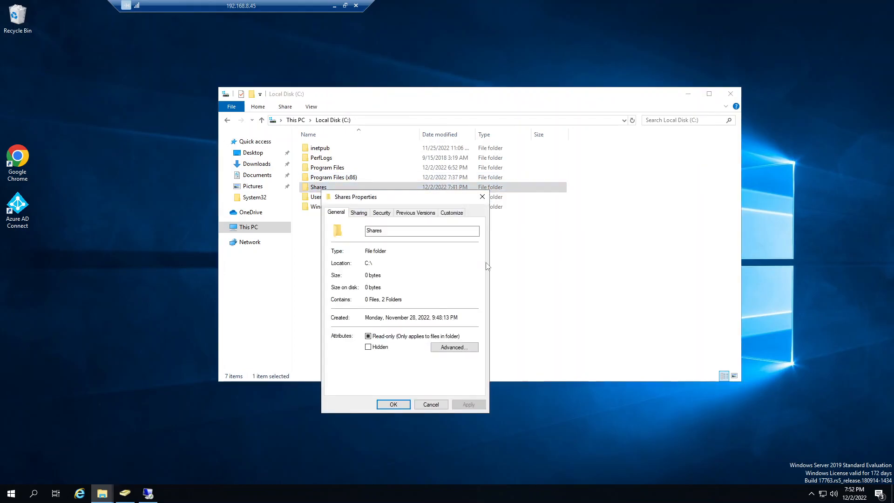
pyautogui.click(381, 214)
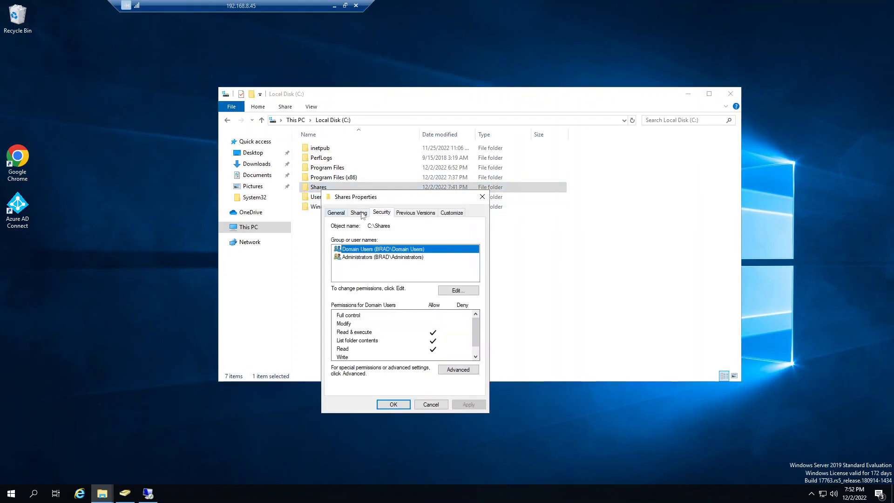
pyautogui.click(371, 212)
pyautogui.click(359, 213)
pyautogui.click(369, 324)
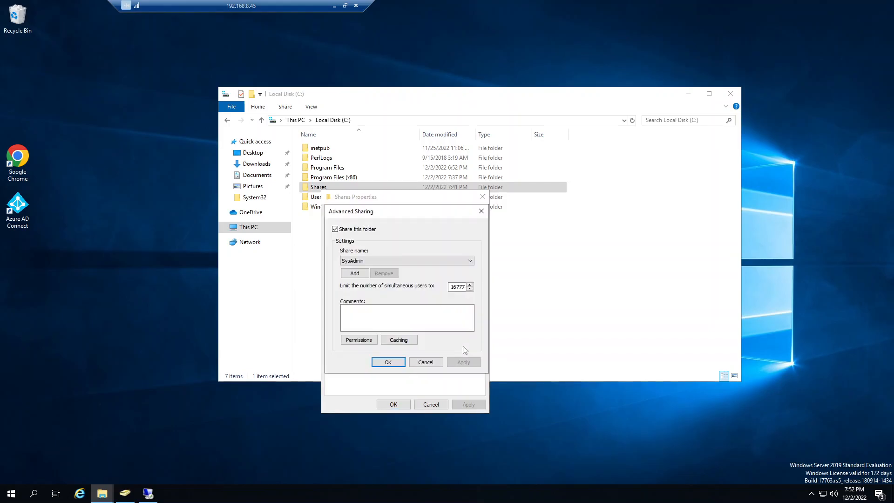
pyautogui.click(359, 340)
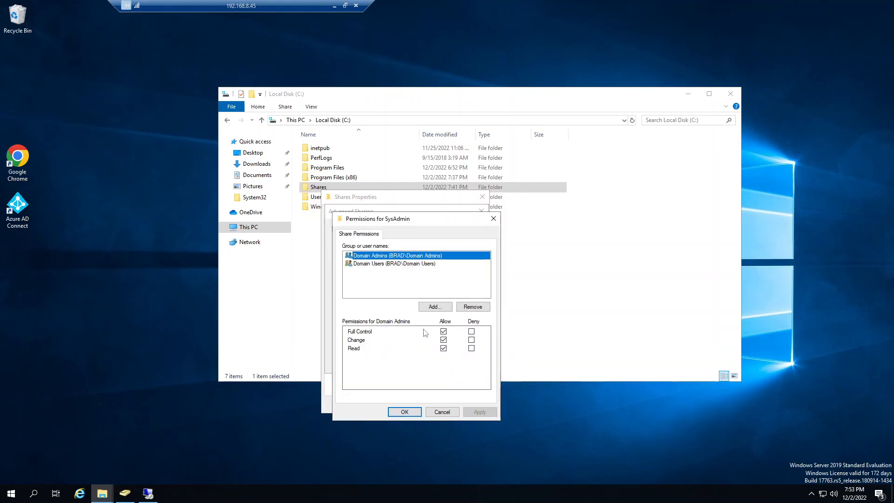
# Step: Allow Domain Users Full Control in the SysAdmin share permissions, apply the change and close the Shares properties
pyautogui.click(375, 264)
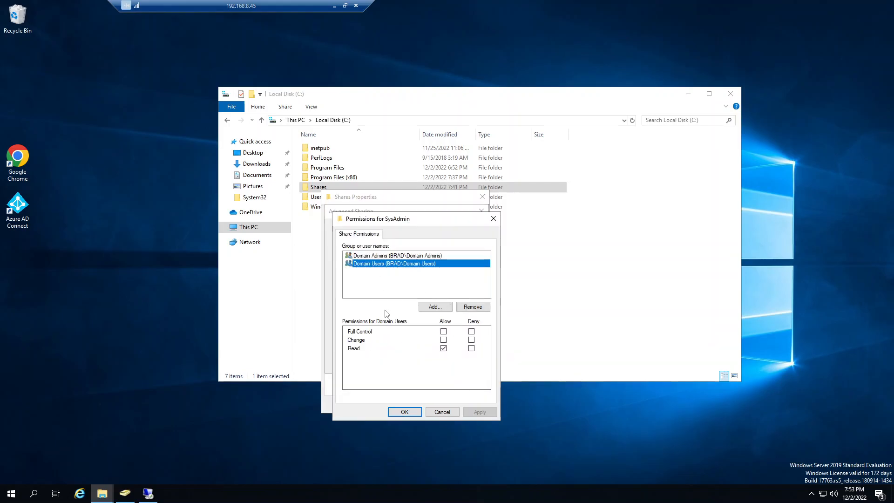
pyautogui.click(443, 332)
pyautogui.click(395, 256)
pyautogui.click(394, 263)
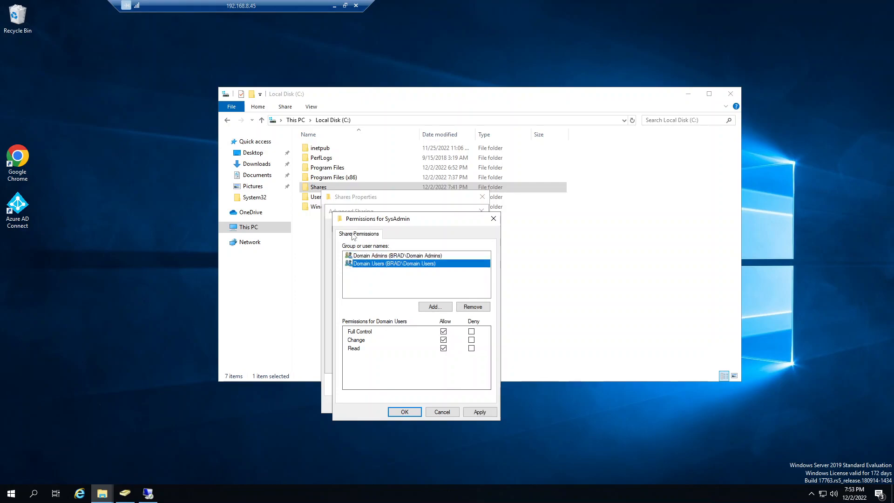
pyautogui.click(478, 413)
pyautogui.click(410, 414)
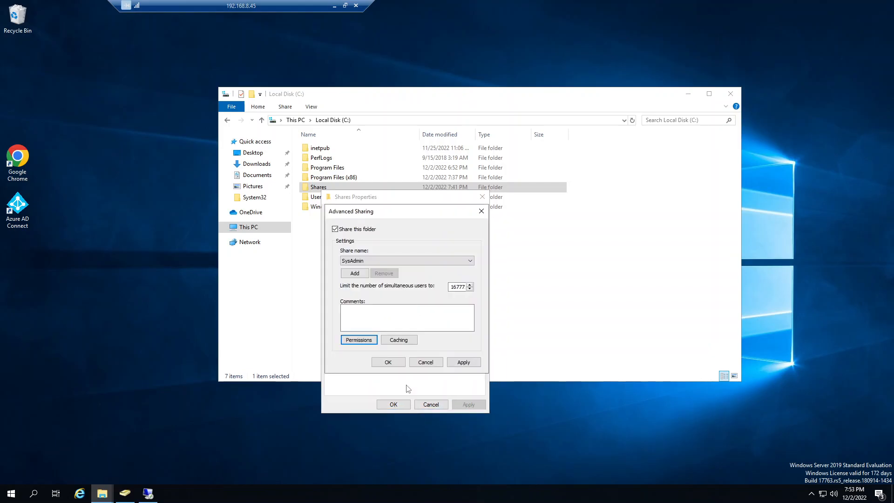
pyautogui.click(459, 364)
pyautogui.click(387, 362)
pyautogui.click(393, 404)
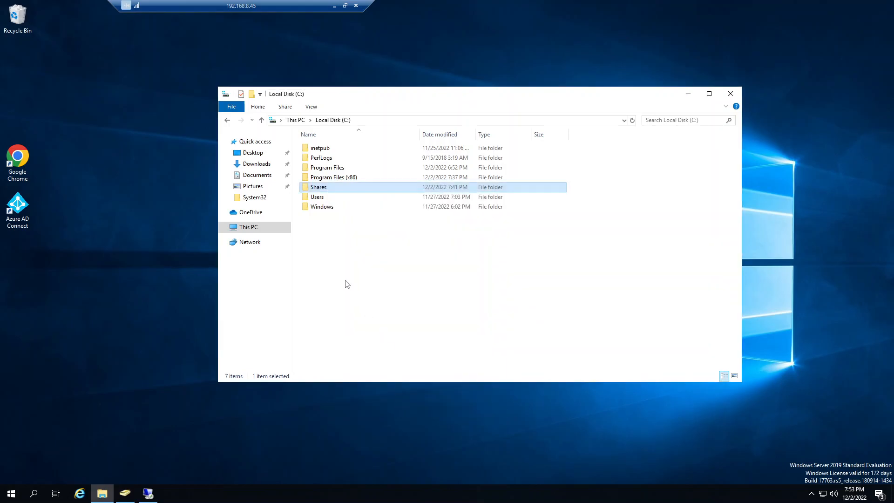
# Step: Browse to \\dc6\SysAdmin\HR and open the advanced security settings of Job Descriptions
pyautogui.click(385, 121)
pyautogui.press('BackSpace')
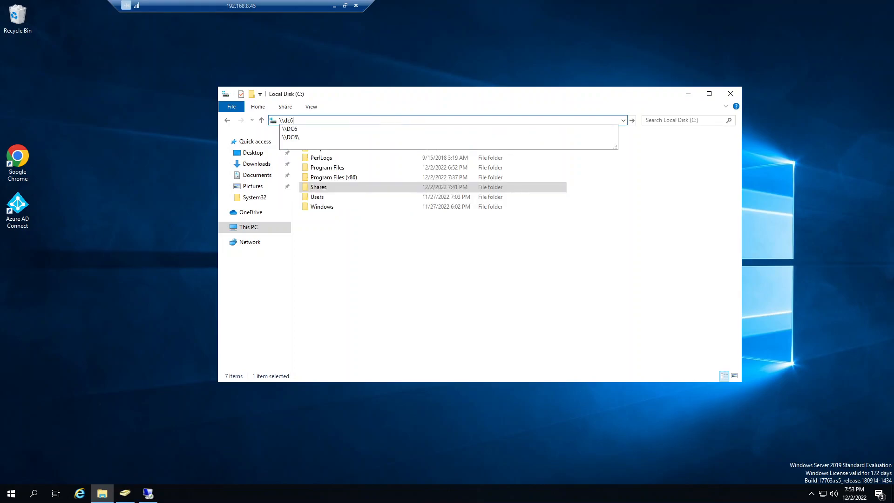
pyautogui.press('Return')
pyautogui.doubleClick(557, 148)
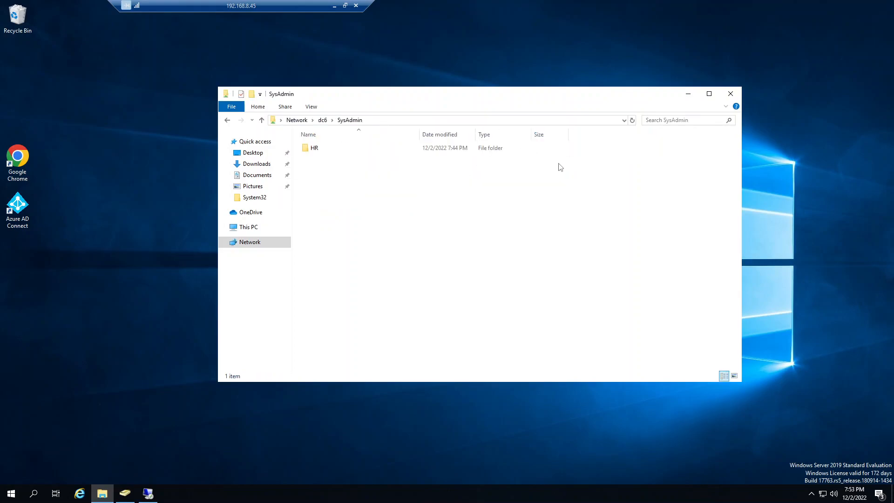
pyautogui.doubleClick(318, 149)
pyautogui.rightClick(316, 149)
pyautogui.click(345, 294)
pyautogui.click(379, 171)
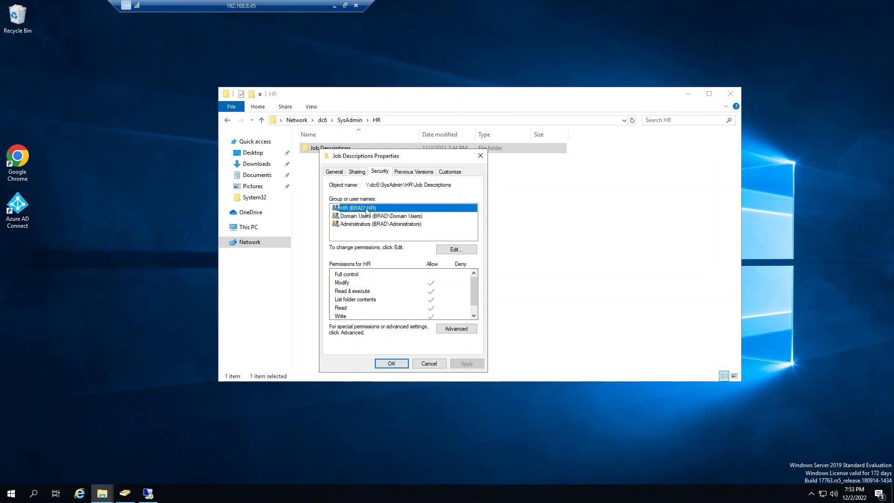
pyautogui.click(457, 328)
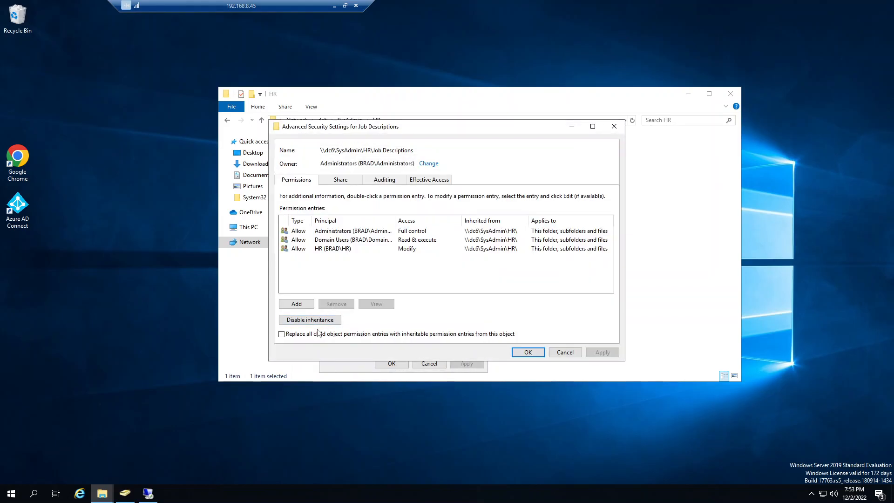
# Step: Recheck the test user's effective access to Job Descriptions and close the folder's properties
pyautogui.click(429, 180)
pyautogui.click(327, 225)
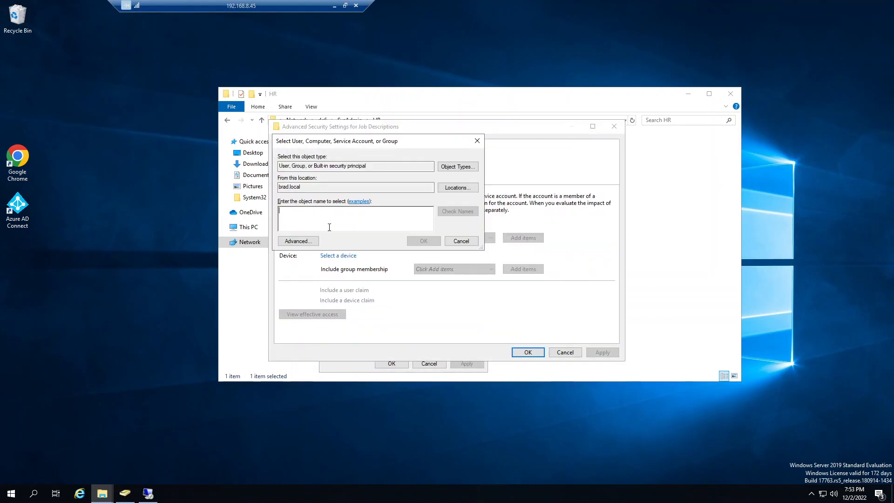
pyautogui.write('Jake')
pyautogui.click(457, 211)
pyautogui.click(423, 241)
pyautogui.click(340, 314)
pyautogui.scroll(-5, 406, 322)
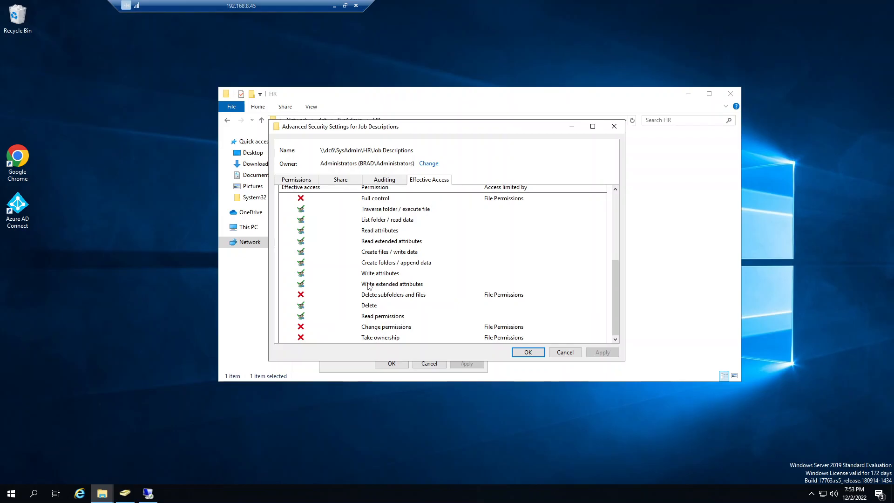
pyautogui.click(565, 352)
pyautogui.click(393, 363)
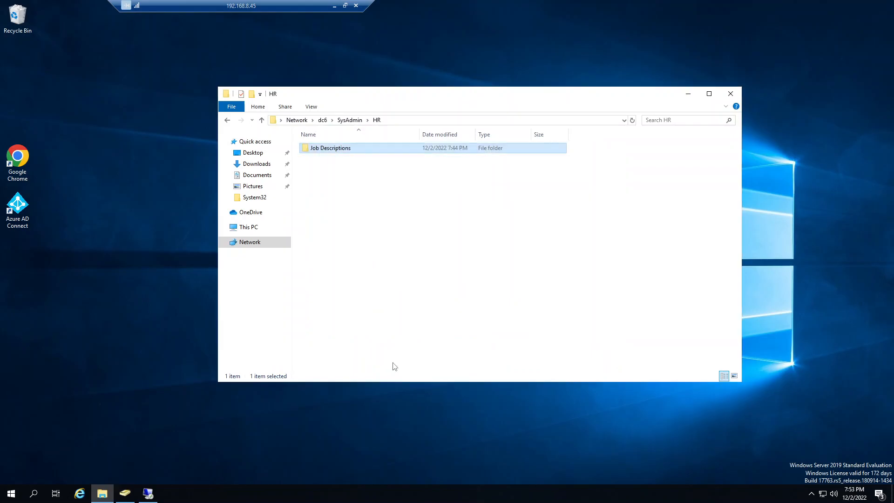
# Step: Return to the Shares folder on drive C, check its security settings and reopen the SysAdmin share permissions
pyautogui.click(268, 227)
pyautogui.doubleClick(341, 259)
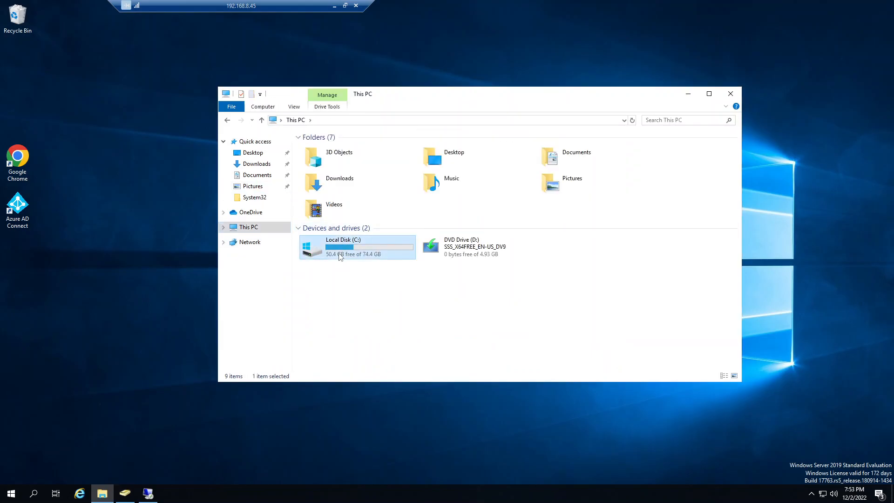
pyautogui.click(319, 188)
pyautogui.rightClick(319, 191)
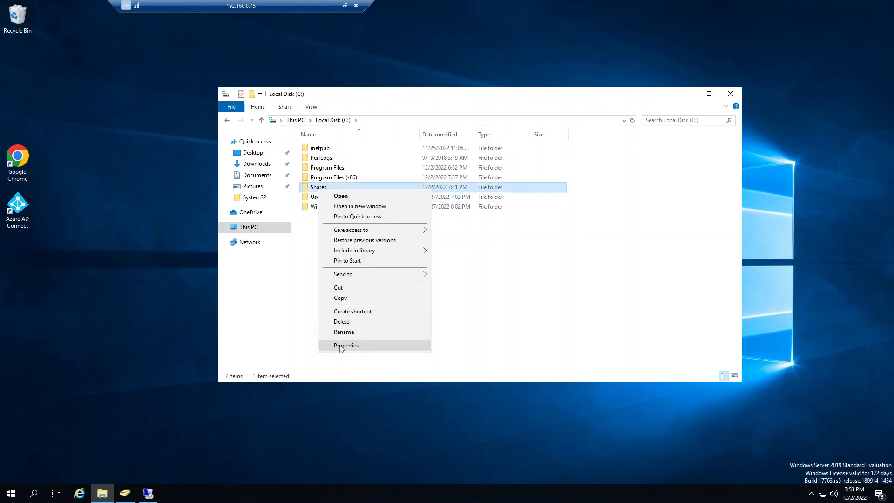
pyautogui.click(342, 345)
pyautogui.click(378, 214)
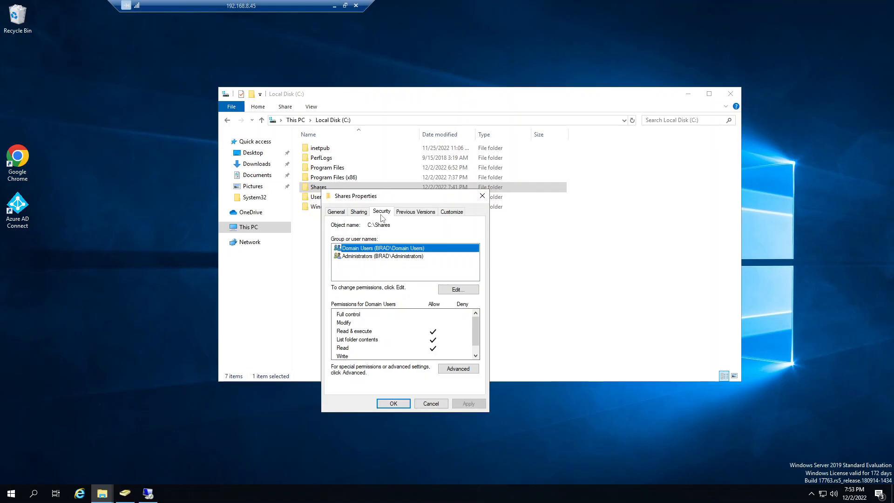
pyautogui.click(358, 214)
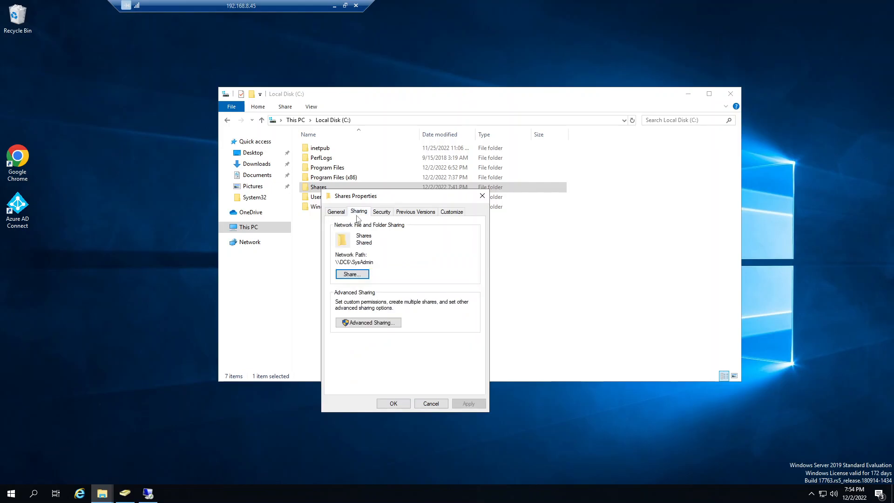
pyautogui.click(382, 322)
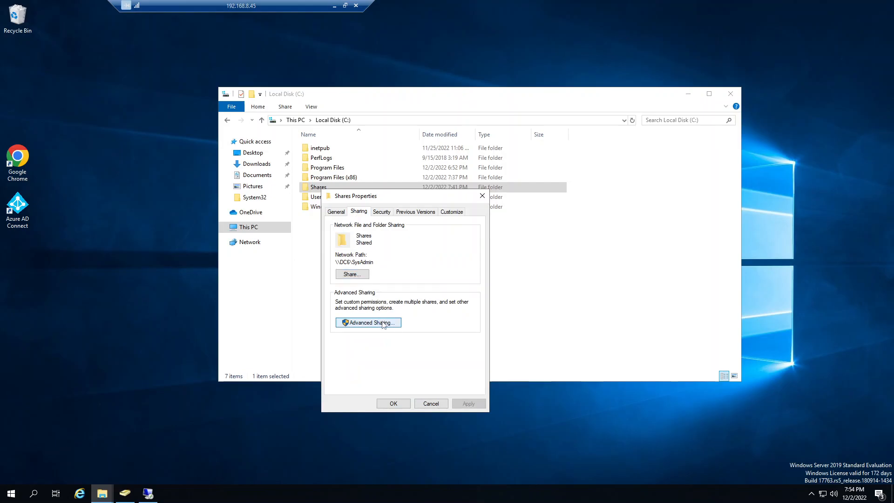
pyautogui.click(362, 342)
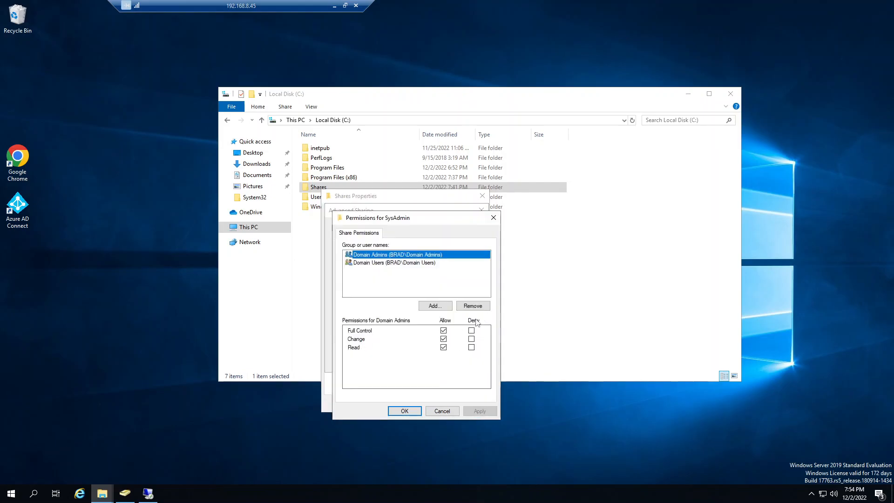
# Step: Compare the share permissions of Domain Admins and Domain Users on SysAdmin, and close the Shares properties
pyautogui.click(412, 262)
pyautogui.click(414, 255)
pyautogui.click(407, 263)
pyautogui.click(397, 255)
pyautogui.click(373, 264)
pyautogui.click(372, 255)
pyautogui.click(373, 263)
pyautogui.click(375, 255)
pyautogui.click(373, 263)
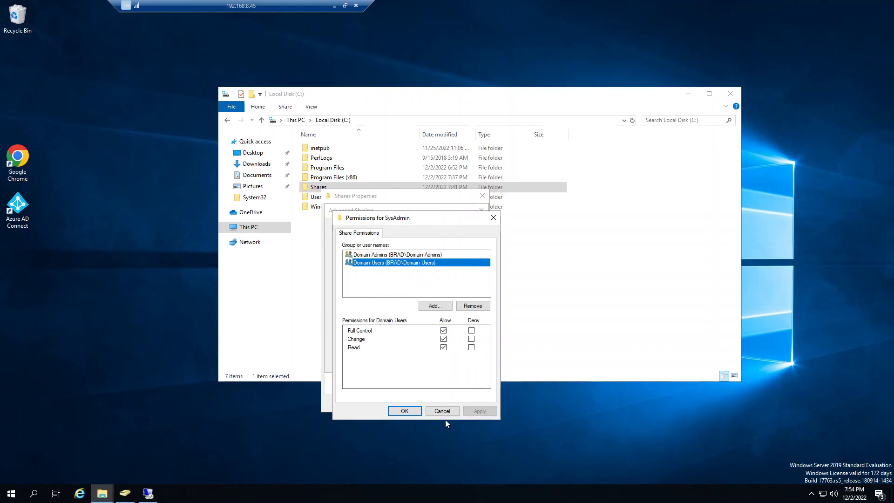
pyautogui.click(404, 410)
pyautogui.click(399, 402)
pyautogui.click(393, 403)
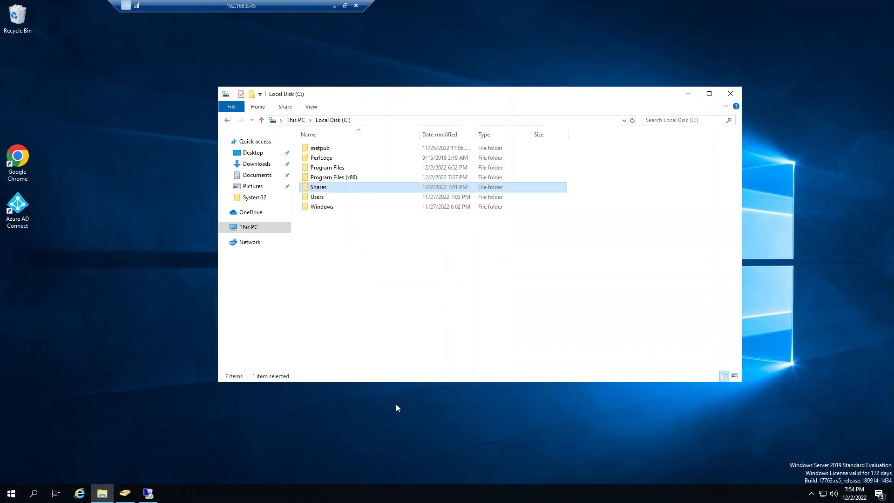
# Step: Browse to \\dc6 and open the properties of the SysAdmin share
pyautogui.click(260, 228)
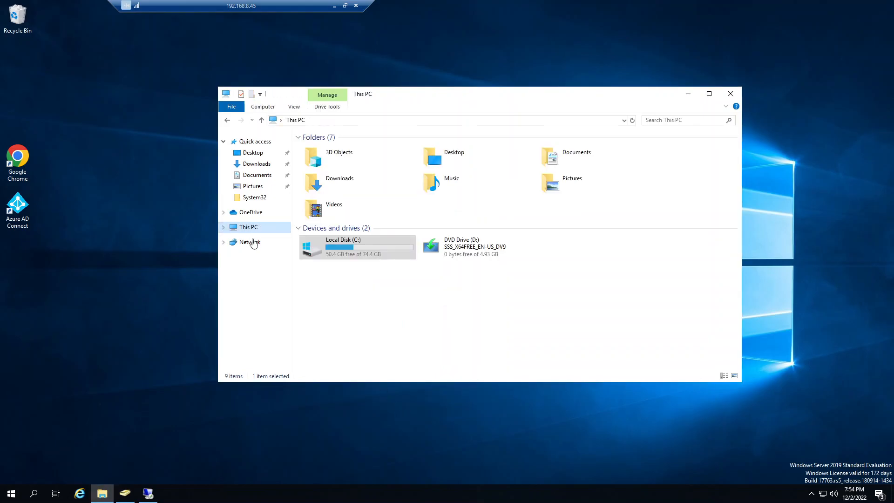
pyautogui.click(340, 122)
pyautogui.write('\\d')
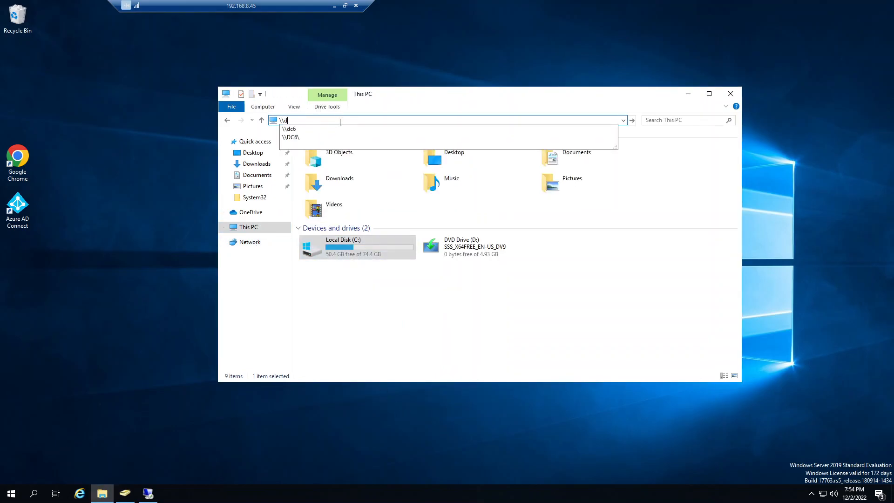
pyautogui.press('Return')
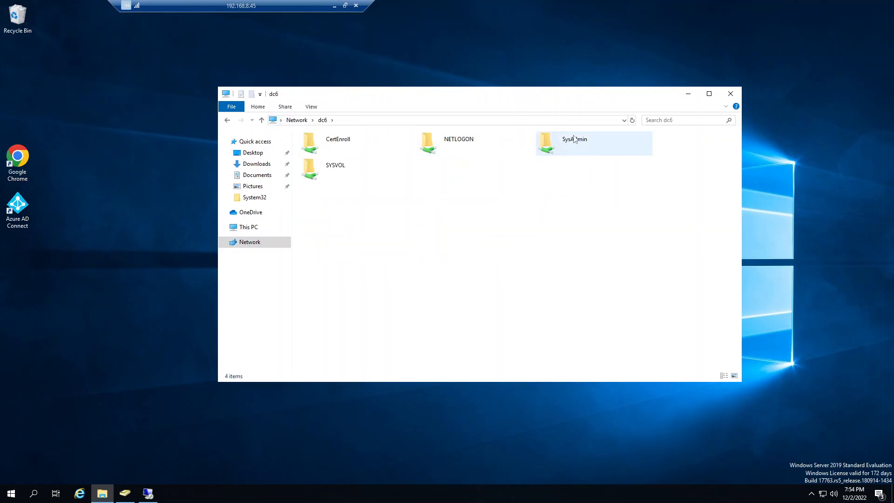
pyautogui.rightClick(573, 139)
pyautogui.click(603, 251)
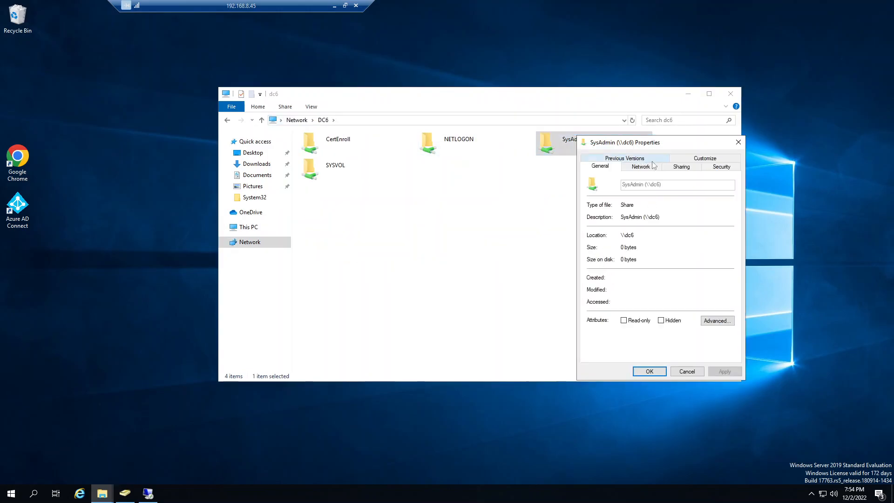
# Step: Check the SysAdmin share's sharing settings, compare the NTFS permissions of Domain Users and Administrators, and close the properties
pyautogui.click(684, 168)
pyautogui.moveTo(668, 148); pyautogui.dragTo(488, 132)
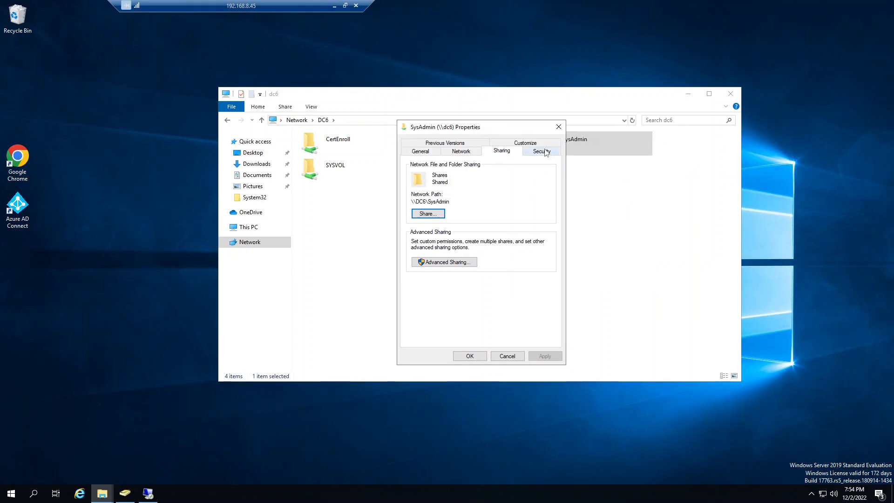
pyautogui.click(540, 150)
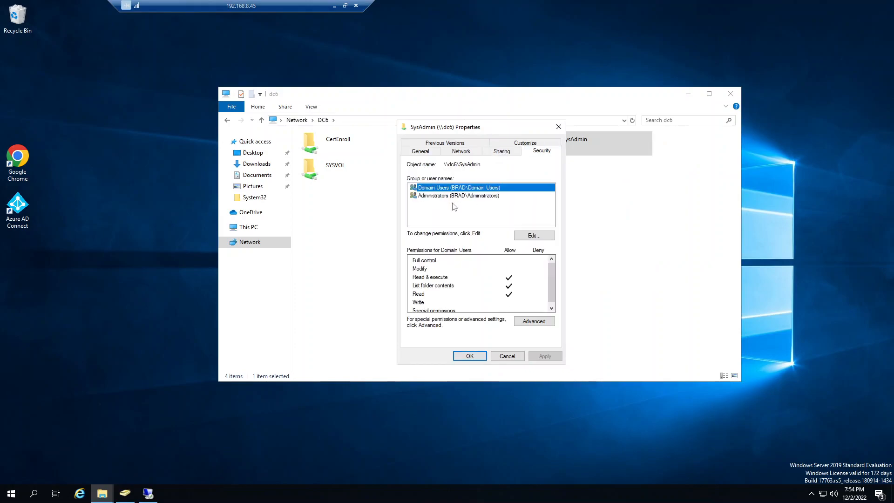
pyautogui.click(454, 196)
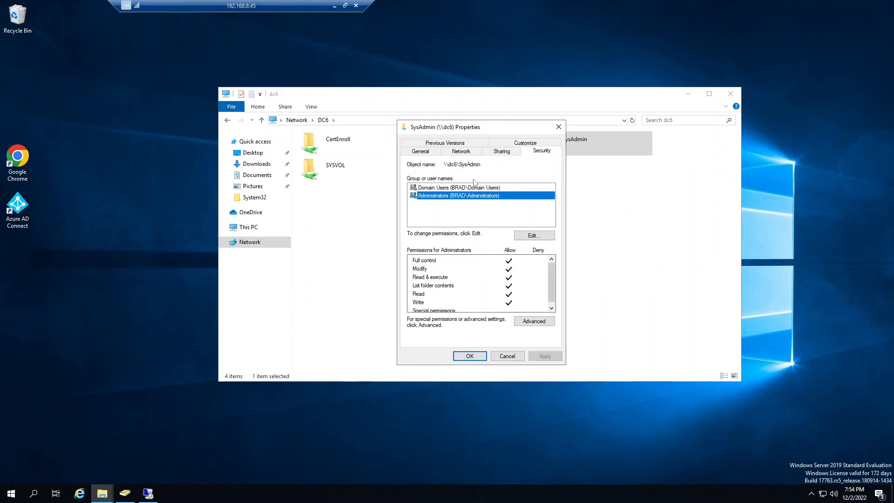
pyautogui.click(473, 187)
pyautogui.click(507, 356)
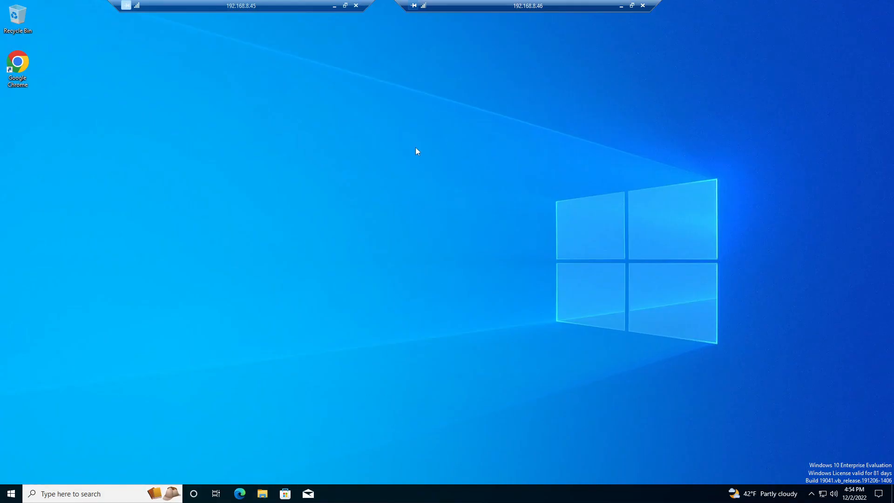
# Step: On the Windows 10 client, browse to \\dc6 and open the Job Descriptions folder under SysAdmin\HR
pyautogui.press('super+e')
pyautogui.click(408, 135)
pyautogui.write('\\dc6')
pyautogui.press('Return')
pyautogui.doubleClick(529, 151)
pyautogui.doubleClick(280, 162)
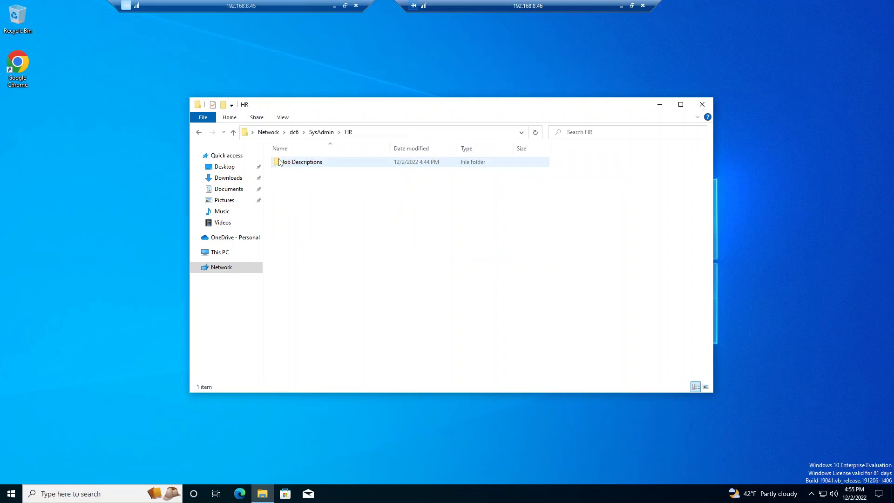
pyautogui.doubleClick(280, 162)
# Step: Create a new folder named "We Did it" inside Job Descriptions
pyautogui.rightClick(310, 230)
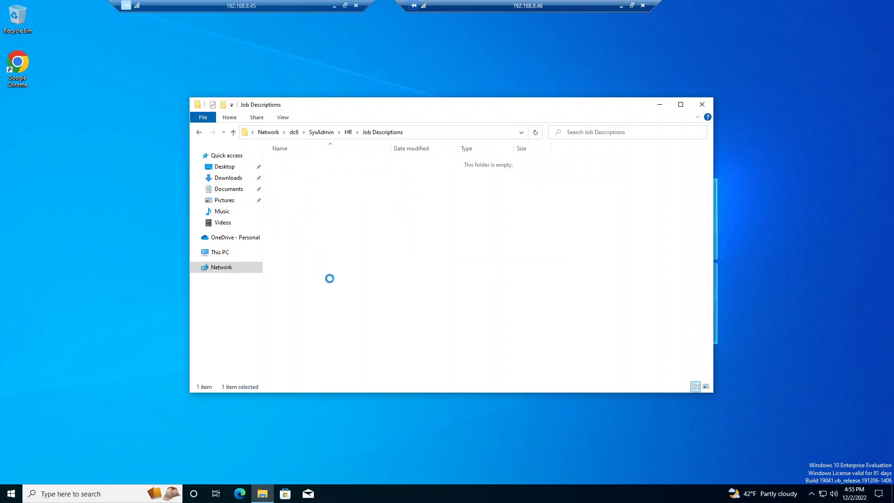
pyautogui.moveTo(356, 318)
pyautogui.click(430, 320)
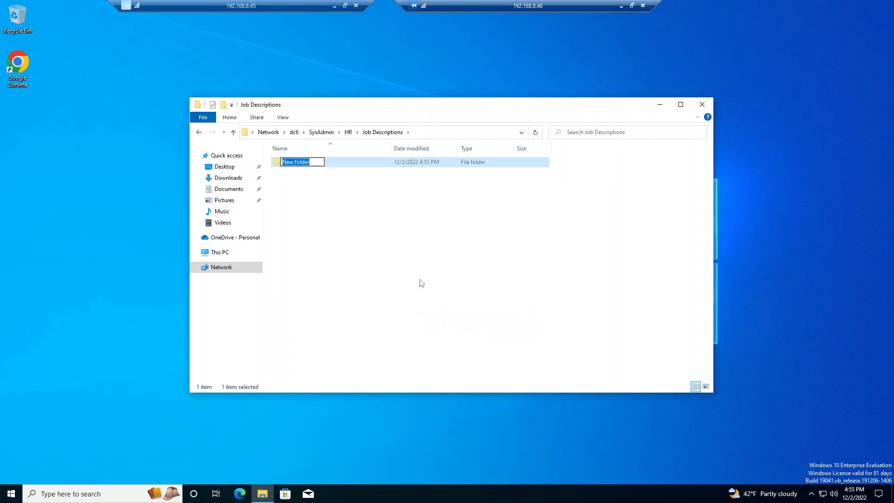
pyautogui.write('We Did it')
pyautogui.press('Return')
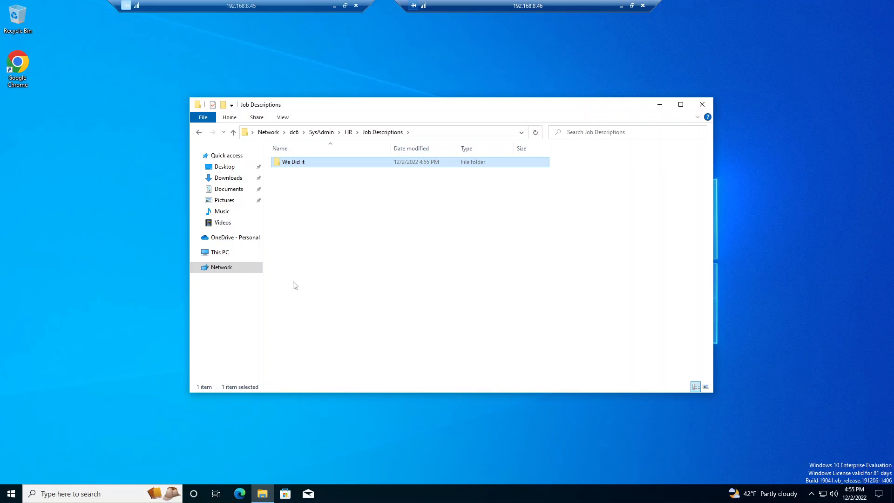
# Step: Delete the "We Did it" folder from Job Descriptions and return to the HR folder
pyautogui.click(199, 133)
pyautogui.doubleClick(303, 163)
pyautogui.rightClick(305, 228)
pyautogui.click(289, 162)
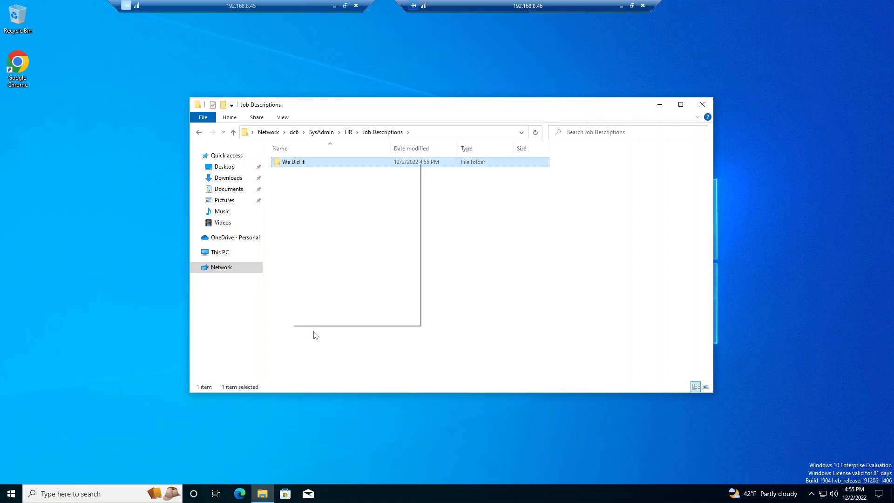
pyautogui.rightClick(291, 162)
pyautogui.click(312, 294)
pyautogui.click(474, 284)
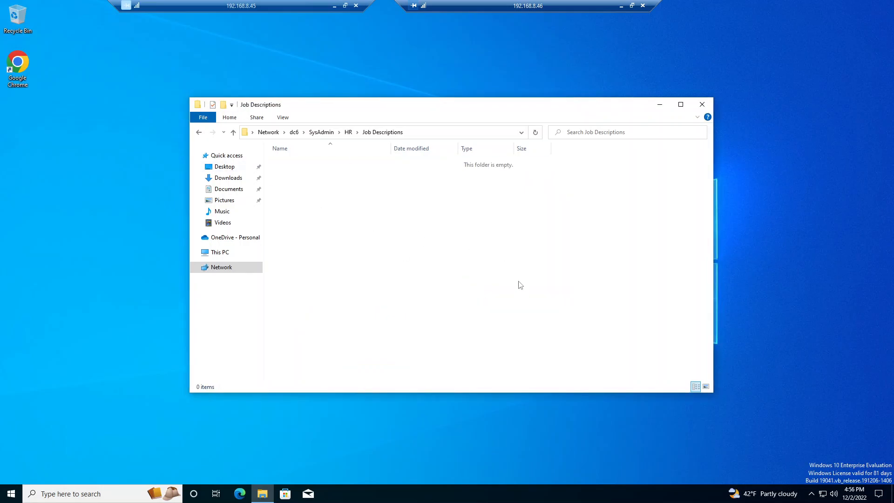
pyautogui.click(348, 133)
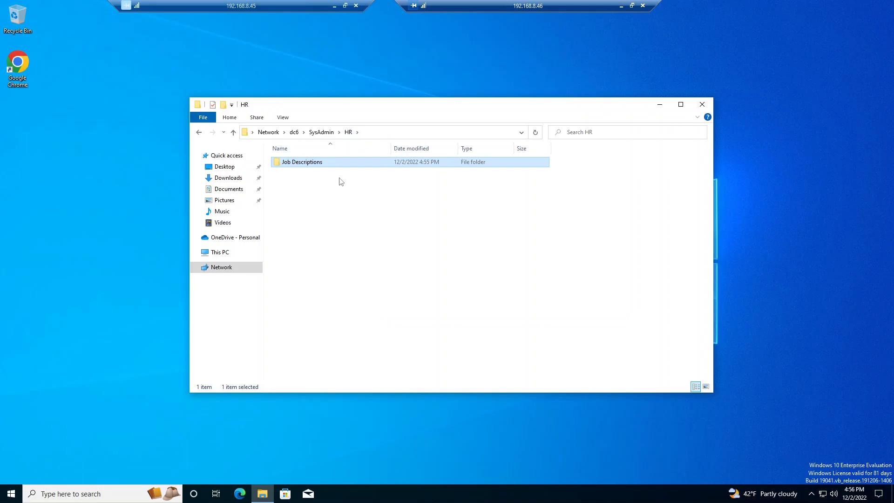
# Step: On the server, browse to SysAdmin\HR and check the NTFS permissions of the Job Descriptions folder
pyautogui.click(620, 7)
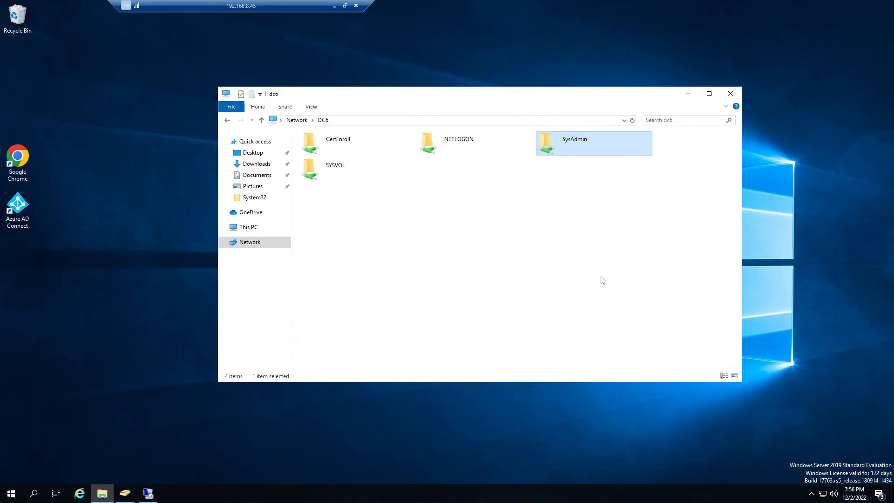
pyautogui.doubleClick(587, 144)
pyautogui.click(314, 148)
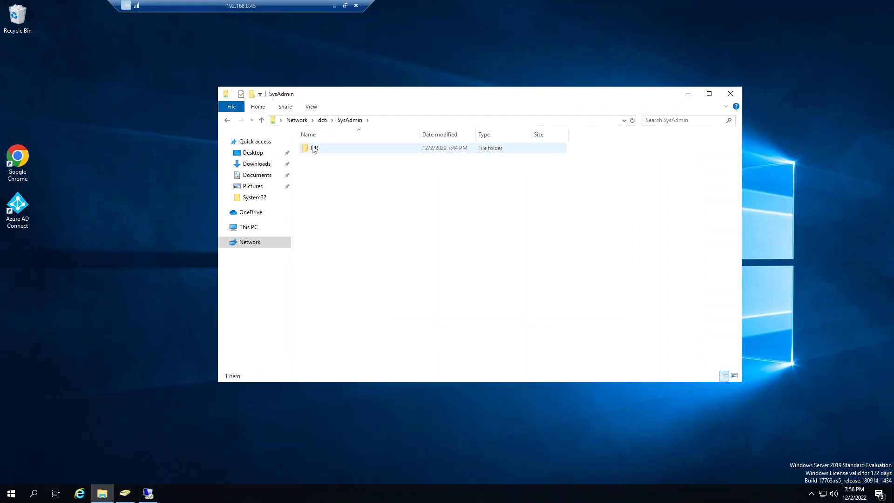
pyautogui.doubleClick(314, 148)
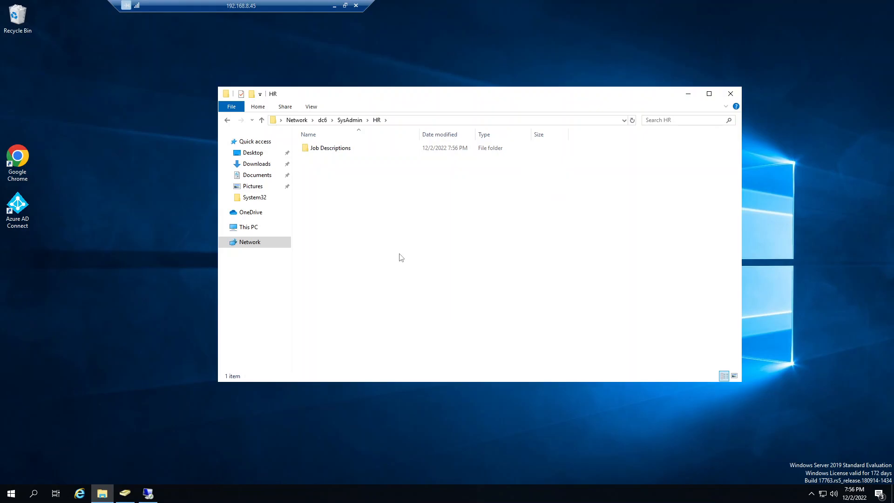
pyautogui.rightClick(344, 149)
pyautogui.click(378, 294)
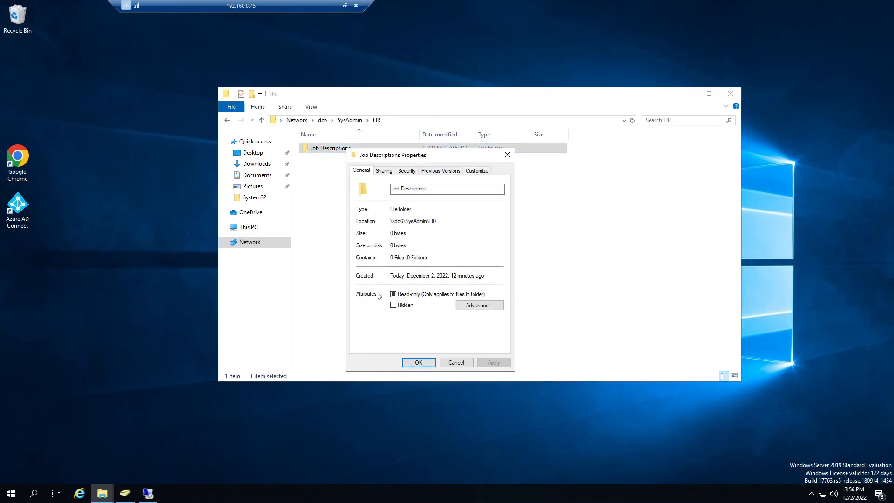
pyautogui.click(407, 171)
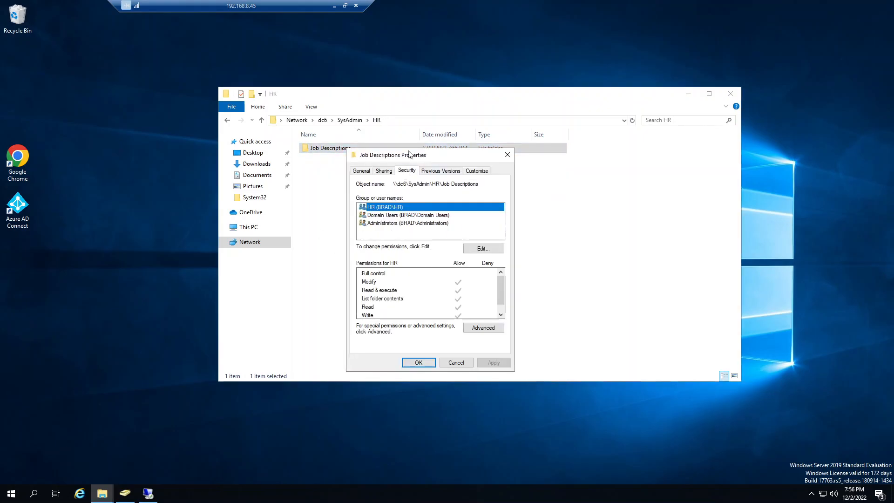
pyautogui.moveTo(428, 248); pyautogui.dragTo(516, 172)
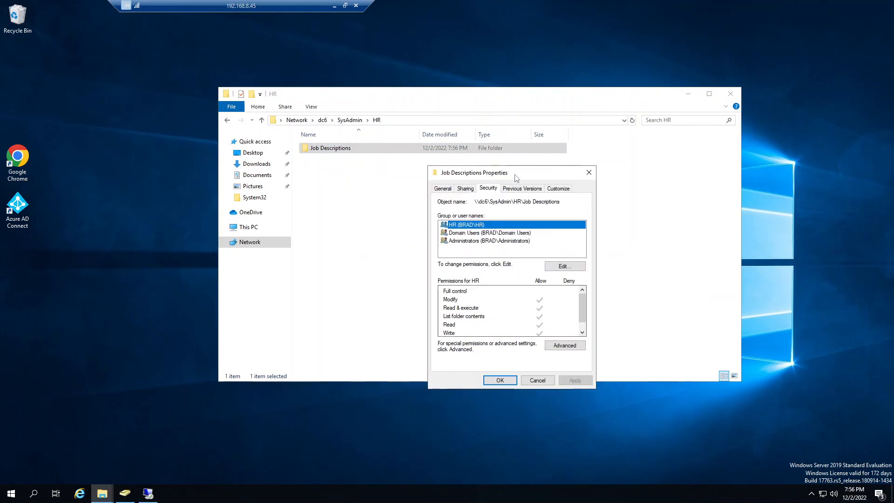
pyautogui.click(536, 380)
# Step: Return to \\dc6 and check the SysAdmin share's NTFS permissions for Domain Users and Administrators
pyautogui.click(228, 121)
pyautogui.click(227, 121)
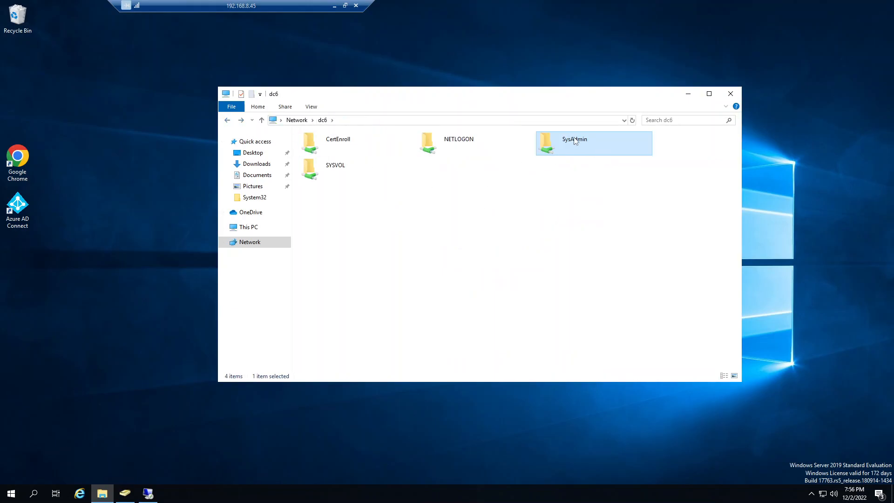
pyautogui.rightClick(575, 139)
pyautogui.click(603, 253)
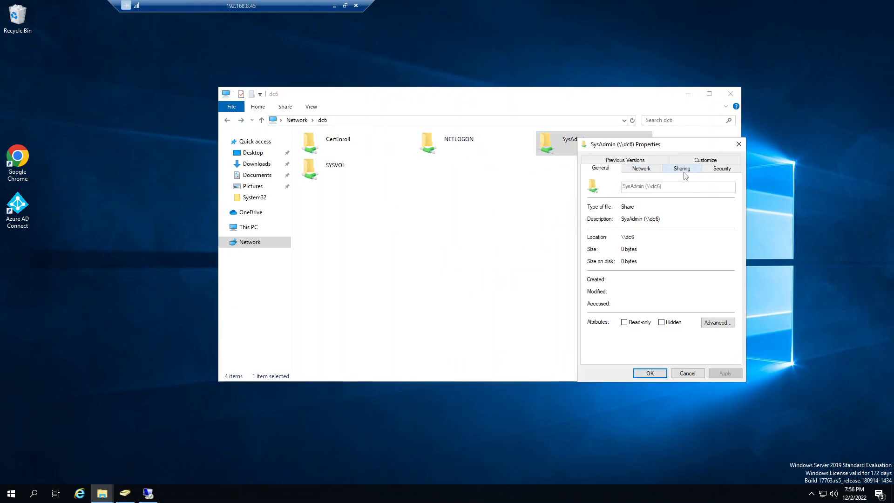
pyautogui.click(722, 169)
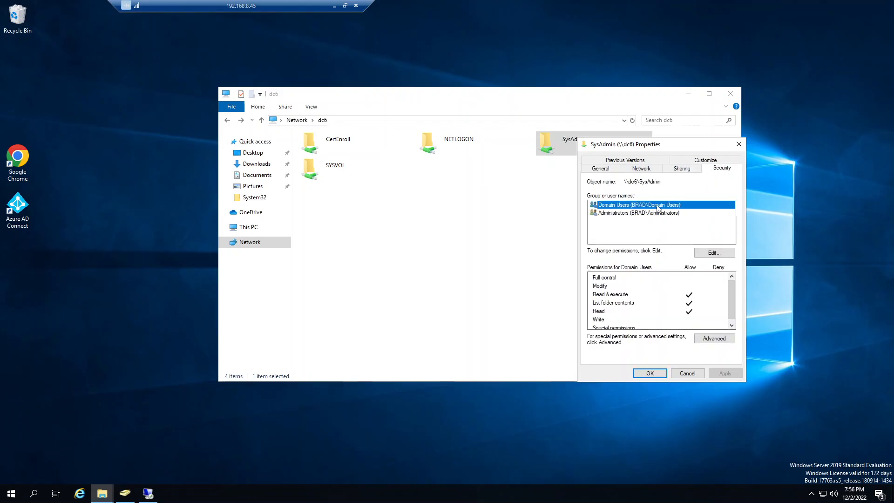
pyautogui.click(632, 213)
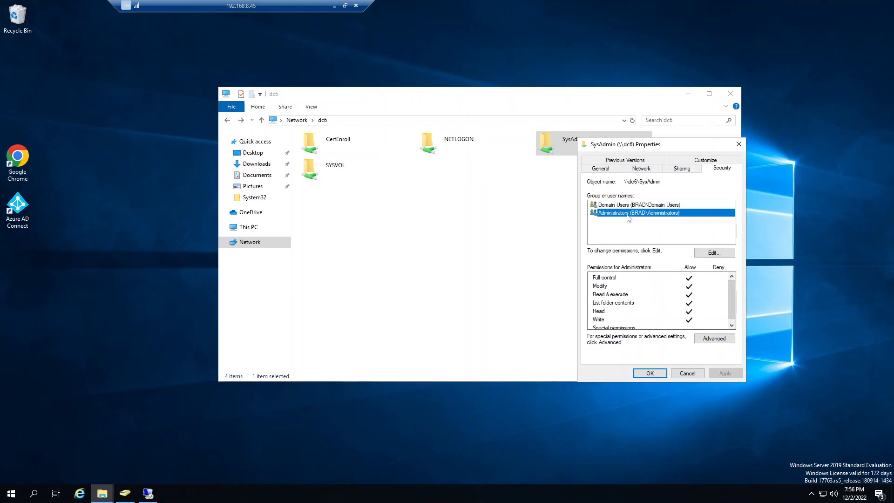
pyautogui.click(687, 373)
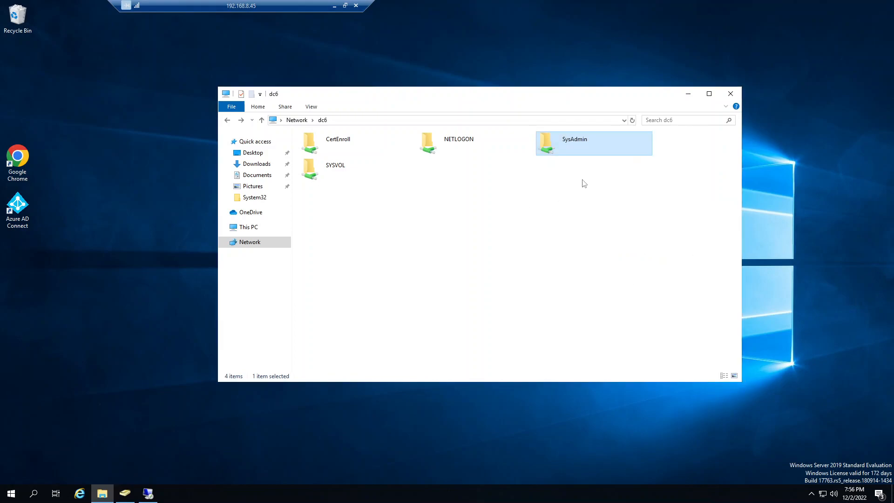
# Step: Open the SysAdmin share and check the HR group's NTFS permissions on the HR folder
pyautogui.doubleClick(568, 156)
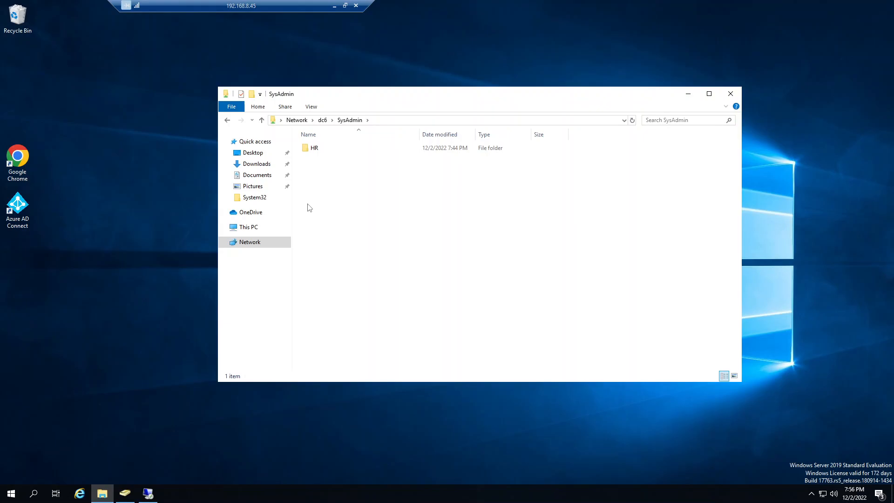
pyautogui.rightClick(320, 148)
pyautogui.click(347, 295)
pyautogui.click(378, 173)
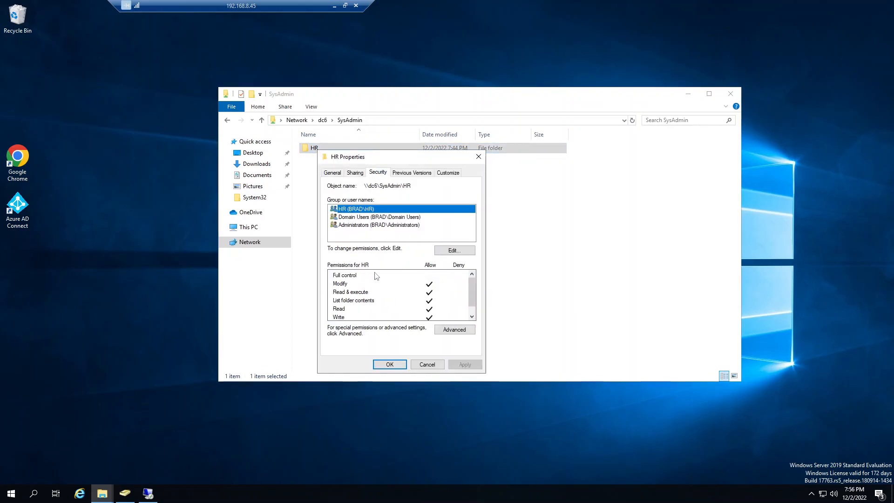
pyautogui.scroll(-1, 377, 279)
pyautogui.click(427, 364)
# Step: Open the HR folder and check the HR group's inherited permissions on Job Descriptions
pyautogui.doubleClick(332, 150)
pyautogui.click(321, 148)
pyautogui.rightClick(316, 148)
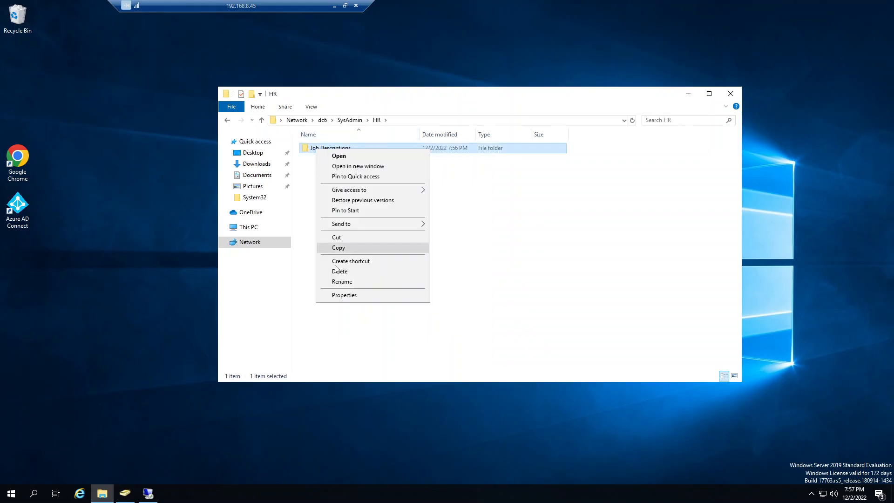
pyautogui.click(352, 294)
pyautogui.click(380, 171)
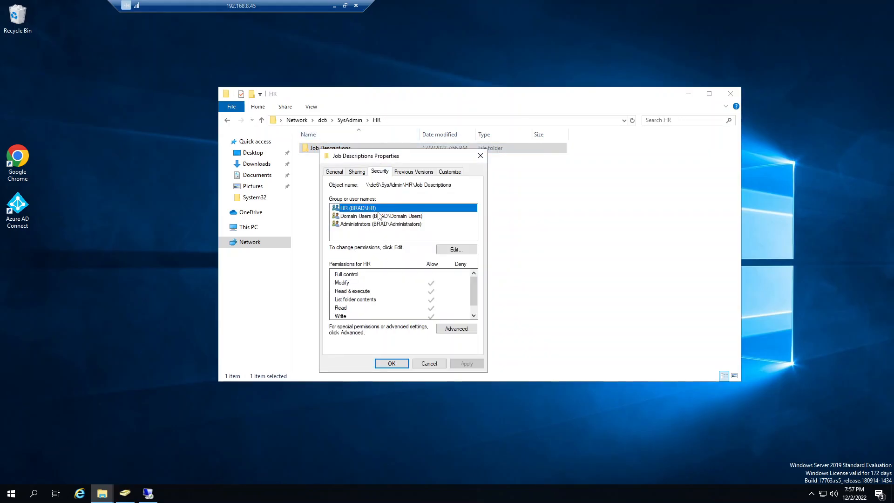
pyautogui.click(422, 367)
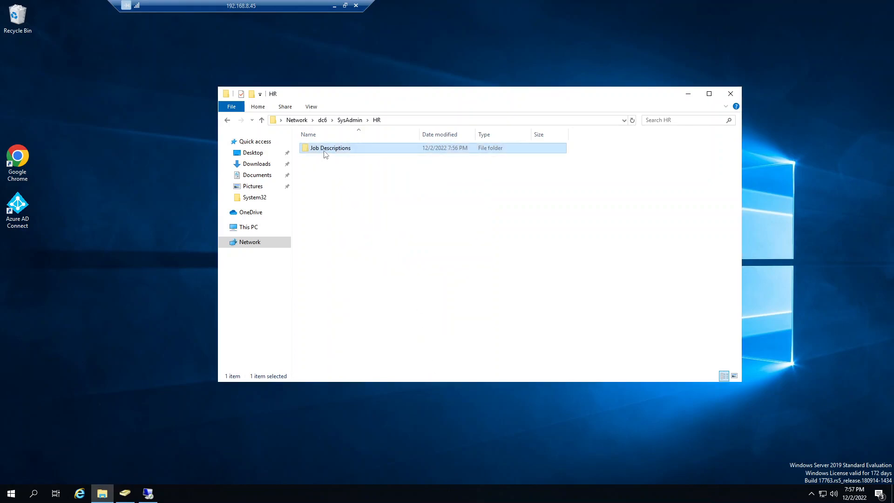
pyautogui.doubleClick(326, 151)
pyautogui.rightClick(344, 200)
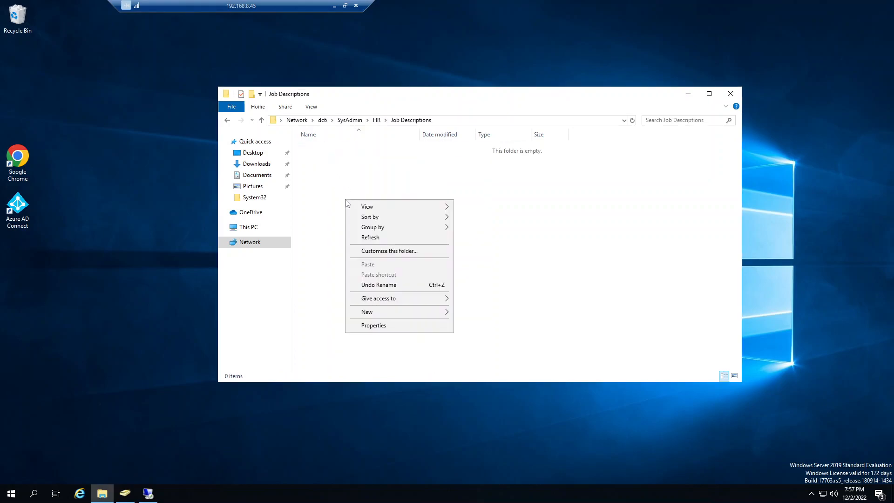
pyautogui.click(325, 273)
pyautogui.hotkey('alt', 'Left')
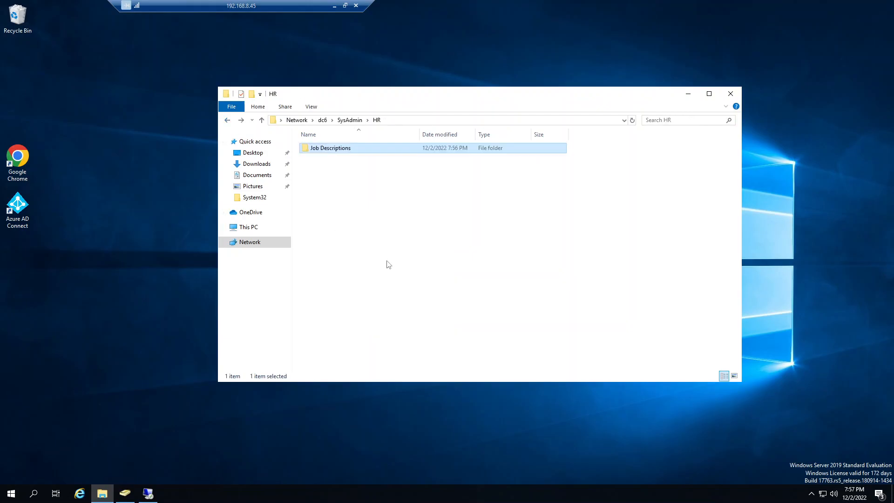
pyautogui.rightClick(367, 234)
# Step: Open the advanced security settings of Job Descriptions and try to remove the inherited Domain Users entry
pyautogui.rightClick(315, 149)
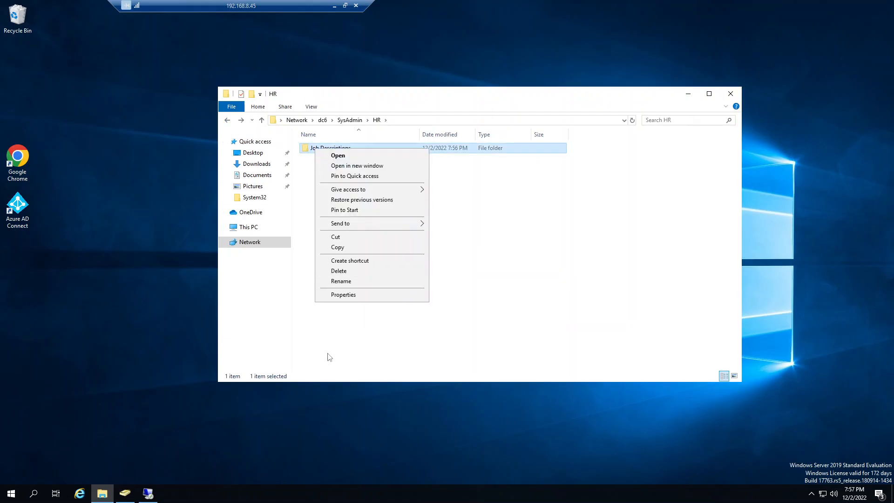
pyautogui.click(338, 296)
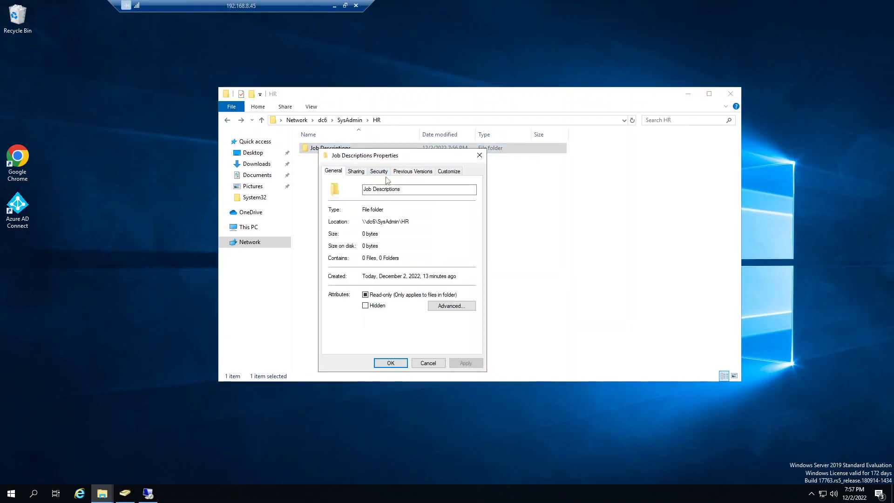
pyautogui.click(380, 171)
pyautogui.click(456, 326)
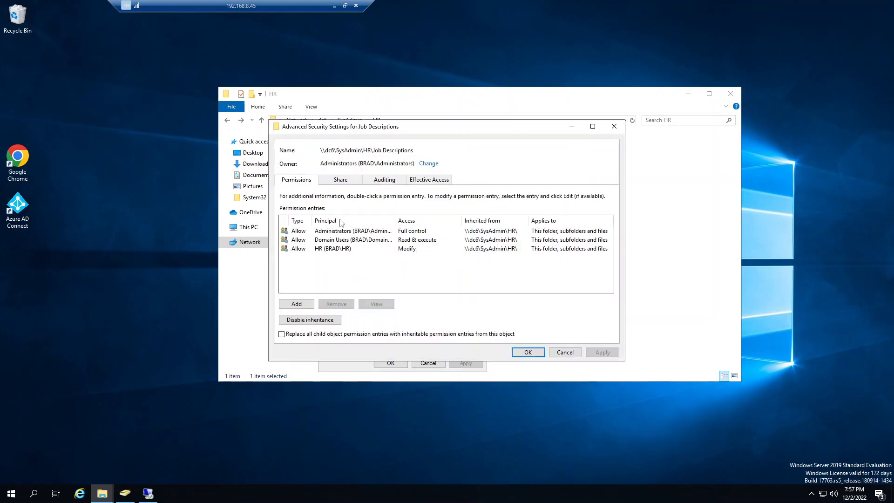
pyautogui.click(340, 240)
pyautogui.click(336, 304)
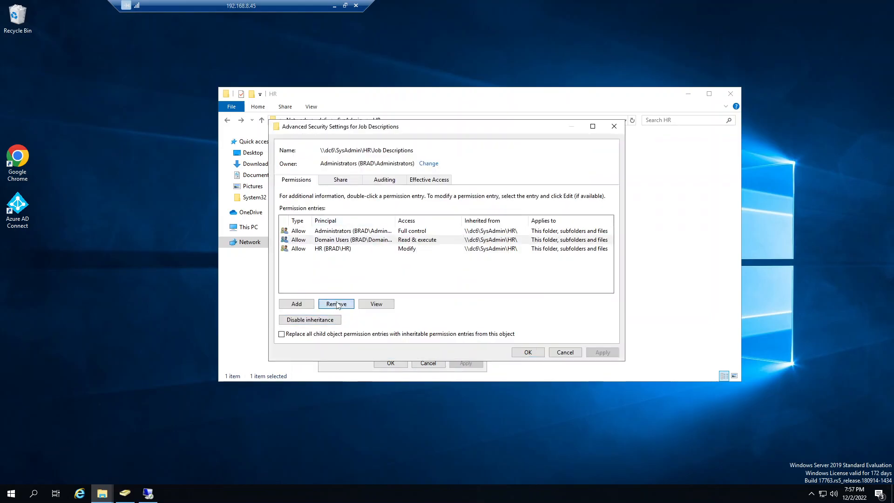
pyautogui.click(508, 289)
# Step: Disable inheritance on Job Descriptions, converting the inherited permissions to explicit ones, and remove the Domain Users entry
pyautogui.click(308, 319)
pyautogui.click(409, 233)
pyautogui.click(338, 239)
pyautogui.click(336, 304)
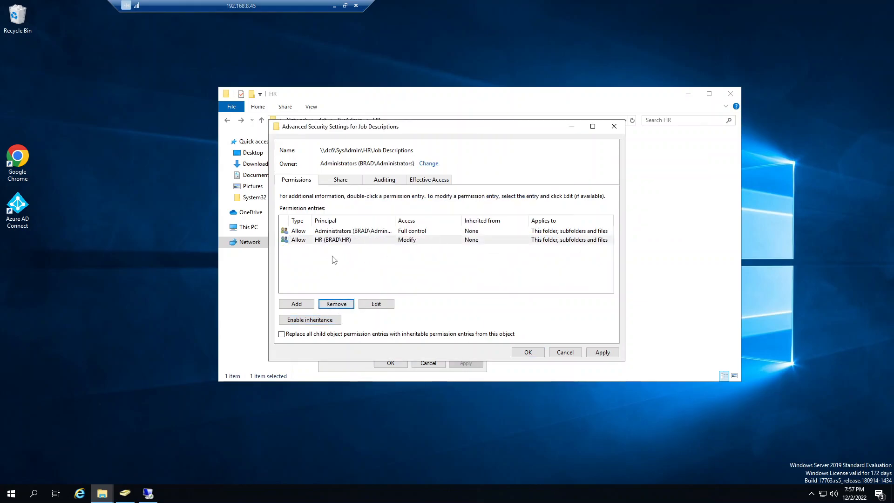
# Step: Remove the HR group's permission entry from Job Descriptions and apply the advanced security settings
pyautogui.click(337, 231)
pyautogui.click(339, 240)
pyautogui.click(336, 303)
pyautogui.click(602, 352)
pyautogui.click(528, 352)
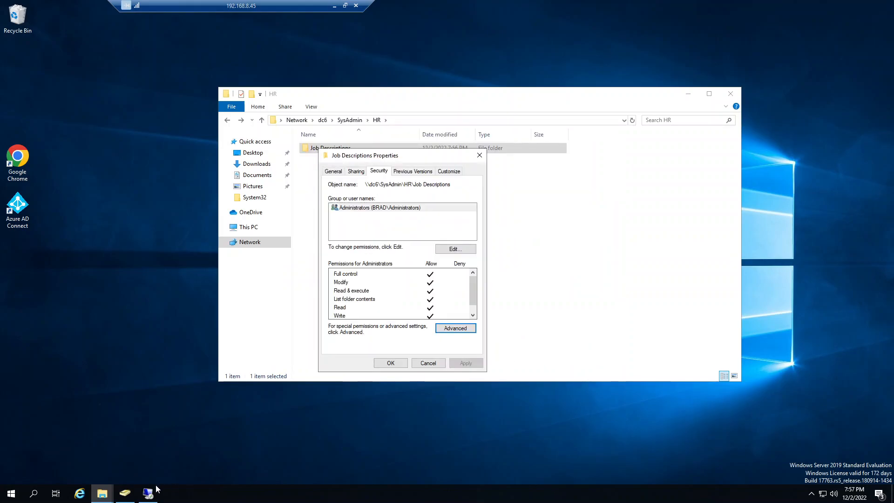
# Step: Switch to Active Directory Users and Computers and check the test user's group memberships, including Help Desk and HR
pyautogui.click(125, 493)
pyautogui.doubleClick(116, 255)
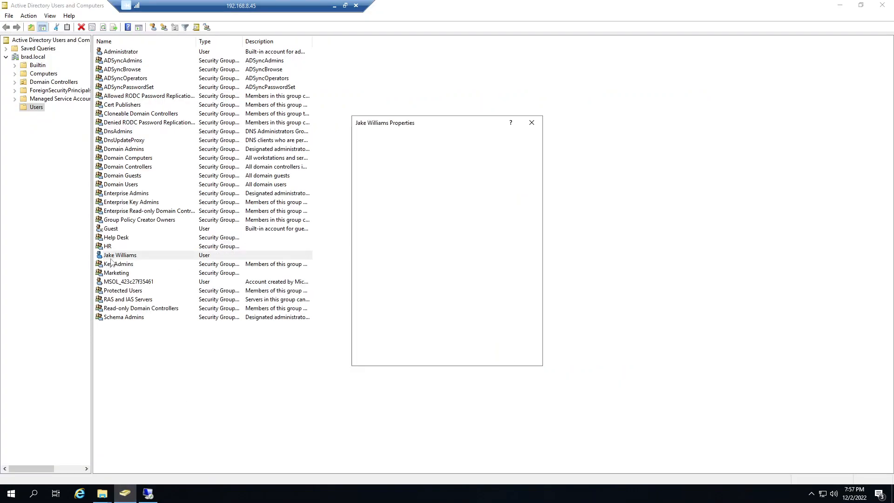
pyautogui.click(380, 154)
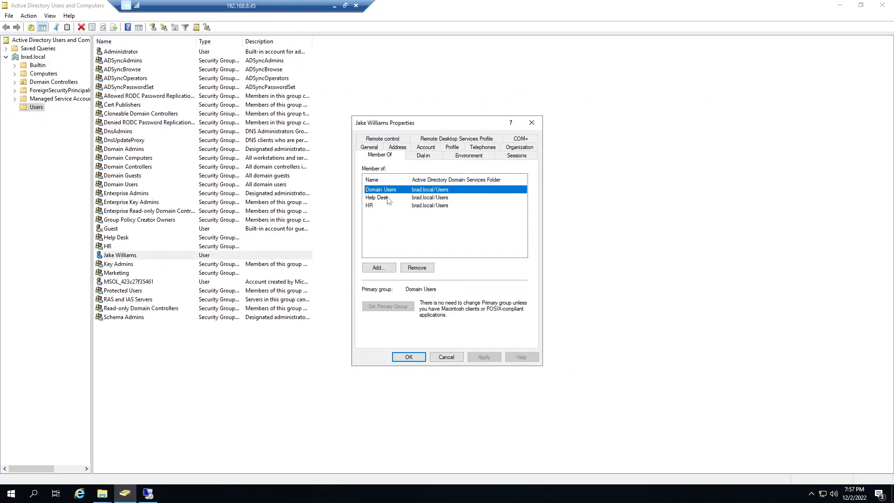
pyautogui.click(389, 198)
pyautogui.click(388, 205)
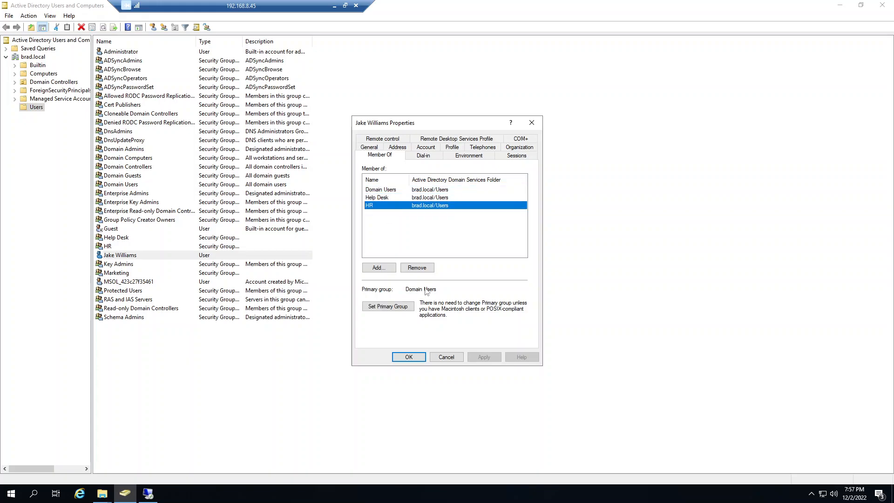
pyautogui.click(406, 358)
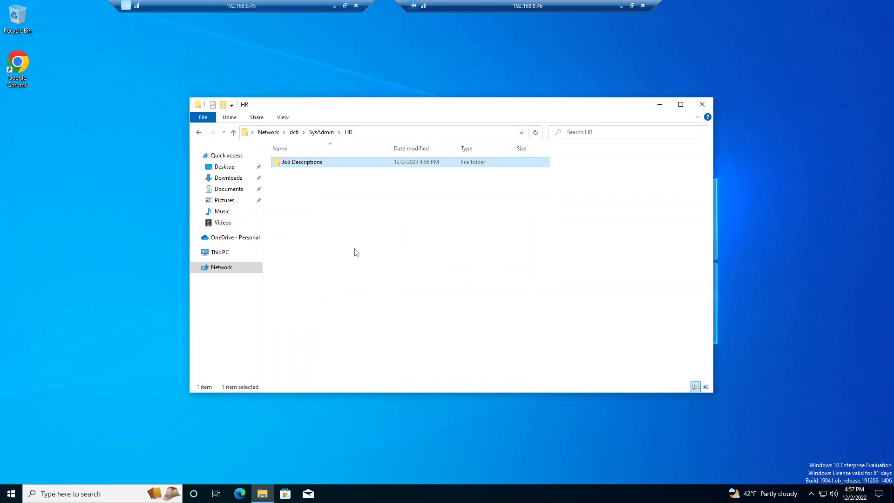
# Step: On the Windows 10 client, check the security properties of Job Descriptions and try to open the folder
pyautogui.click(295, 180)
pyautogui.rightClick(293, 166)
pyautogui.click(310, 374)
pyautogui.click(333, 186)
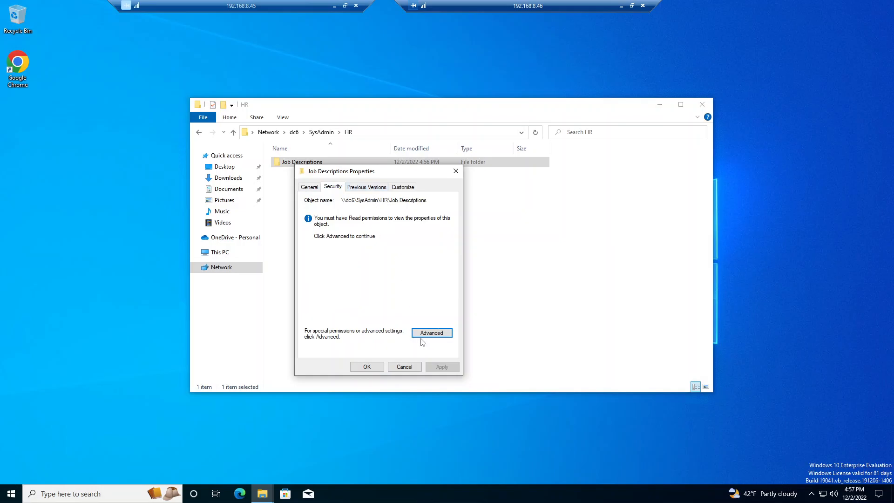
pyautogui.click(404, 367)
pyautogui.doubleClick(317, 163)
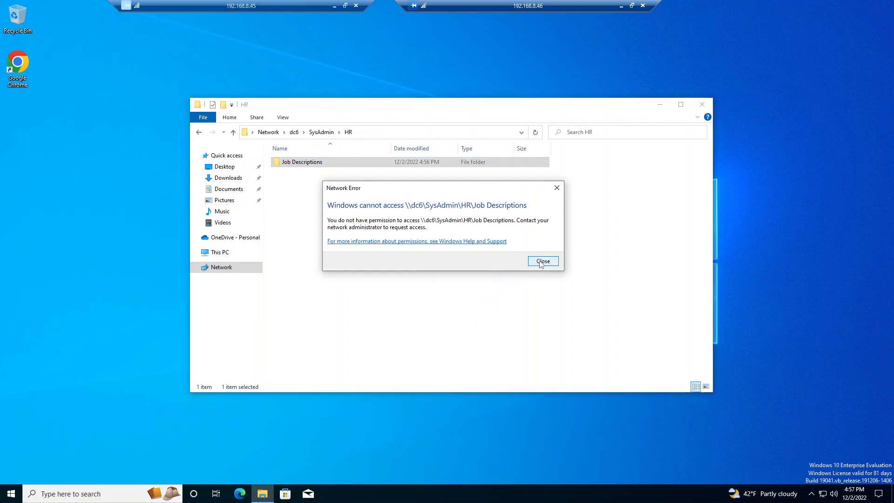
pyautogui.click(541, 262)
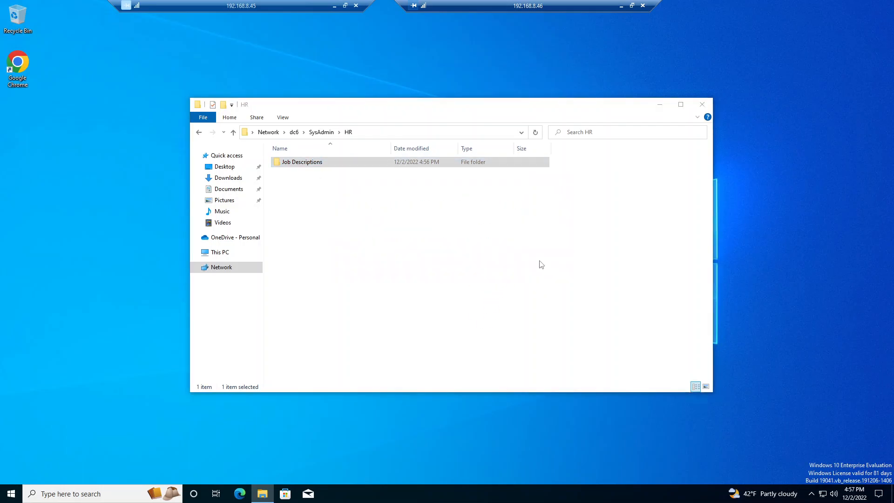
# Step: Recheck the security properties of the Job Descriptions folder from the Windows 10 client, leaving them unchanged
pyautogui.rightClick(289, 163)
pyautogui.click(317, 318)
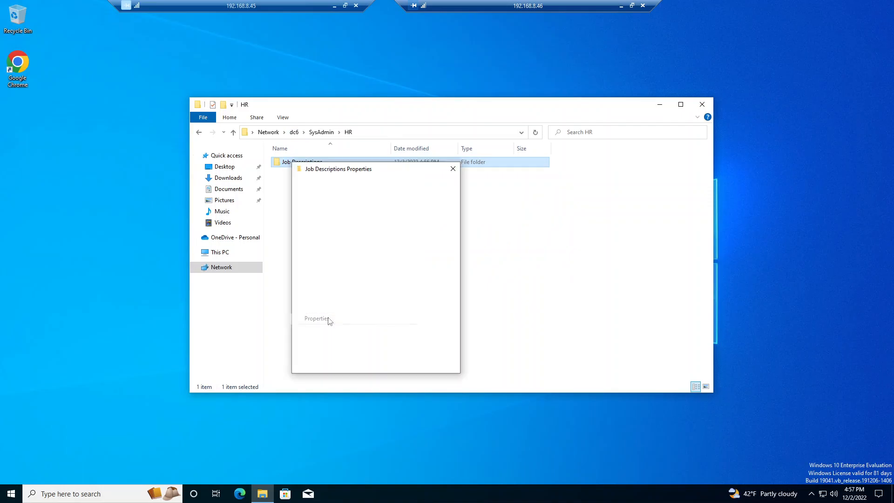
pyautogui.click(330, 185)
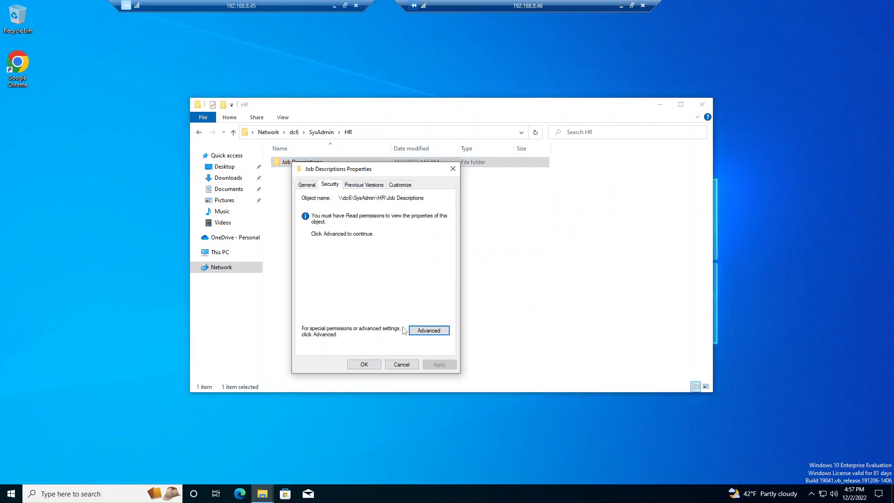
pyautogui.click(398, 365)
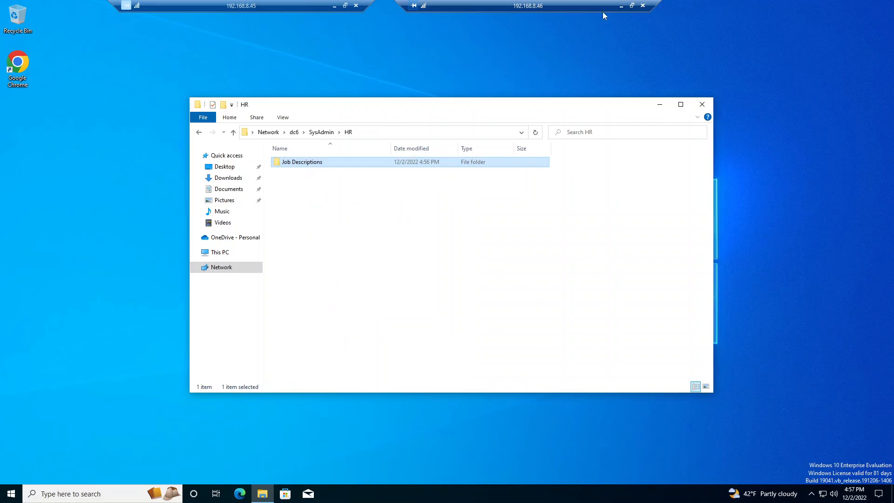
# Step: Switch back to the domain controller and review the security permissions of the Job Descriptions folder
pyautogui.click(620, 7)
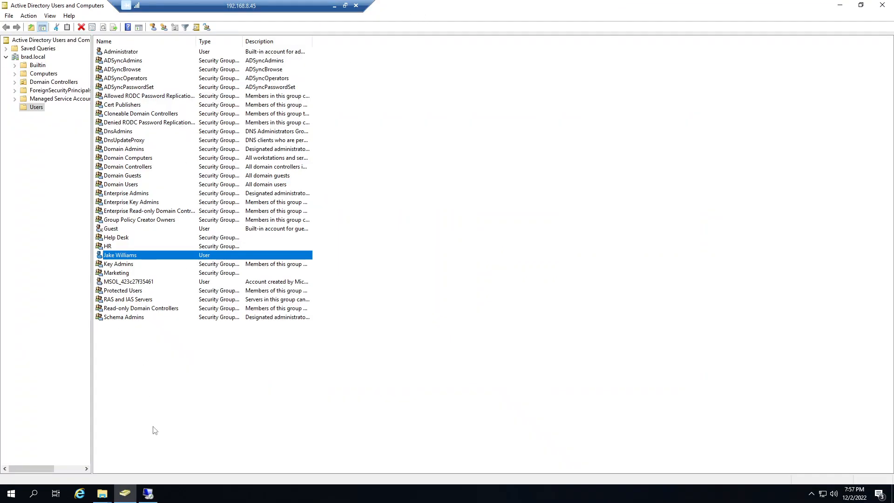
pyautogui.moveTo(103, 498)
pyautogui.click(143, 442)
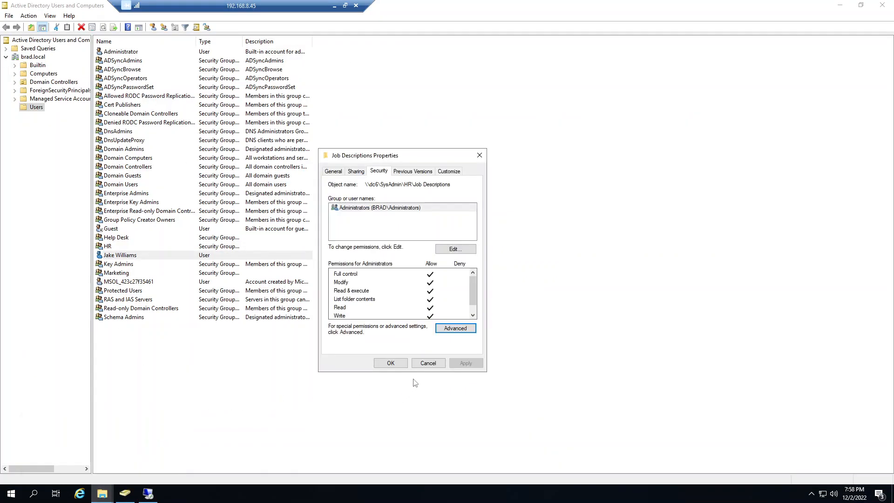
pyautogui.click(419, 366)
pyautogui.click(102, 494)
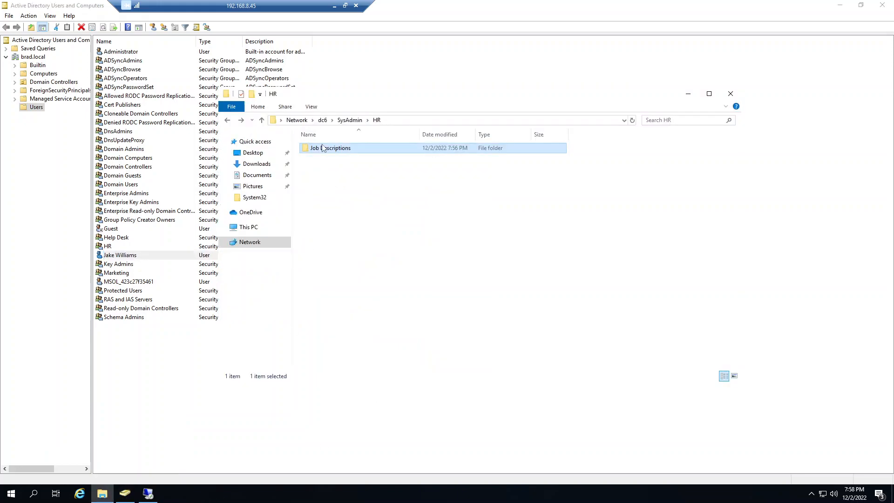
pyautogui.rightClick(324, 148)
pyautogui.click(353, 291)
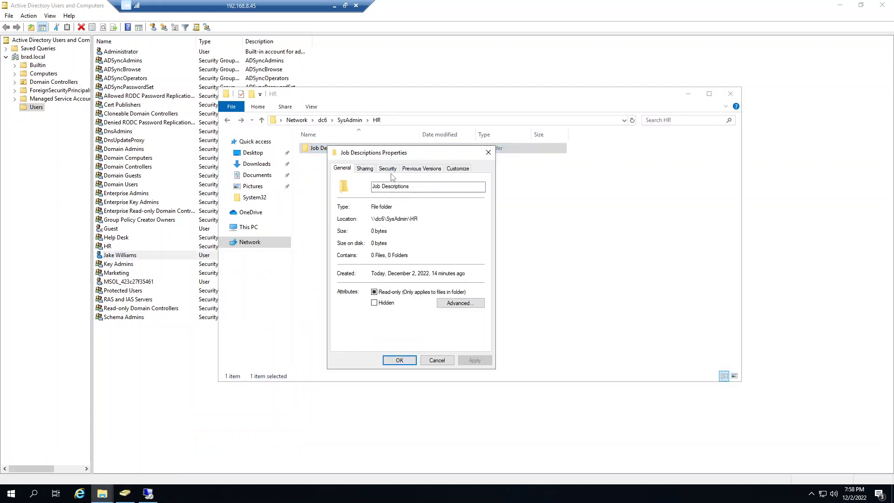
pyautogui.click(389, 169)
pyautogui.click(435, 360)
# Step: Create a subfolder named Marketing inside Job Descriptions
pyautogui.doubleClick(336, 150)
pyautogui.rightClick(341, 199)
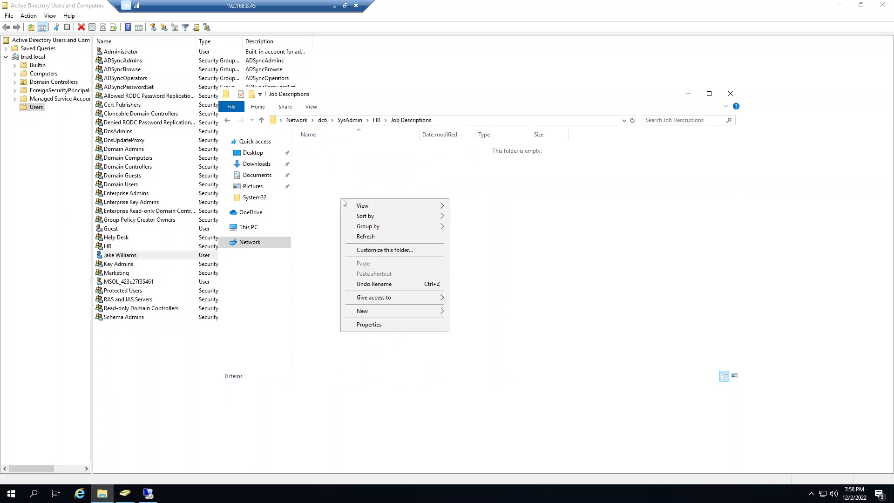
pyautogui.moveTo(386, 311)
pyautogui.click(469, 312)
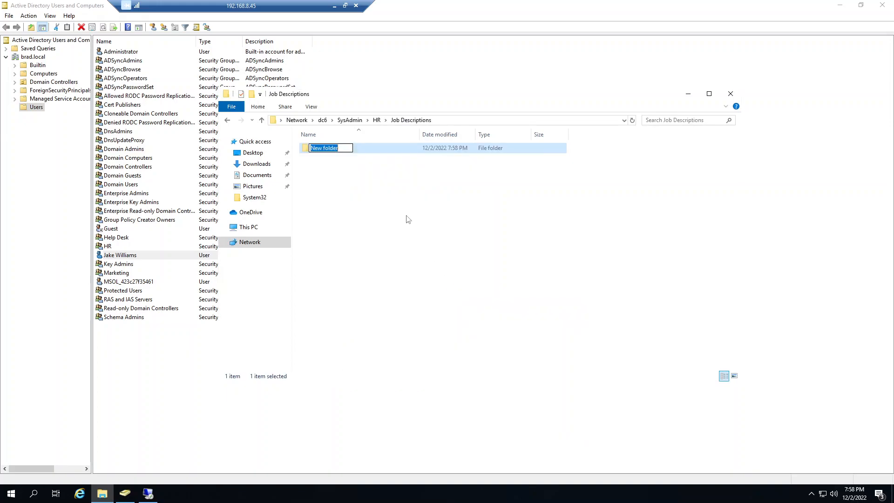
pyautogui.write('Marketing')
pyautogui.press('Return')
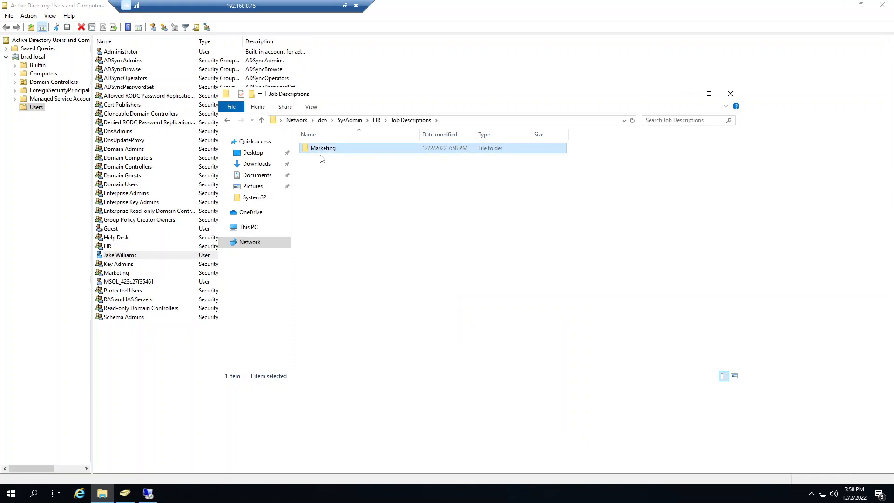
# Step: Examine the Marketing folder's advanced security settings, widening the inheritance source column to read the full path
pyautogui.rightClick(321, 149)
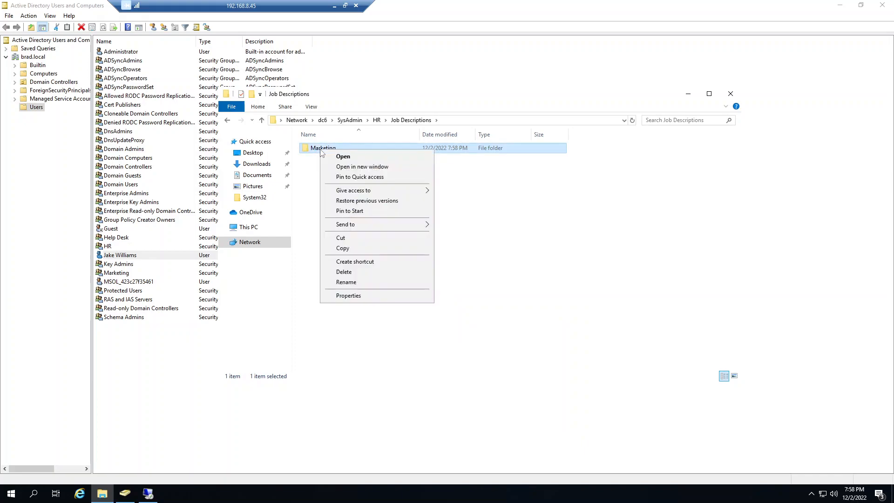
pyautogui.click(349, 296)
pyautogui.click(383, 172)
pyautogui.click(362, 173)
pyautogui.click(383, 171)
pyautogui.click(469, 329)
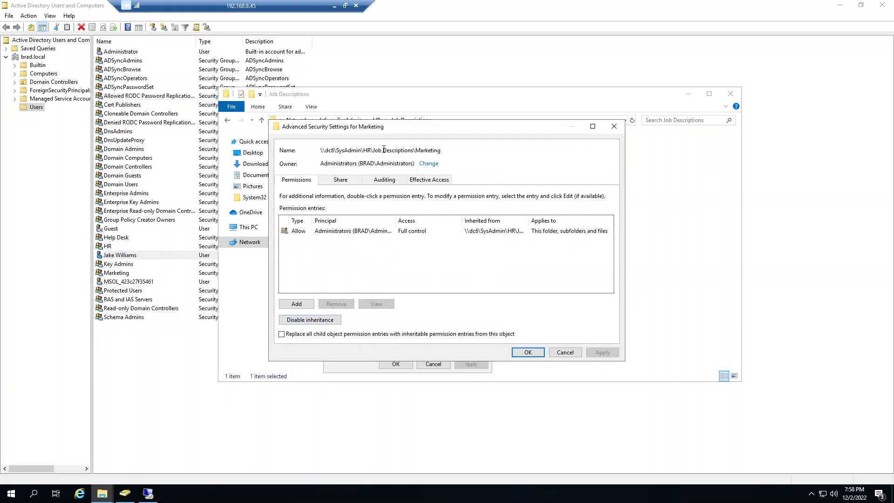
pyautogui.moveTo(415, 149); pyautogui.dragTo(377, 148)
pyautogui.click(471, 285)
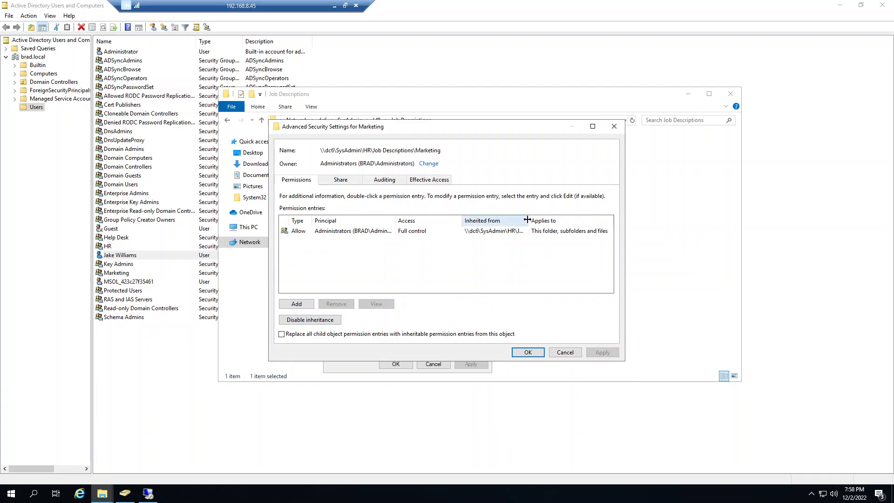
pyautogui.moveTo(609, 224); pyautogui.dragTo(609, 224)
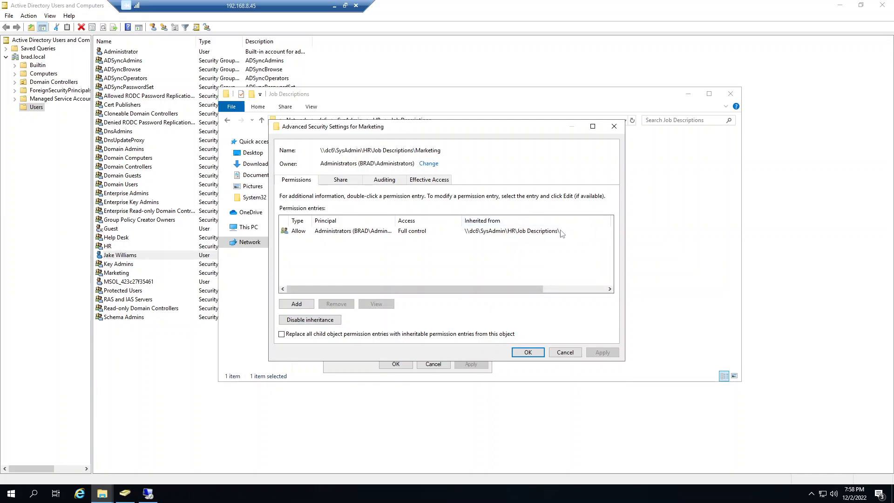
# Step: Add an Allow permission entry for the Marketing group with Modify rights on the Marketing folder and apply it
pyautogui.click(298, 305)
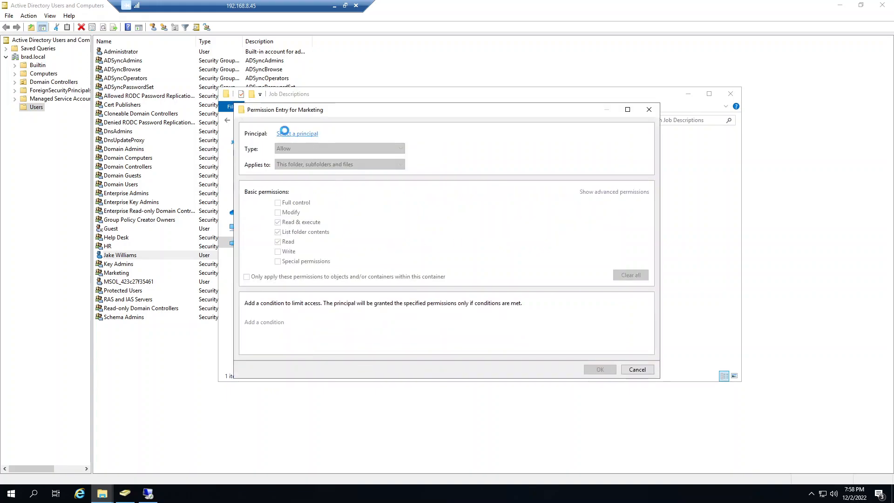
pyautogui.click(291, 133)
pyautogui.write('Marke')
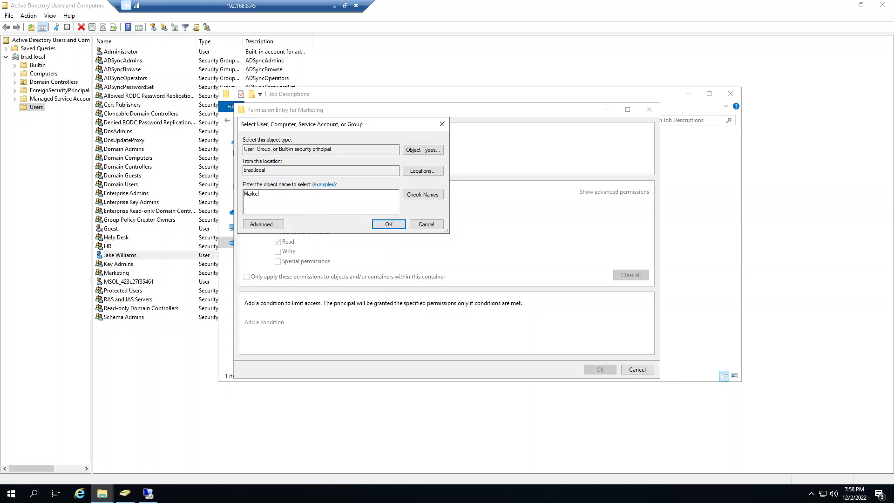
pyautogui.write('ting')
pyautogui.click(378, 223)
pyautogui.click(278, 212)
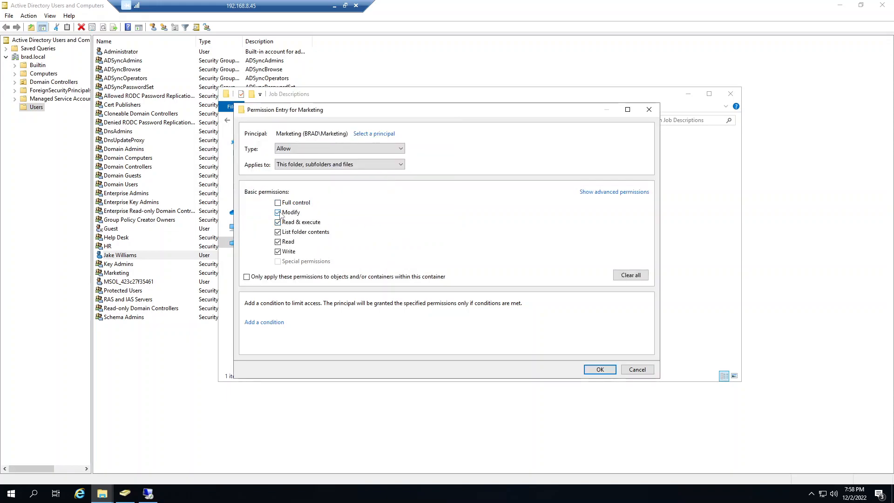
pyautogui.click(600, 369)
pyautogui.click(602, 353)
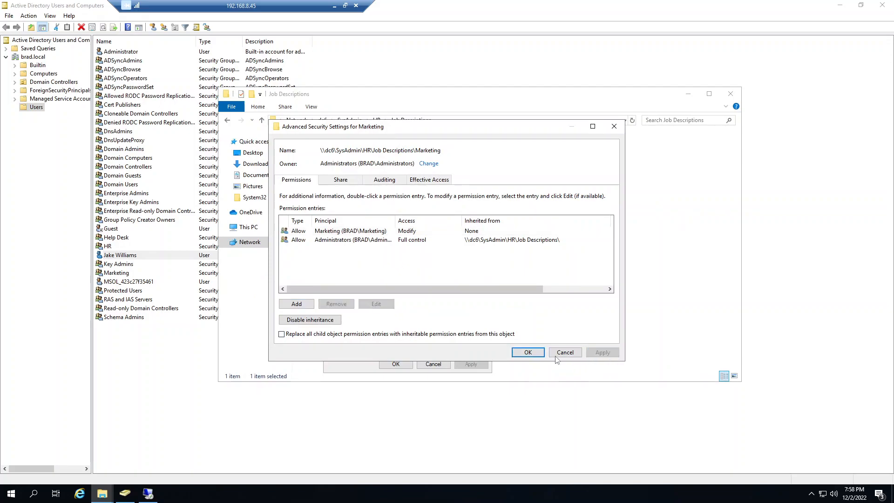
pyautogui.click(528, 352)
pyautogui.click(392, 365)
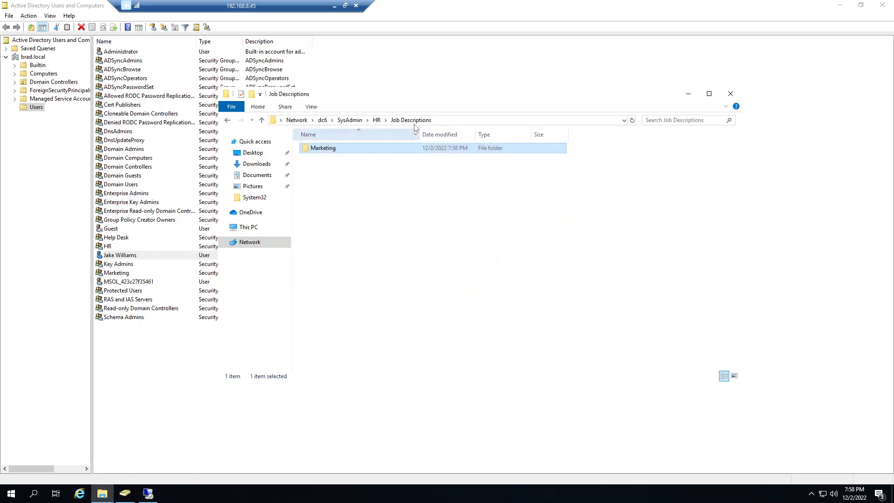
# Step: Return to the HR folder and open the advanced security settings of Job Descriptions
pyautogui.click(227, 120)
pyautogui.rightClick(336, 148)
pyautogui.click(369, 296)
pyautogui.click(399, 169)
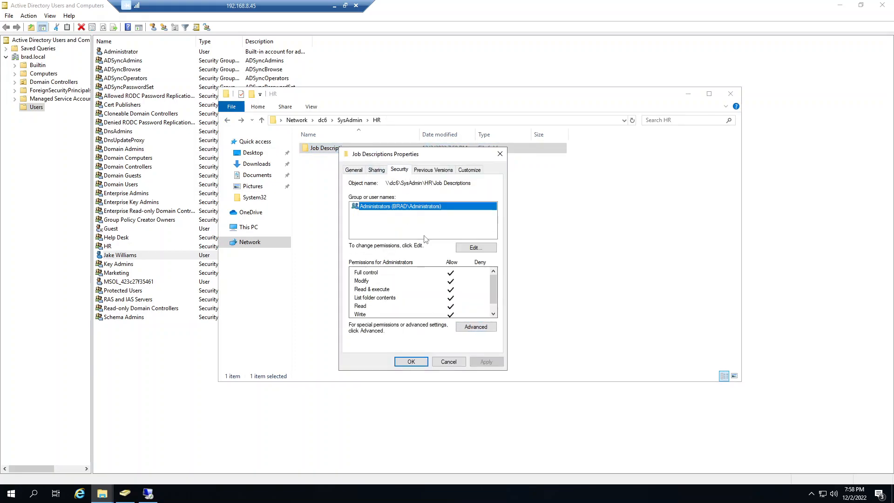
pyautogui.click(474, 327)
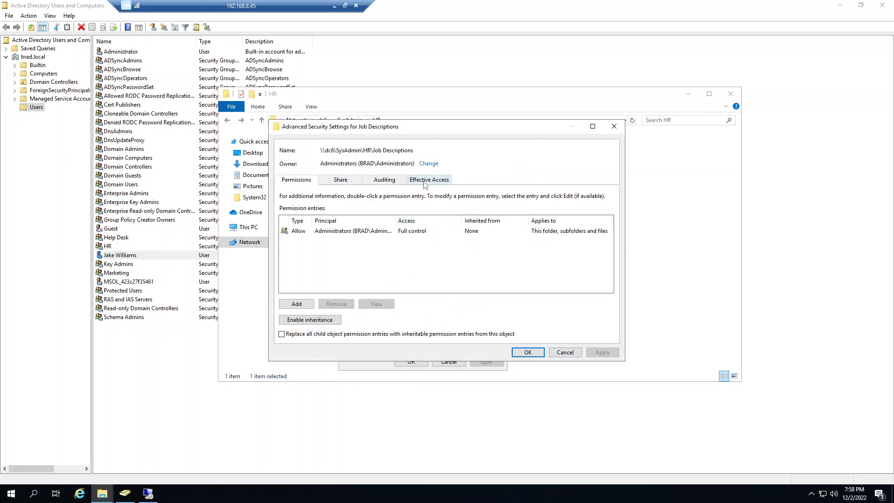
# Step: Evaluate the test user's effective access to Job Descriptions, review the full permission list, and close the properties
pyautogui.click(425, 181)
pyautogui.click(334, 223)
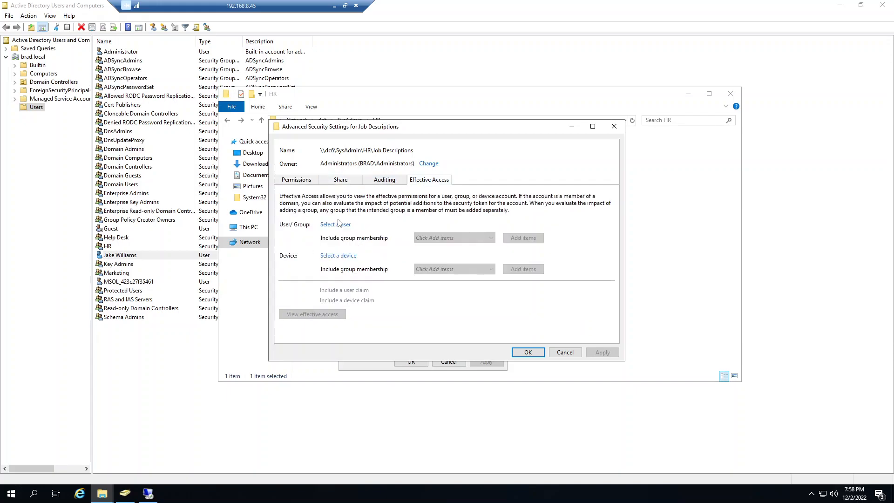
pyautogui.write('Jake')
pyautogui.click(457, 211)
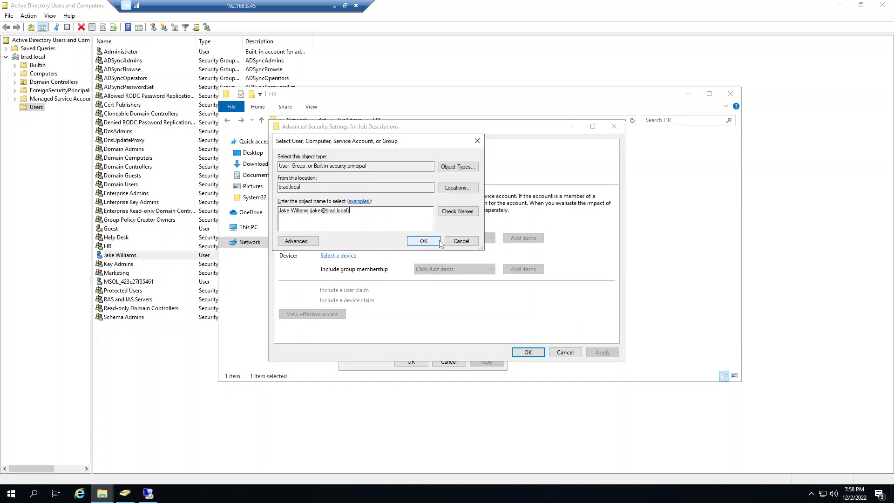
pyautogui.click(423, 240)
pyautogui.click(312, 313)
pyautogui.scroll(-3, 461, 317)
pyautogui.scroll(-1, 461, 318)
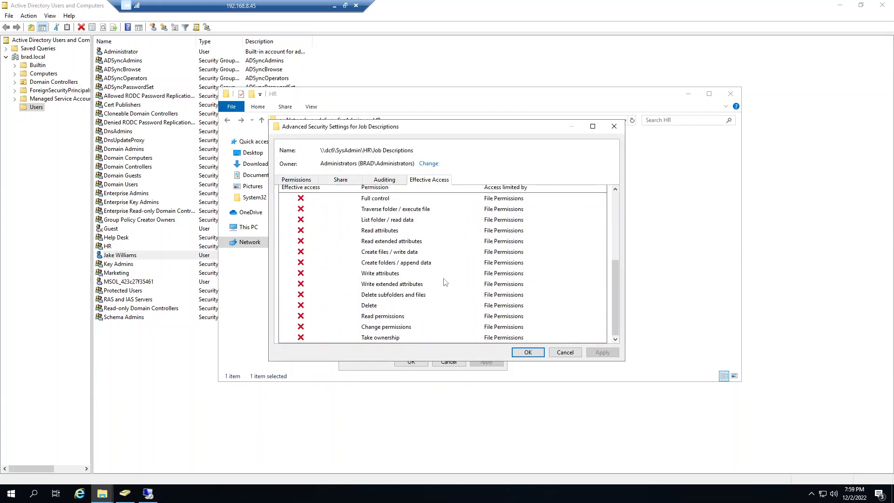
pyautogui.click(565, 352)
pyautogui.click(449, 362)
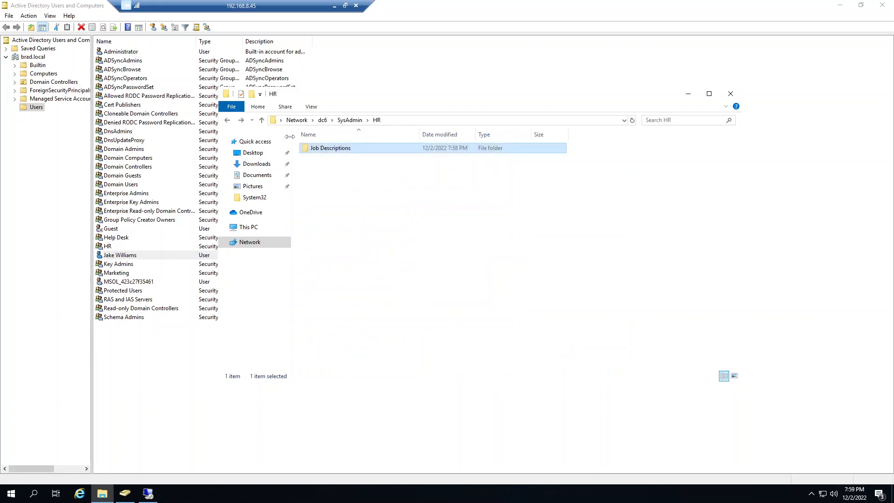
# Step: Open the advanced security settings of the Marketing folder inside Job Descriptions
pyautogui.doubleClick(335, 150)
pyautogui.rightClick(328, 149)
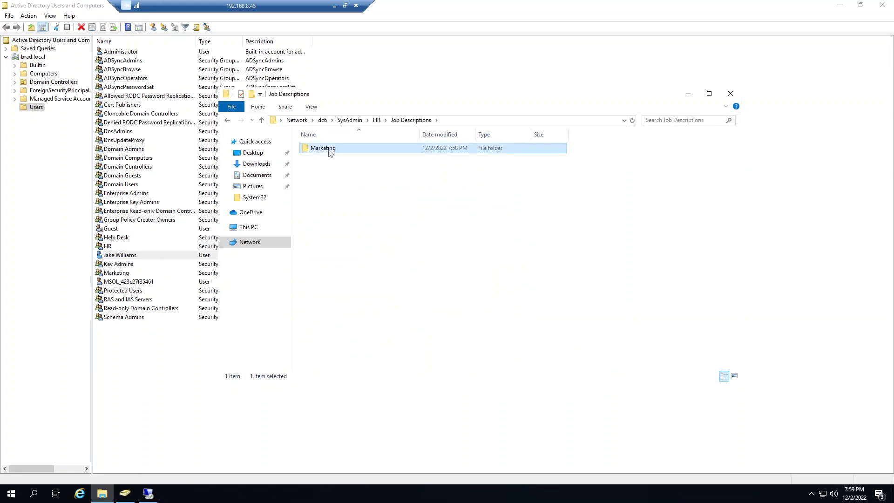
pyautogui.click(356, 295)
pyautogui.click(369, 172)
pyautogui.click(392, 172)
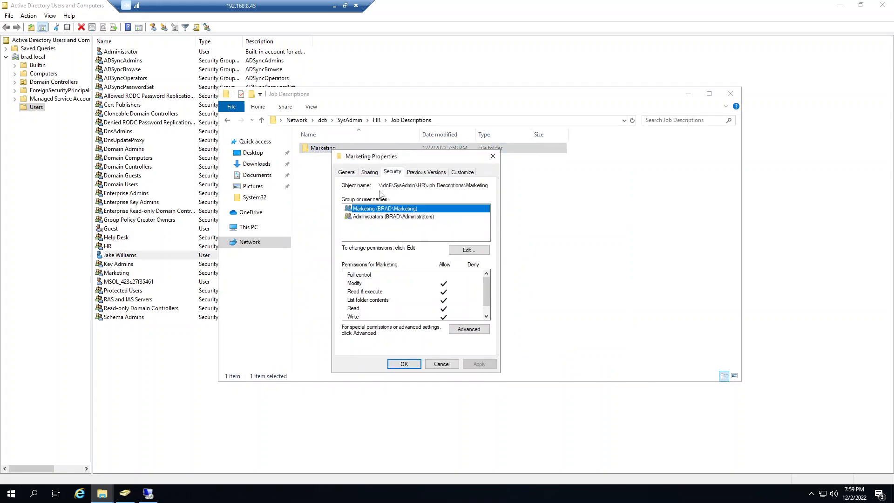
pyautogui.click(468, 329)
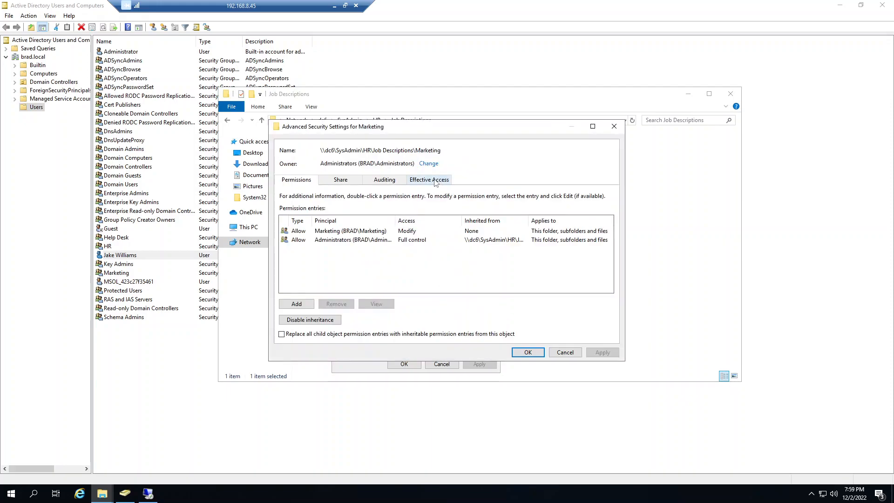
# Step: Evaluate the test user's effective access to the Marketing folder and close its properties without changes
pyautogui.click(429, 180)
pyautogui.click(335, 224)
pyautogui.click(458, 211)
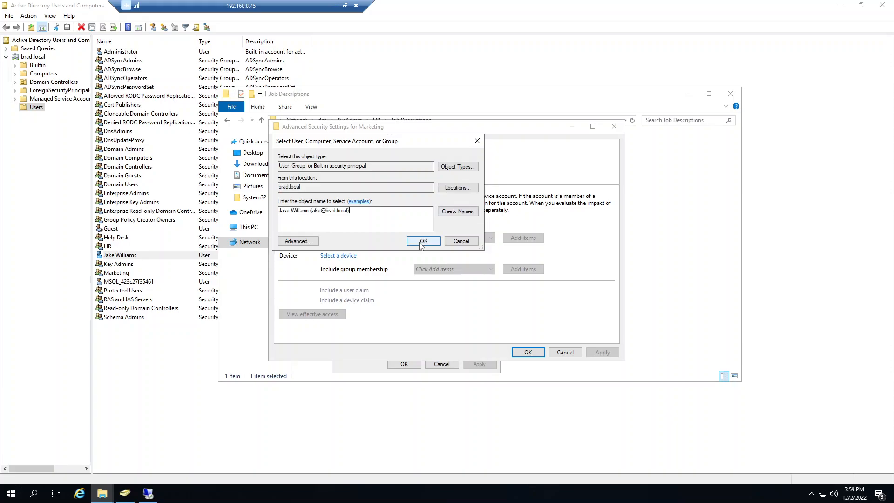
pyautogui.click(423, 241)
pyautogui.click(312, 314)
pyautogui.scroll(-5, 424, 305)
pyautogui.scroll(5, 419, 300)
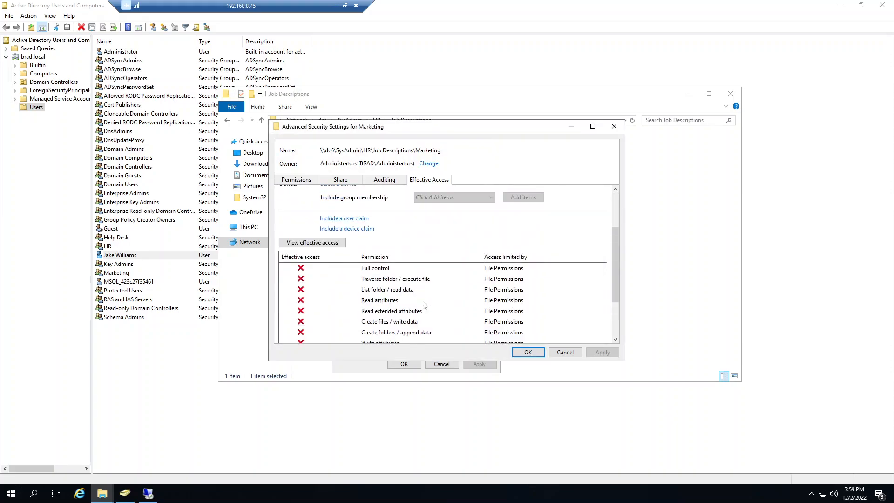
pyautogui.click(565, 352)
pyautogui.click(441, 364)
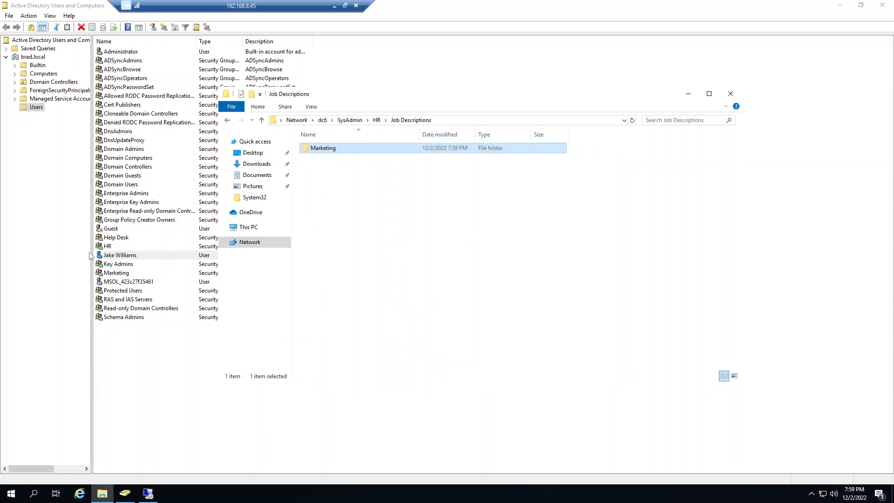
# Step: In Active Directory Users and Computers, add the test user to the Marketing group and apply the membership
pyautogui.doubleClick(110, 255)
pyautogui.click(380, 138)
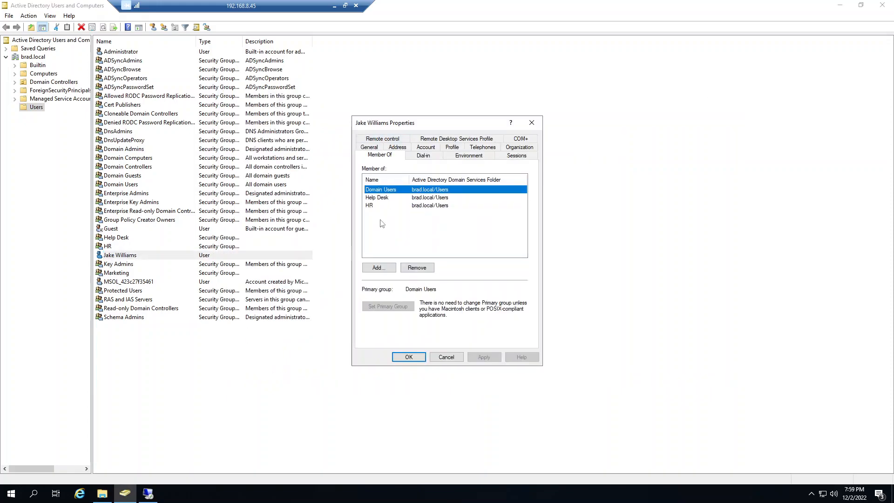
pyautogui.click(378, 267)
pyautogui.write('Ma')
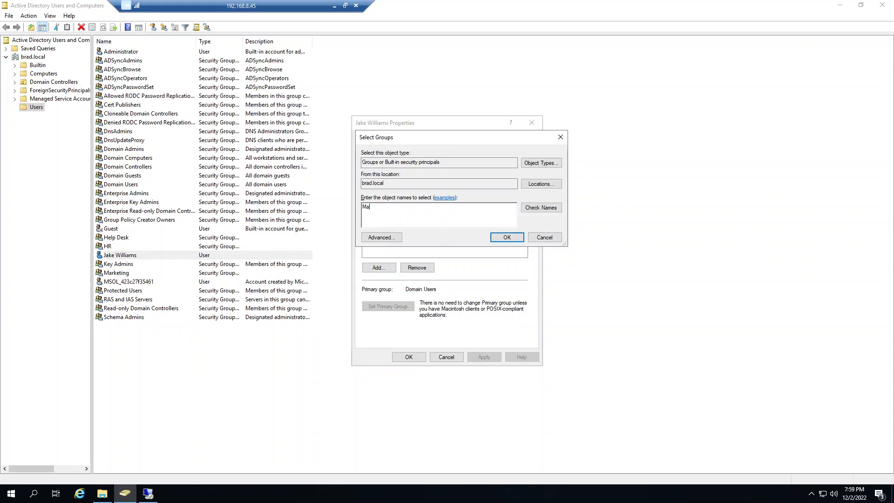
pyautogui.write('rketing')
pyautogui.click(541, 208)
pyautogui.click(507, 238)
pyautogui.click(483, 357)
pyautogui.click(409, 357)
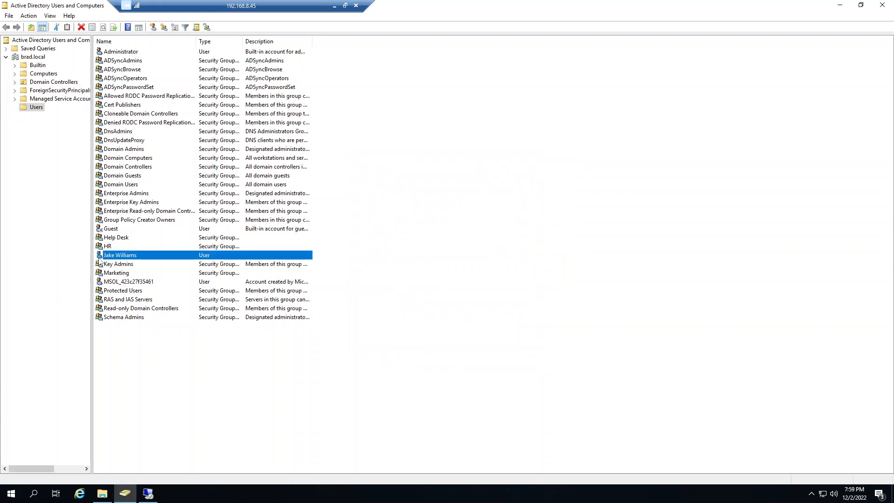
pyautogui.click(115, 240)
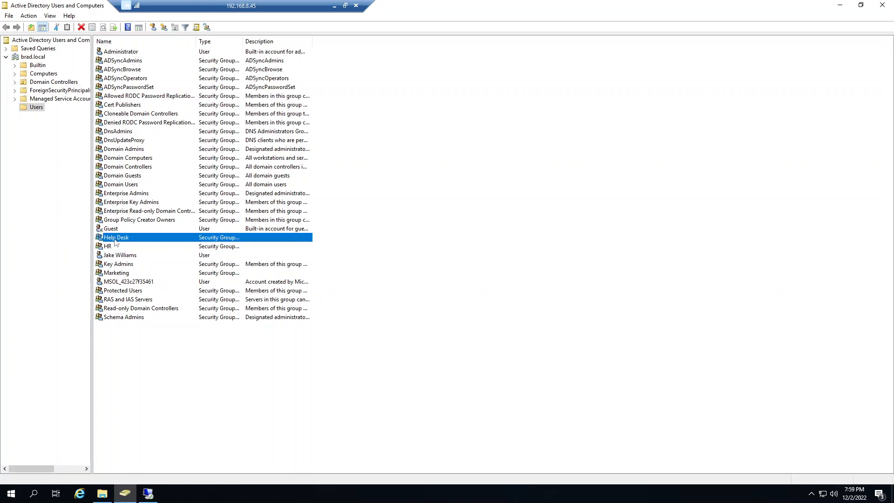
# Step: Return to File Explorer and open the advanced security settings of the Marketing folder in Job Descriptions
pyautogui.click(102, 493)
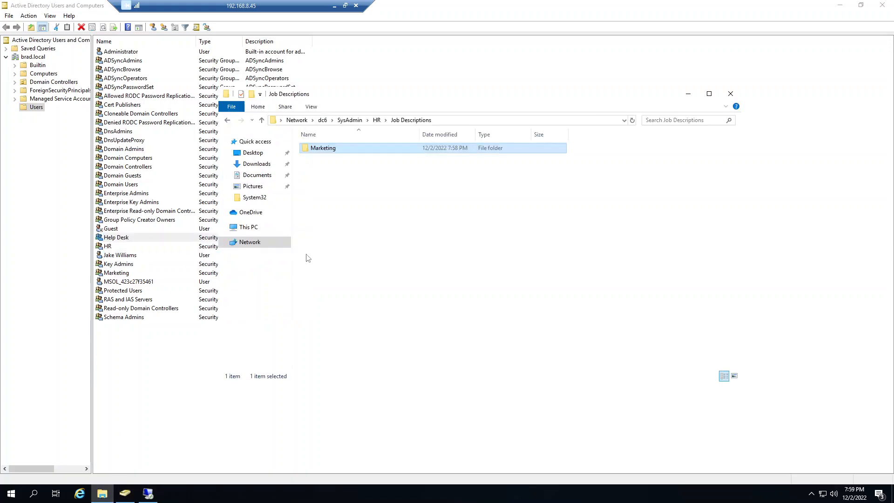
pyautogui.rightClick(328, 149)
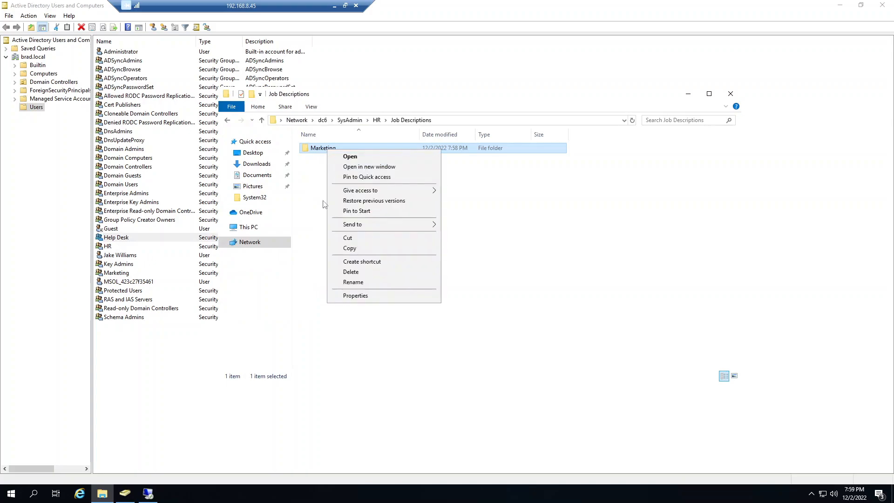
pyautogui.click(512, 275)
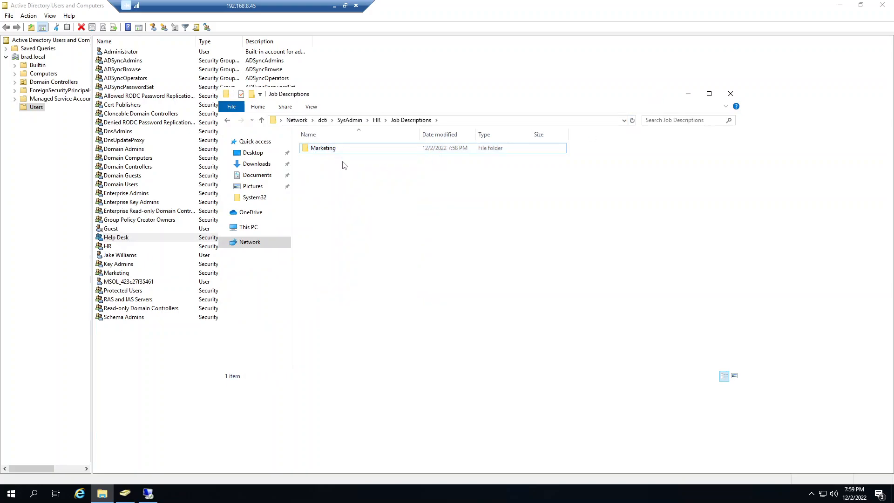
pyautogui.rightClick(324, 148)
pyautogui.click(352, 301)
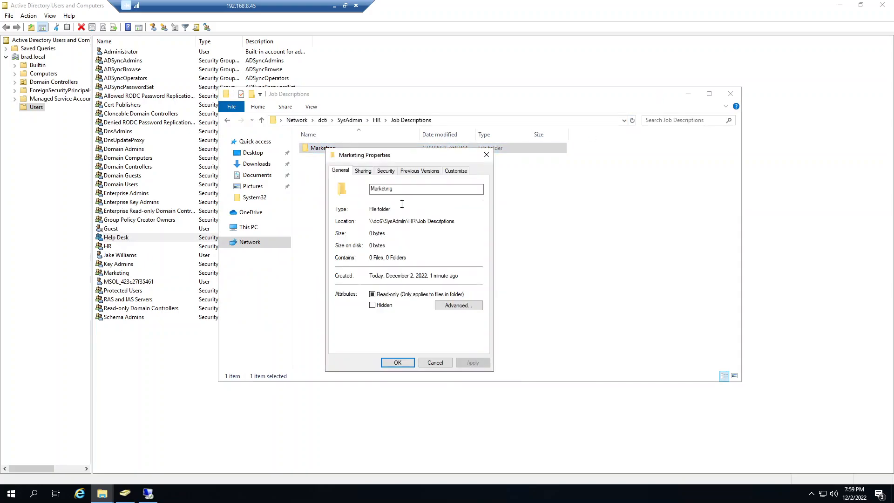
pyautogui.click(385, 170)
pyautogui.click(452, 329)
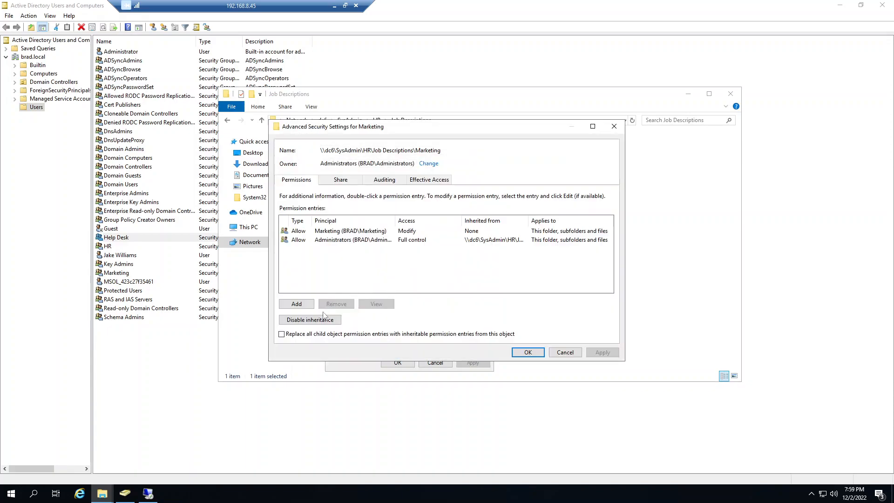
# Step: Evaluate the test user's effective access to the Marketing folder, review the permission list, and close the folder's properties
pyautogui.click(426, 179)
pyautogui.click(345, 224)
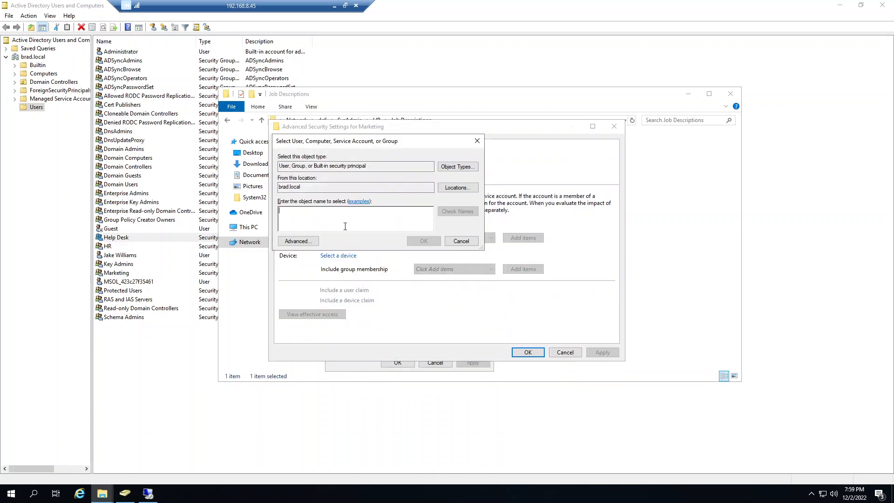
pyautogui.write('Jake')
pyautogui.click(458, 212)
pyautogui.click(424, 240)
pyautogui.click(312, 316)
pyautogui.scroll(-2, 437, 326)
pyautogui.scroll(3, 438, 326)
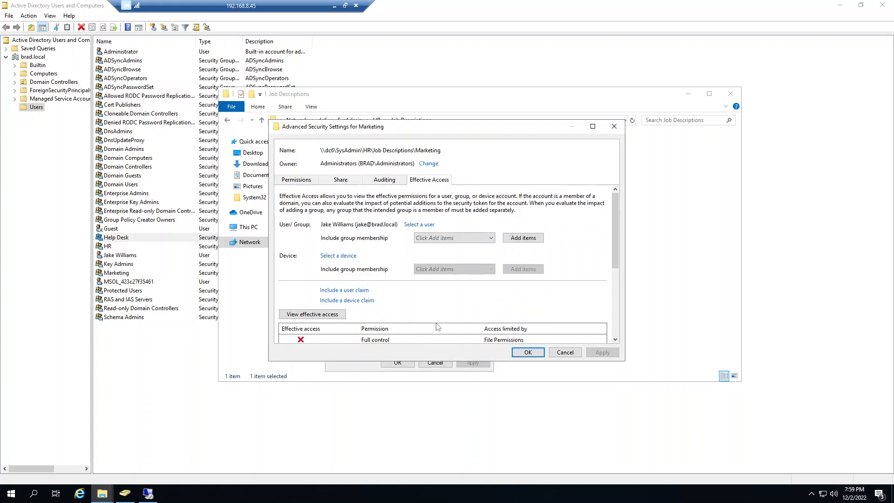
pyautogui.scroll(-3, 505, 328)
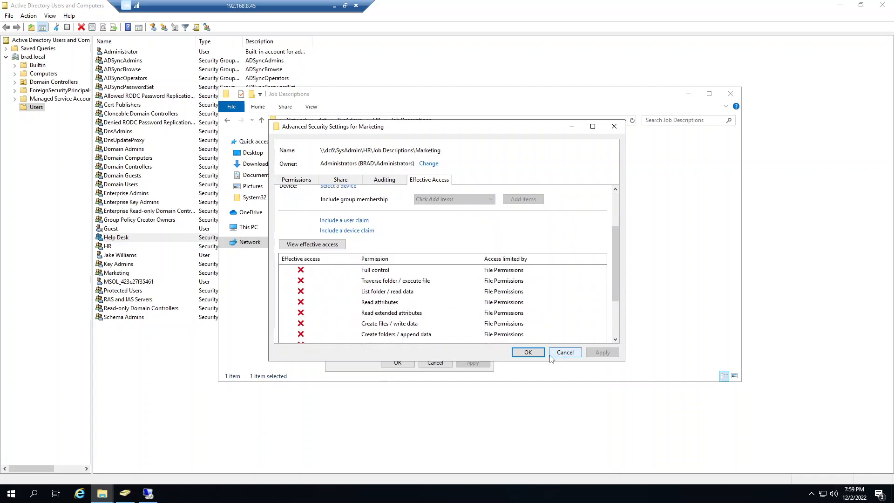
pyautogui.click(528, 351)
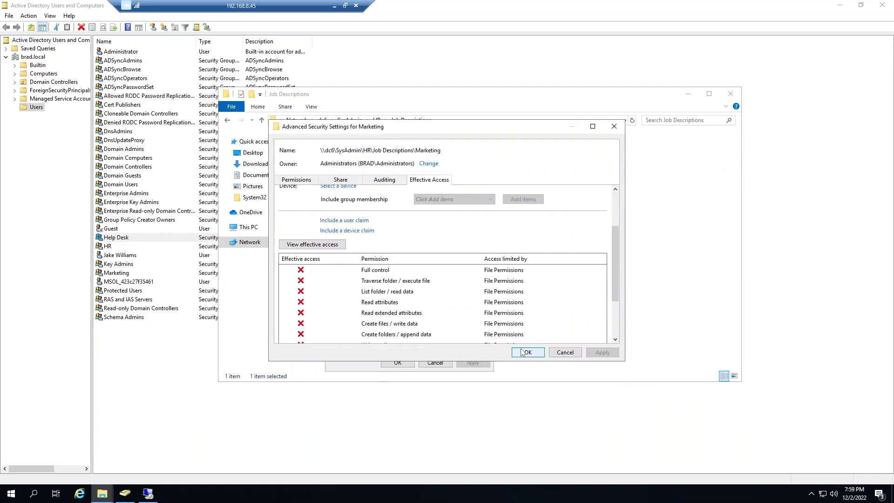
pyautogui.click(397, 363)
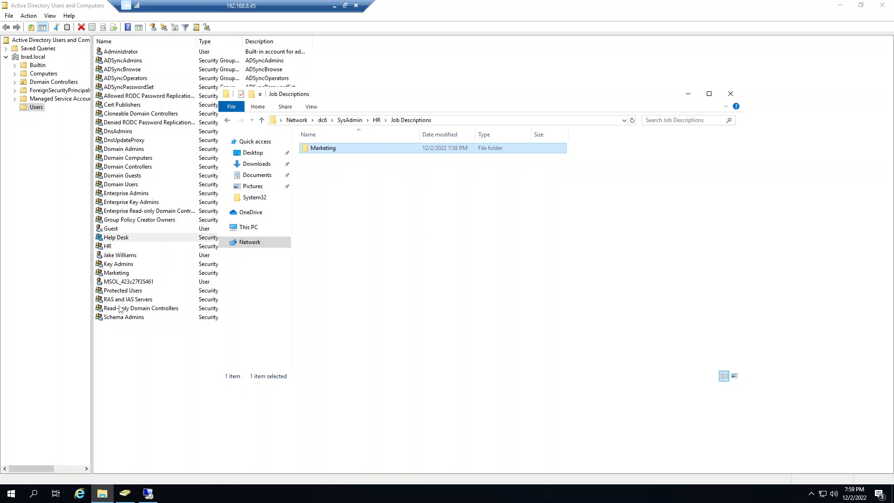
# Step: Check the member list of the Marketing group in Active Directory Users and Computers and close it without changes
pyautogui.doubleClick(115, 273)
pyautogui.click(391, 138)
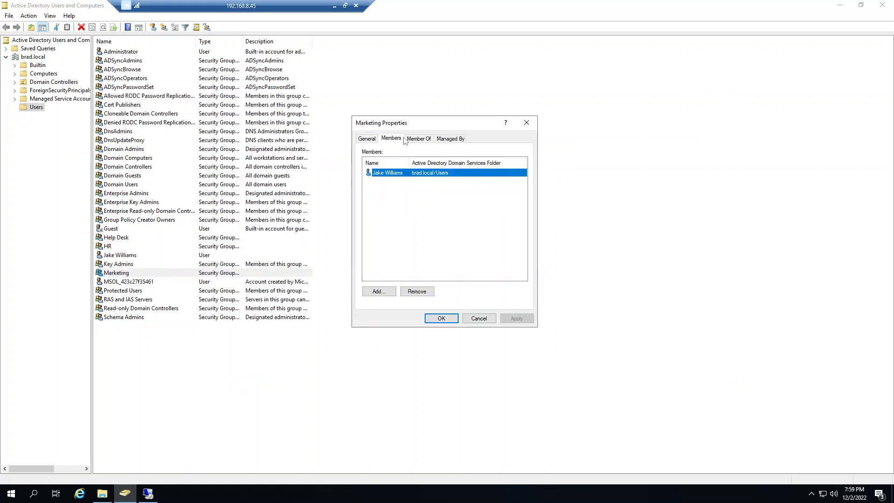
pyautogui.click(472, 320)
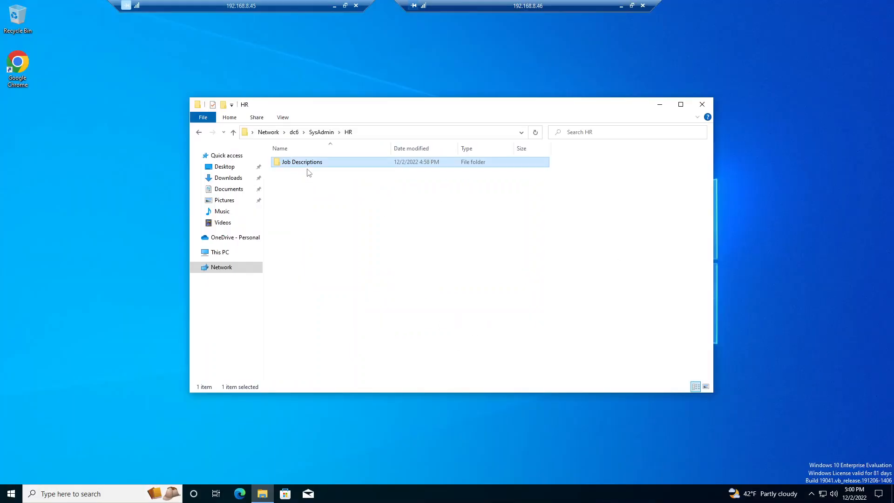
# Step: In the 192.168.8.46 remote session, try to open the Job Descriptions folder, then close File Explorer
pyautogui.doubleClick(306, 164)
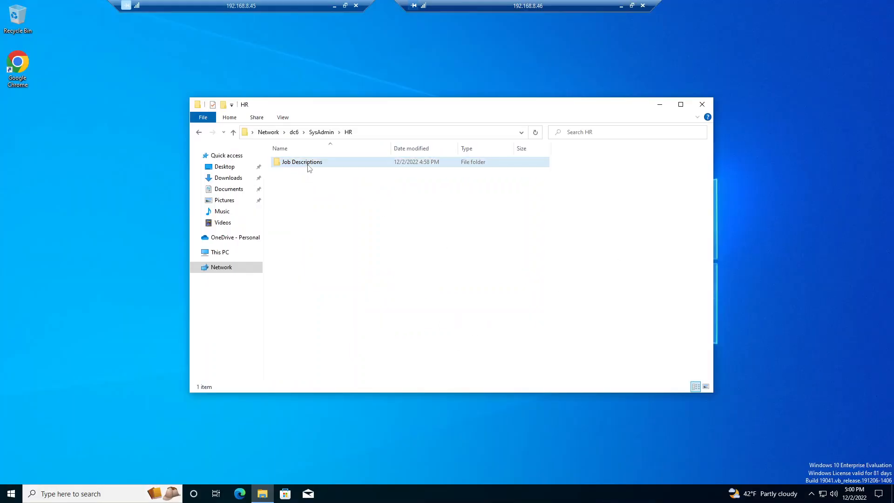
pyautogui.click(542, 261)
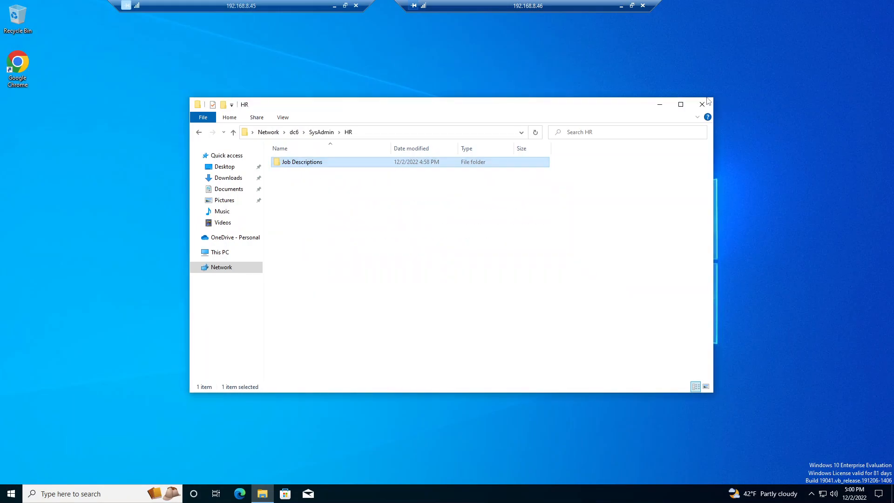
pyautogui.click(702, 104)
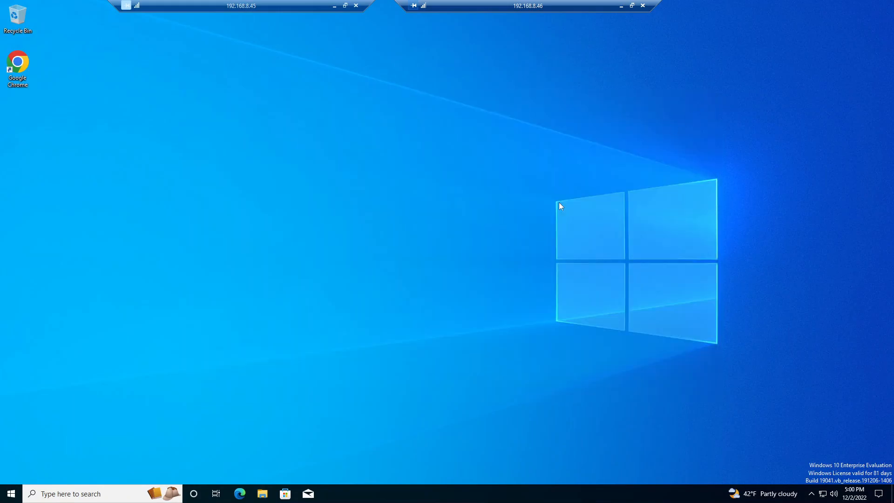
# Step: Restart the Windows 10 client at 192.168.8.46 and close the Remote Desktop Connection window
pyautogui.rightClick(1, 499)
pyautogui.moveTo(43, 468)
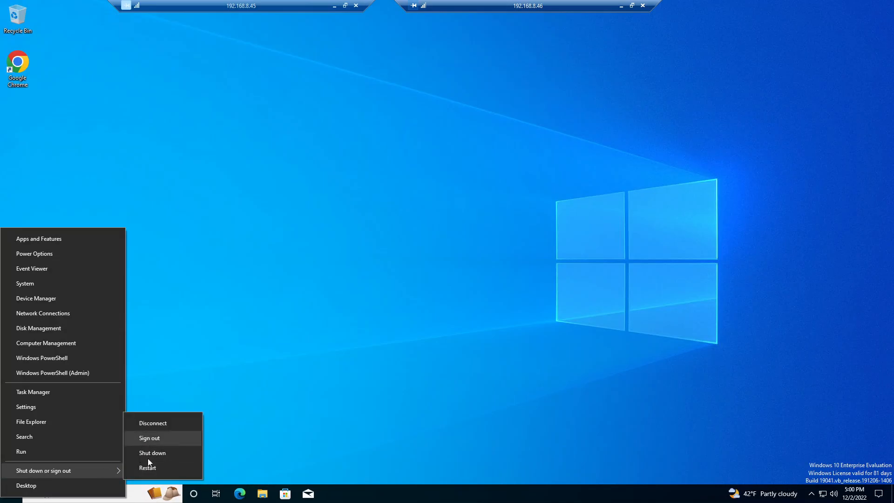
pyautogui.click(148, 468)
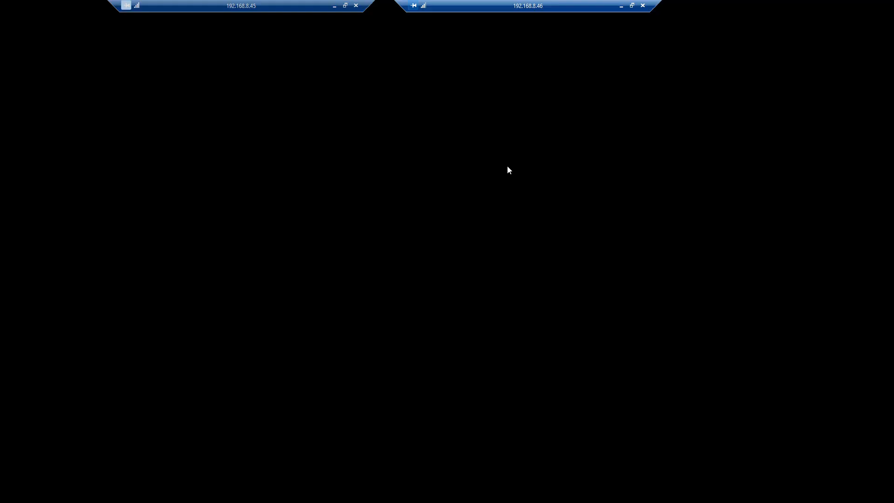
pyautogui.click(513, 257)
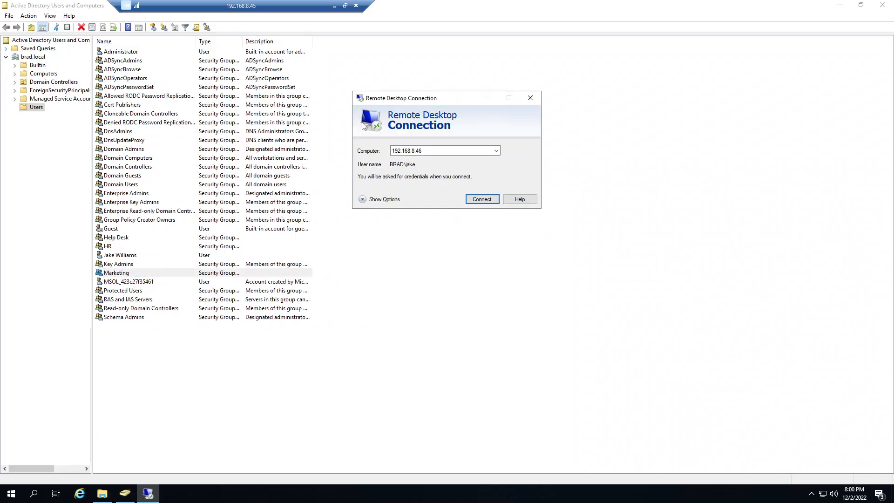
pyautogui.click(532, 93)
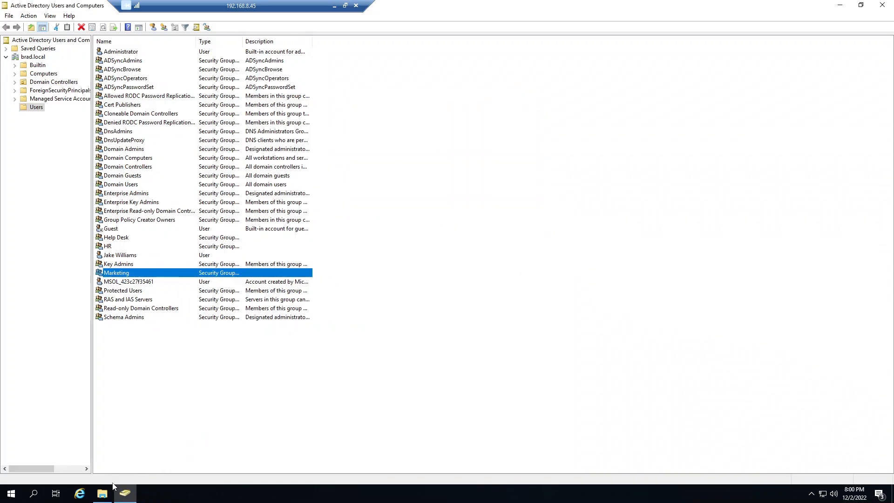
# Step: On the server, reopen the advanced security settings of the Marketing folder from File Explorer
pyautogui.click(102, 493)
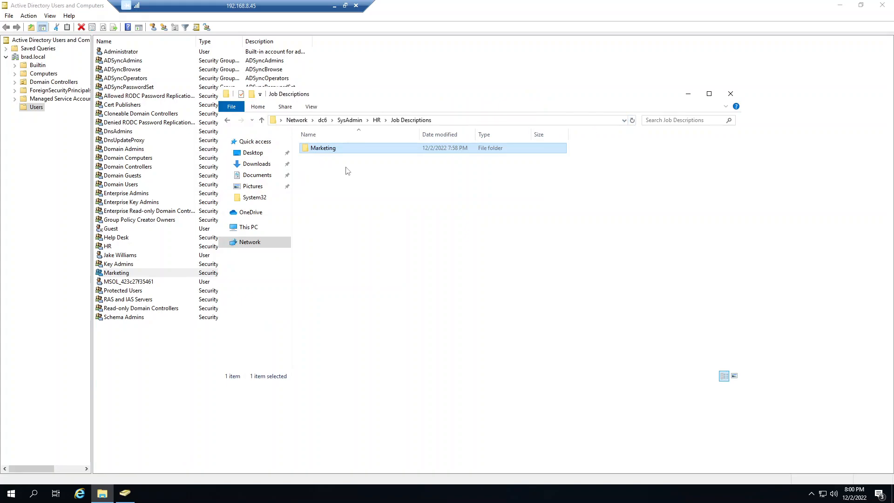
pyautogui.rightClick(327, 148)
pyautogui.click(375, 301)
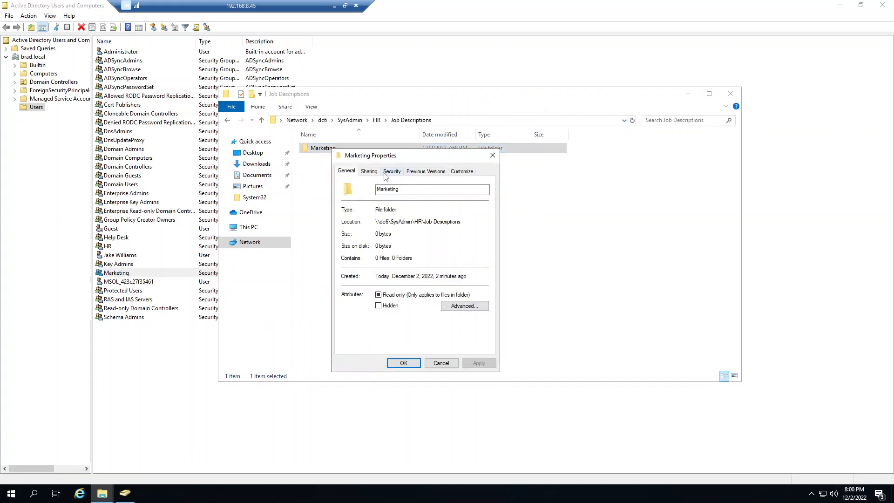
pyautogui.click(392, 171)
pyautogui.click(469, 327)
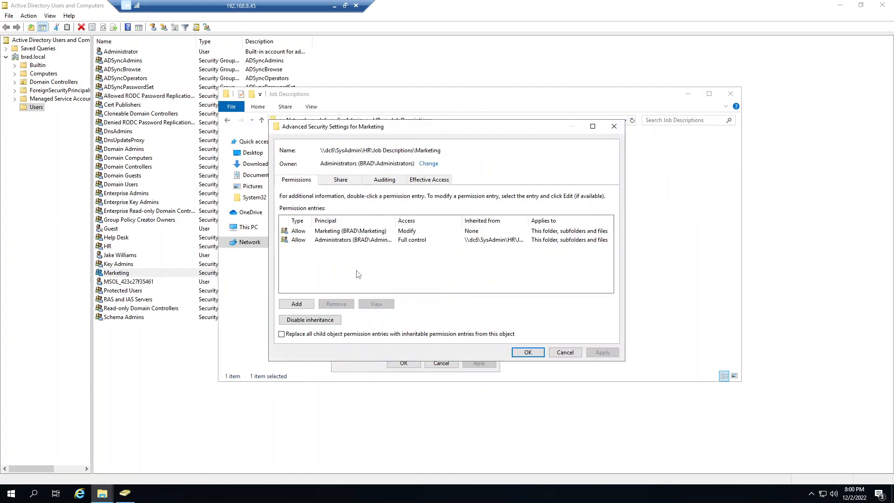
# Step: Re-evaluate the test user's effective access to the Marketing folder, then close its properties and File Explorer
pyautogui.click(429, 180)
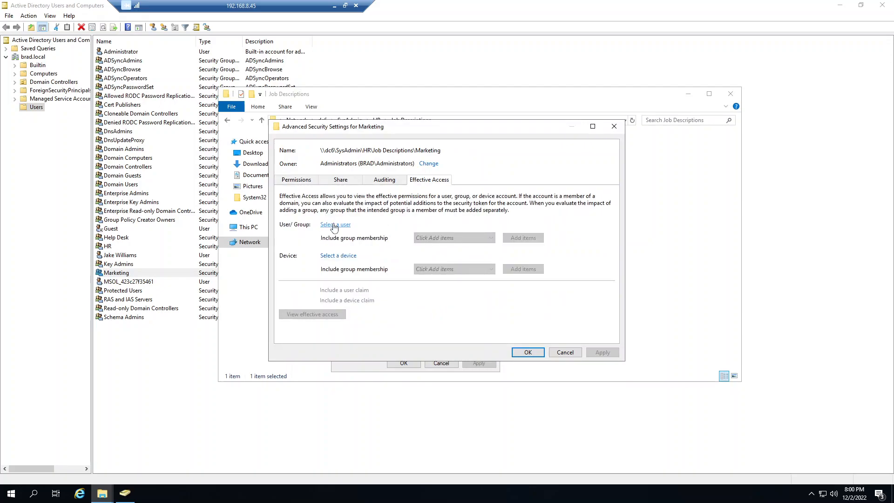
pyautogui.click(335, 225)
pyautogui.write('jake')
pyautogui.click(458, 211)
pyautogui.click(412, 242)
pyautogui.click(312, 314)
pyautogui.scroll(-5, 412, 231)
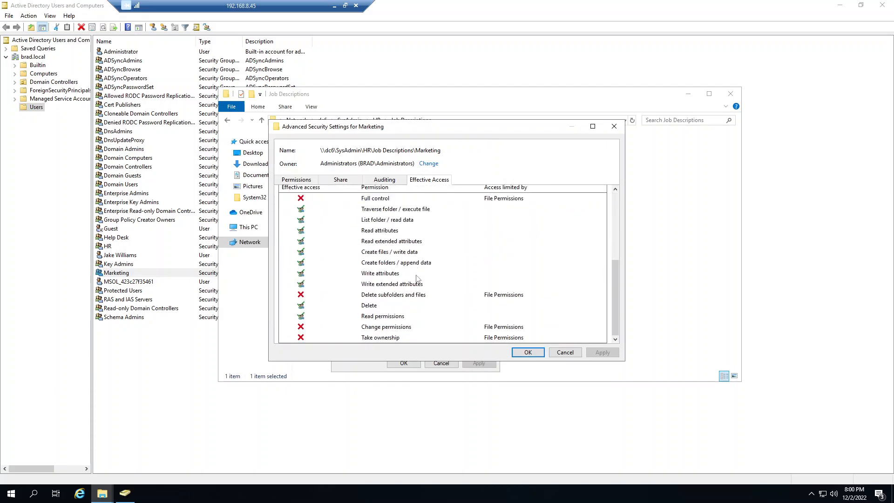
pyautogui.click(535, 350)
pyautogui.click(403, 362)
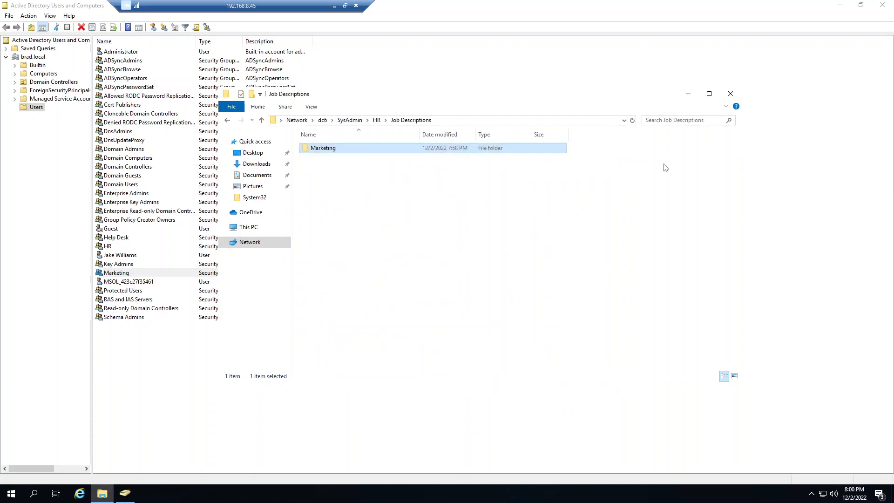
pyautogui.click(730, 94)
# Step: Switch to VMware ESXi and refresh the Windows10 virtual machine's screen preview to check on its restart
pyautogui.click(334, 6)
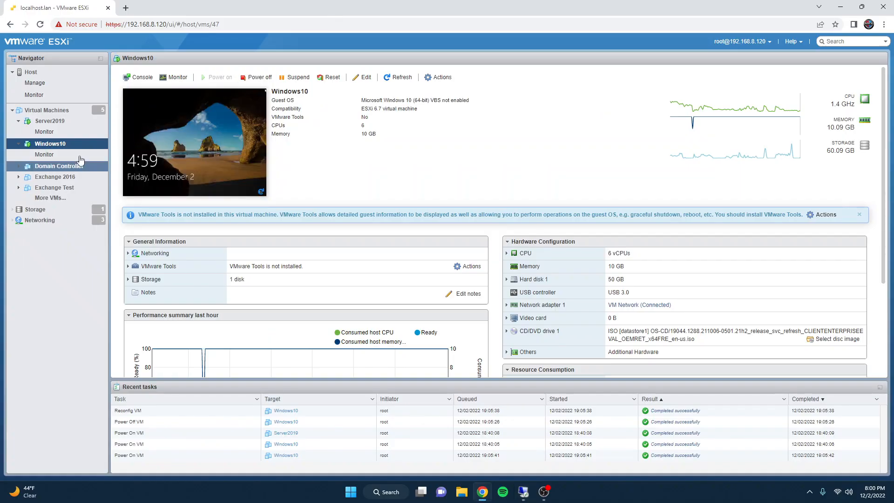
pyautogui.click(261, 193)
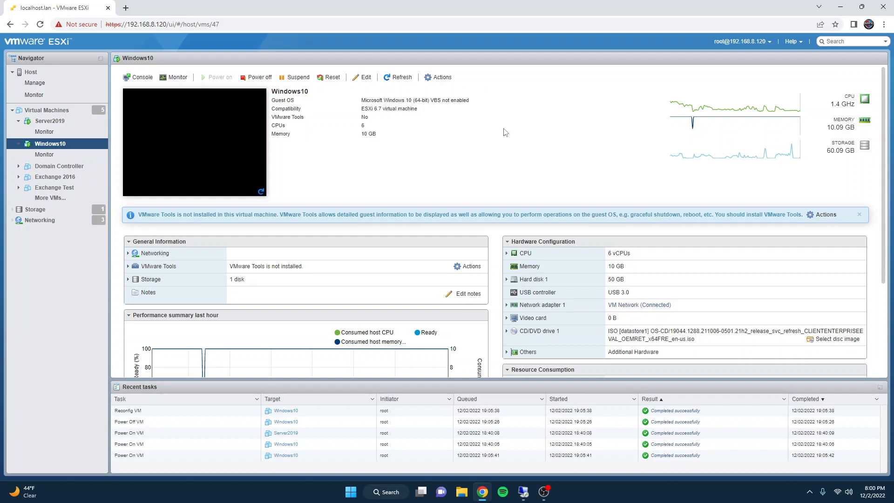
pyautogui.click(261, 192)
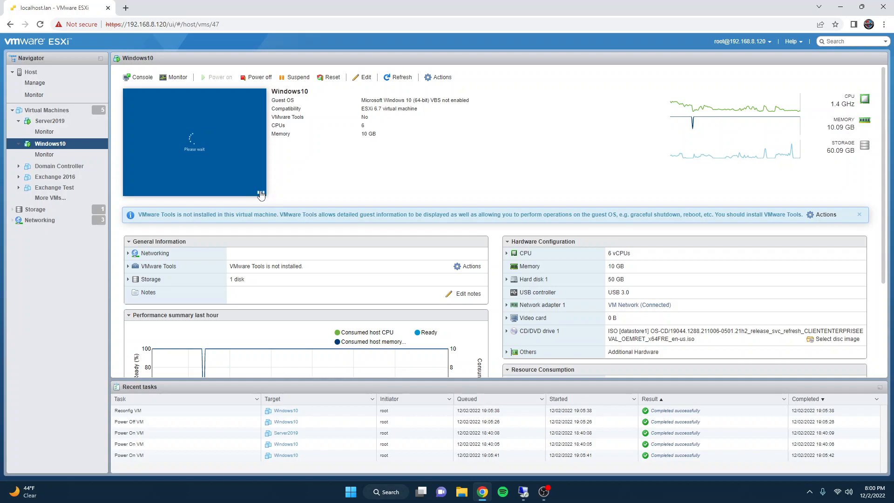
# Step: Return to the server session and reconnect by Remote Desktop to 192.168.8.46 as the test user, entering the account password
pyautogui.click(523, 491)
pyautogui.click(2, 498)
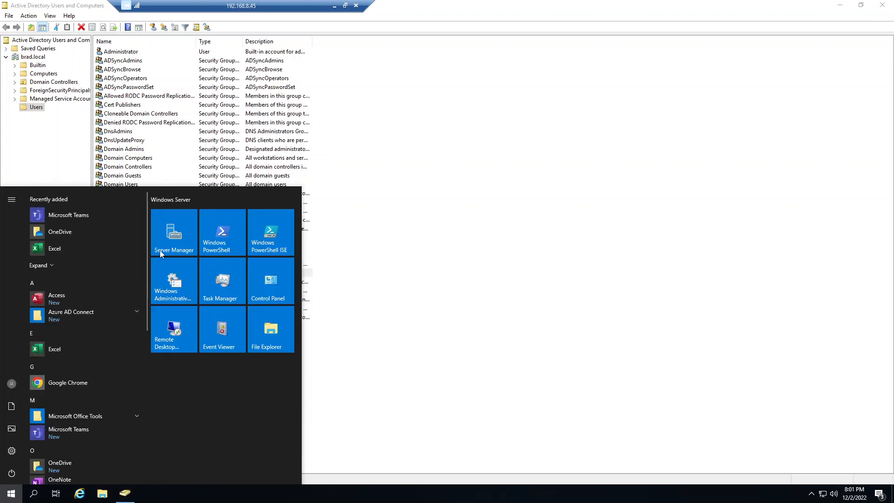
pyautogui.click(168, 333)
pyautogui.click(479, 200)
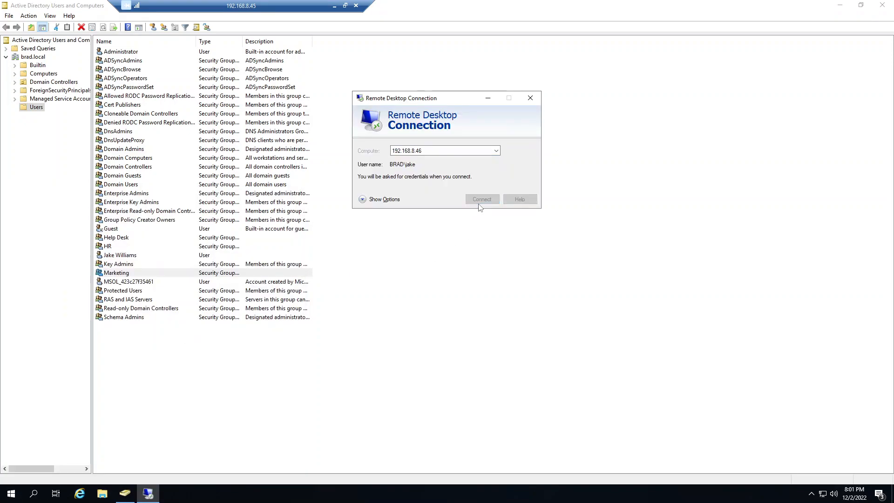
pyautogui.write('Password123')
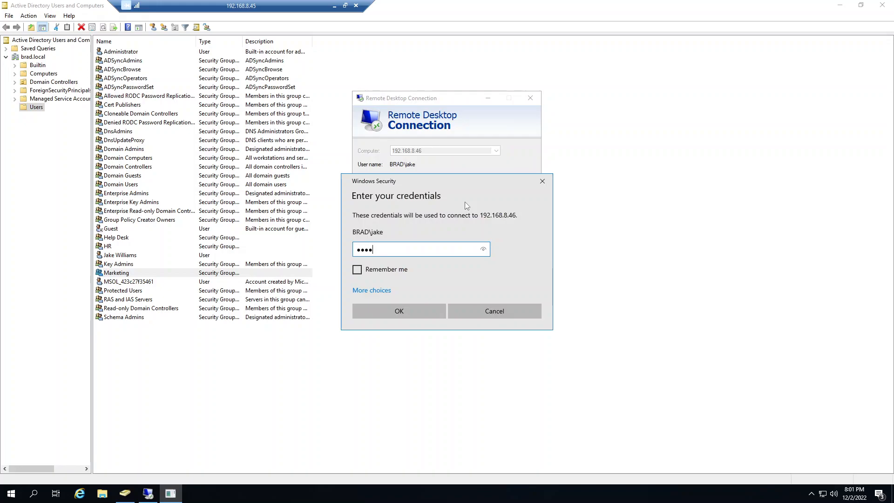
pyautogui.press('Return')
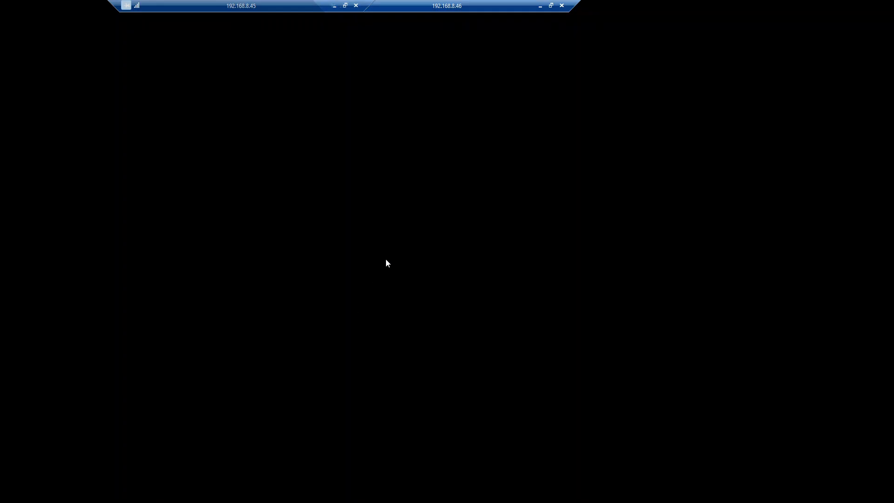
pyautogui.moveTo(449, 4); pyautogui.dragTo(533, 5)
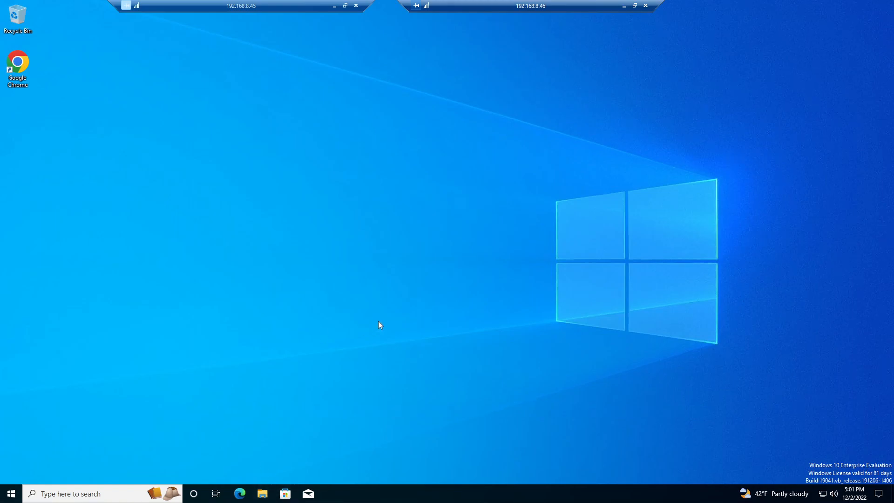
# Step: In a new File Explorer window, browse to \\dc6 and open the SysAdmin share
pyautogui.press('super+e')
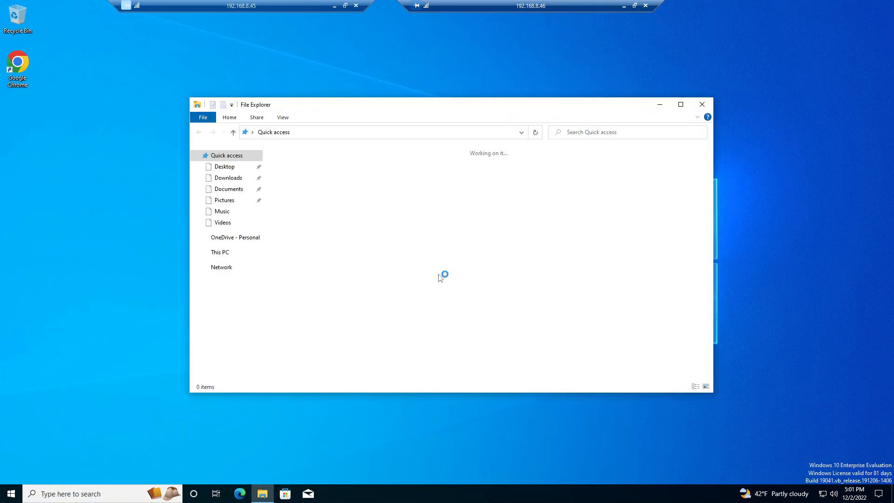
pyautogui.click(372, 136)
pyautogui.press('BackSpace')
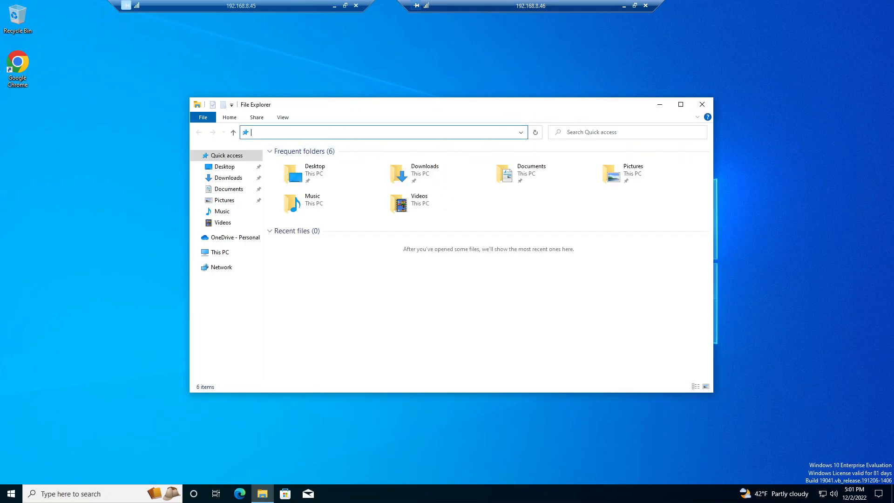
pyautogui.write('\\')
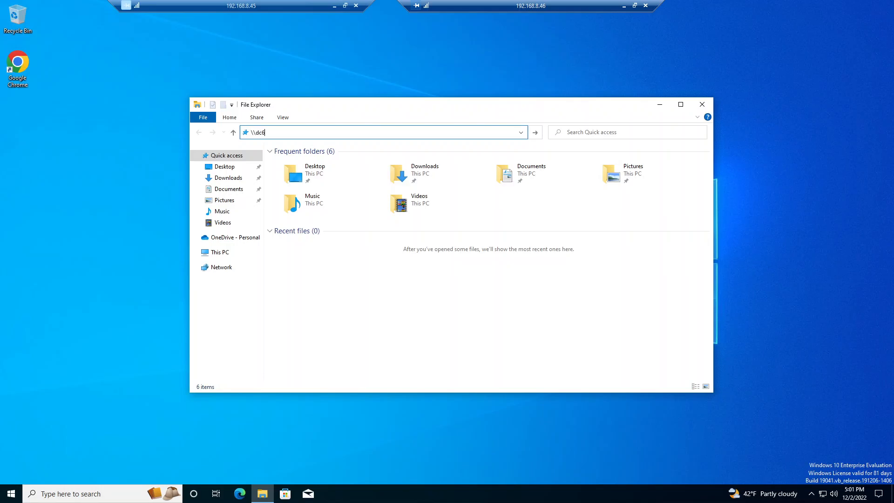
pyautogui.write('\\dc6')
pyautogui.press('Return')
pyautogui.click(538, 158)
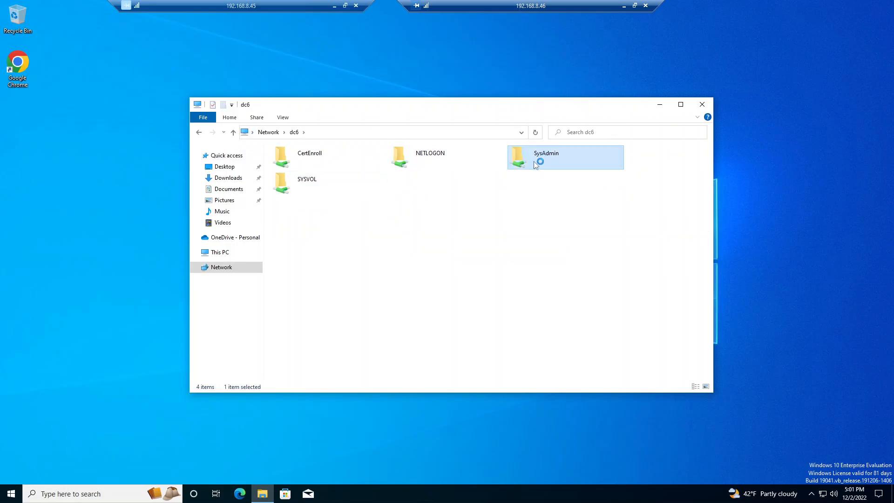
pyautogui.doubleClick(539, 157)
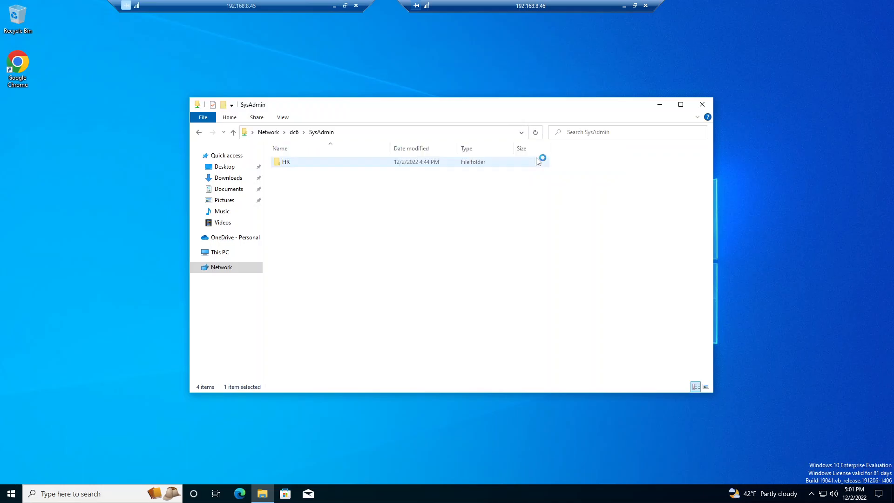
# Step: Open the HR folder and try to enter its Job Descriptions subfolder, then dismiss the error
pyautogui.doubleClick(291, 167)
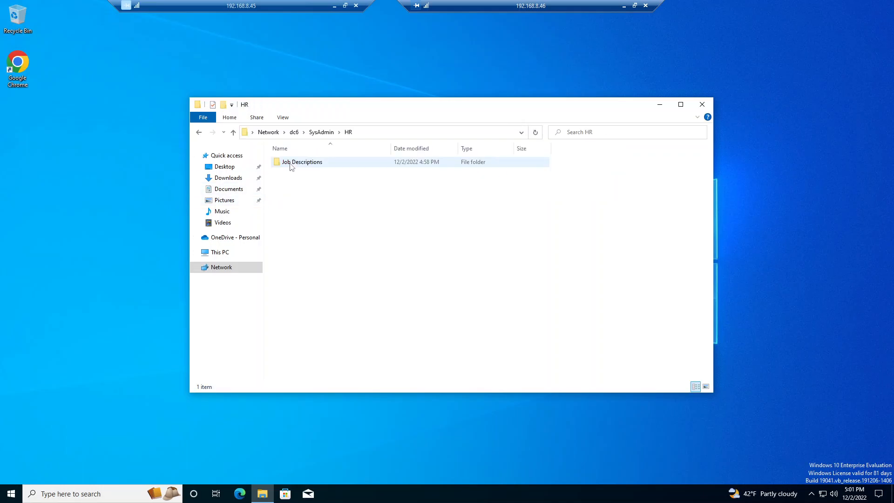
pyautogui.doubleClick(291, 164)
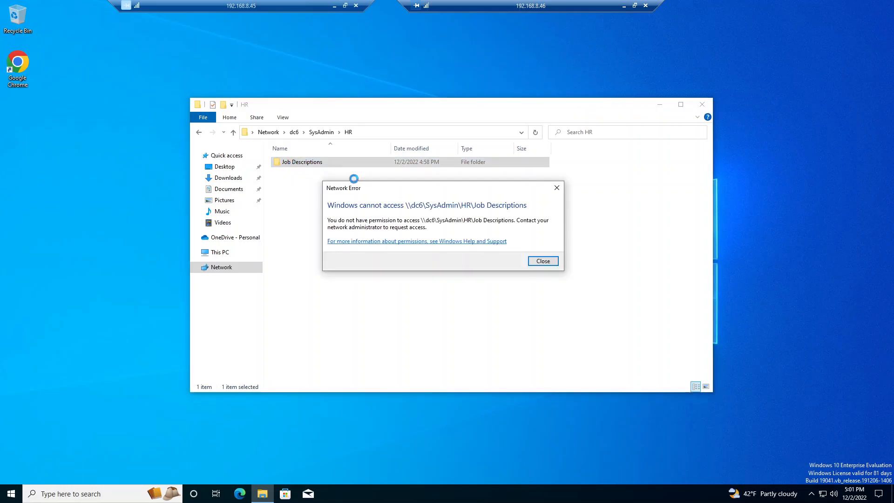
pyautogui.click(539, 260)
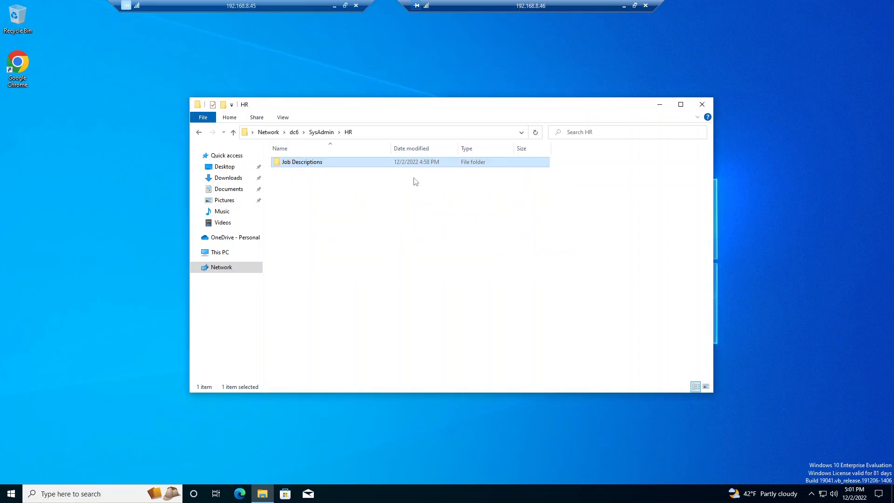
# Step: Go directly to the path \\dc6\SysAdmin\HR\Job Descriptions\Marketing, and from there try to open the parent Job Descriptions folder
pyautogui.click(387, 131)
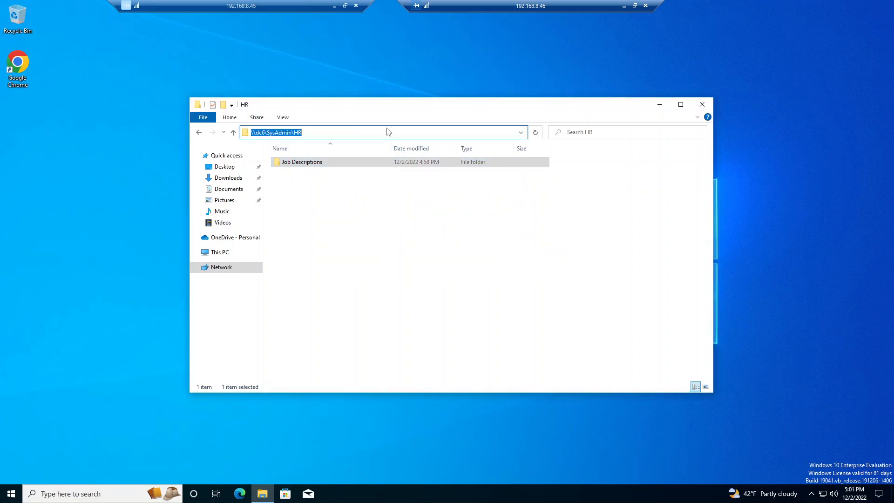
pyautogui.click(387, 132)
pyautogui.write('\\')
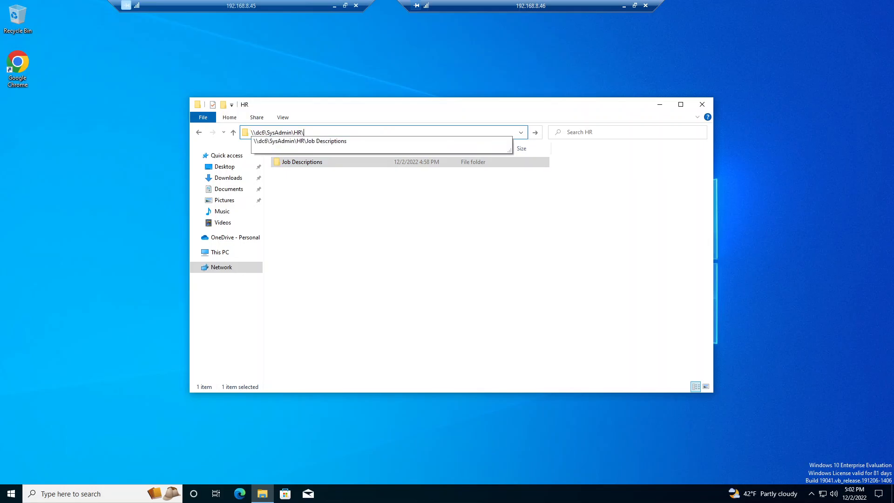
pyautogui.write('Job Dexcriptions')
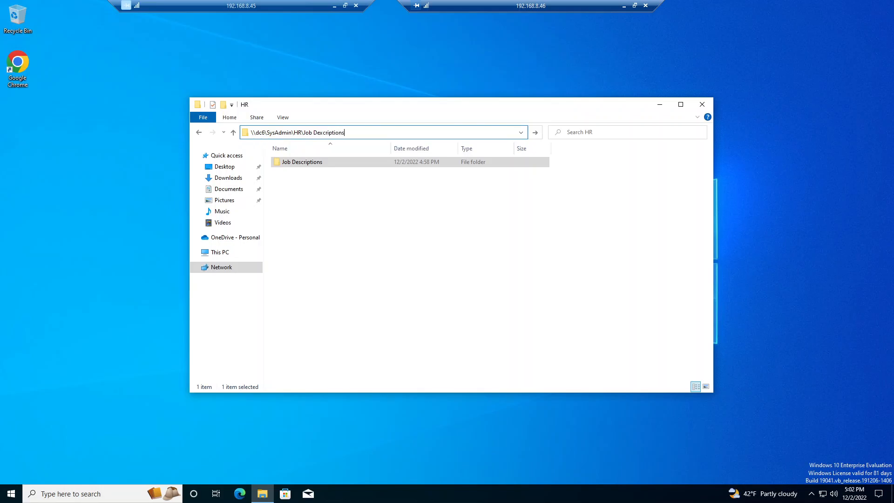
pyautogui.press('BackSpace')
pyautogui.press('BackSpace')
pyautogui.press('BackSpace')
pyautogui.press('BackSpace')
pyautogui.press('BackSpace')
pyautogui.press('BackSpace')
pyautogui.press('BackSpace')
pyautogui.press('BackSpace')
pyautogui.press('BackSpace')
pyautogui.press('BackSpace')
pyautogui.write('scriptons')
pyautogui.press('BackSpace')
pyautogui.press('BackSpace')
pyautogui.press('BackSpace')
pyautogui.write('ions\\')
pyautogui.write('Marketing')
pyautogui.press('Return')
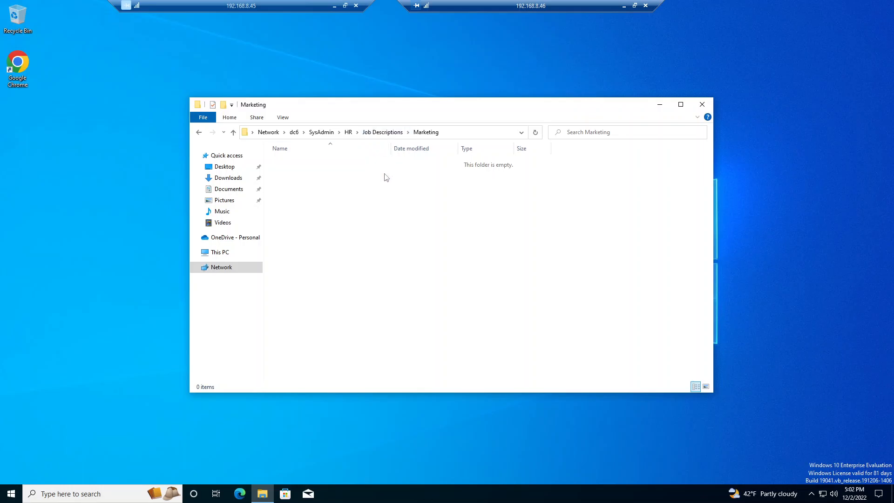
pyautogui.click(391, 134)
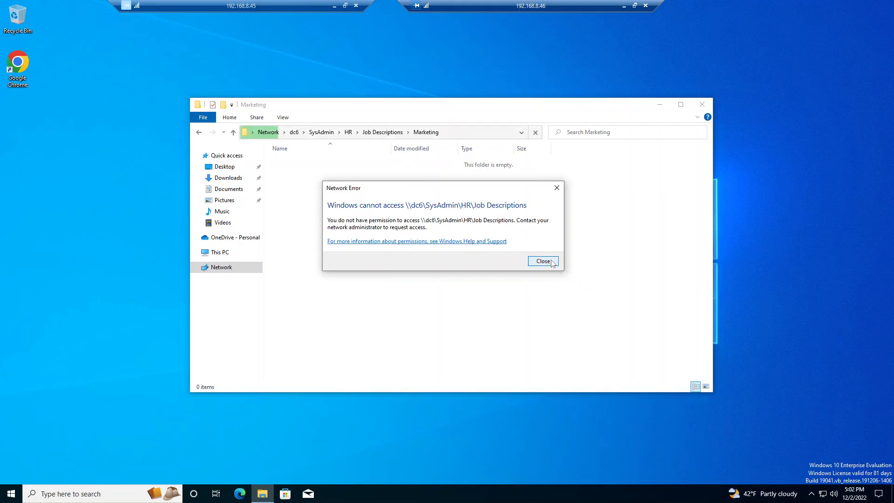
pyautogui.click(543, 261)
# Step: Create a folder named Test inside the Marketing folder
pyautogui.rightClick(401, 243)
pyautogui.moveTo(461, 329)
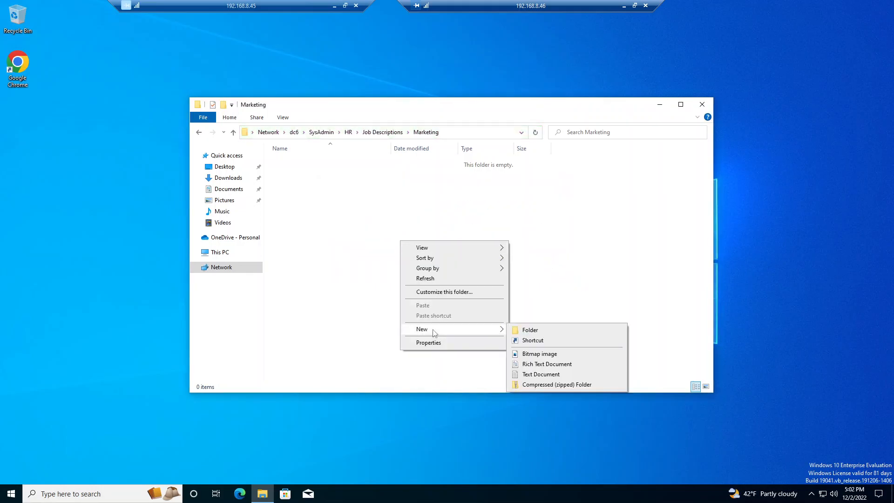
pyautogui.click(531, 330)
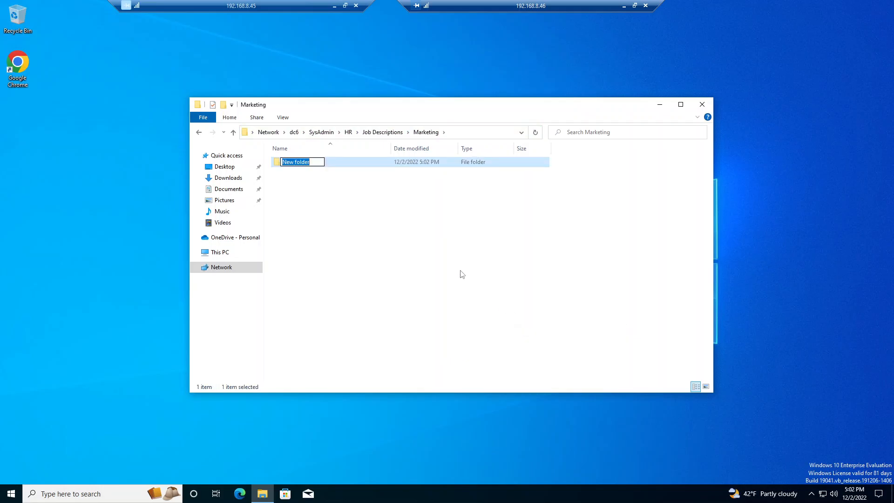
pyautogui.write('Test')
pyautogui.press('Return')
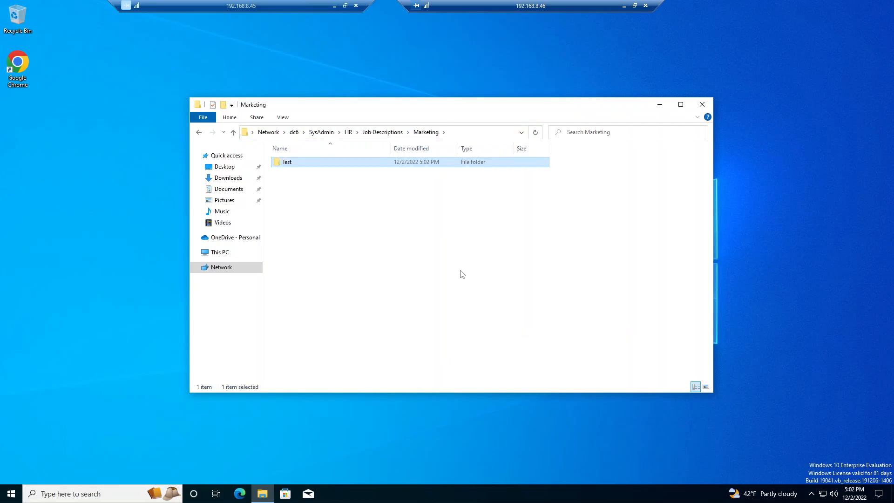
# Step: Open the advanced security settings of the Test folder and examine its path and permission entries
pyautogui.rightClick(284, 161)
pyautogui.click(314, 317)
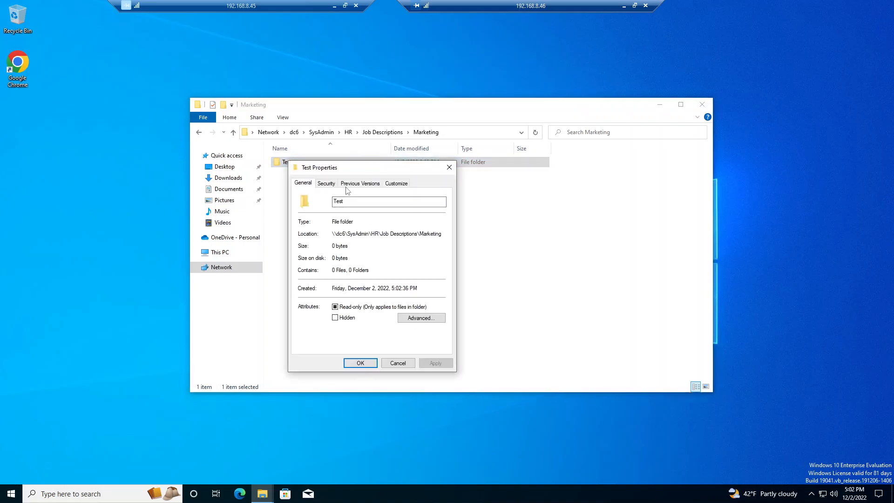
pyautogui.click(326, 183)
pyautogui.click(425, 329)
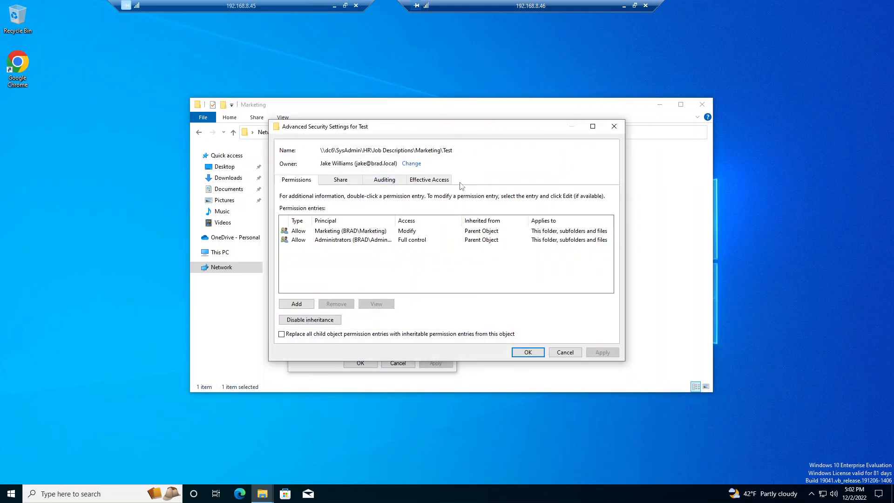
pyautogui.moveTo(413, 150); pyautogui.dragTo(383, 150)
pyautogui.moveTo(454, 150); pyautogui.dragTo(404, 150)
pyautogui.click(467, 150)
# Step: Start a new permission entry for the Test folder with the Help Desk group as its principal
pyautogui.click(296, 303)
pyautogui.click(302, 133)
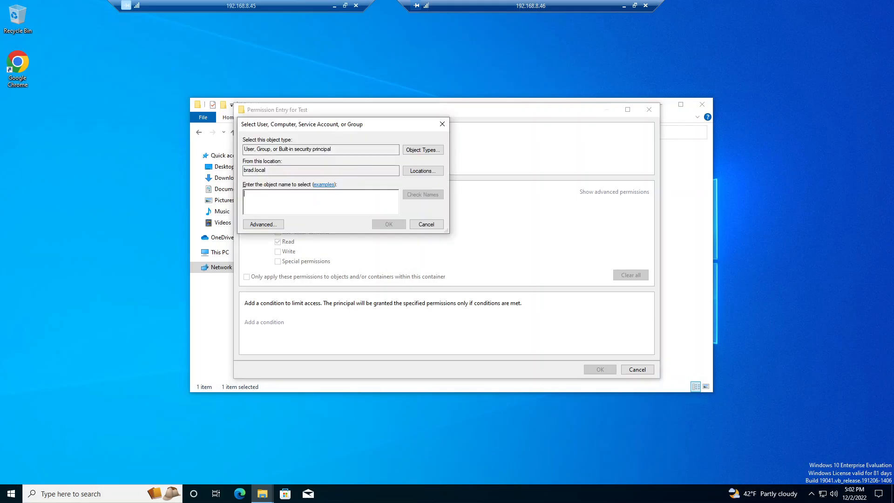
pyautogui.write('Helpdesk')
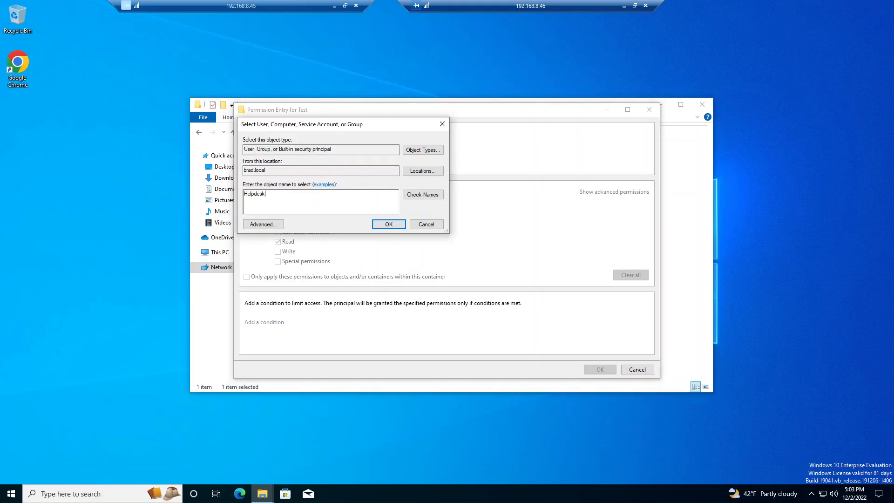
pyautogui.click(412, 197)
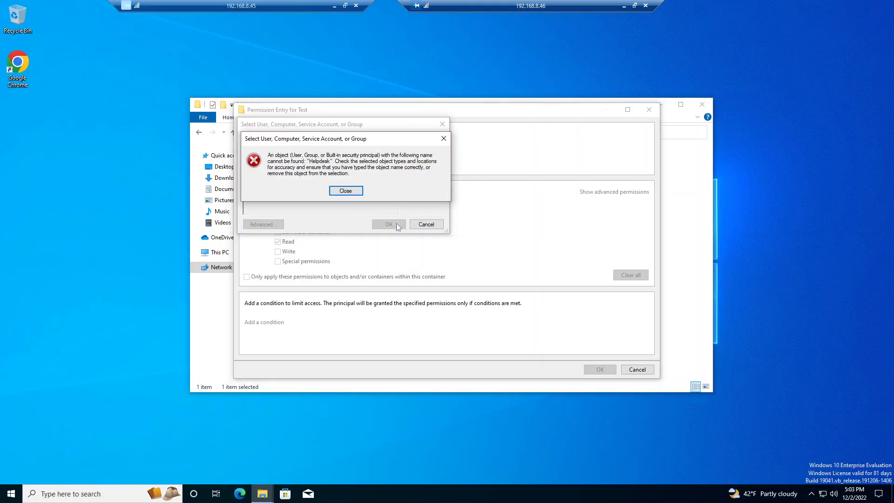
pyautogui.click(346, 192)
pyautogui.moveTo(268, 194); pyautogui.dragTo(240, 196)
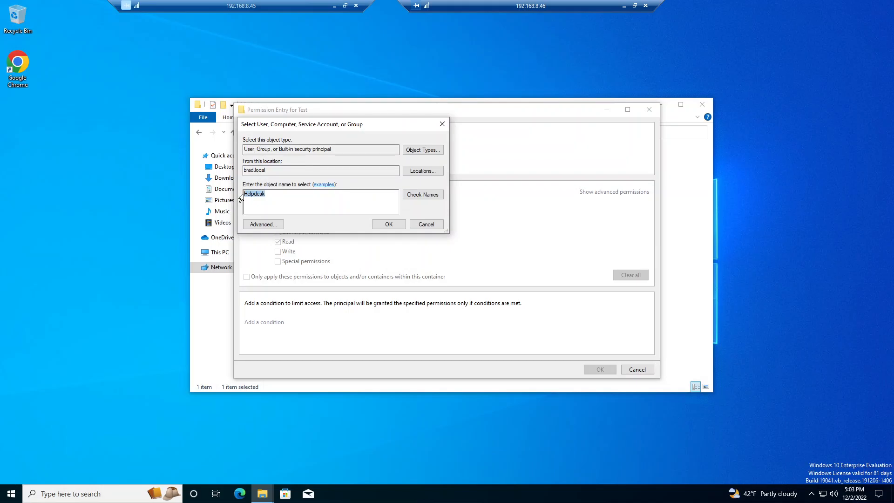
pyautogui.press('BackSpace')
pyautogui.write('Help Desk')
pyautogui.click(436, 195)
pyautogui.click(385, 225)
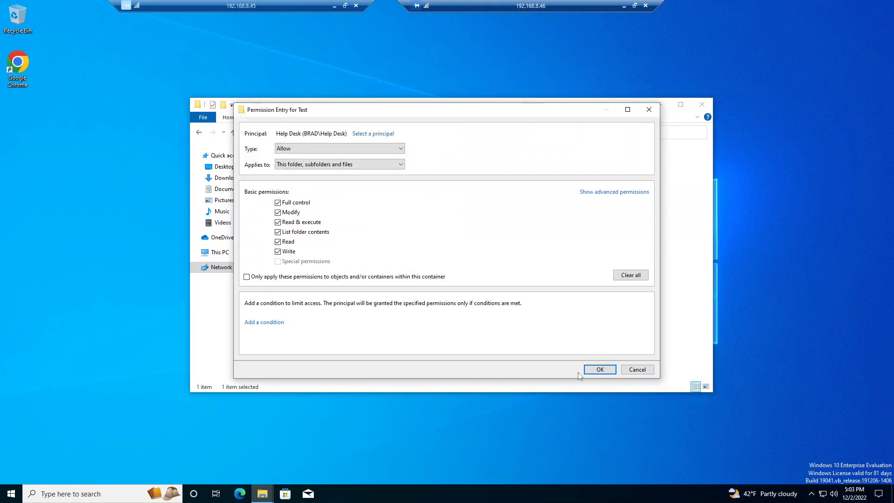
# Step: Save the Help Desk entry with Full control over this folder, subfolders and files, then close the Test folder's properties
pyautogui.click(599, 370)
pyautogui.click(598, 354)
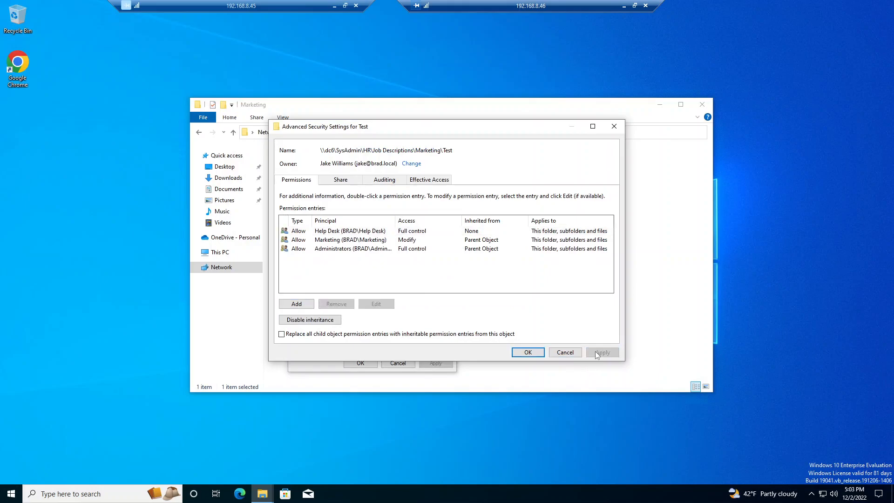
pyautogui.click(520, 353)
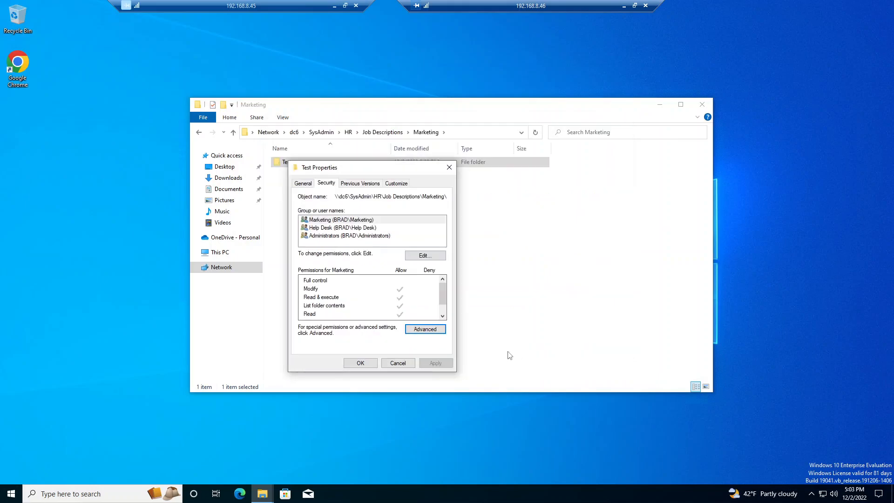
pyautogui.click(358, 363)
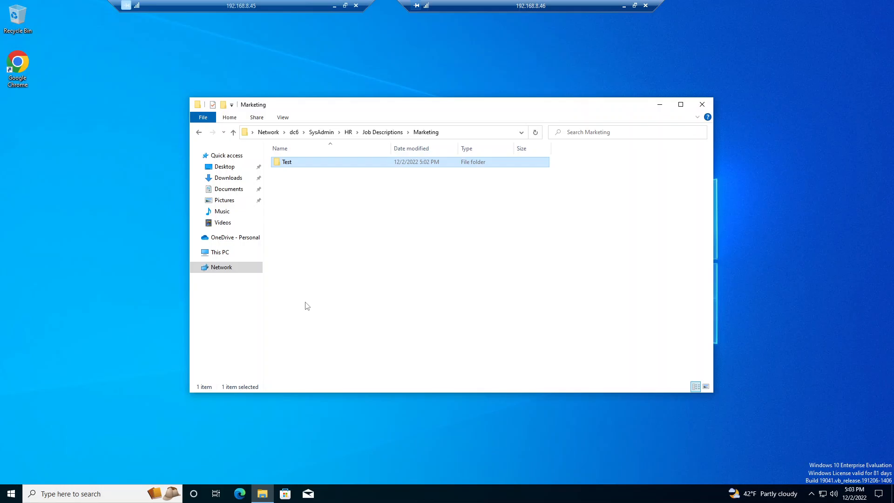
# Step: Reopen the Test folder's advanced security settings and view the advanced permissions of the inherited Marketing entry
pyautogui.rightClick(293, 163)
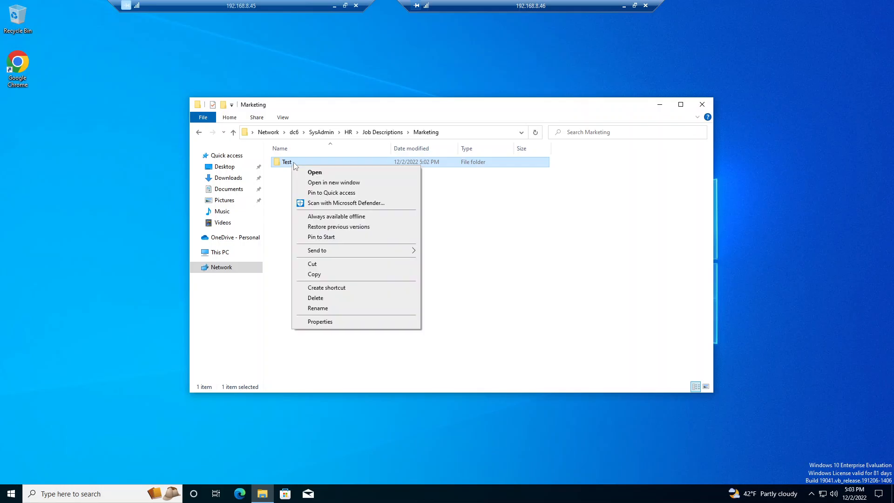
pyautogui.click(321, 322)
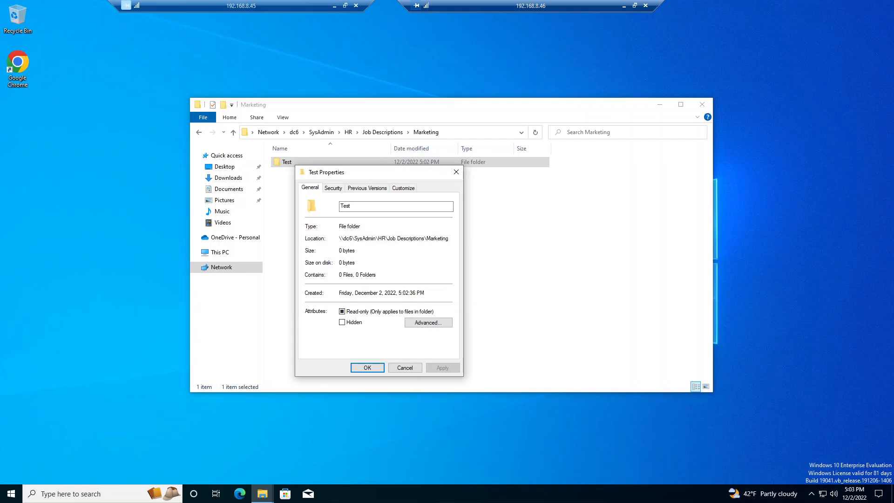
pyautogui.click(333, 188)
pyautogui.click(431, 333)
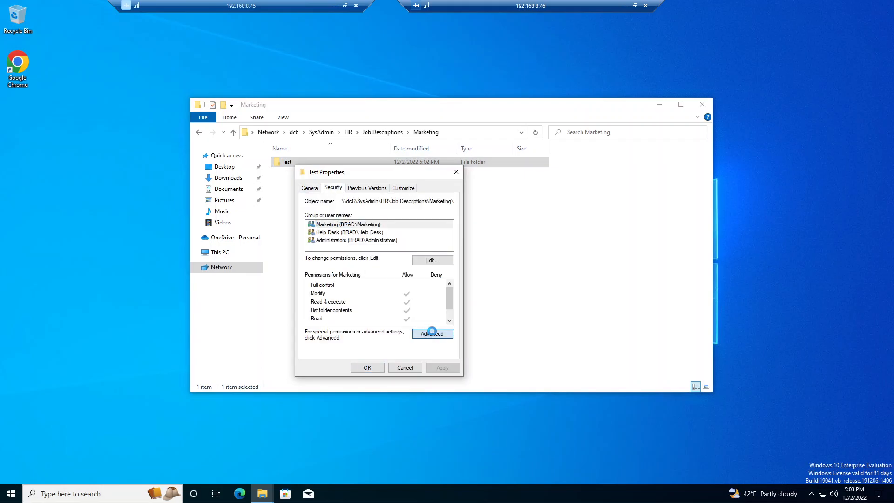
pyautogui.doubleClick(339, 242)
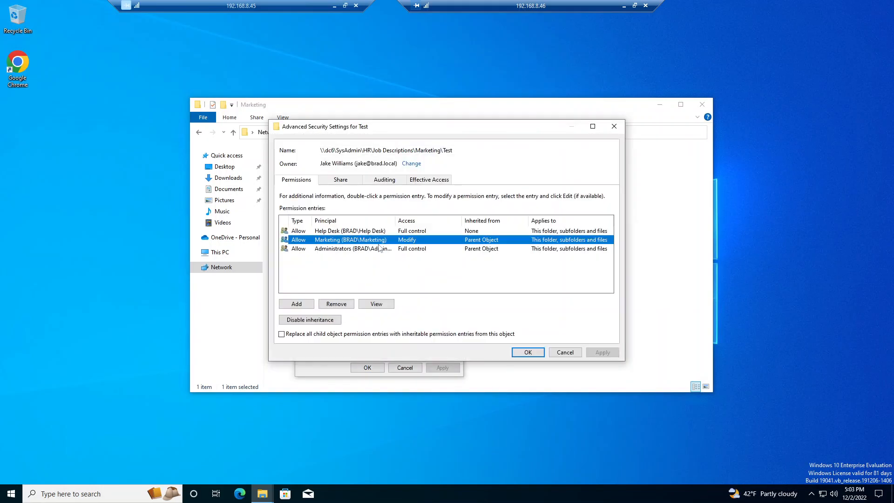
pyautogui.click(630, 191)
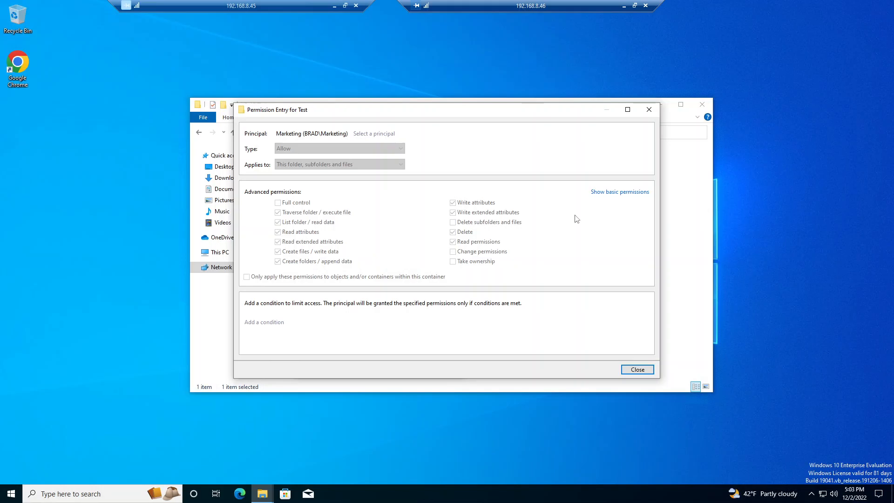
pyautogui.click(637, 369)
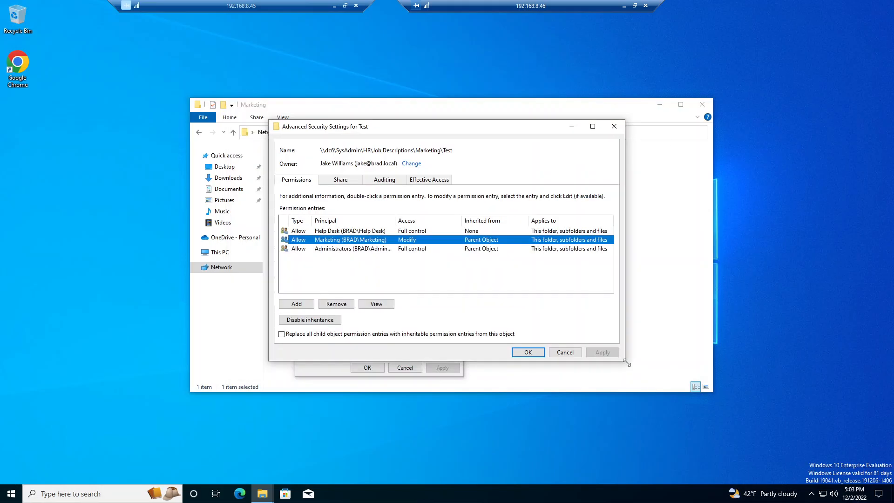
# Step: Compare the access levels of the Marketing and Administrators entries, then close the Test folder's advanced security settings
pyautogui.click(409, 251)
pyautogui.click(408, 242)
pyautogui.click(410, 251)
pyautogui.click(411, 243)
pyautogui.click(411, 250)
pyautogui.click(411, 242)
pyautogui.click(529, 353)
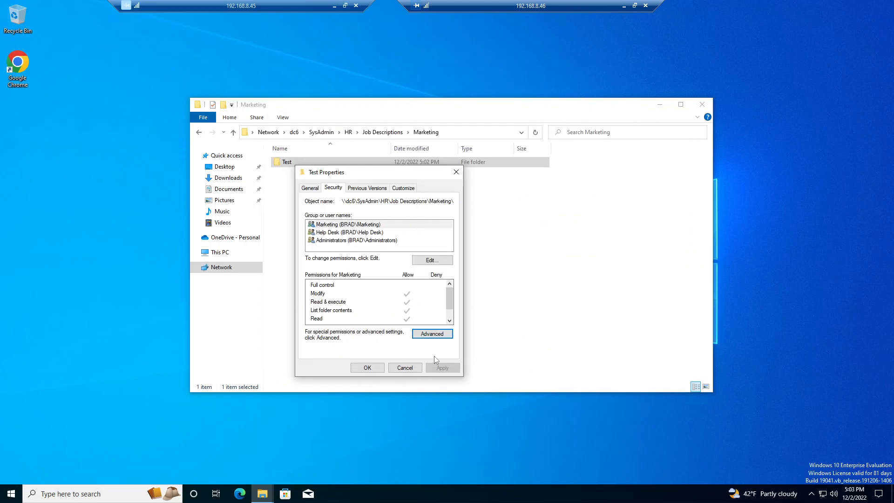
# Step: Remove the Help Desk group from the Test folder's permissions and apply the change
pyautogui.click(428, 261)
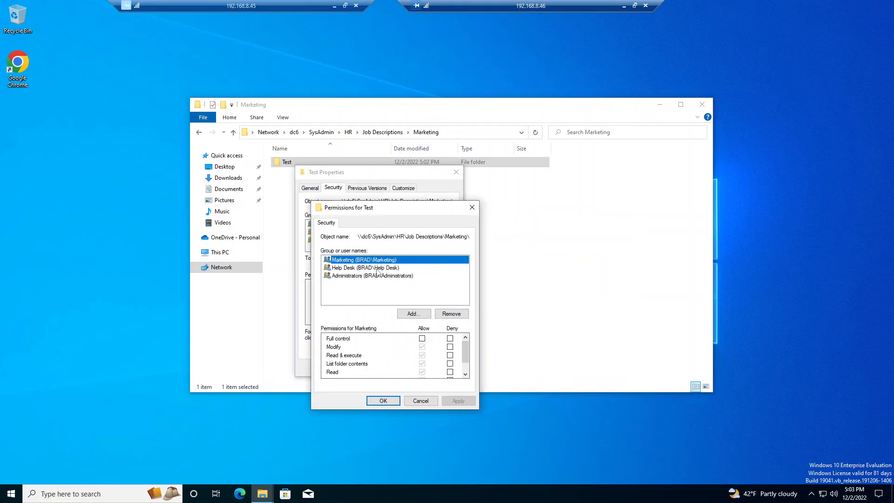
pyautogui.click(377, 269)
pyautogui.click(451, 313)
pyautogui.click(459, 400)
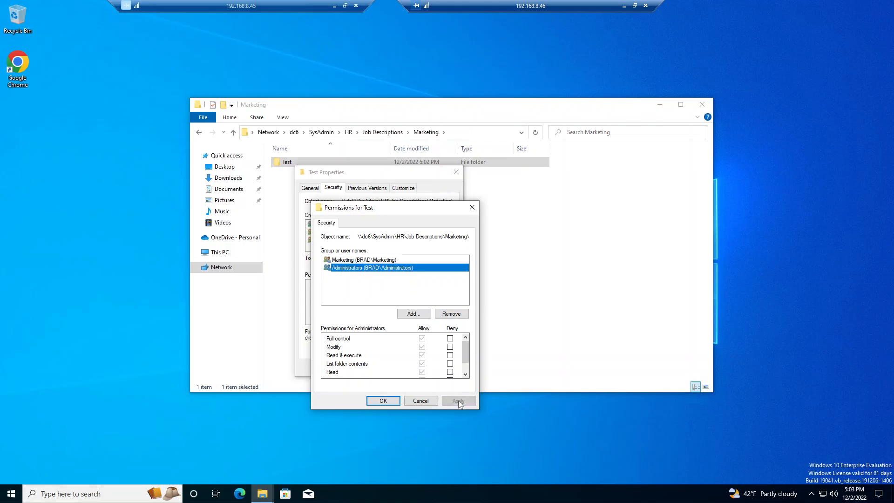
# Step: Close the Test folder's permission dialogs, refresh the Marketing folder and reopen Test's advanced security settings
pyautogui.click(416, 399)
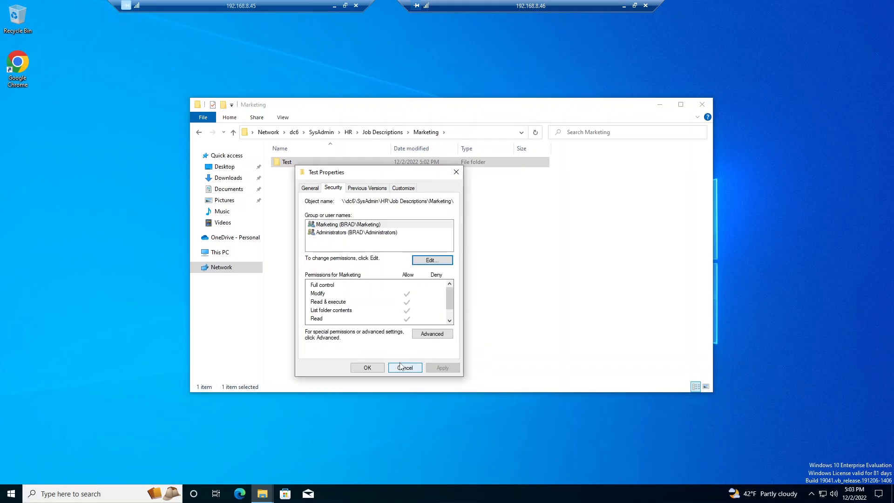
pyautogui.click(403, 367)
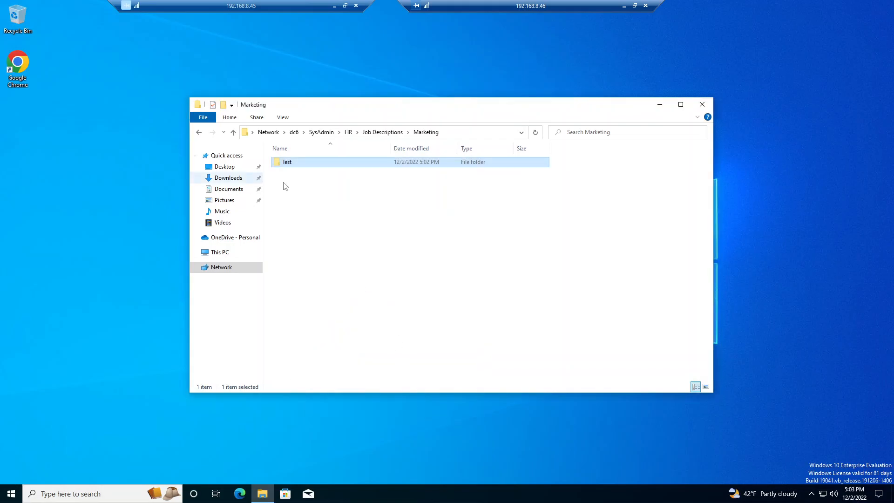
pyautogui.click(535, 132)
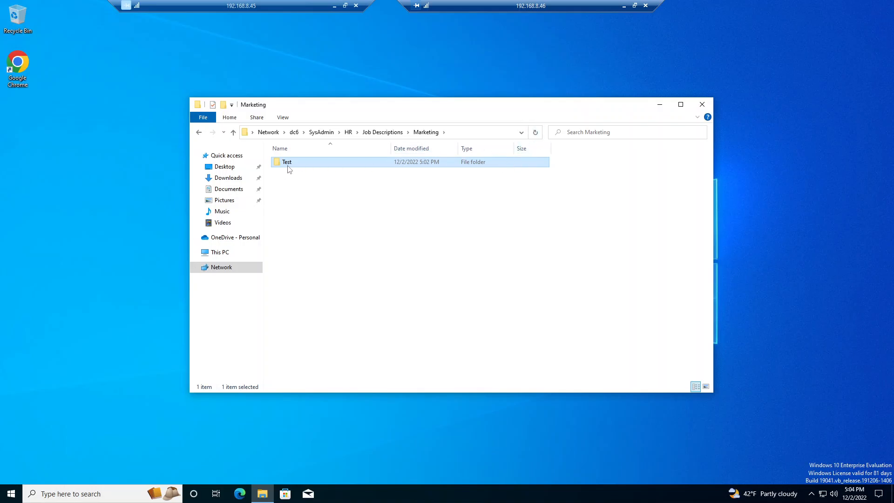
pyautogui.rightClick(287, 166)
pyautogui.click(314, 323)
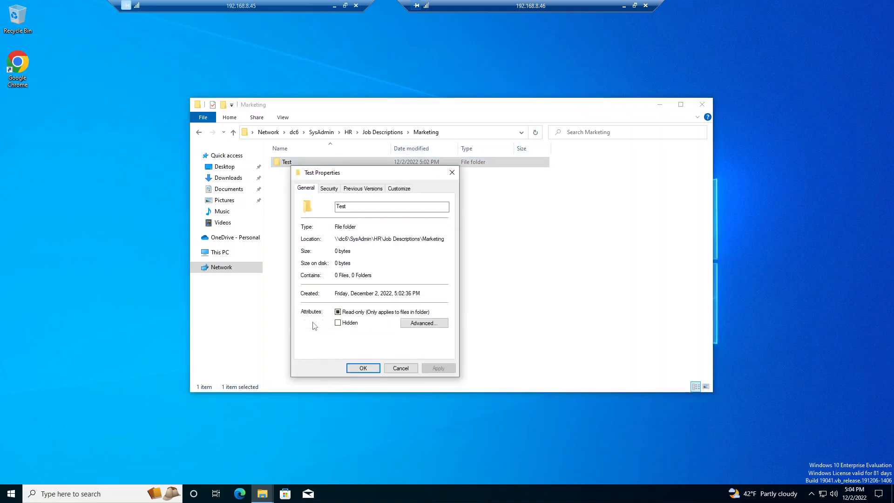
pyautogui.click(336, 188)
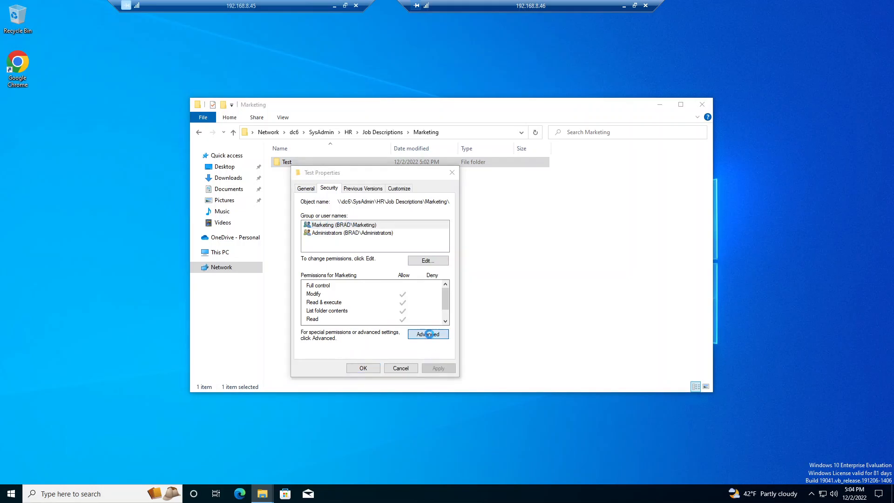
pyautogui.click(427, 334)
pyautogui.click(320, 240)
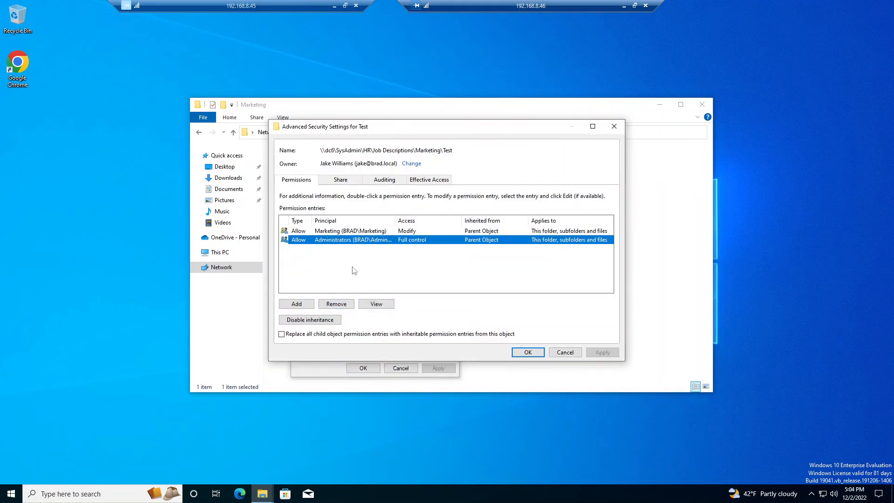
# Step: Try to remove the inherited Marketing entry from the Test folder's permission entries
pyautogui.click(346, 231)
pyautogui.click(349, 306)
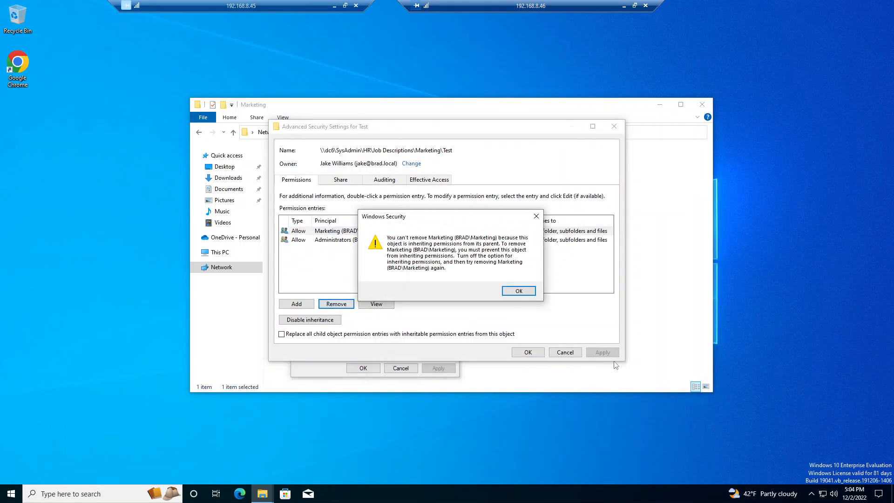
pyautogui.click(517, 298)
# Step: Disable inheritance on the Test folder by converting inherited entries to explicit ones, then remove the Marketing entry and apply
pyautogui.click(325, 320)
pyautogui.click(403, 236)
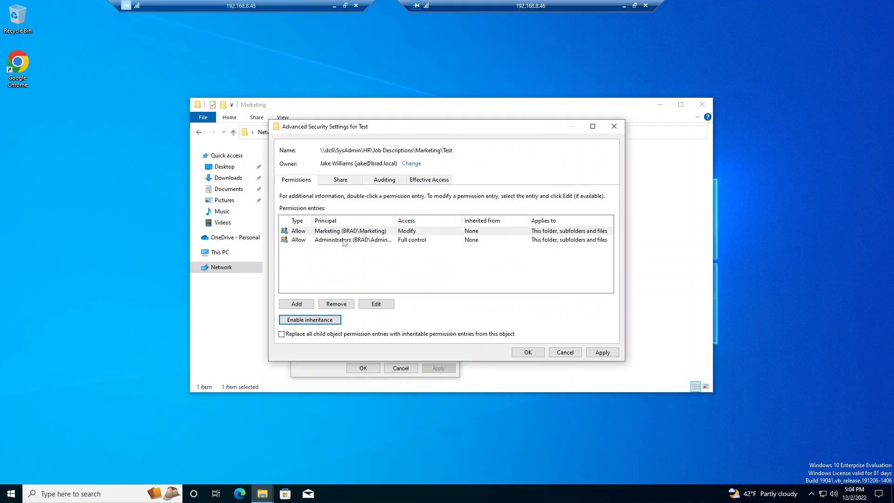
pyautogui.click(347, 233)
pyautogui.click(346, 307)
pyautogui.click(603, 352)
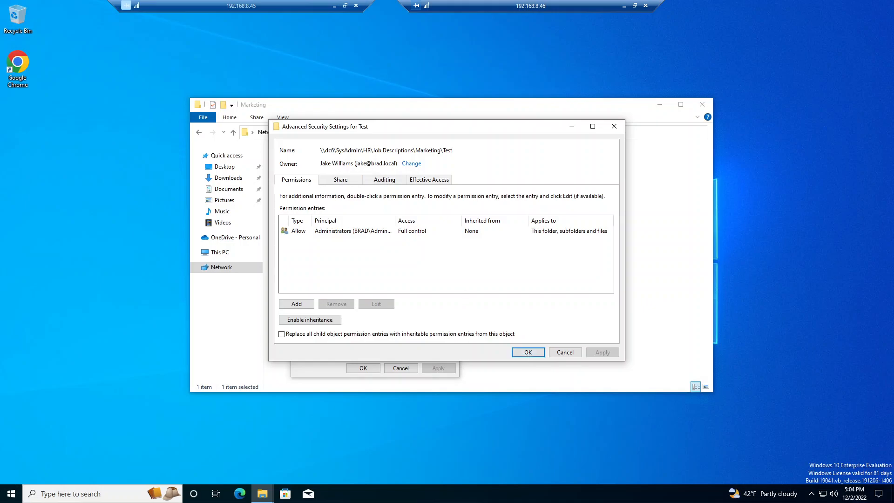
pyautogui.moveTo(320, 163)
pyautogui.mouseDown()
pyautogui.moveTo(354, 164)
pyautogui.moveTo(319, 163)
pyautogui.mouseUp()
pyautogui.click(328, 163)
pyautogui.click(409, 164)
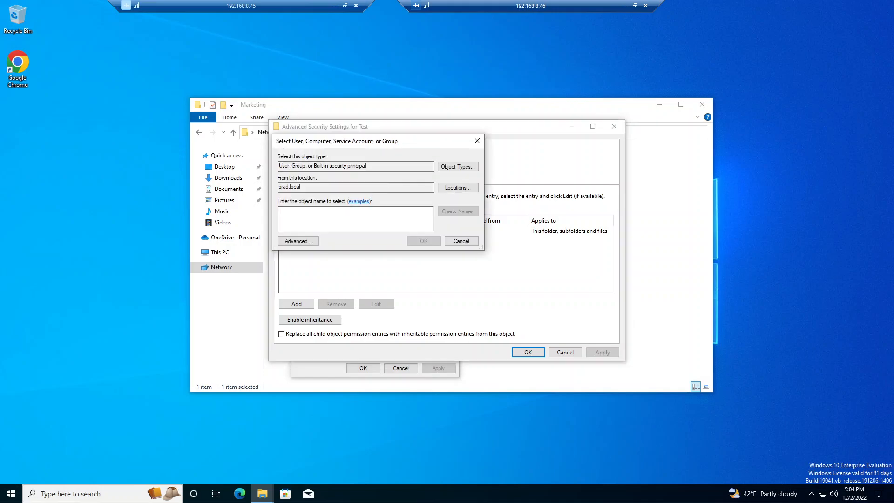
pyautogui.click(465, 242)
# Step: Add an Allow entry giving the Marketing group Modify on the Test folder, subfolders and files
pyautogui.click(296, 304)
pyautogui.click(302, 134)
pyautogui.write('Marketing')
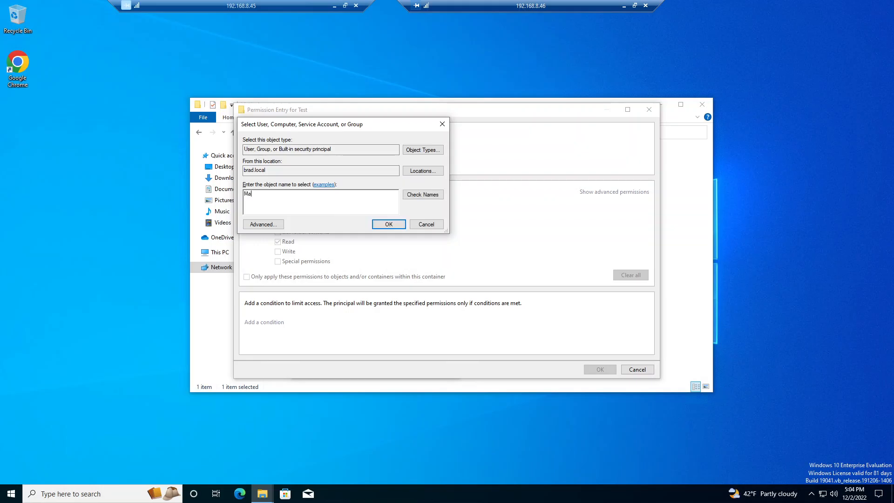
pyautogui.click(423, 195)
pyautogui.click(389, 223)
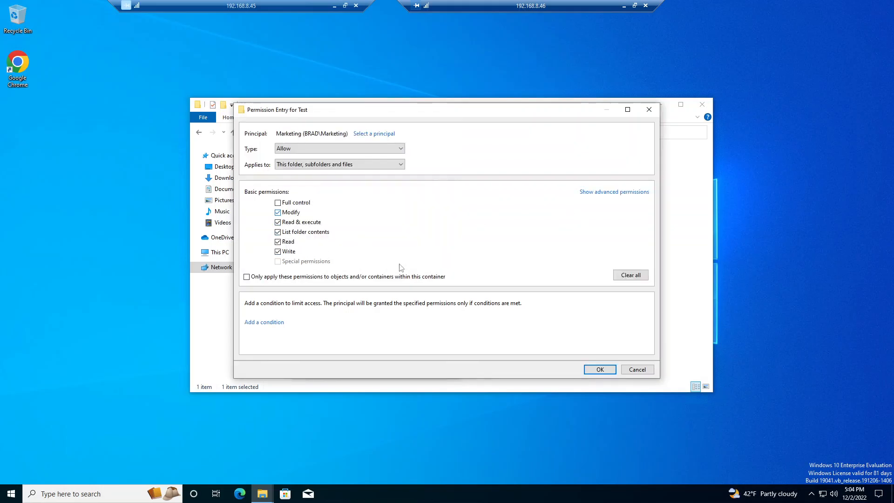
pyautogui.click(600, 369)
# Step: Add an Allow entry giving the Help Desk group Modify on the Test folder, subfolders and files, and apply the changes
pyautogui.click(298, 304)
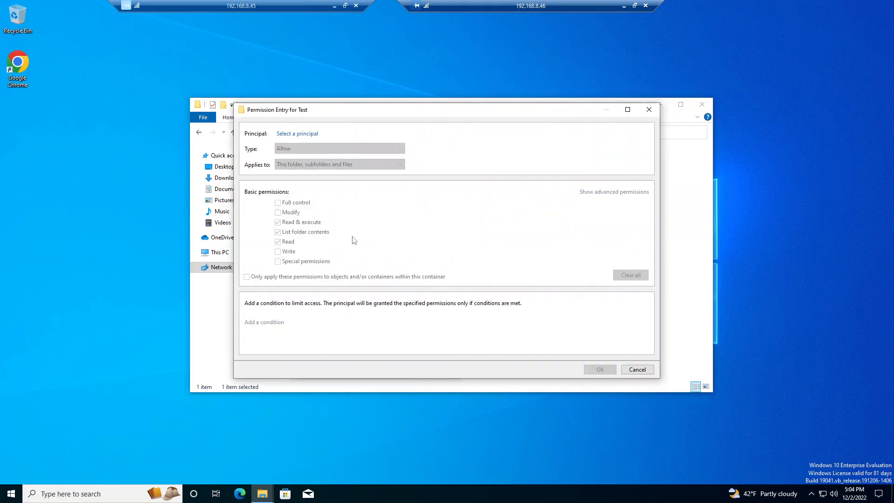
pyautogui.click(307, 135)
pyautogui.write('Help Desk')
pyautogui.click(416, 193)
pyautogui.click(388, 224)
pyautogui.click(278, 212)
pyautogui.click(600, 369)
pyautogui.click(601, 353)
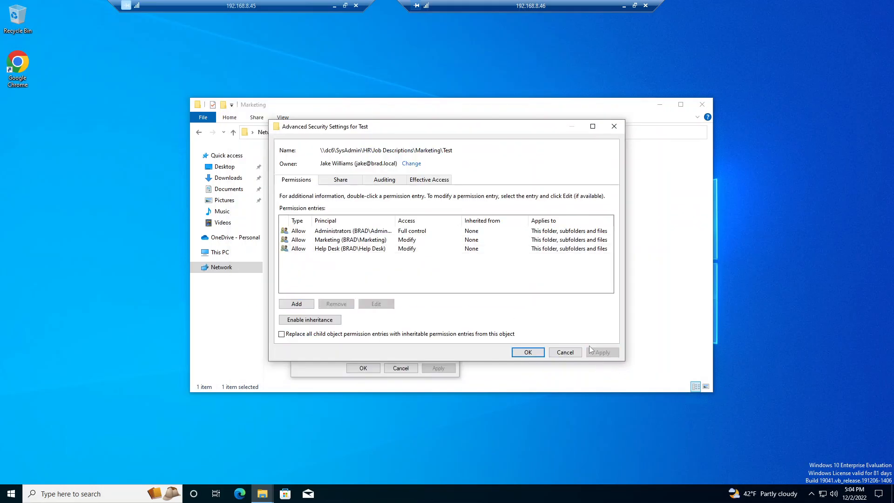
# Step: Try to set the Administrators group as the Test folder's owner, then close the folder's security settings and properties
pyautogui.click(411, 163)
pyautogui.write('Admin')
pyautogui.press('BackSpace')
pyautogui.press('BackSpace')
pyautogui.press('BackSpace')
pyautogui.press('BackSpace')
pyautogui.press('BackSpace')
pyautogui.write('Do')
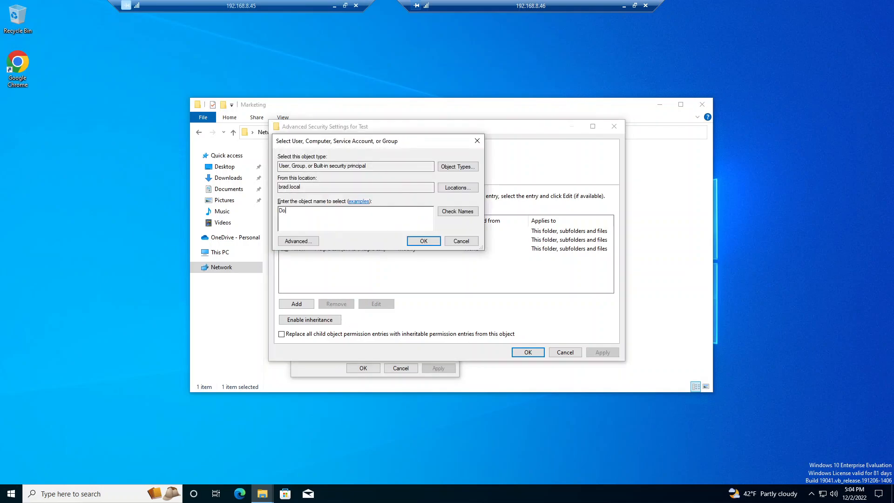
pyautogui.write('main Admins')
pyautogui.hotkey('ctrl', 'shift', 'Left')
pyautogui.hotkey('ctrl', 'shift', 'Left')
pyautogui.write('Administrators')
pyautogui.press('Return')
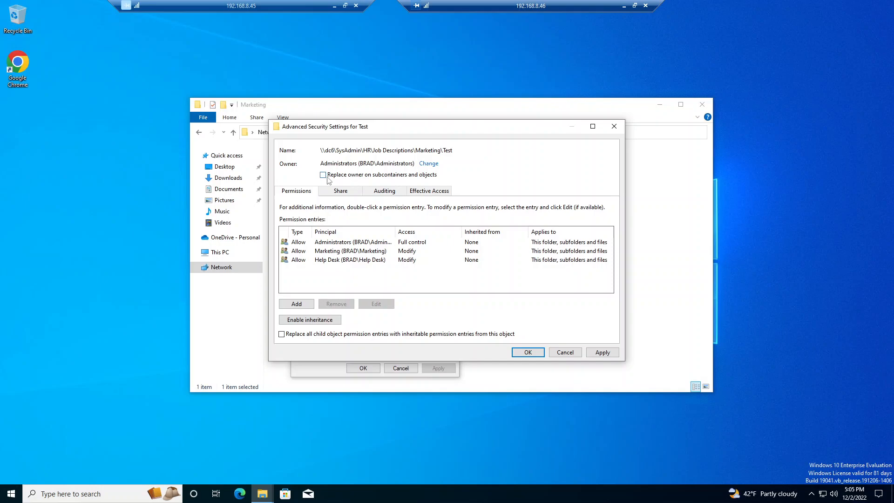
pyautogui.click(603, 354)
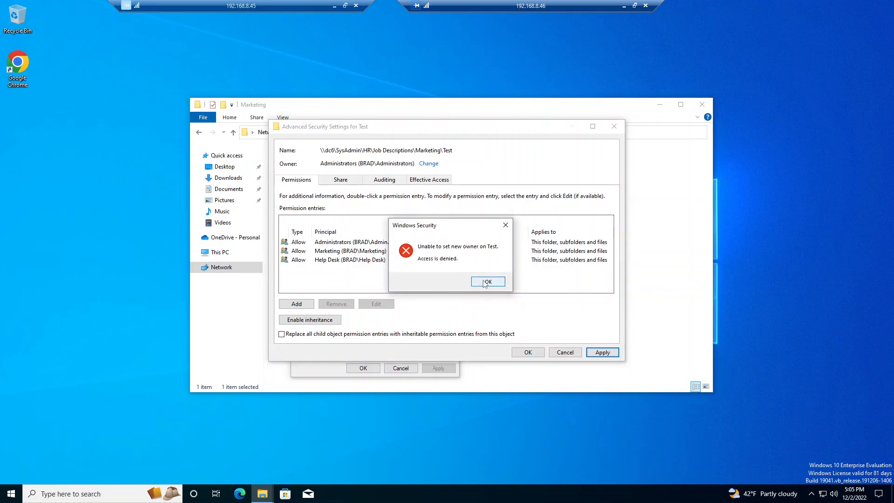
pyautogui.click(487, 282)
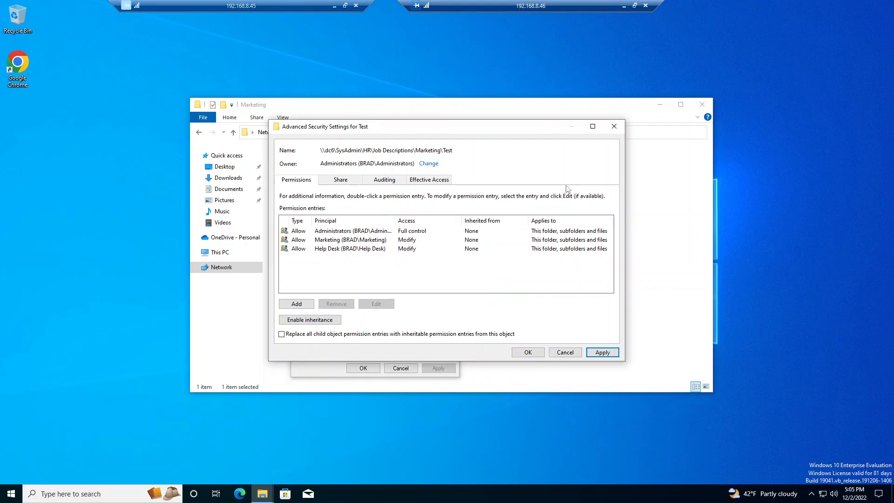
pyautogui.click(564, 352)
pyautogui.click(401, 368)
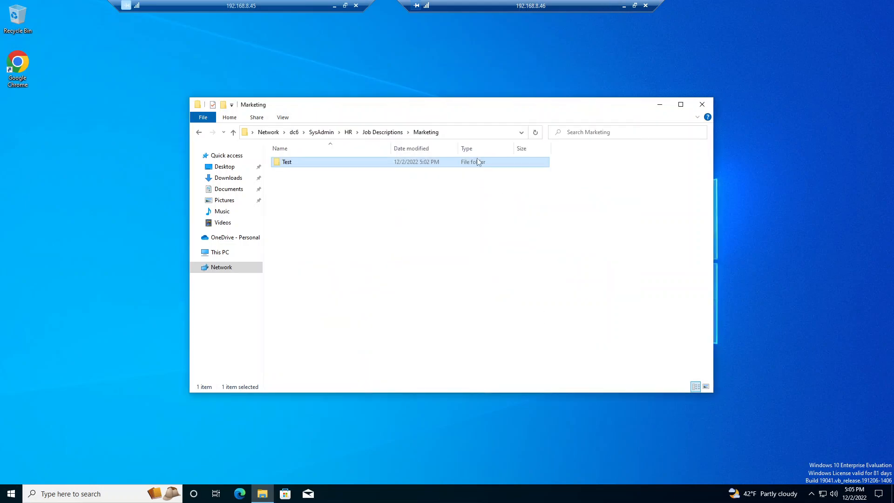
# Step: Switch to the domain controller's remote session and browse to \\dc6\SysAdmin\HR\Job Descriptions\Marketing in File Explorer
pyautogui.click(624, 7)
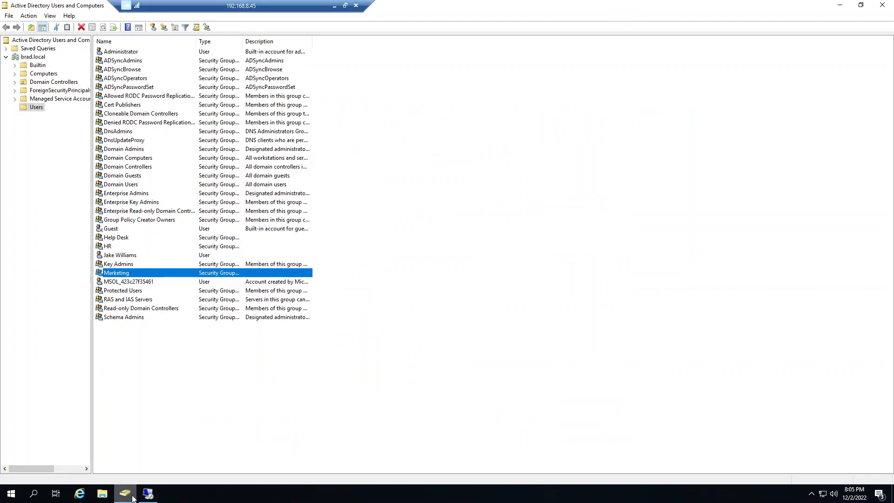
pyautogui.press('super+e')
pyautogui.hotkey('alt', 'd')
pyautogui.write('\\dc6')
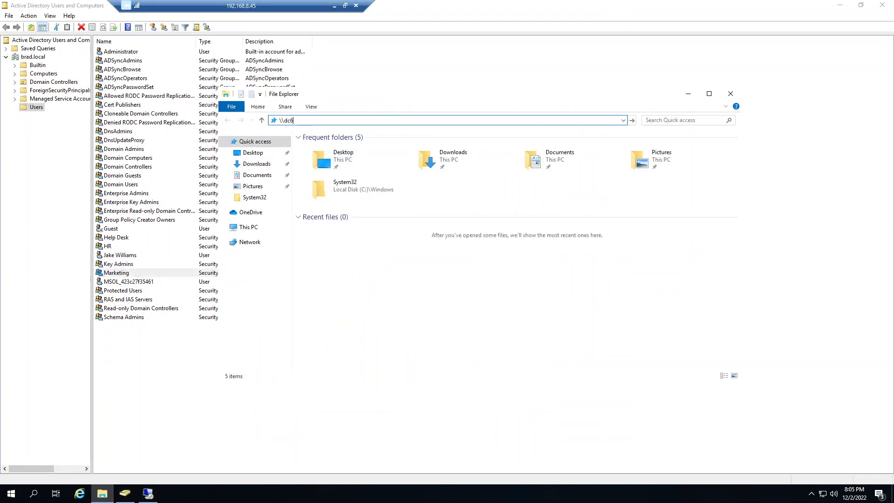
pyautogui.press('Return')
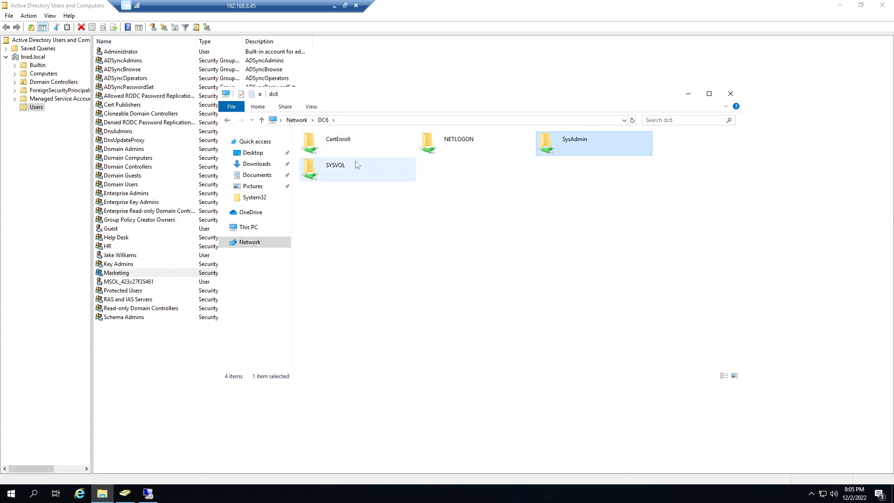
pyautogui.doubleClick(596, 141)
pyautogui.doubleClick(342, 148)
pyautogui.doubleClick(322, 150)
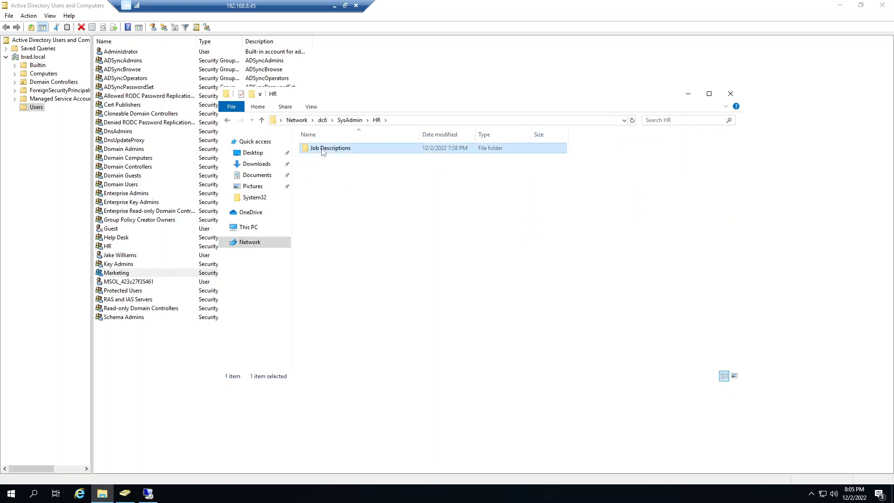
pyautogui.rightClick(322, 149)
pyautogui.doubleClick(321, 150)
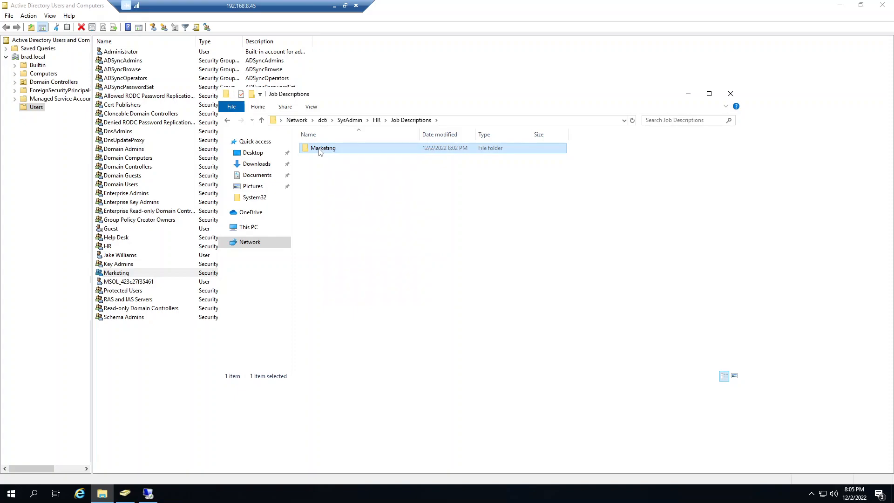
# Step: Open the Test folder's advanced security settings on the domain controller
pyautogui.rightClick(320, 149)
pyautogui.click(353, 295)
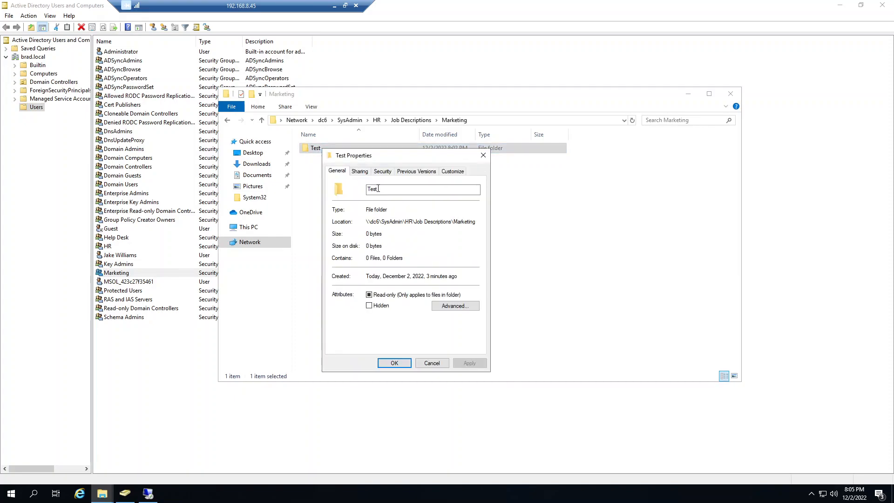
pyautogui.click(380, 173)
pyautogui.click(449, 327)
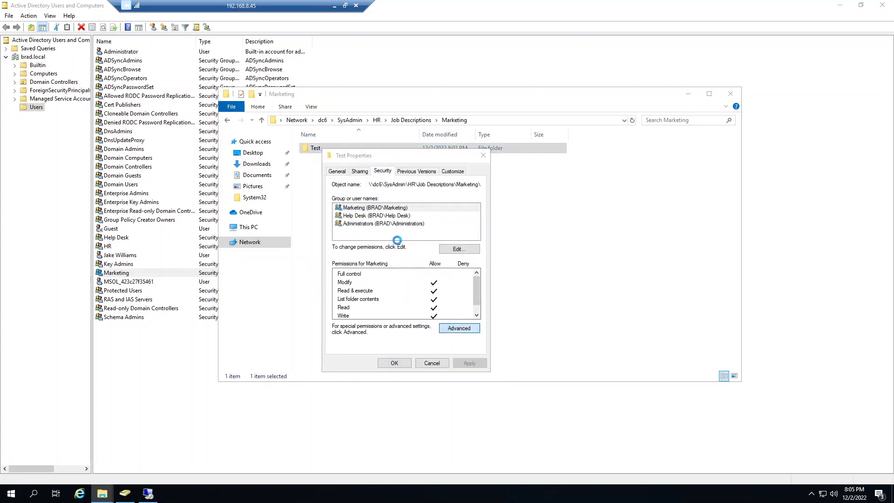
# Step: Set the Test folder's owner to the Administrators group, apply the change and close the folder's properties
pyautogui.click(411, 163)
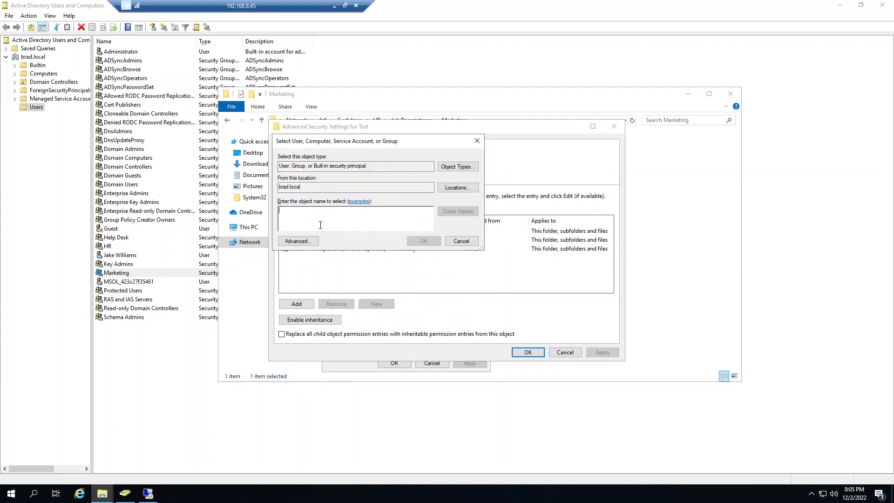
pyautogui.write('Adminis')
pyautogui.click(451, 212)
pyautogui.click(321, 215)
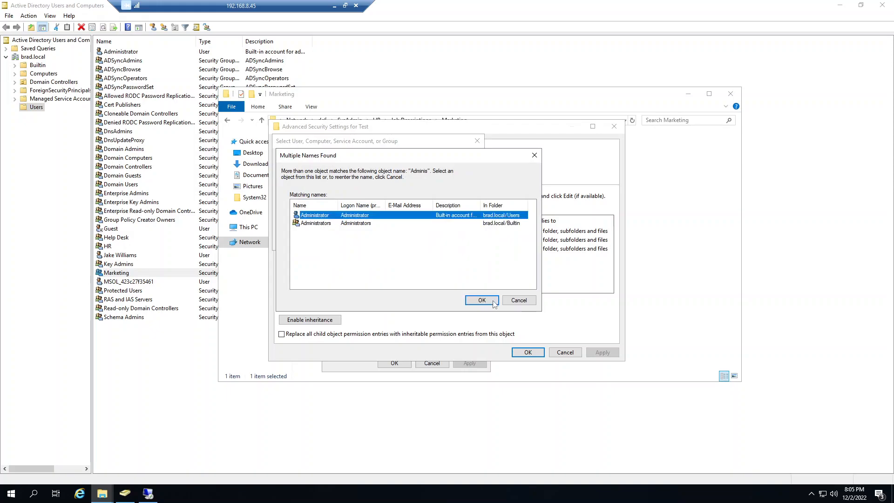
pyautogui.click(338, 225)
pyautogui.click(482, 300)
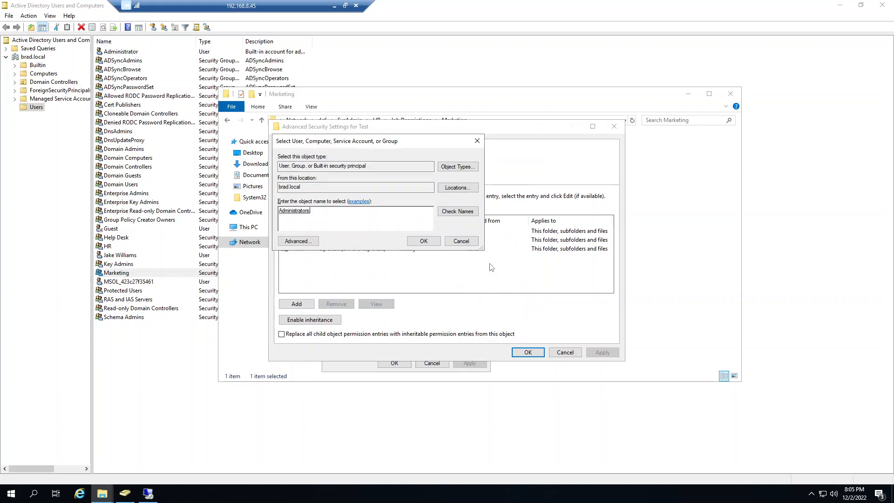
pyautogui.click(467, 242)
pyautogui.click(601, 353)
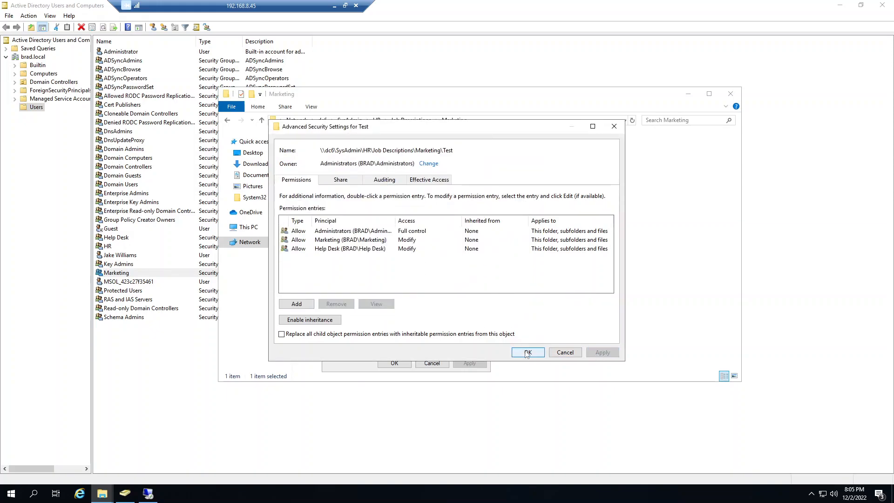
pyautogui.click(528, 352)
pyautogui.click(394, 363)
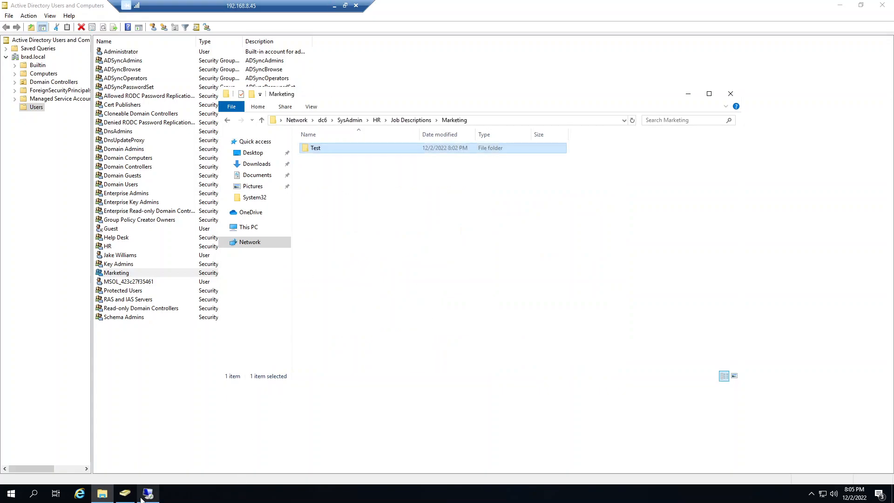
# Step: Return to the Windows 10 client session, refresh the Marketing folder and reopen Test's advanced security settings
pyautogui.click(334, 6)
pyautogui.click(535, 132)
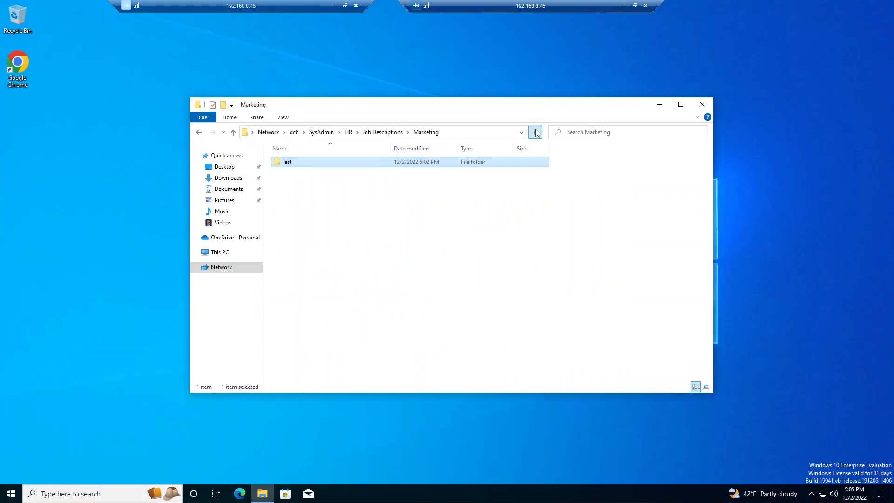
pyautogui.rightClick(284, 163)
pyautogui.click(316, 320)
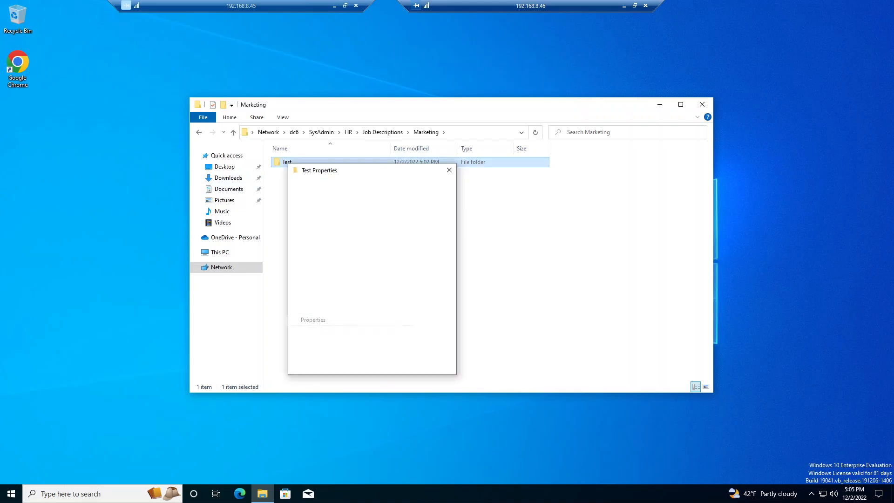
pyautogui.click(325, 186)
pyautogui.click(426, 330)
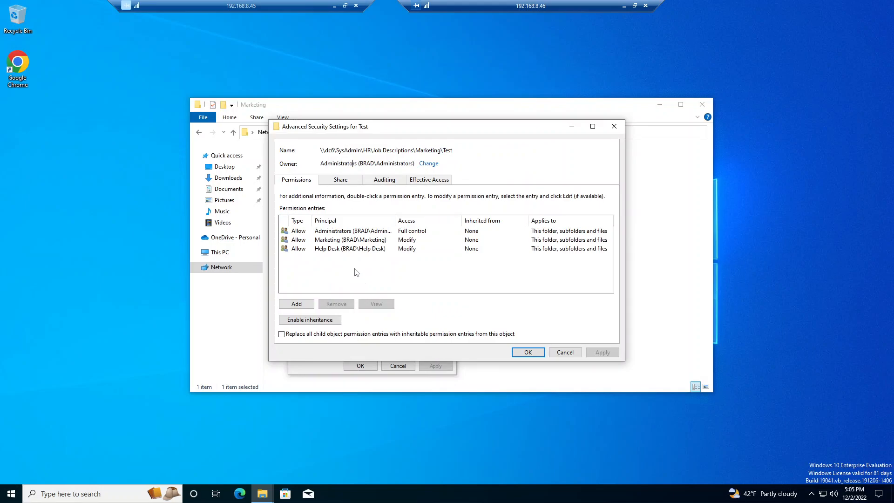
# Step: Try to remove the Marketing group's permission entry from the Test folder and apply the change
pyautogui.click(345, 240)
pyautogui.click(336, 305)
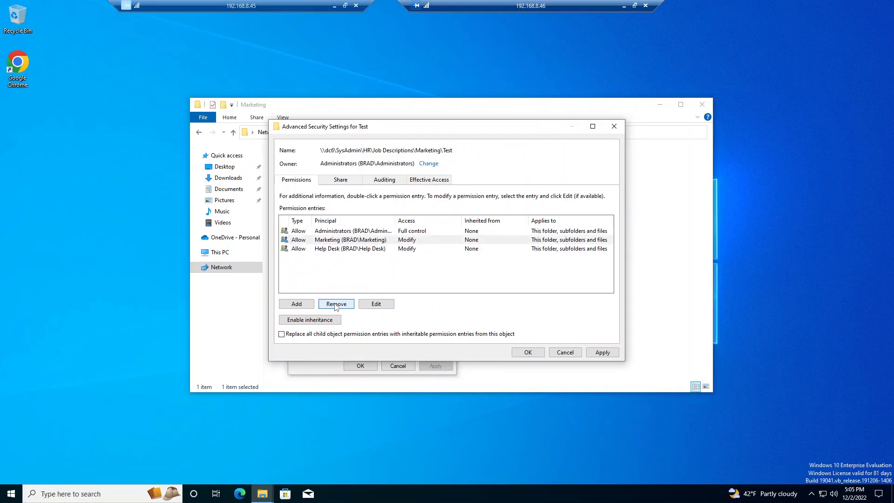
pyautogui.click(602, 352)
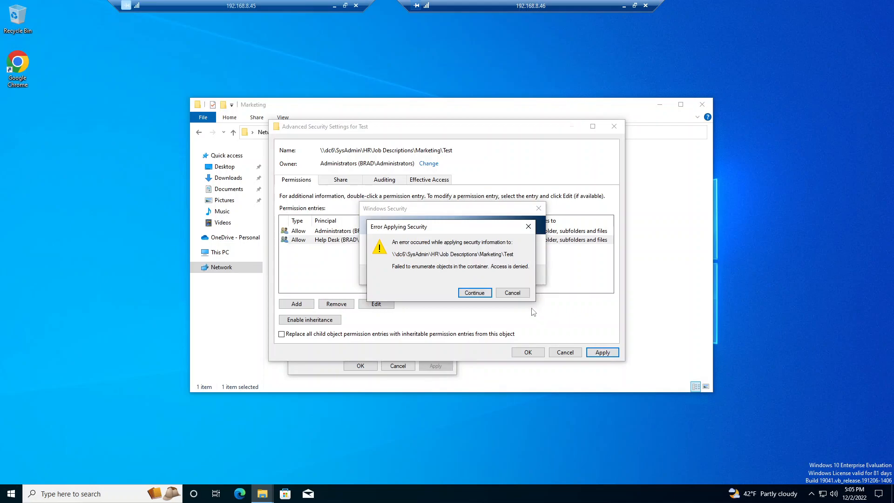
pyautogui.click(475, 292)
pyautogui.click(512, 291)
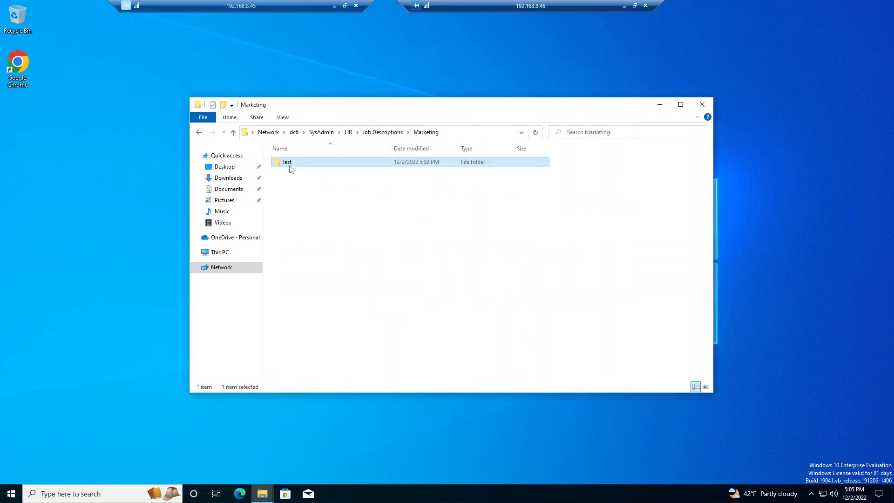
# Step: Reopen the Test folder's properties and examine its share settings and the Administrators and Help Desk permission entries
pyautogui.rightClick(289, 166)
pyautogui.click(315, 317)
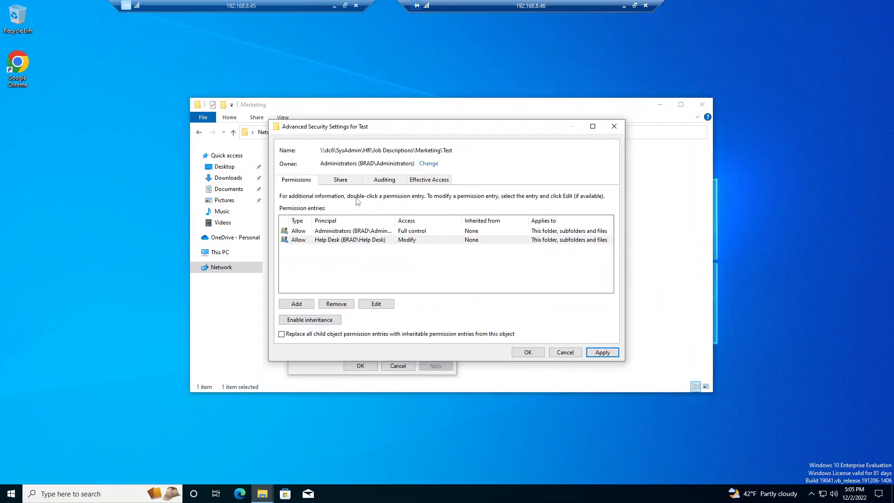
pyautogui.click(350, 182)
pyautogui.click(292, 182)
pyautogui.click(339, 232)
pyautogui.click(339, 243)
pyautogui.click(343, 232)
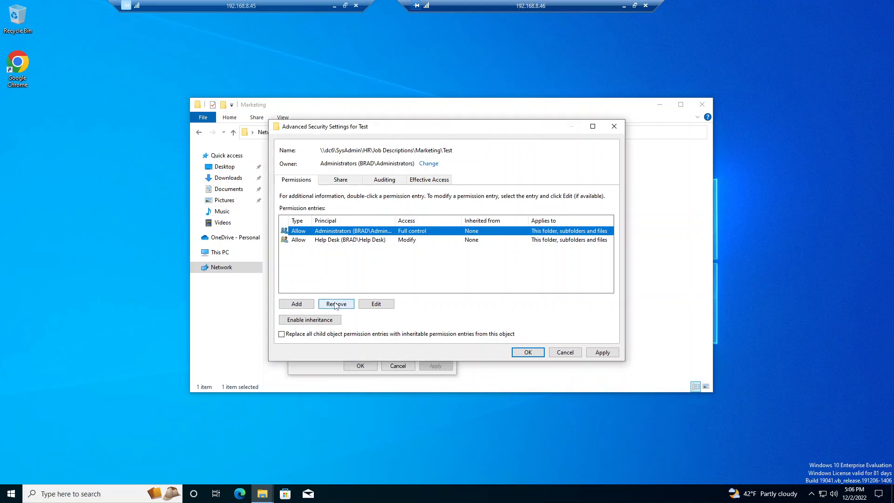
# Step: Add a permission entry to the Test folder that allows the Marketing group Modify access
pyautogui.click(296, 304)
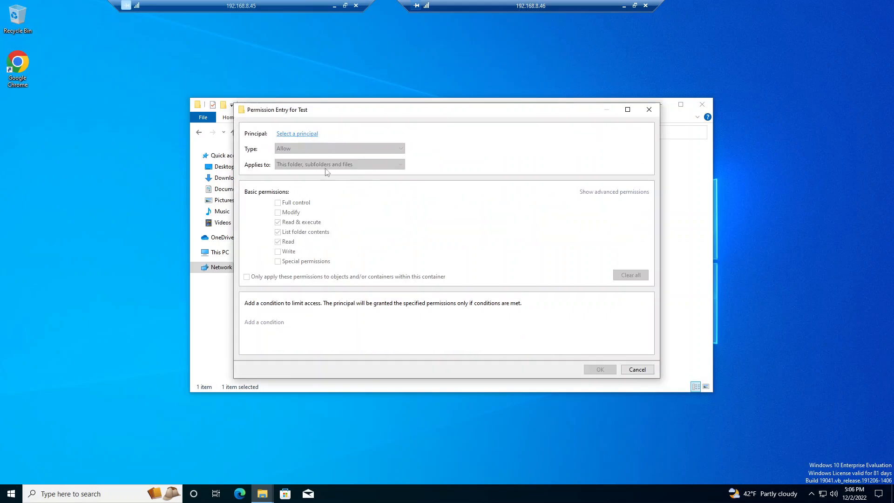
pyautogui.click(297, 134)
pyautogui.write('Marketing')
pyautogui.click(422, 195)
pyautogui.click(389, 224)
pyautogui.click(278, 213)
pyautogui.click(599, 369)
# Step: Try to apply the added Marketing entry, and close Test's security settings and properties without saving
pyautogui.click(602, 353)
pyautogui.click(474, 292)
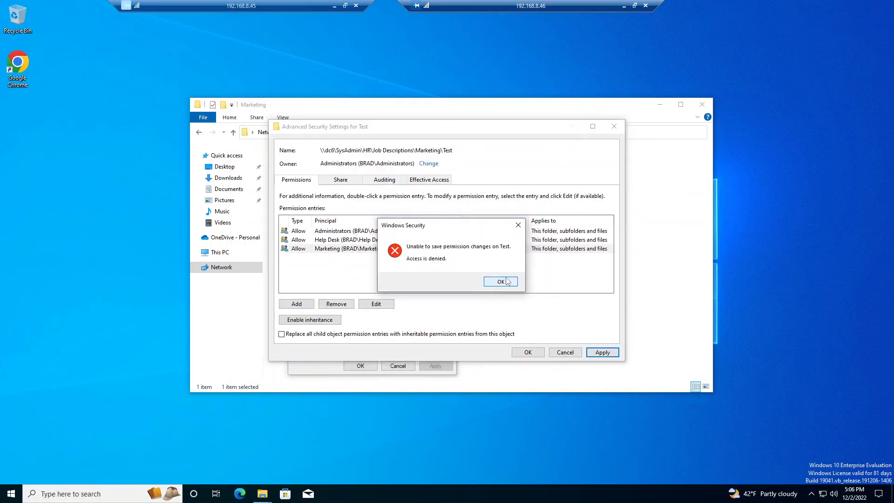
pyautogui.click(501, 281)
pyautogui.click(565, 352)
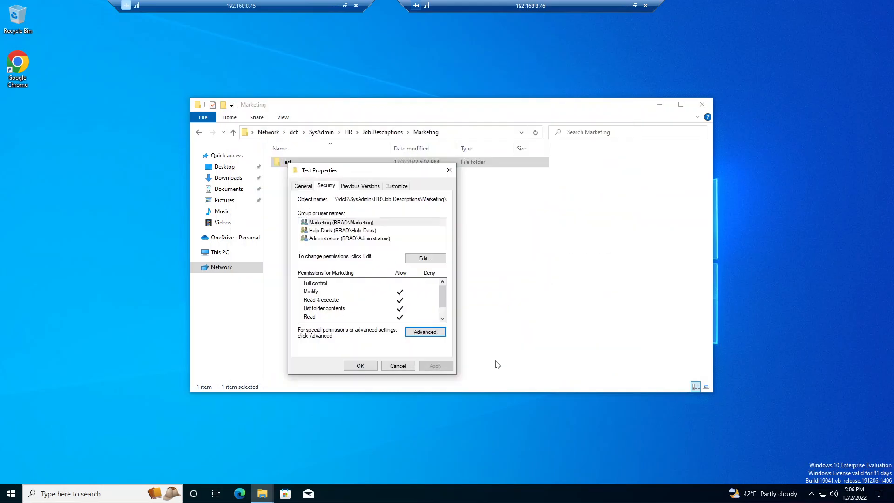
pyautogui.click(397, 366)
# Step: Switch to the domain controller's session, refresh the Marketing folder and open Test's advanced security settings
pyautogui.click(624, 6)
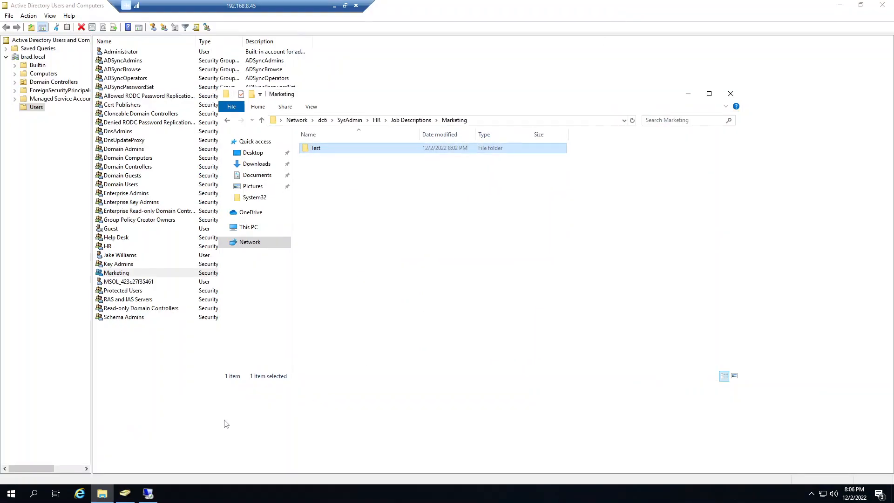
pyautogui.click(466, 247)
pyautogui.click(632, 120)
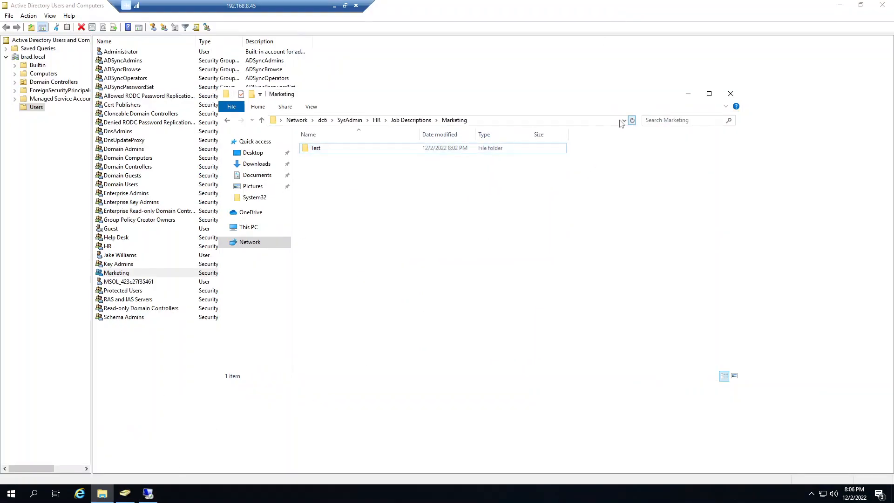
pyautogui.click(317, 150)
pyautogui.rightClick(319, 154)
pyautogui.click(347, 299)
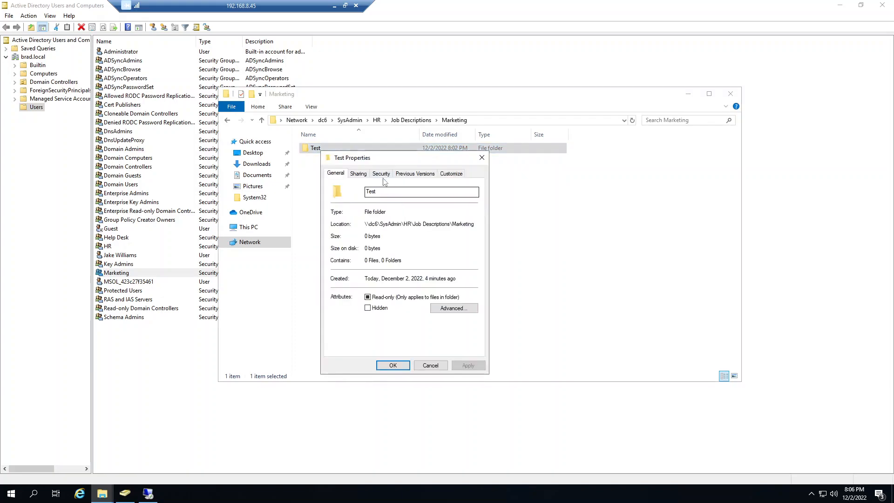
pyautogui.click(381, 173)
pyautogui.click(447, 330)
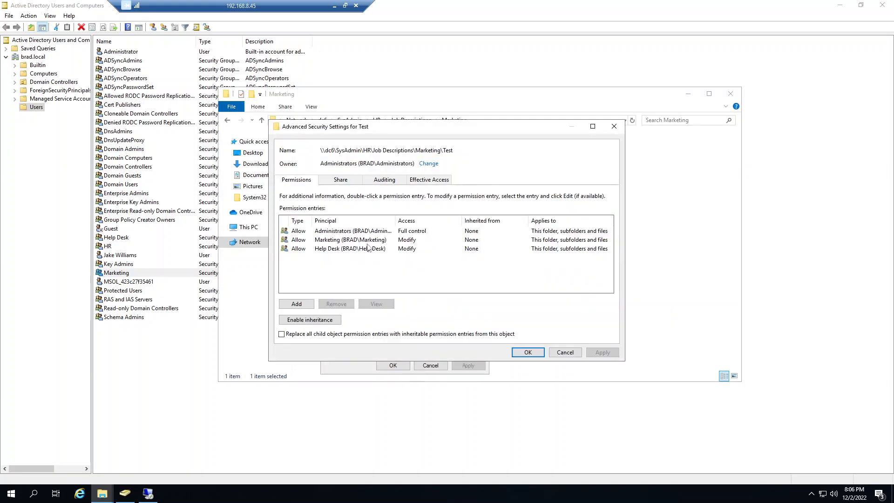
# Step: Examine Test's Help Desk, Marketing and Administrators permission entries on the domain controller and close the folder's properties
pyautogui.click(337, 249)
pyautogui.click(339, 239)
pyautogui.click(341, 232)
pyautogui.click(344, 249)
pyautogui.click(348, 240)
pyautogui.click(352, 232)
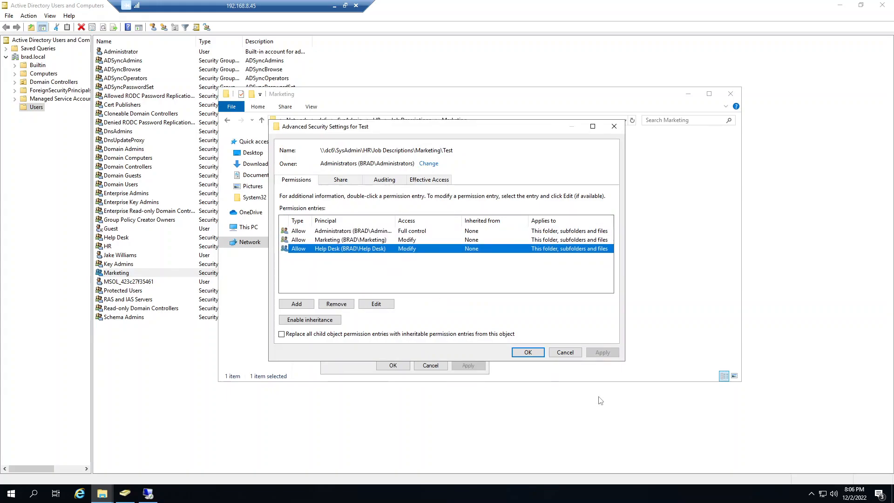
pyautogui.click(528, 352)
pyautogui.click(393, 365)
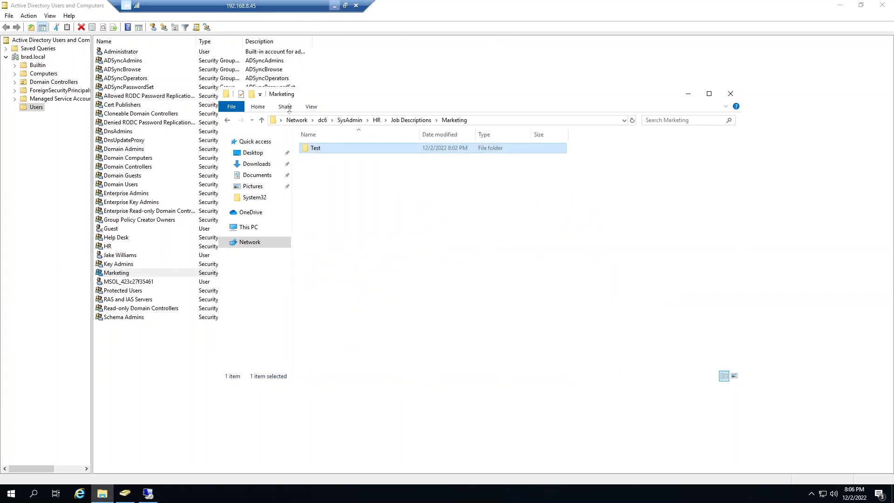
# Step: Return to the Windows 10 client session and examine the permission entries in Test's advanced security settings
pyautogui.click(154, 495)
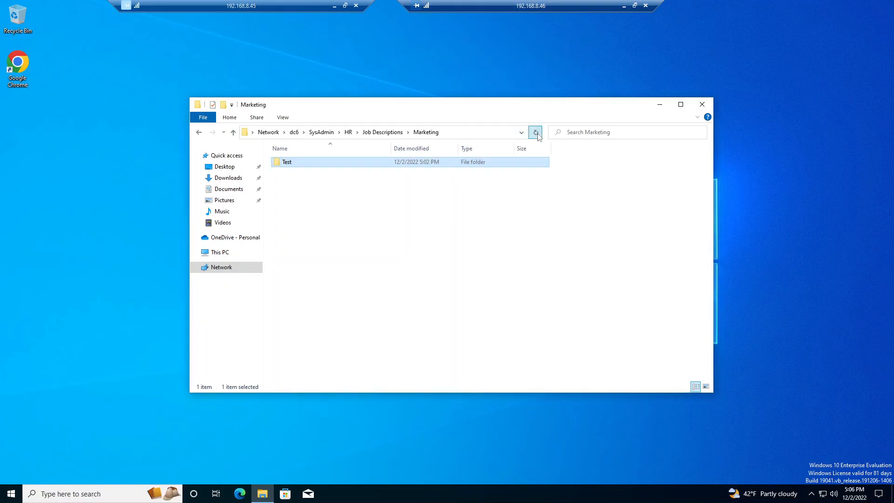
pyautogui.rightClick(284, 160)
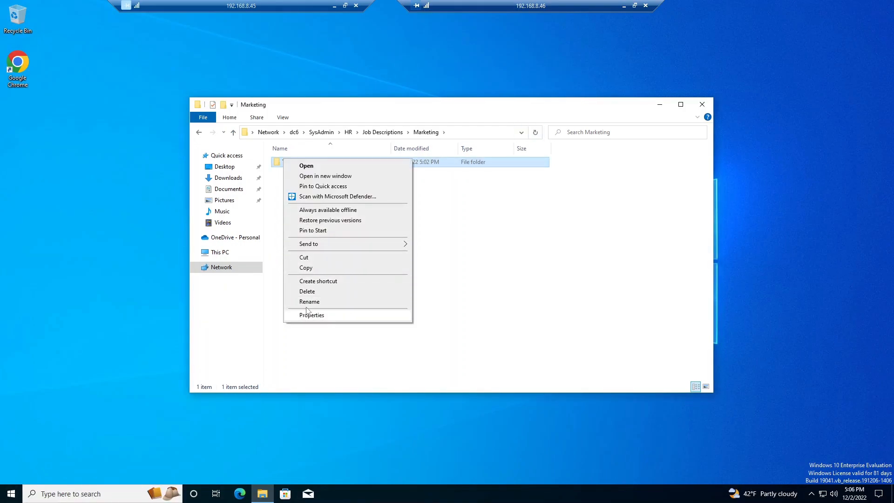
pyautogui.click(312, 315)
pyautogui.click(326, 182)
pyautogui.click(423, 327)
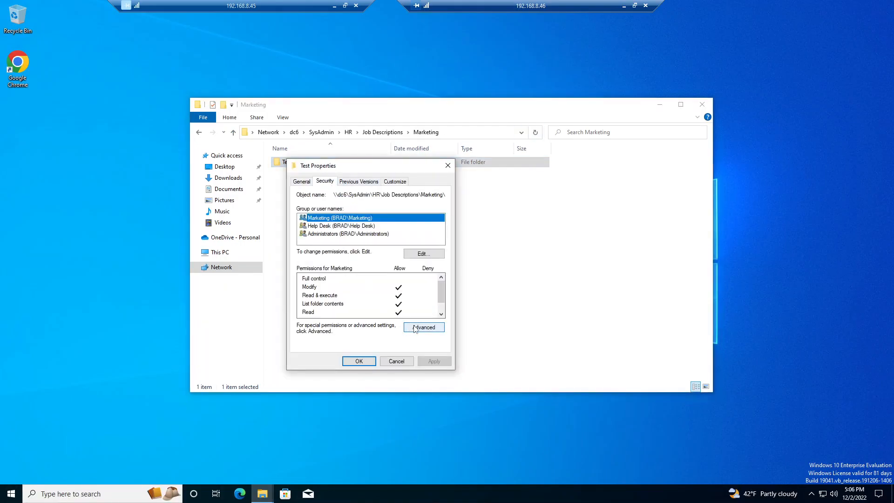
pyautogui.click(332, 251)
pyautogui.click(345, 239)
pyautogui.click(350, 231)
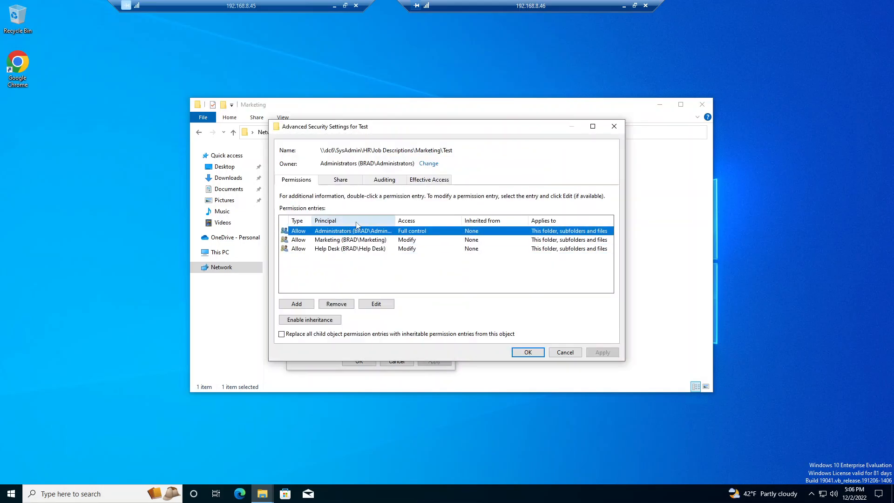
# Step: Try to remove the Help Desk group's permission entry from Test, and cancel out of the folder's properties
pyautogui.click(333, 251)
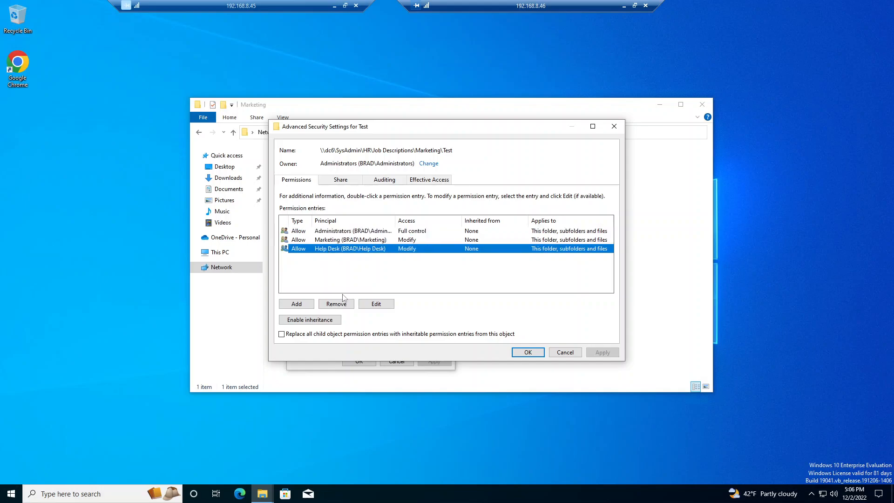
pyautogui.click(343, 304)
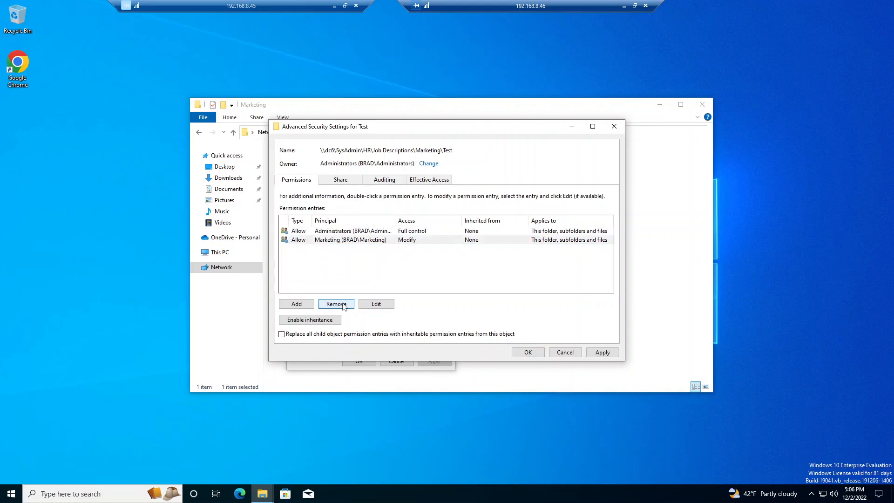
pyautogui.click(601, 352)
pyautogui.click(474, 292)
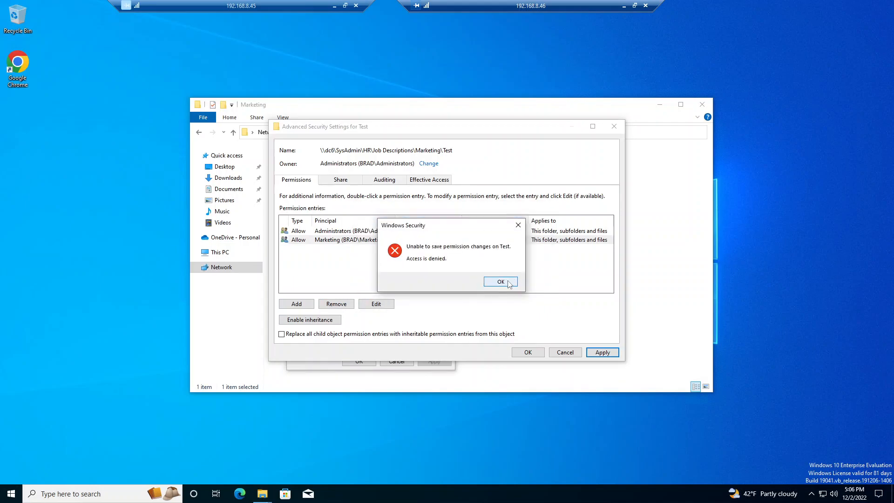
pyautogui.click(500, 282)
pyautogui.click(574, 353)
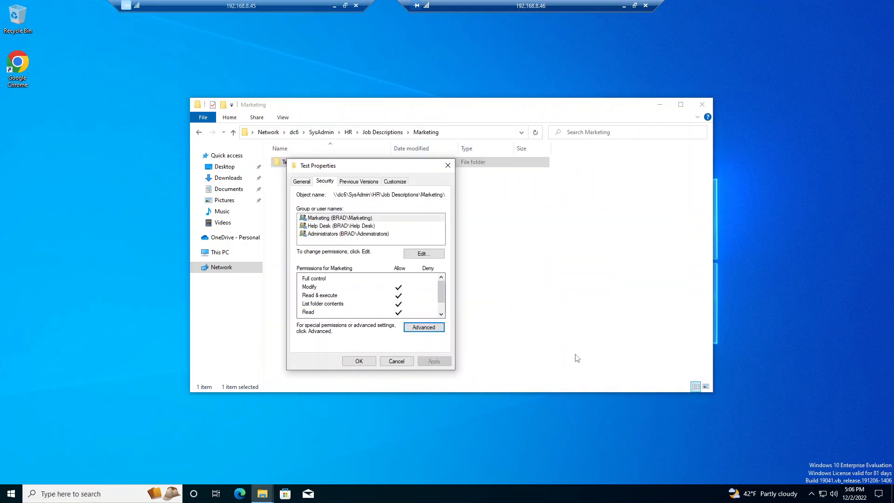
pyautogui.click(405, 363)
# Step: Check the Marketing group's entry in Test's advanced security settings once more and close the folder's properties
pyautogui.moveTo(276, 162); pyautogui.dragTo(282, 167)
pyautogui.rightClick(285, 163)
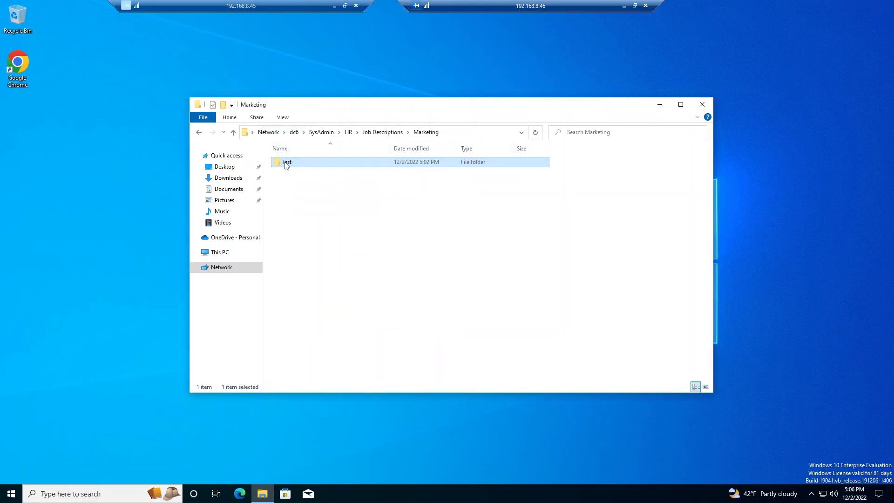
pyautogui.click(313, 318)
pyautogui.click(325, 185)
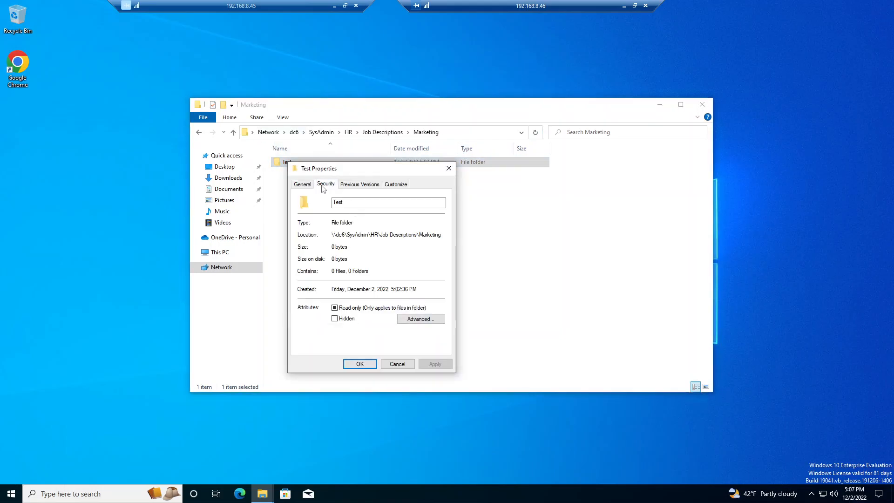
pyautogui.click(425, 330)
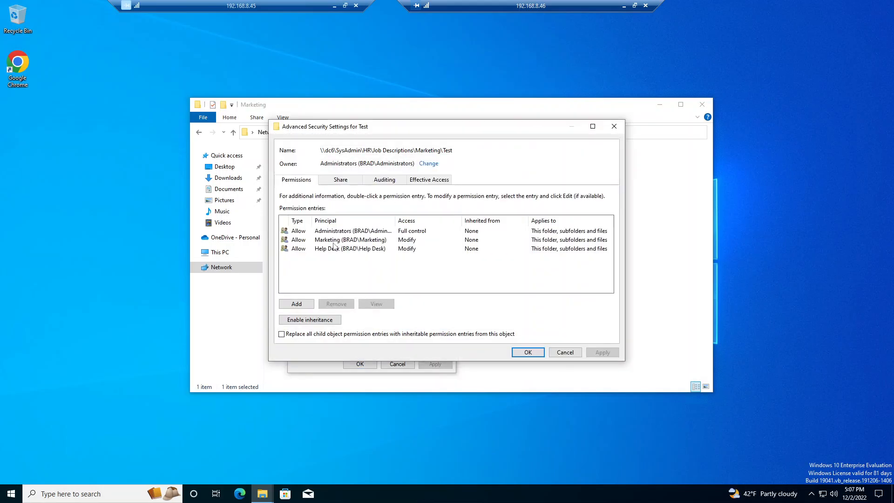
pyautogui.click(336, 242)
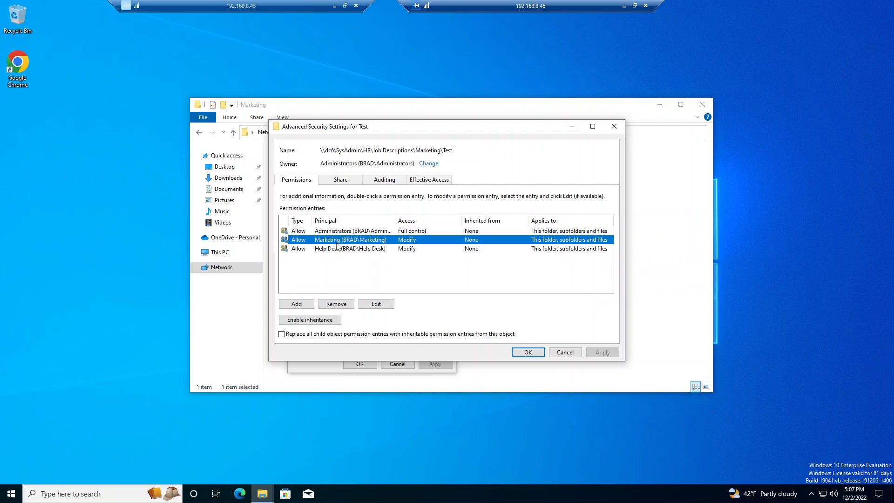
pyautogui.click(565, 352)
pyautogui.click(397, 363)
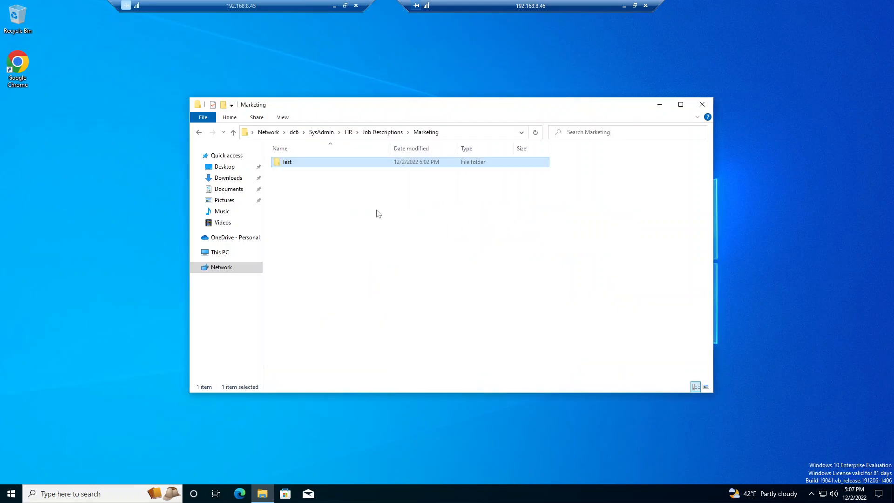
# Step: Close the client's File Explorer window and open HR\Job Descriptions in the domain controller's session
pyautogui.click(199, 132)
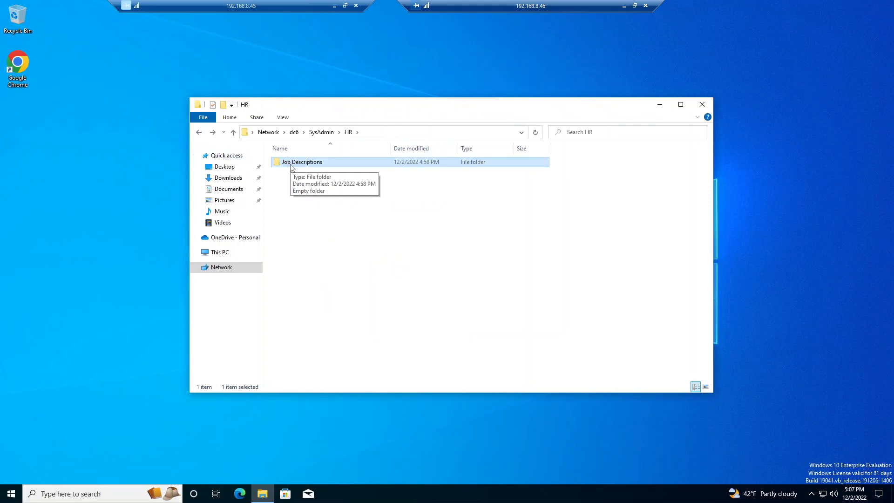
pyautogui.click(701, 104)
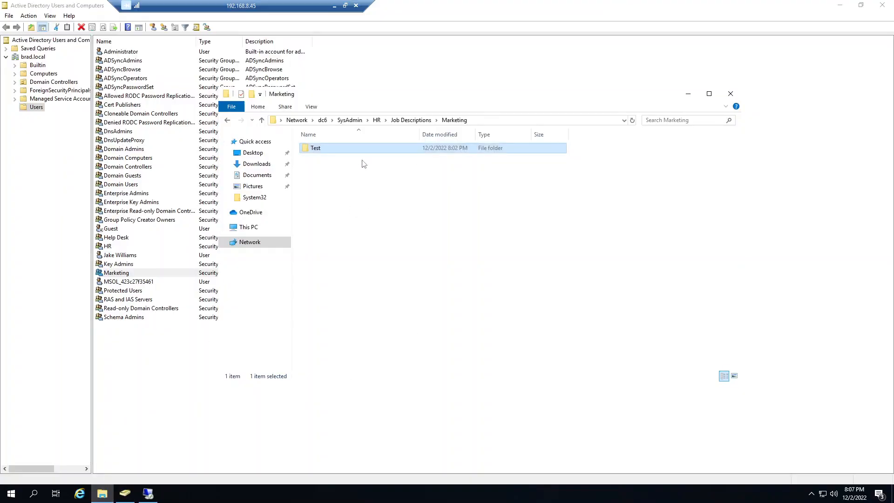
pyautogui.click(376, 120)
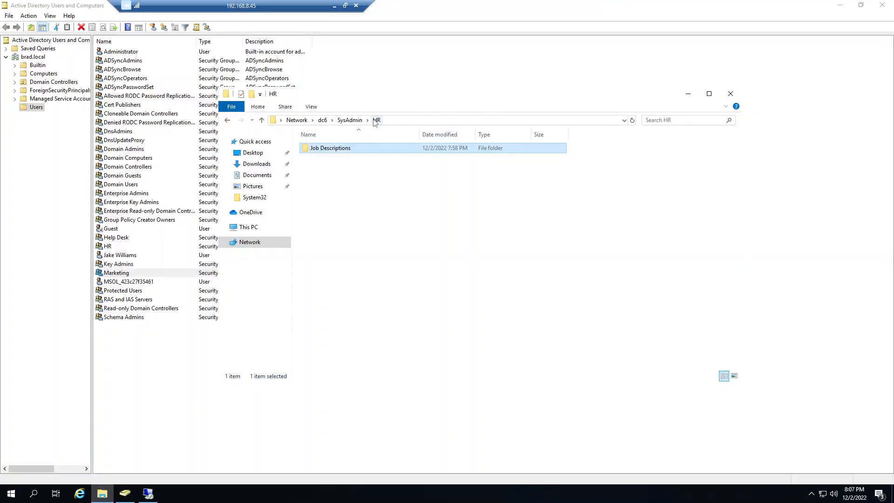
pyautogui.doubleClick(330, 148)
# Step: Examine the Marketing folder's security permissions on the domain controller and cancel its properties
pyautogui.rightClick(328, 149)
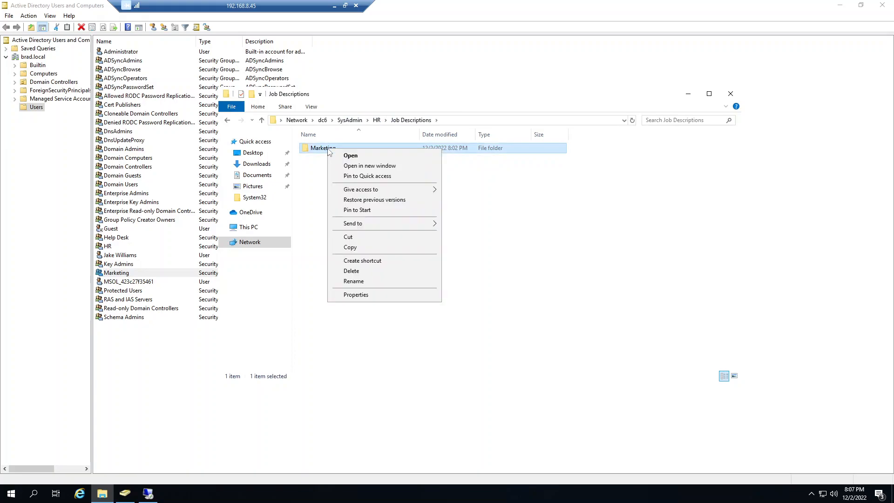
pyautogui.click(355, 295)
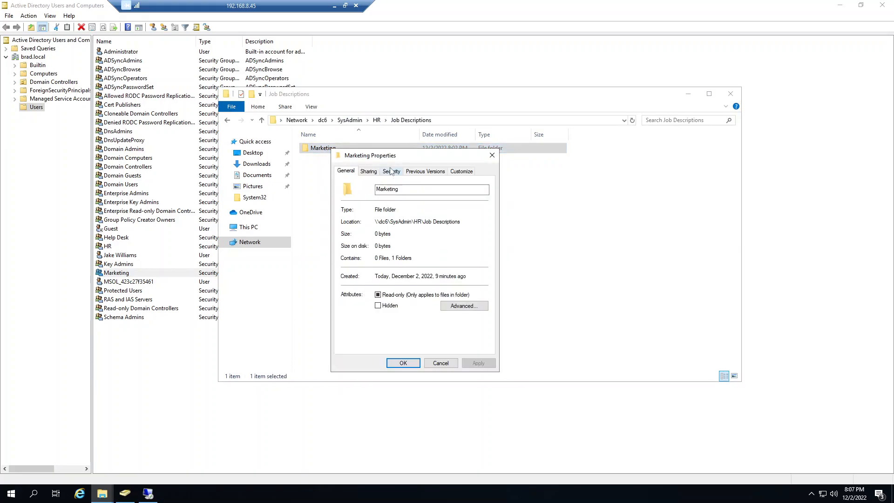
pyautogui.click(391, 171)
pyautogui.moveTo(395, 159); pyautogui.dragTo(422, 172)
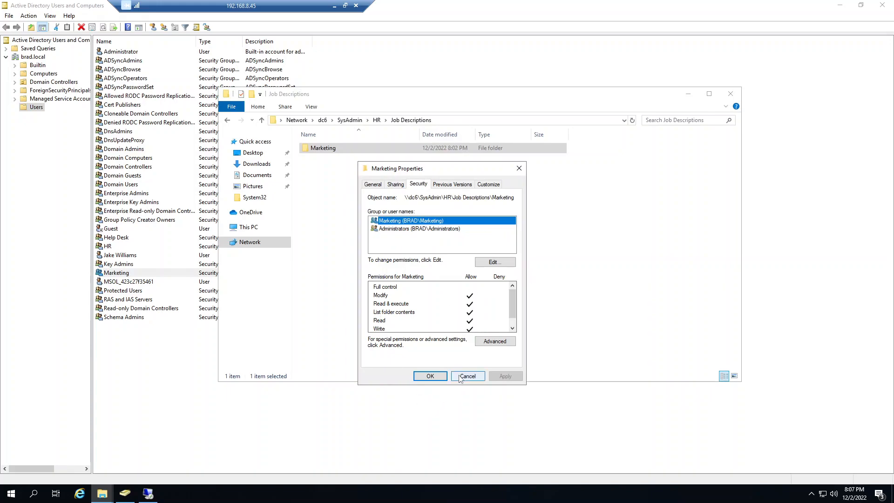
pyautogui.click(467, 376)
# Step: Reopen the Marketing folder's properties at its security permissions
pyautogui.rightClick(328, 148)
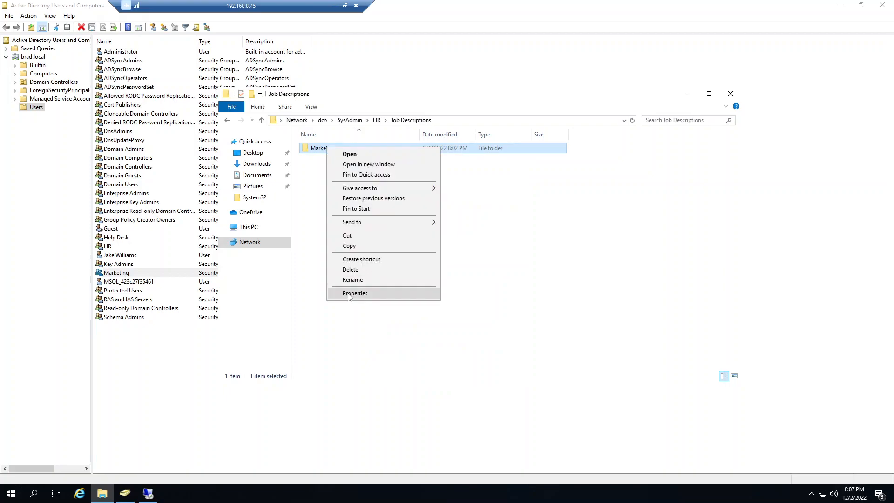
pyautogui.click(350, 294)
pyautogui.click(390, 170)
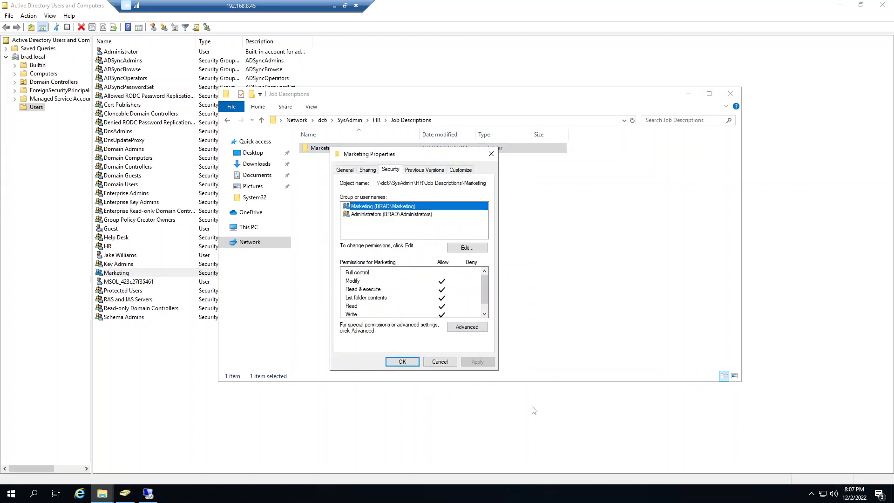
# Step: Close the Marketing folder's properties and navigate up to the SysAdmin share
pyautogui.click(452, 363)
pyautogui.click(227, 120)
pyautogui.click(228, 120)
pyautogui.click(376, 120)
pyautogui.click(349, 120)
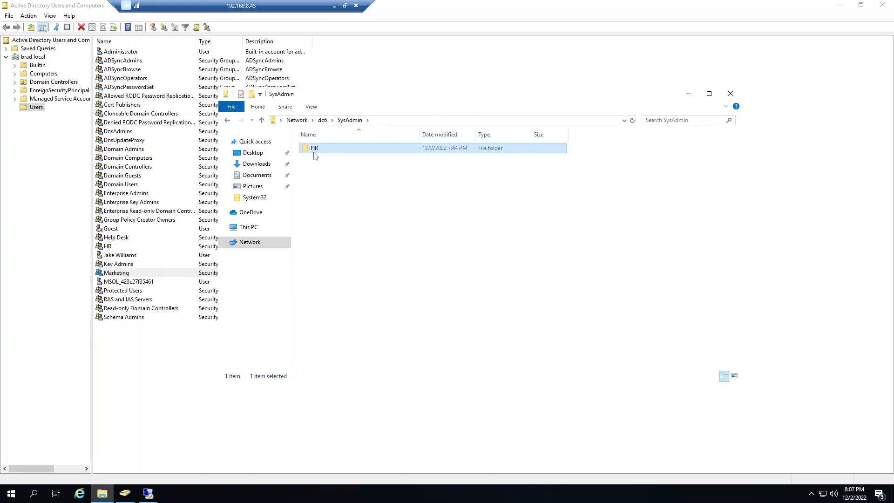
# Step: Open the HR folder's advanced security settings and select the HR group's permission entry
pyautogui.rightClick(313, 147)
pyautogui.click(337, 297)
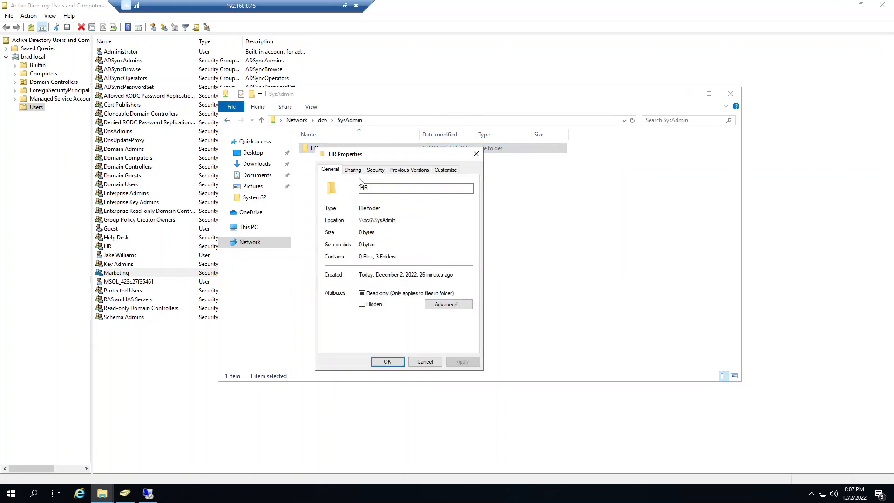
pyautogui.click(375, 170)
pyautogui.click(450, 330)
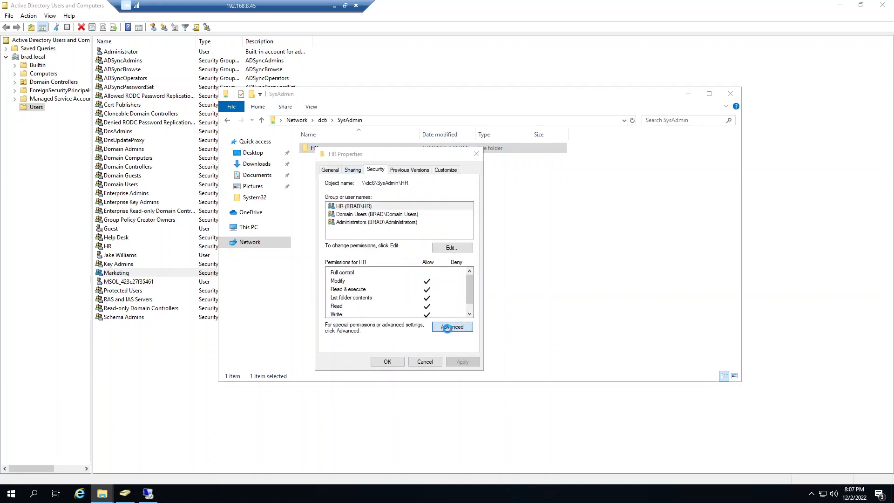
pyautogui.click(322, 248)
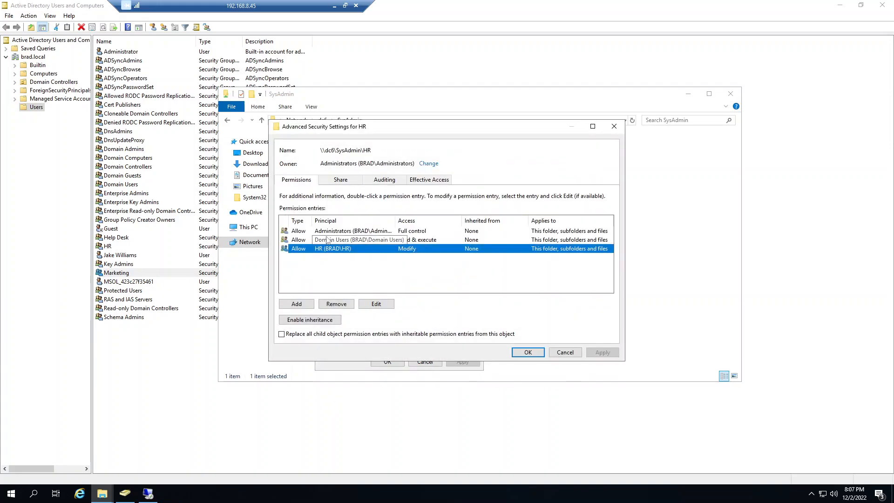
# Step: Replace all child object permission entries with inheritable entries from the HR folder, confirm, and close its properties
pyautogui.click(296, 336)
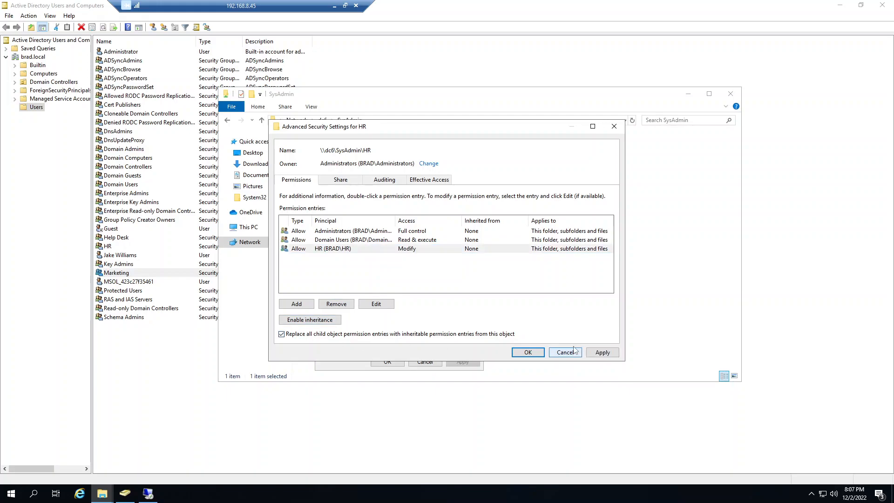
pyautogui.click(602, 352)
pyautogui.click(483, 285)
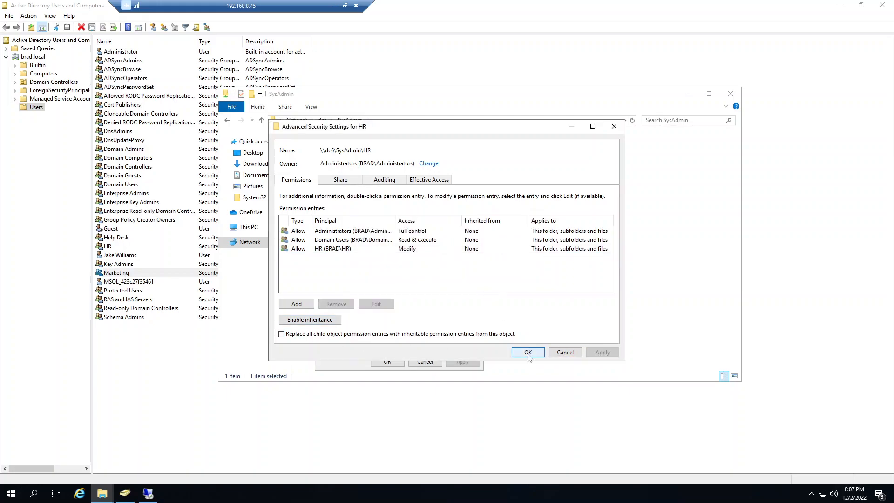
pyautogui.click(528, 352)
pyautogui.click(387, 362)
# Step: Open the HR folder and check the security permissions of Job Descriptions, closing its properties again
pyautogui.doubleClick(339, 150)
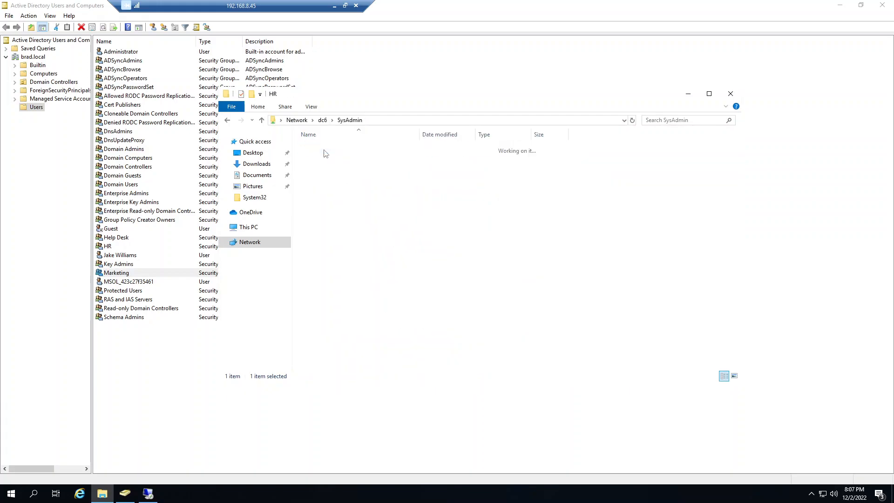
pyautogui.rightClick(324, 150)
pyautogui.click(350, 295)
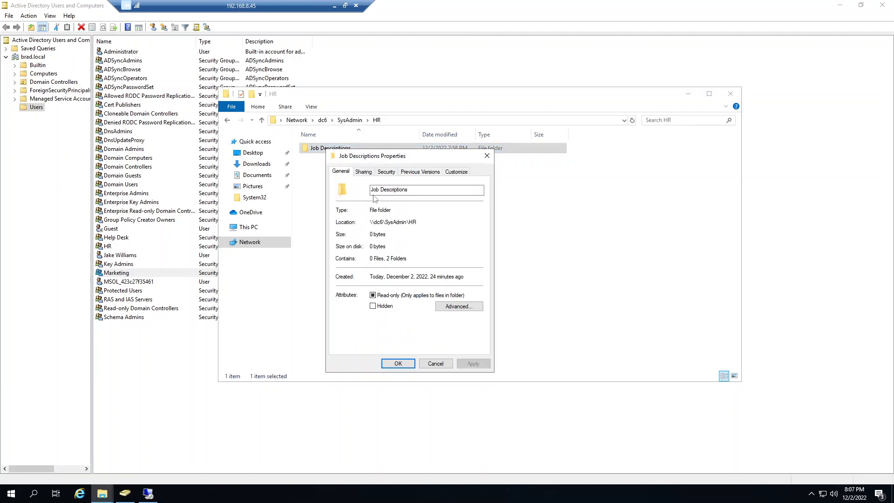
pyautogui.click(386, 171)
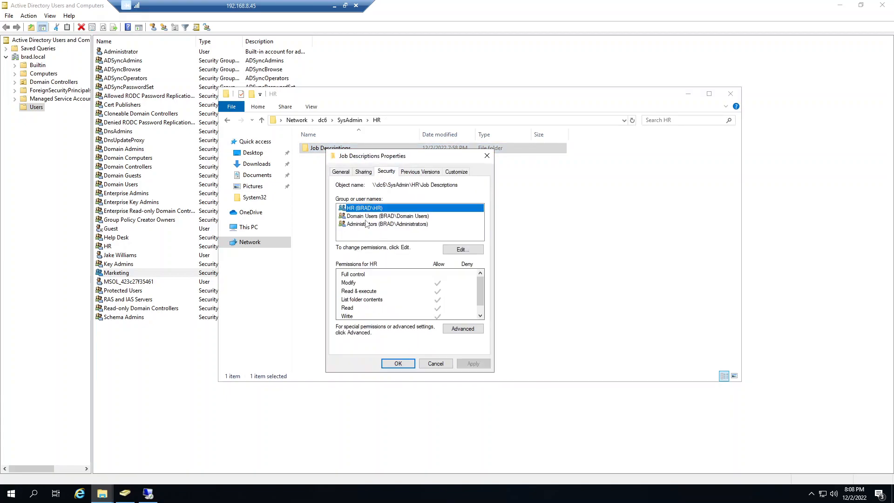
pyautogui.click(398, 363)
# Step: Open Job Descriptions and check which groups have security permissions on the Marketing folder, closing its properties again
pyautogui.doubleClick(330, 148)
pyautogui.rightClick(326, 148)
pyautogui.click(350, 297)
pyautogui.click(390, 169)
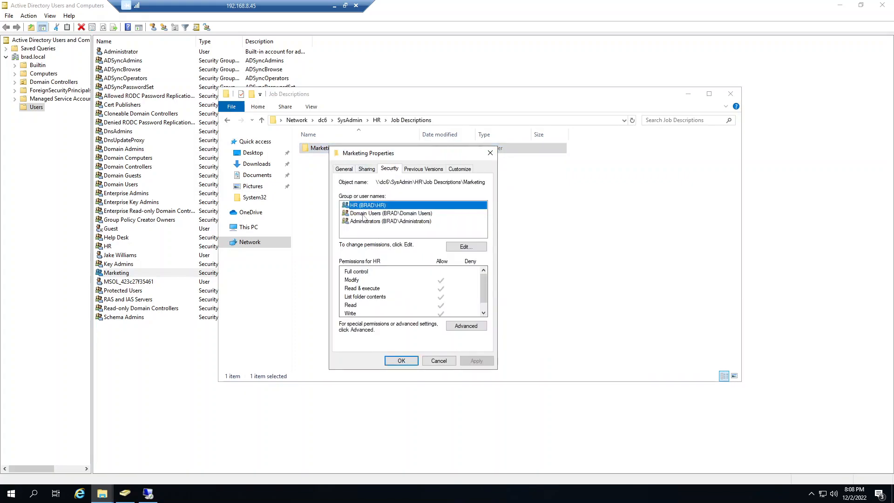
pyautogui.click(402, 359)
# Step: Open the Marketing folder and check the Test subfolder's security permissions, closing its properties again
pyautogui.doubleClick(317, 148)
pyautogui.rightClick(316, 149)
pyautogui.click(335, 294)
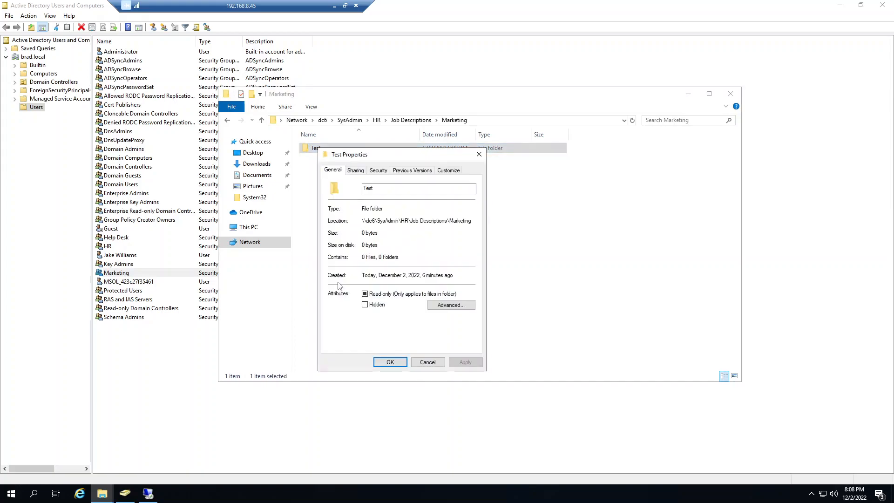
pyautogui.click(374, 172)
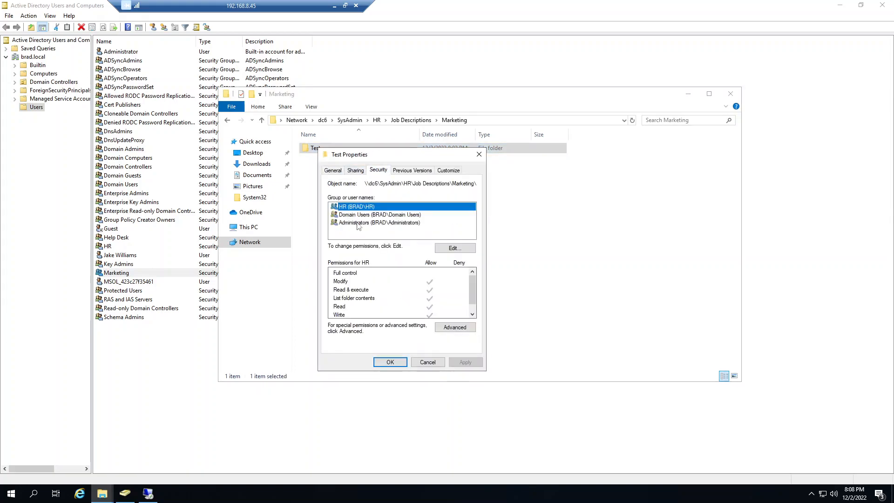
pyautogui.click(391, 361)
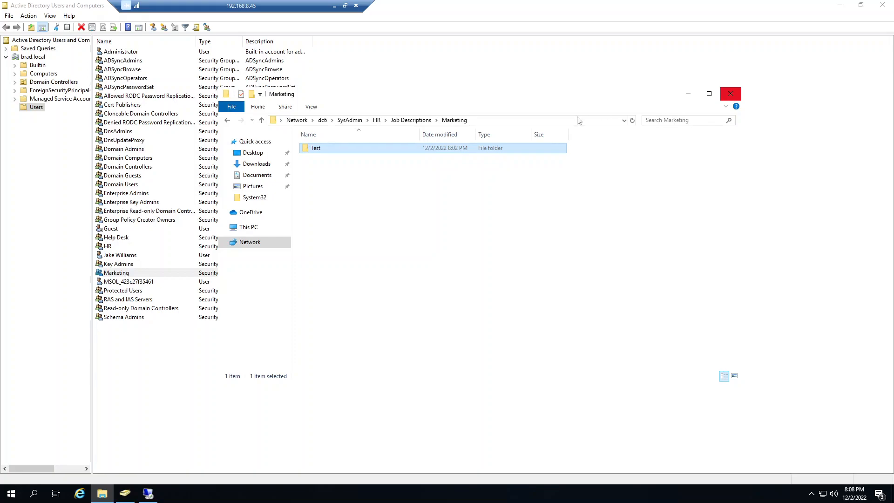
# Step: Return to Job Descriptions and examine where Marketing's permission entries are inherited from in its advanced security settings, closing its properties again
pyautogui.click(410, 120)
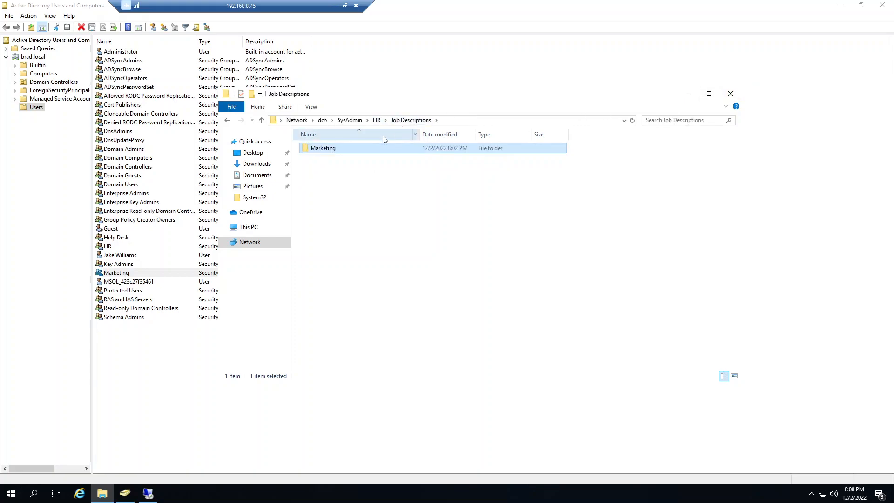
pyautogui.rightClick(314, 152)
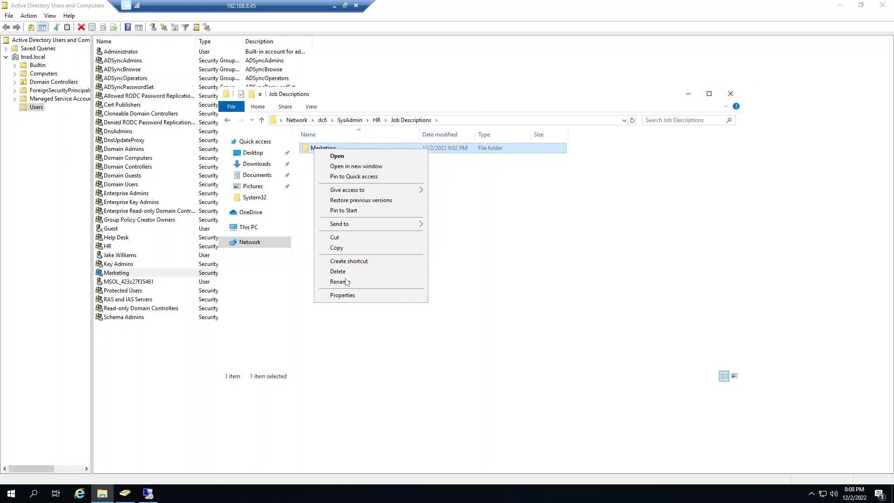
pyautogui.click(347, 300)
pyautogui.click(377, 172)
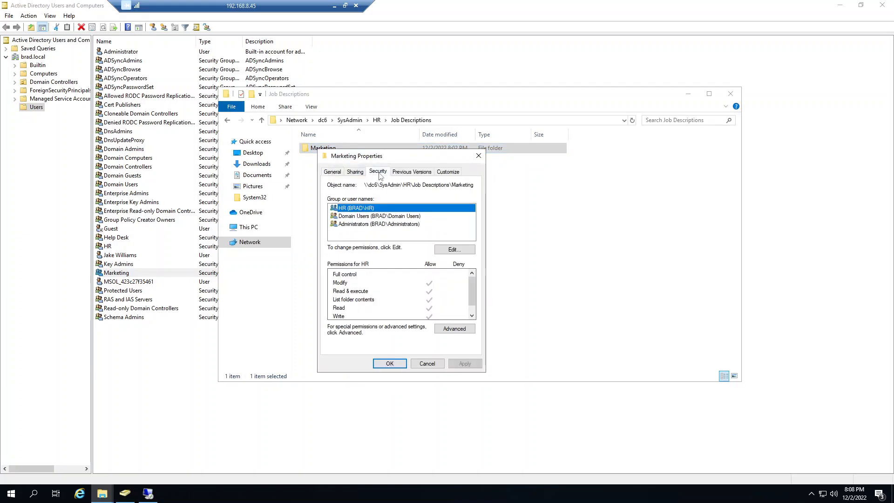
pyautogui.click(454, 328)
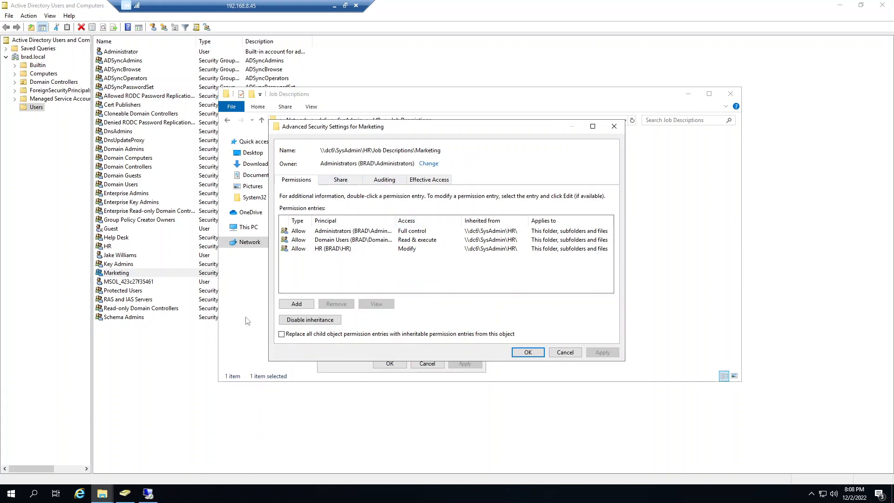
pyautogui.click(528, 352)
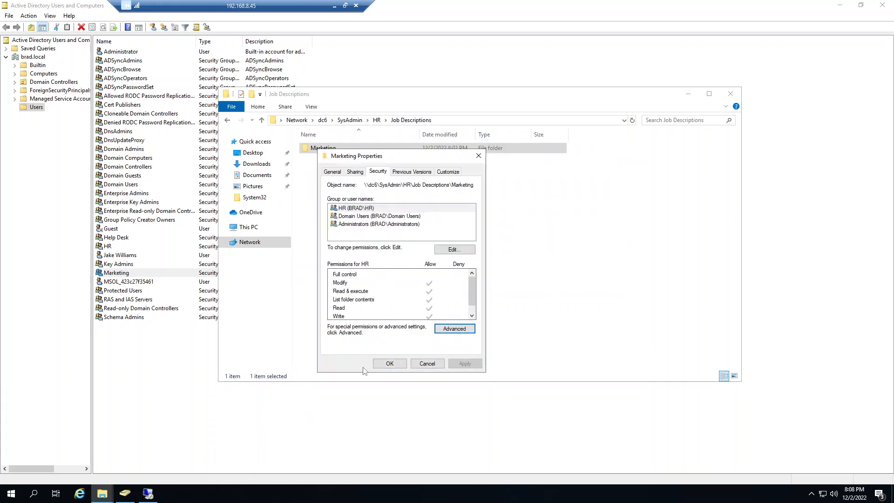
pyautogui.click(390, 363)
# Step: Close File Explorer and Active Directory Users and Computers
pyautogui.click(731, 94)
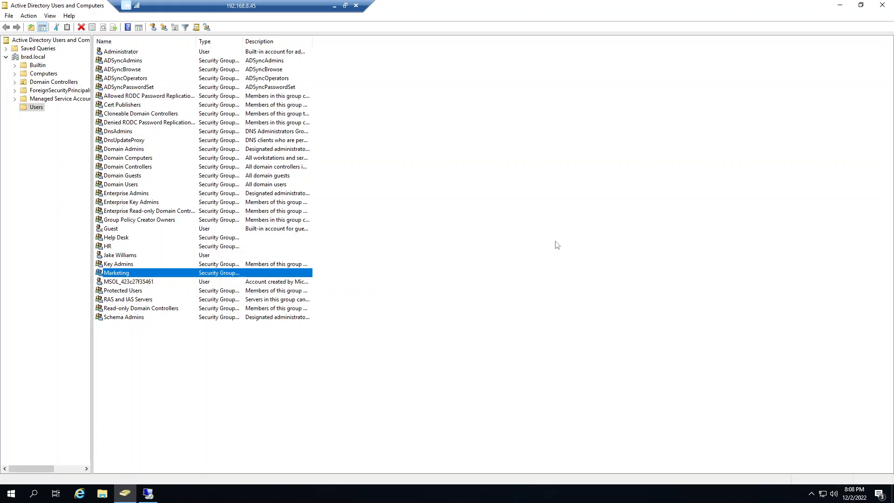
pyautogui.click(882, 5)
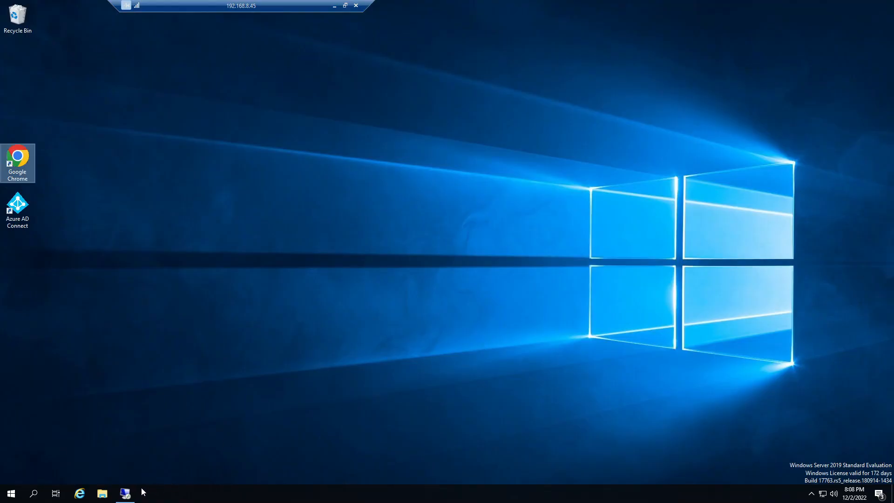